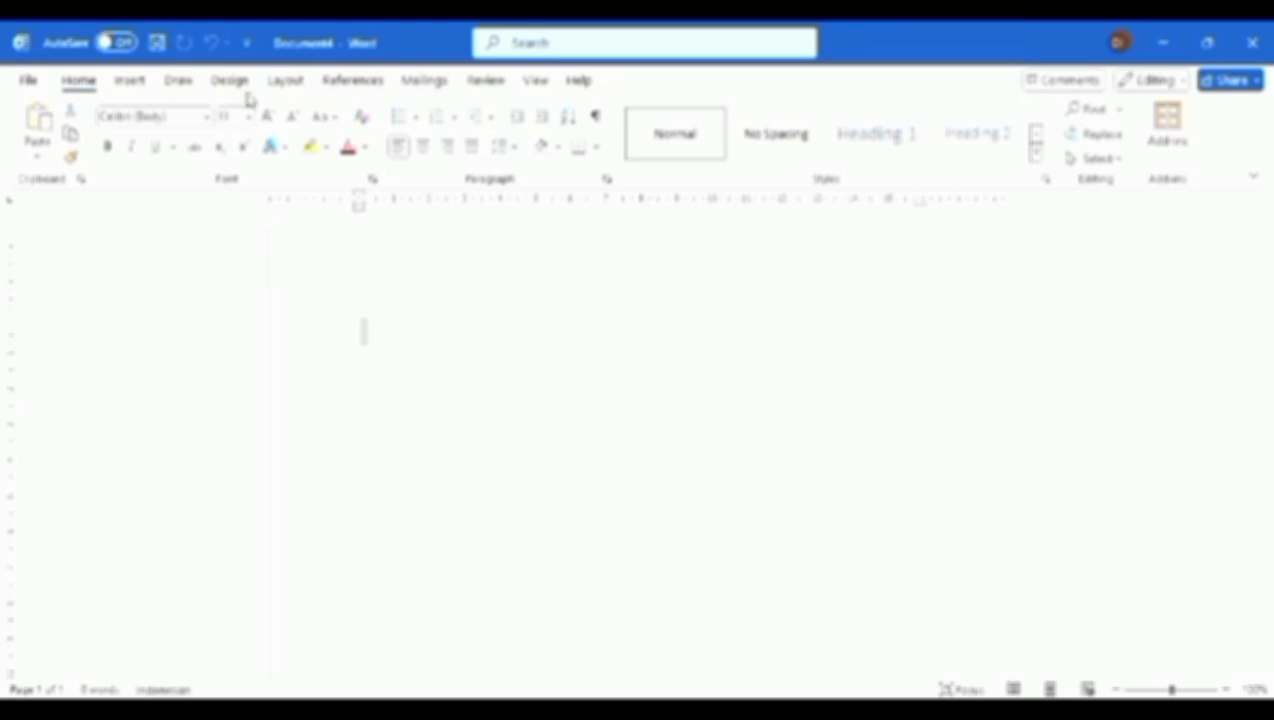
# Step: Set the blank document's font to Times New Roman, size 12, and apply the paragraph settings
pyautogui.click(300, 84)
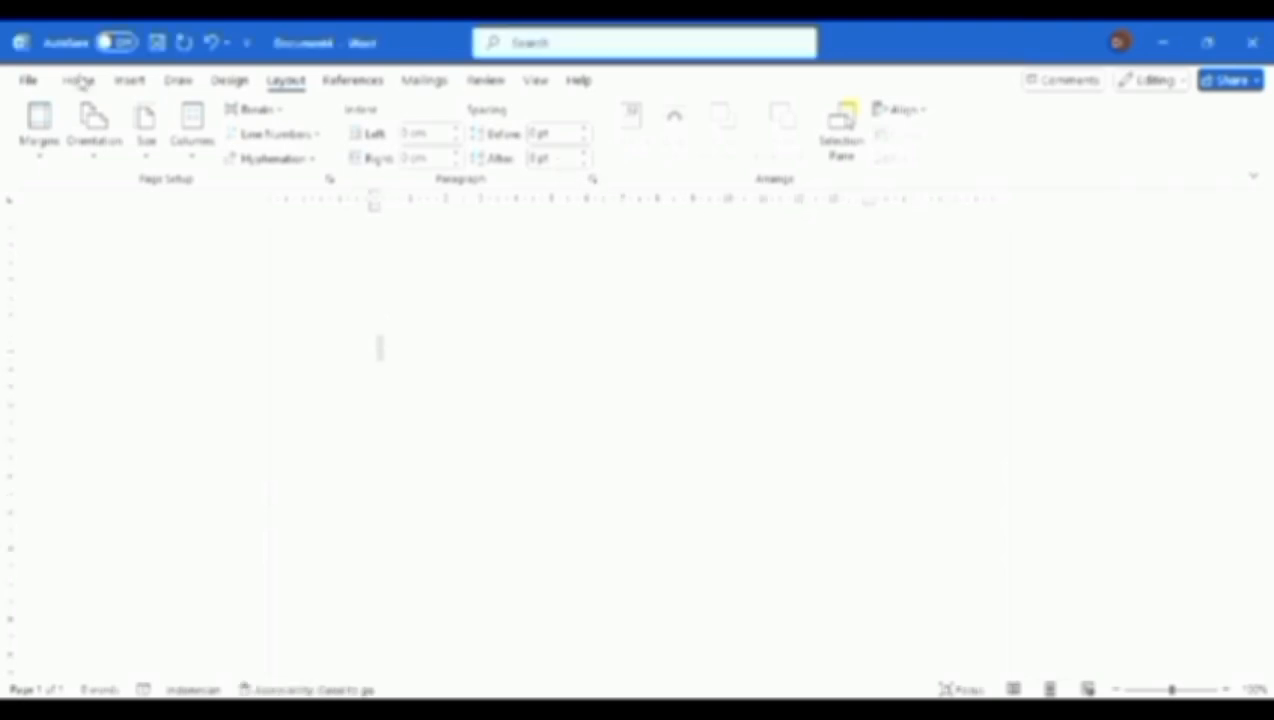
pyautogui.click(79, 81)
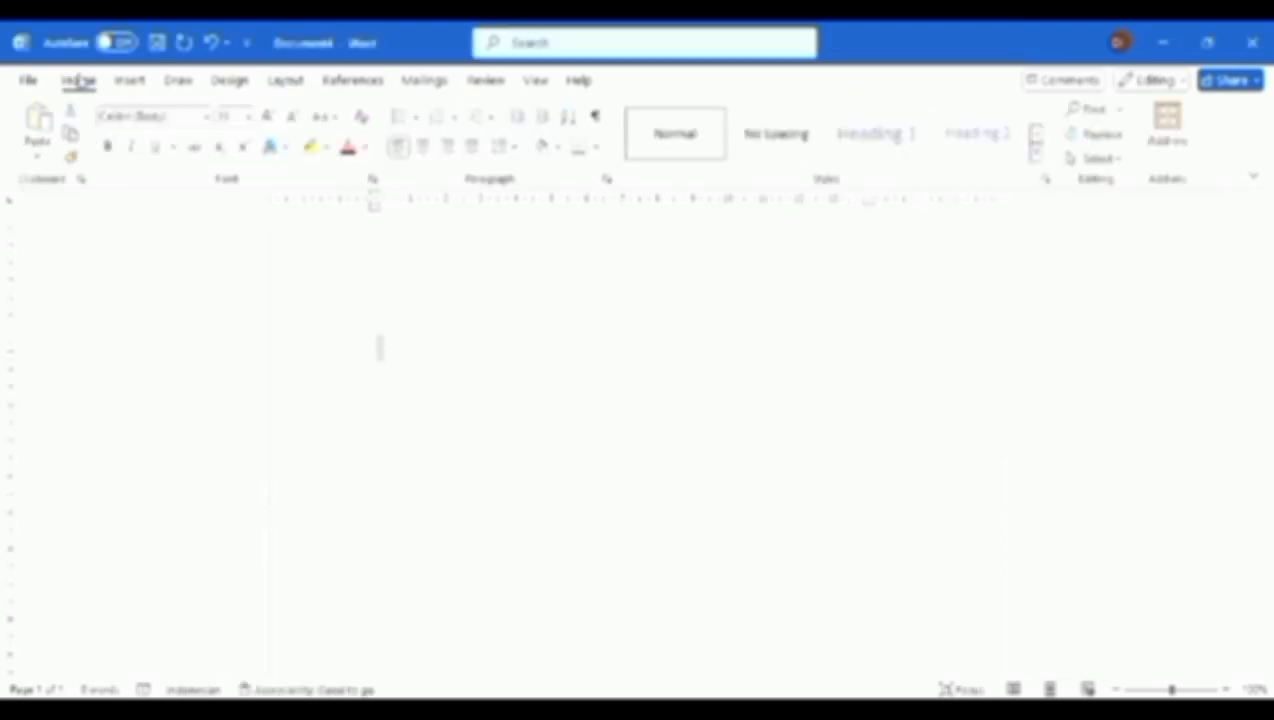
pyautogui.click(190, 117)
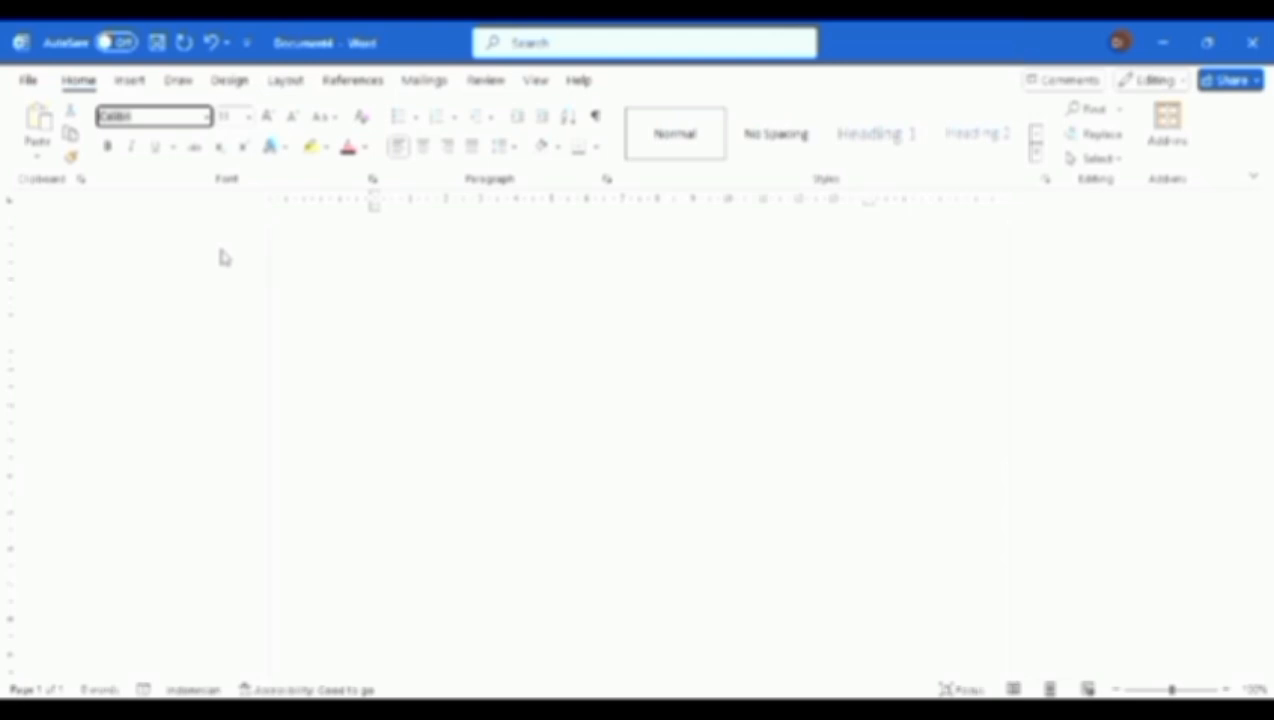
pyautogui.write('Times New Roman')
pyautogui.press('Return')
pyautogui.click(247, 117)
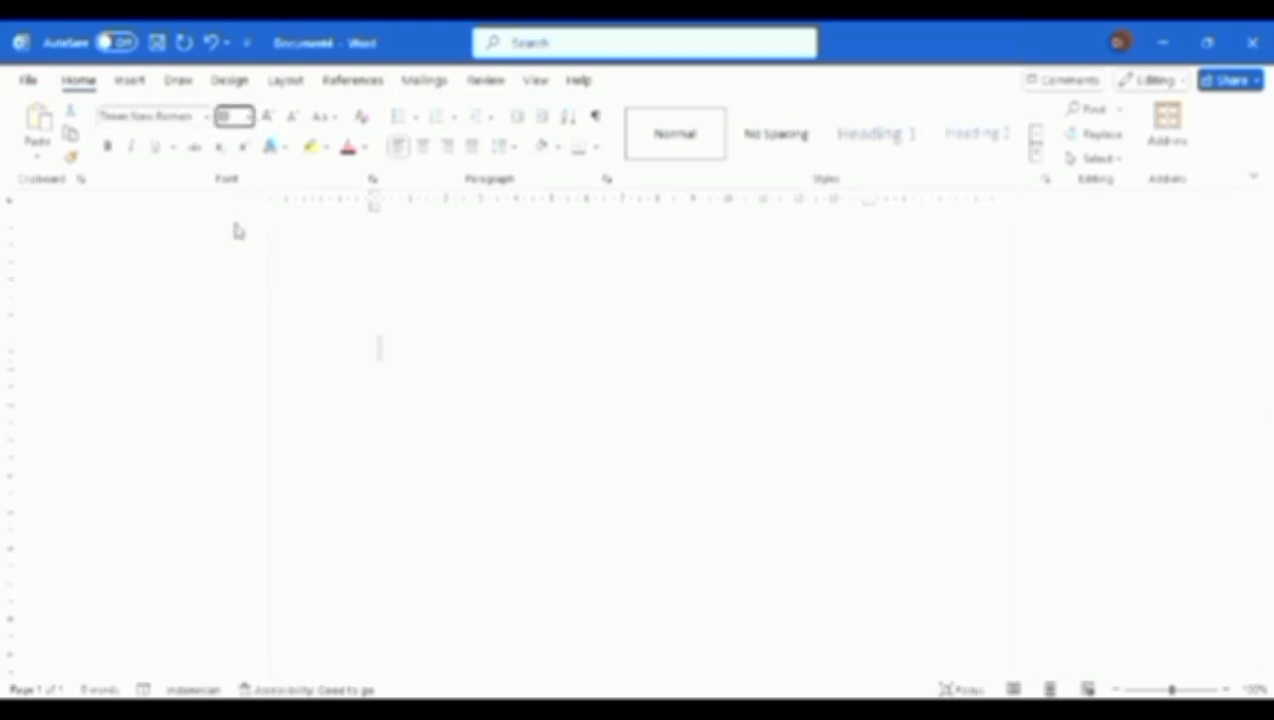
pyautogui.write('12')
pyautogui.press('Return')
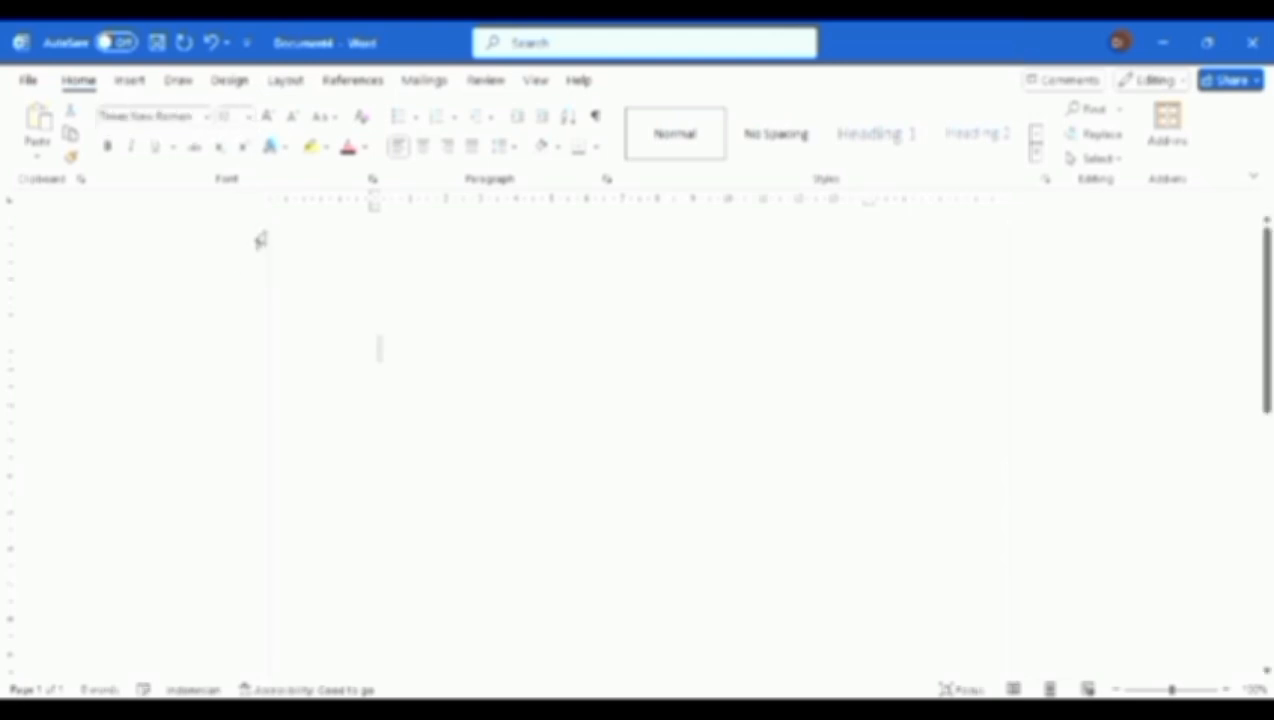
pyautogui.click(606, 181)
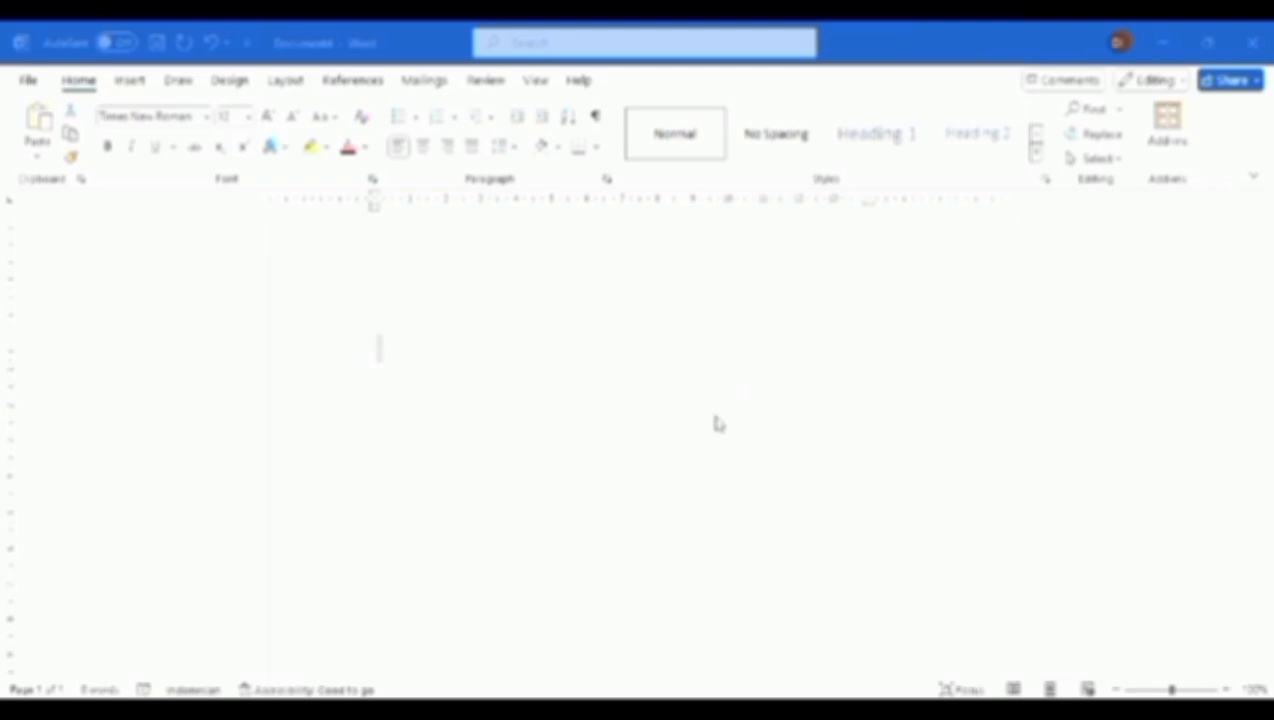
pyautogui.click(705, 590)
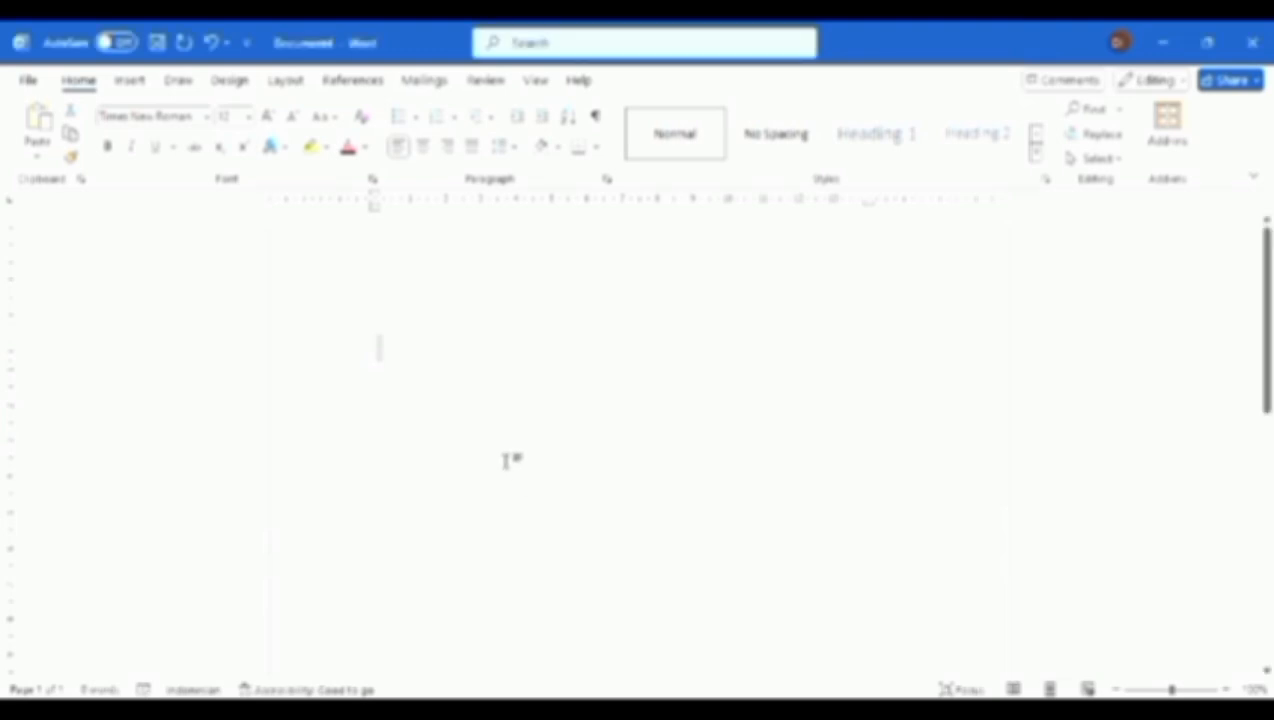
# Step: Enter the title "PT. UIN BANTEN" on the first line and centre it
pyautogui.click(381, 341)
pyautogui.write('P')
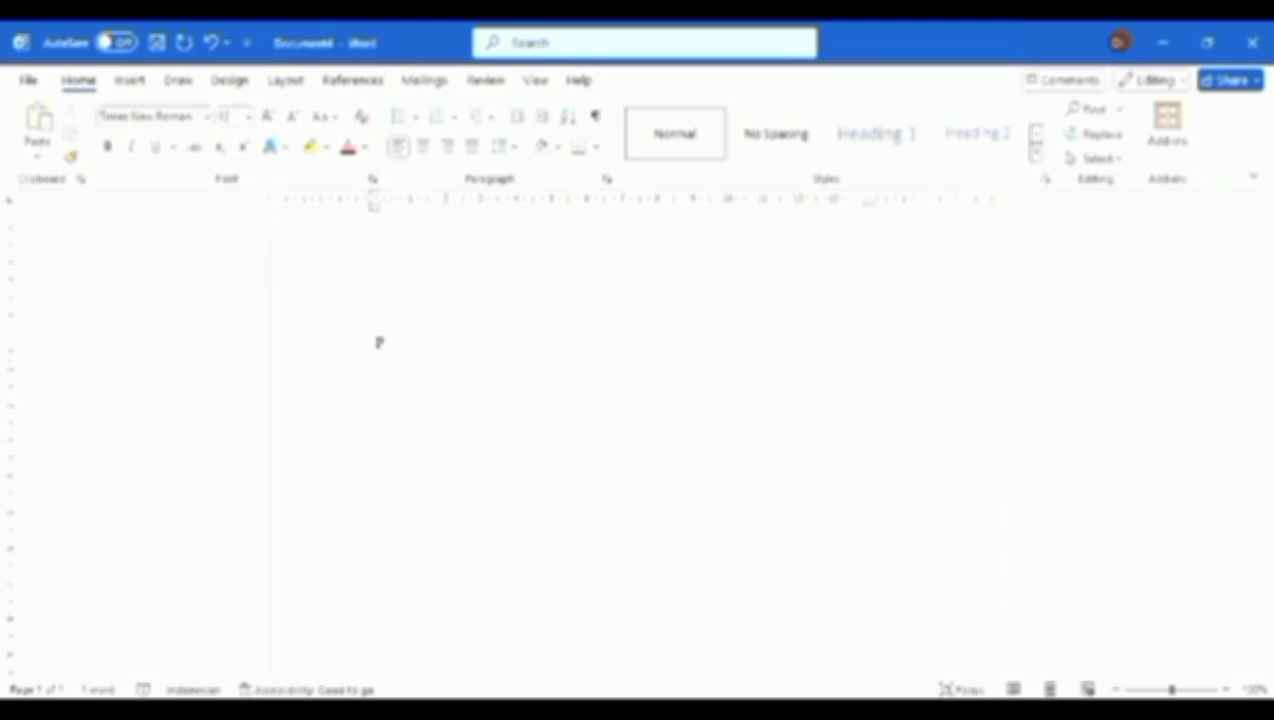
pyautogui.write('T. UIN BANTEN')
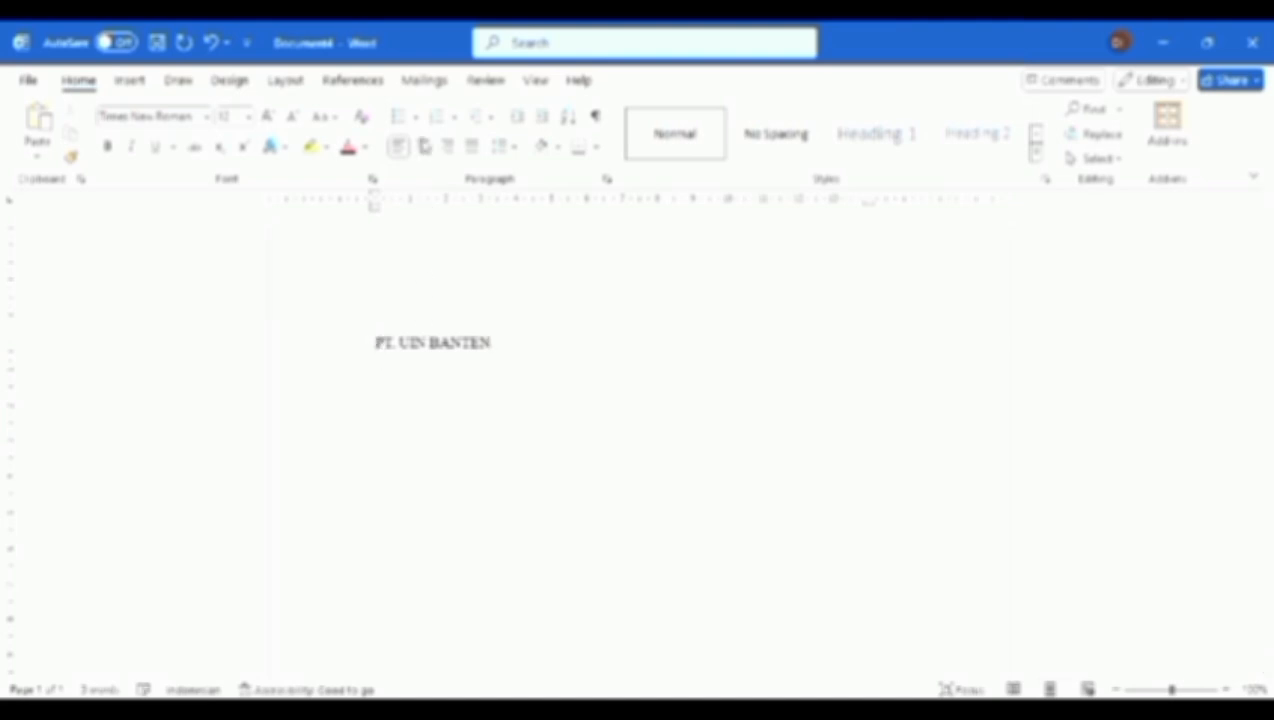
pyautogui.click(423, 146)
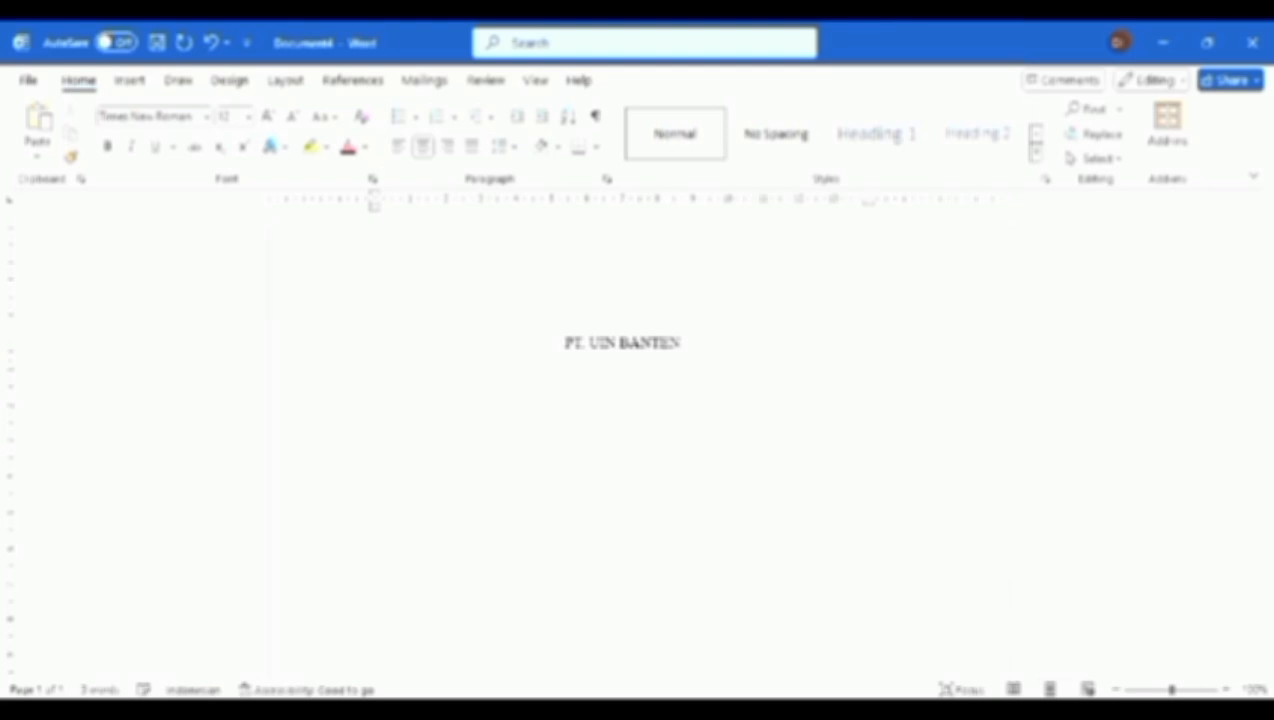
# Step: Add a left-aligned line below the title reading "PT. UIN Banten terdiri dari 2 (dua) pilihan, sesuai jenis"
pyautogui.click(396, 147)
pyautogui.write('PT. U')
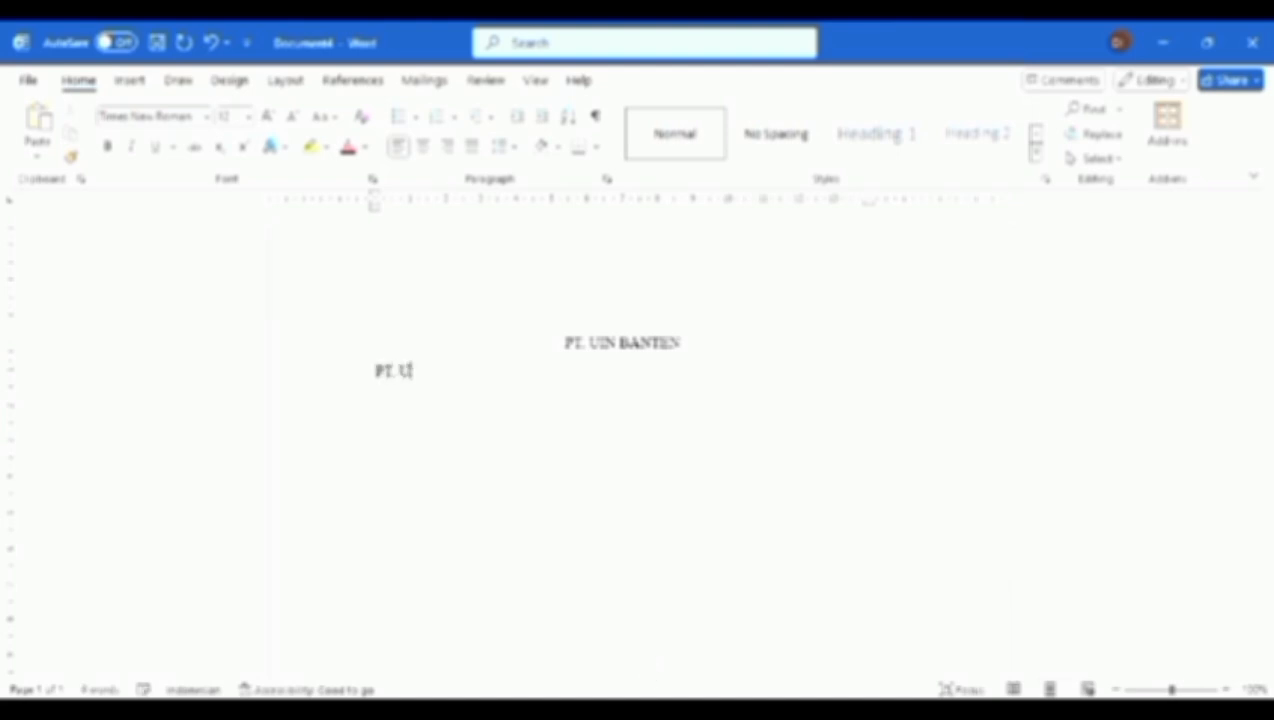
pyautogui.write('IN Banten terdiri dari 2 (d')
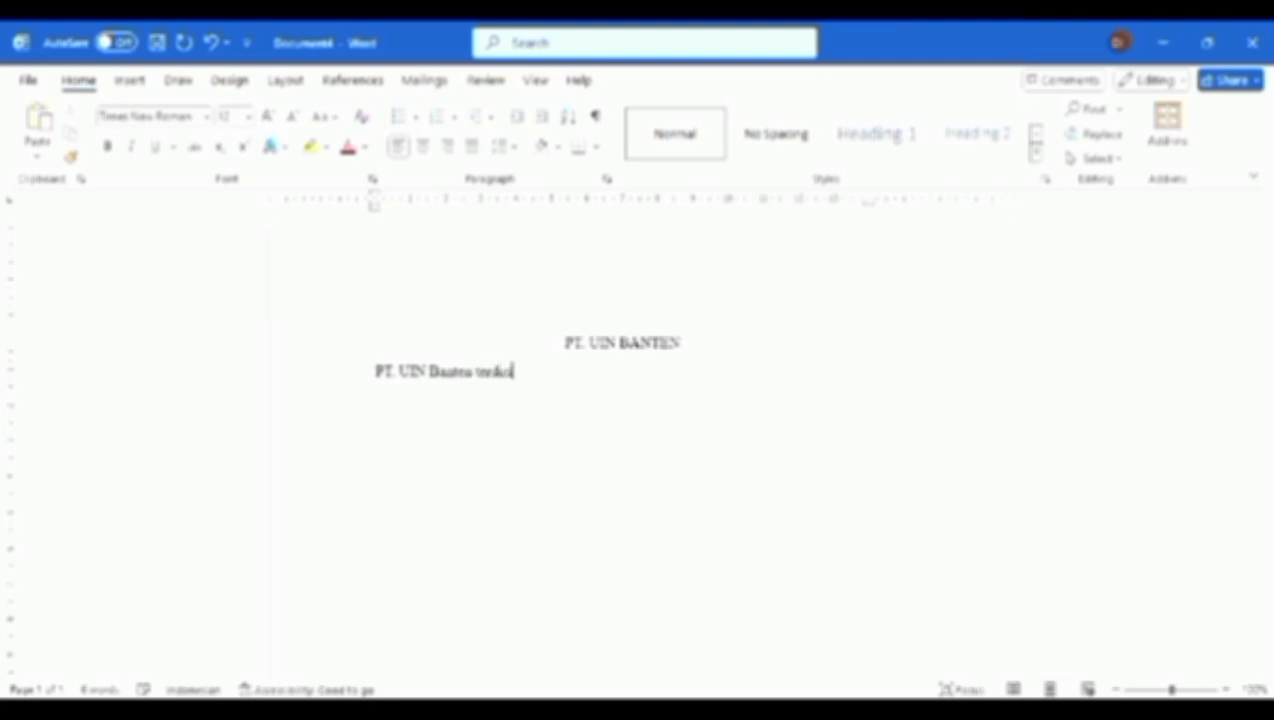
pyautogui.press('BackSpace')
pyautogui.write('2 (dua) pilihan.')
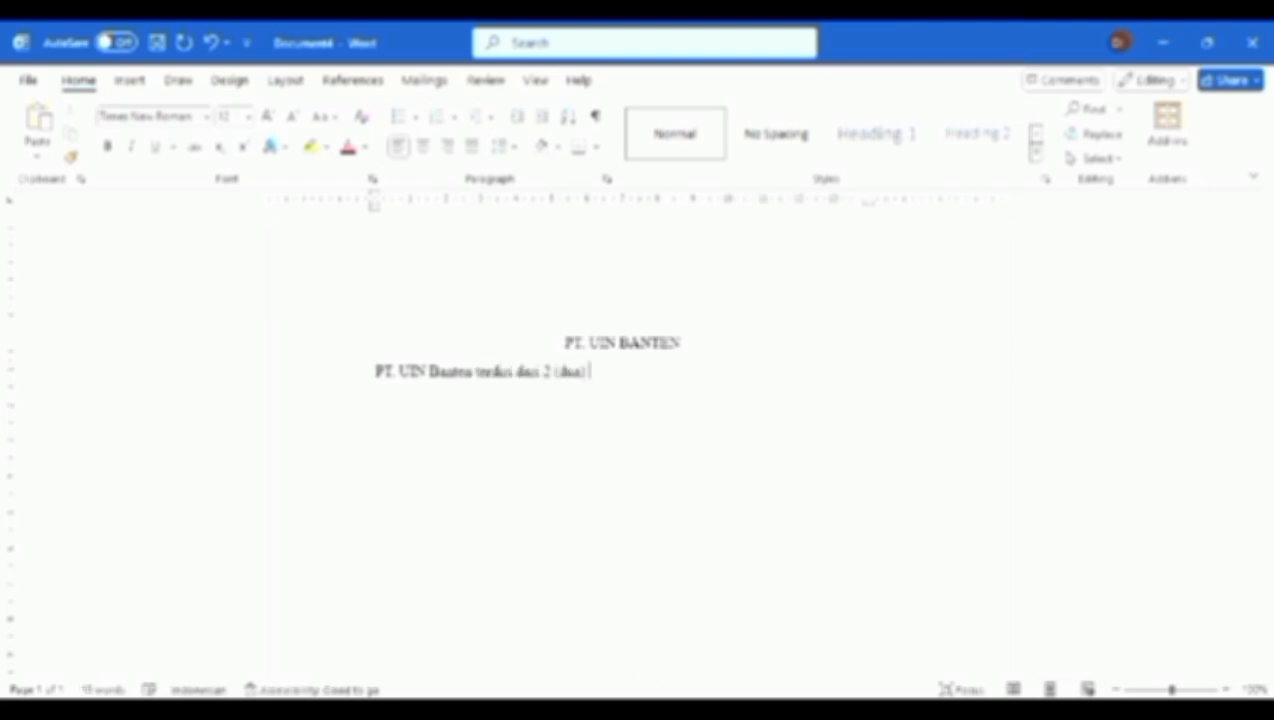
pyautogui.press('BackSpace')
pyautogui.write(', sesuai jenis')
pyautogui.press('Return')
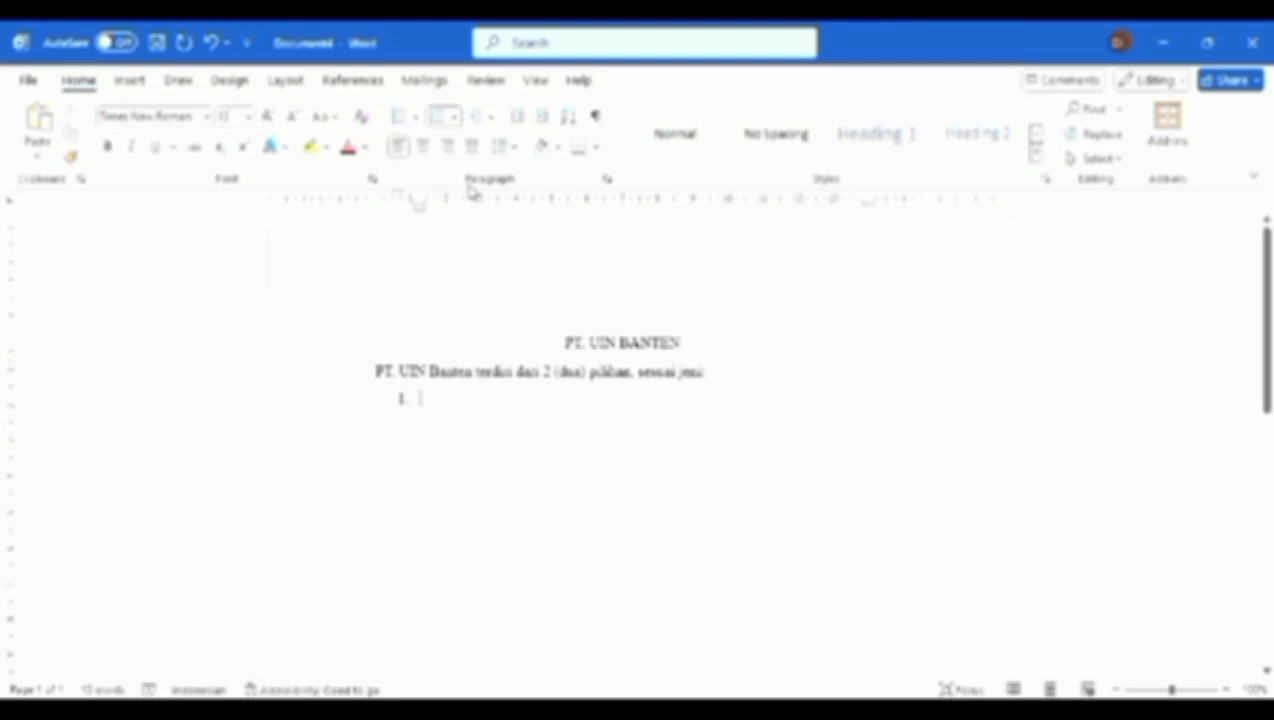
# Step: Write "PT. UIN Banten Domestic" as the first numbered item and reduce its indent so the number aligns with the text margin
pyautogui.write('Pi')
pyautogui.press('BackSpace')
pyautogui.write('T.')
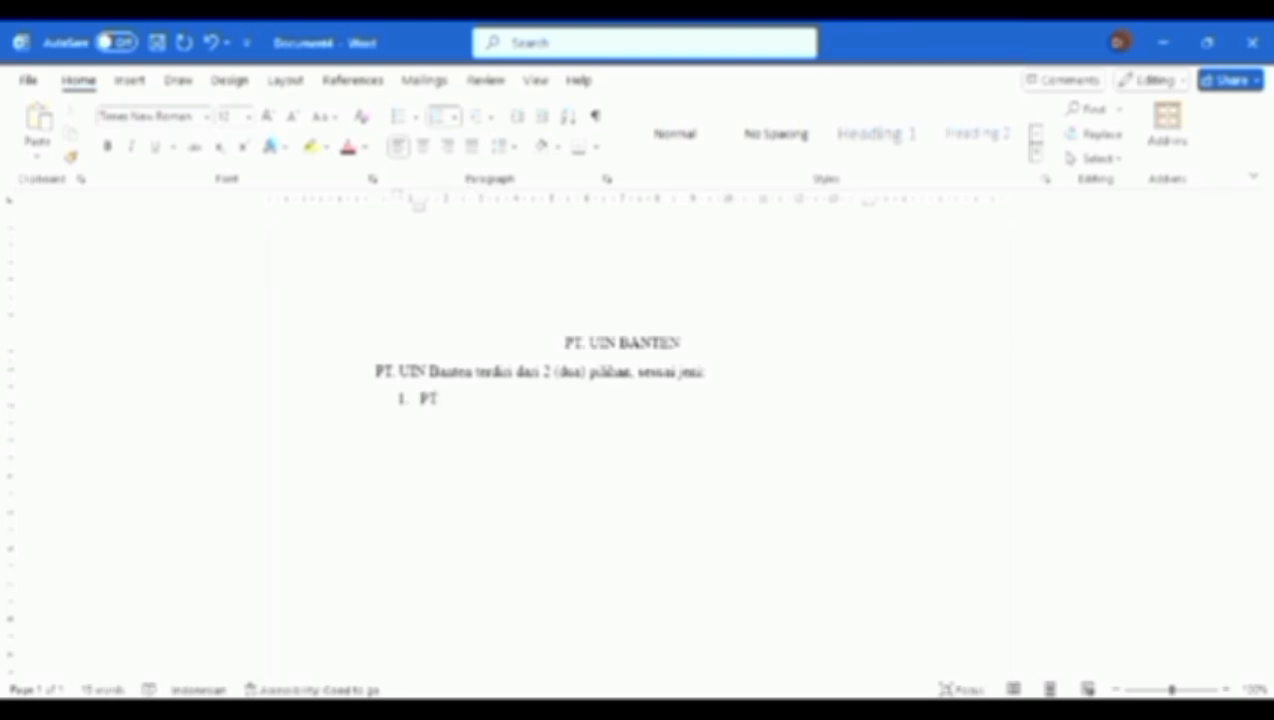
pyautogui.write(' UIN Banten Domestic')
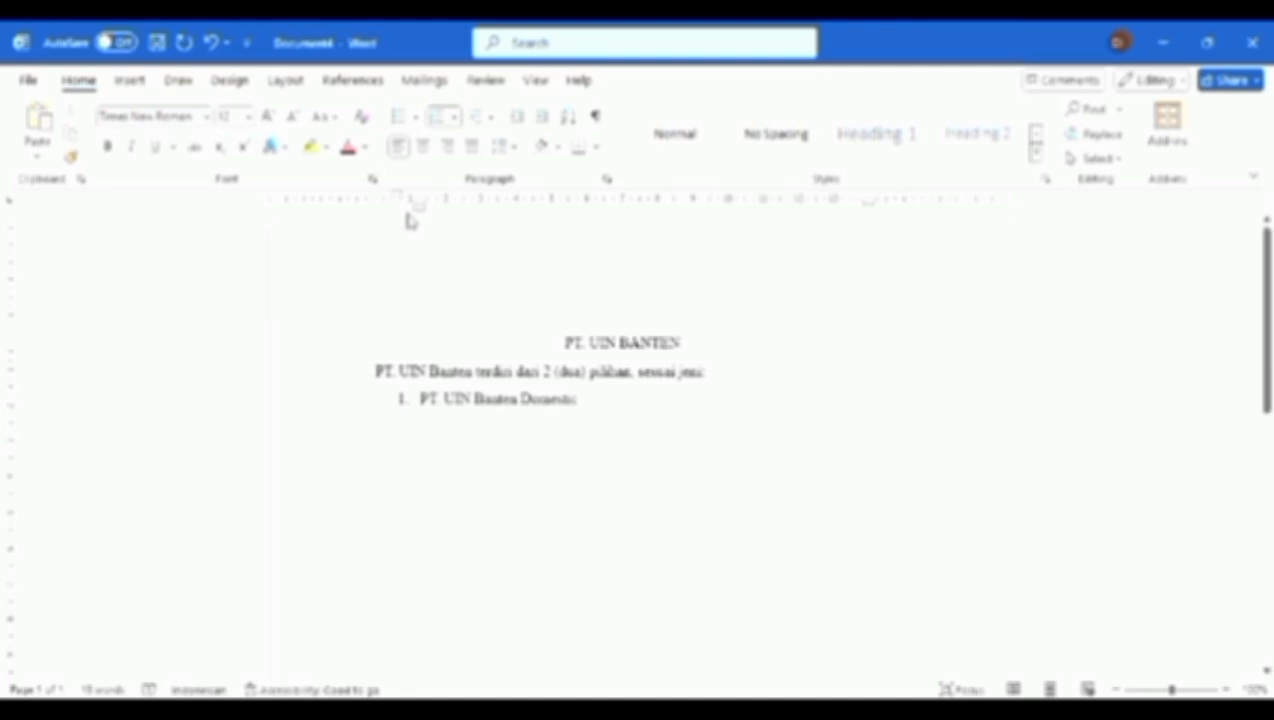
pyautogui.moveTo(420, 207); pyautogui.dragTo(395, 217)
# Step: Insert the paragraph from "Dalam melakukan suatu perjalanan pribadi" to "resiko yang mungkin terjadi." below the Domestic item
pyautogui.click(534, 506)
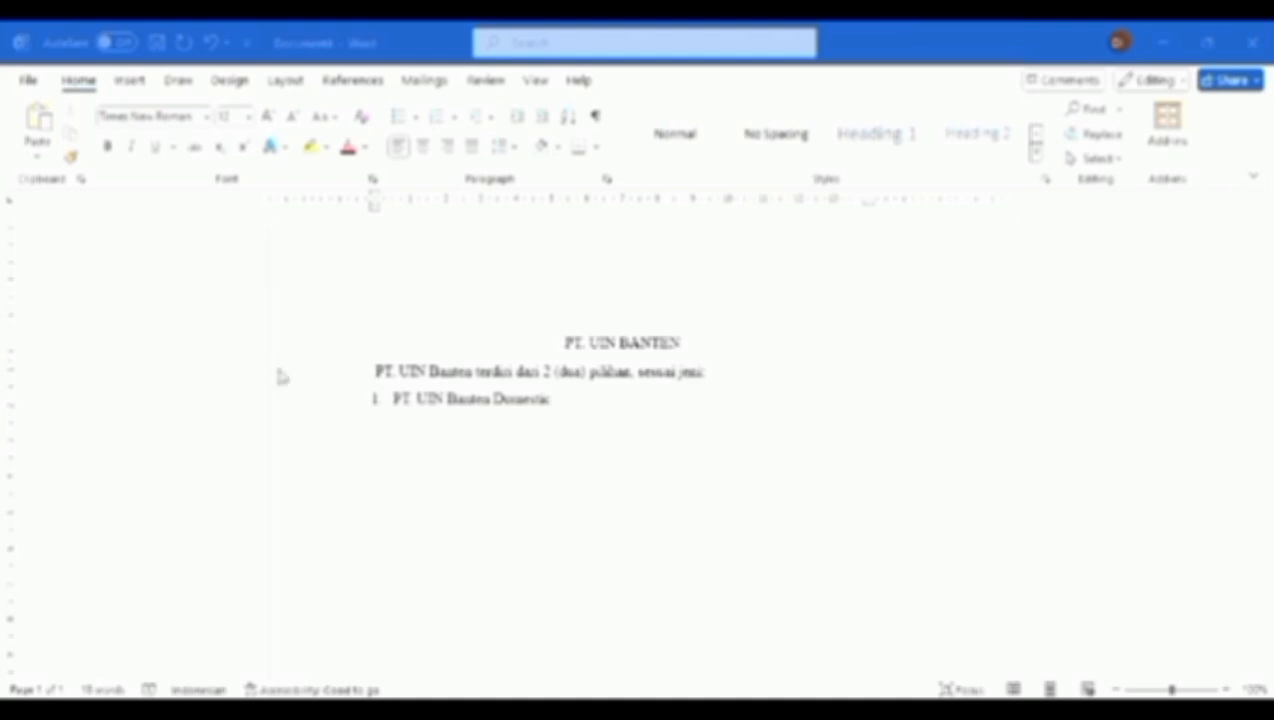
pyautogui.click(536, 42)
pyautogui.write('Dalam melakukan suatu perjalanan pribadi Bisnis, maupun wisata, anda tentu mengharapkan perjalanan yang menyenangkan tanpa terganggu oleh rasa cemas resiko yang mungkin terjadi.')
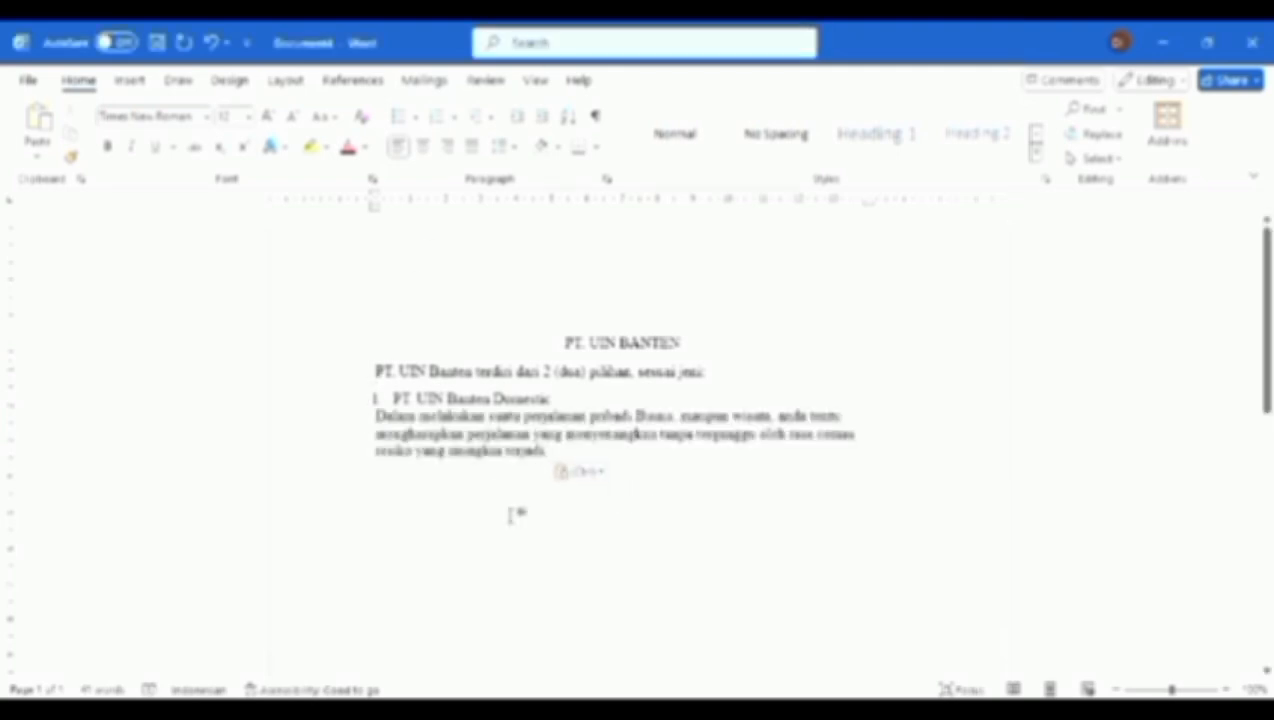
# Step: Leave a blank line after the paragraph and add numbered item 2, "PT. UIN Banten Overseas"
pyautogui.press('Return')
pyautogui.press('Return')
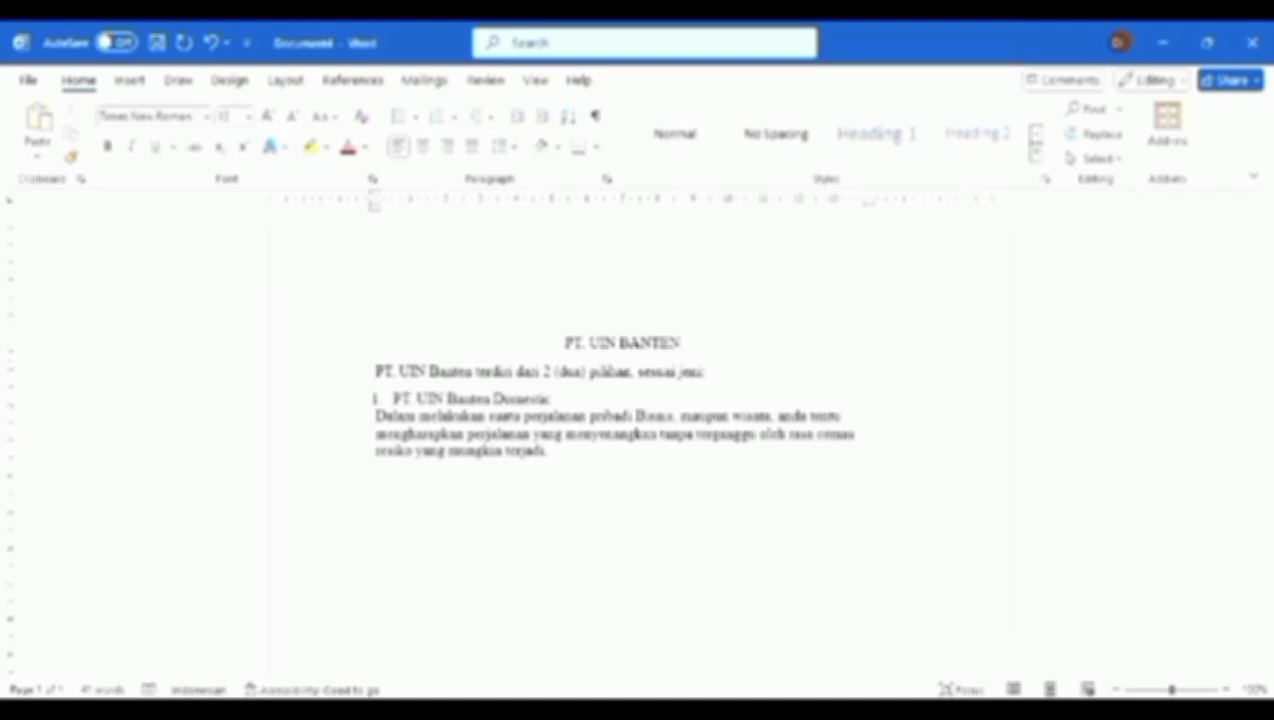
pyautogui.click(446, 116)
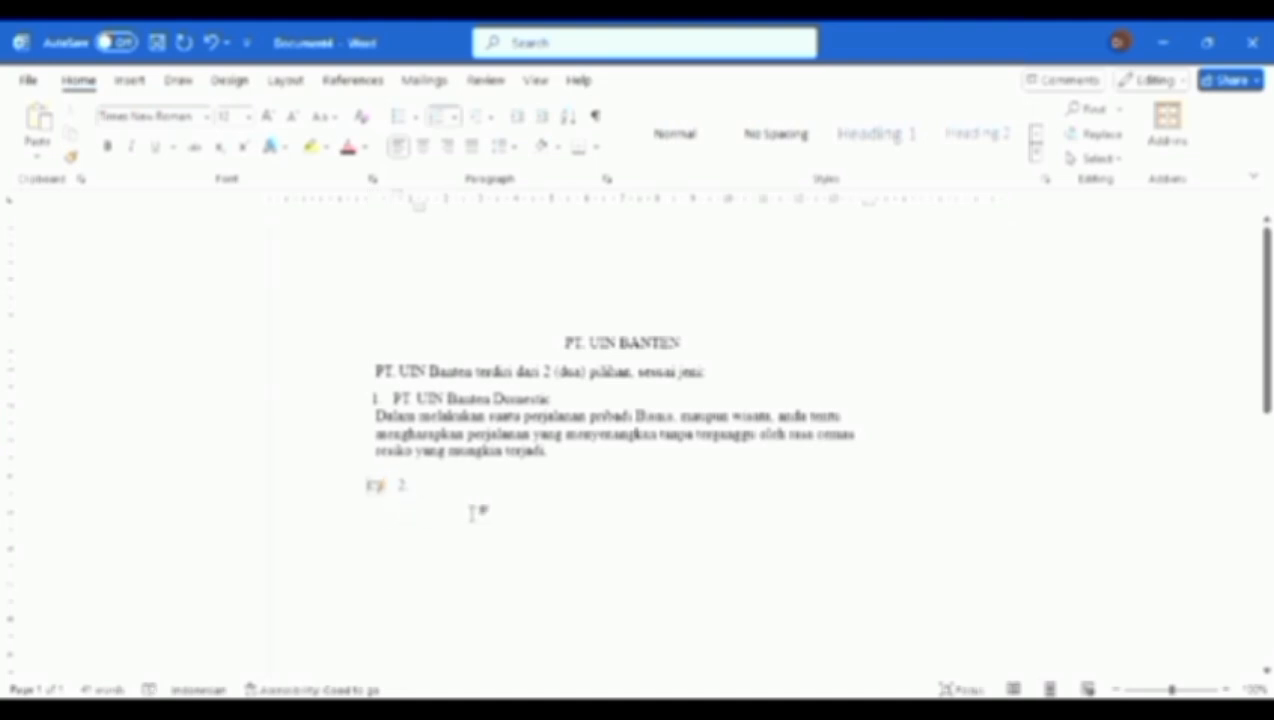
pyautogui.write('P')
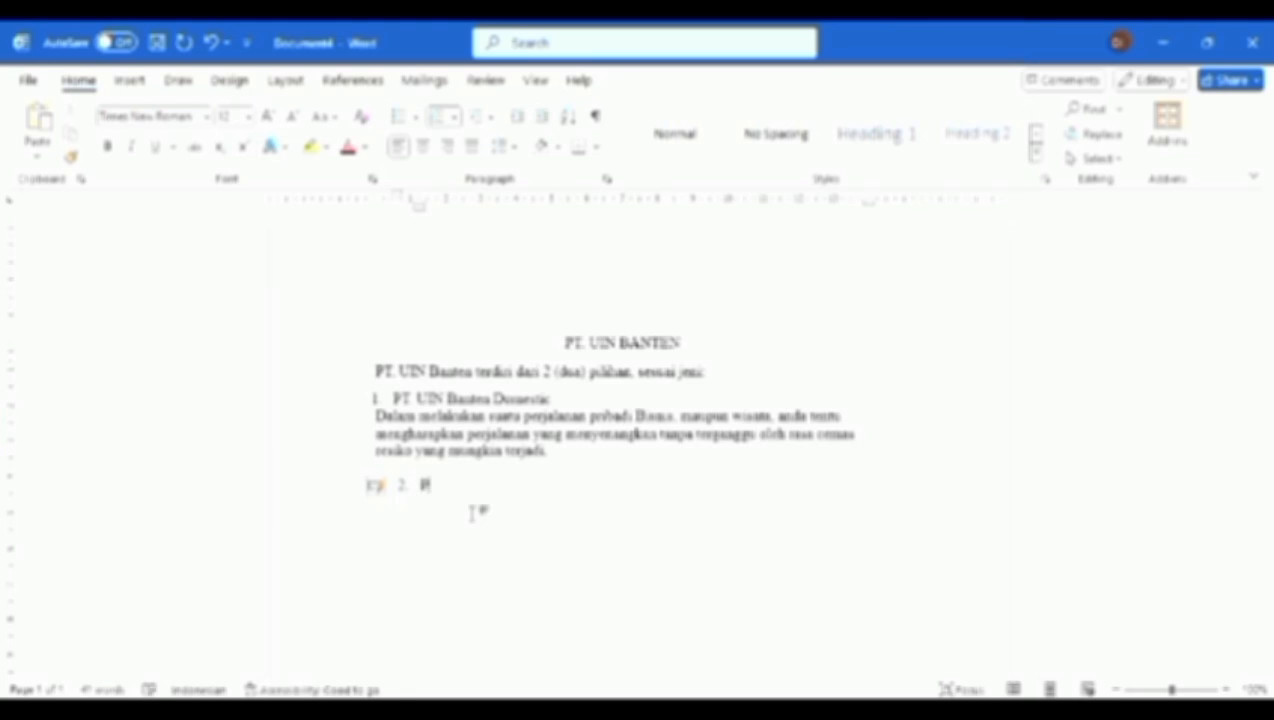
pyautogui.write('T. UIN Bantem')
pyautogui.press('BackSpace')
pyautogui.write('n Overseas:')
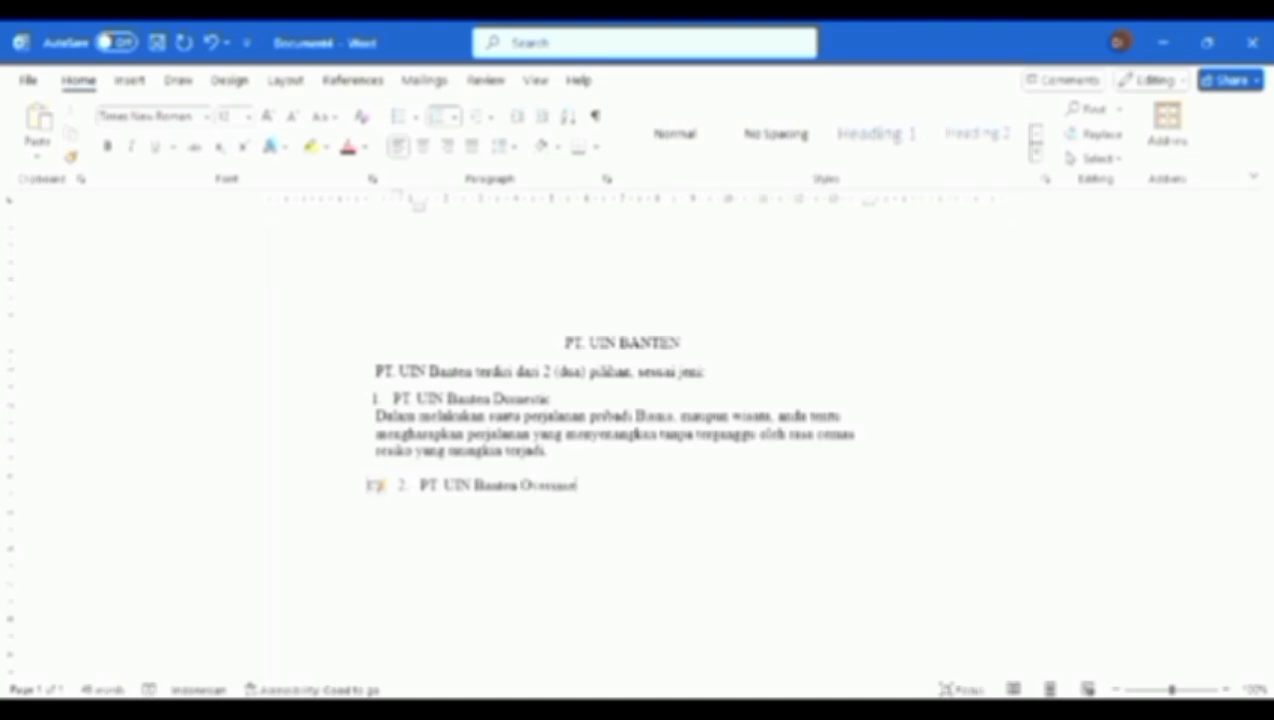
# Step: Add the bullets "Pada saat mulai asuransi" and "Perlambatan bagasi" under the Overseas item
pyautogui.press('Return')
pyautogui.press('BackSpace')
pyautogui.click(399, 119)
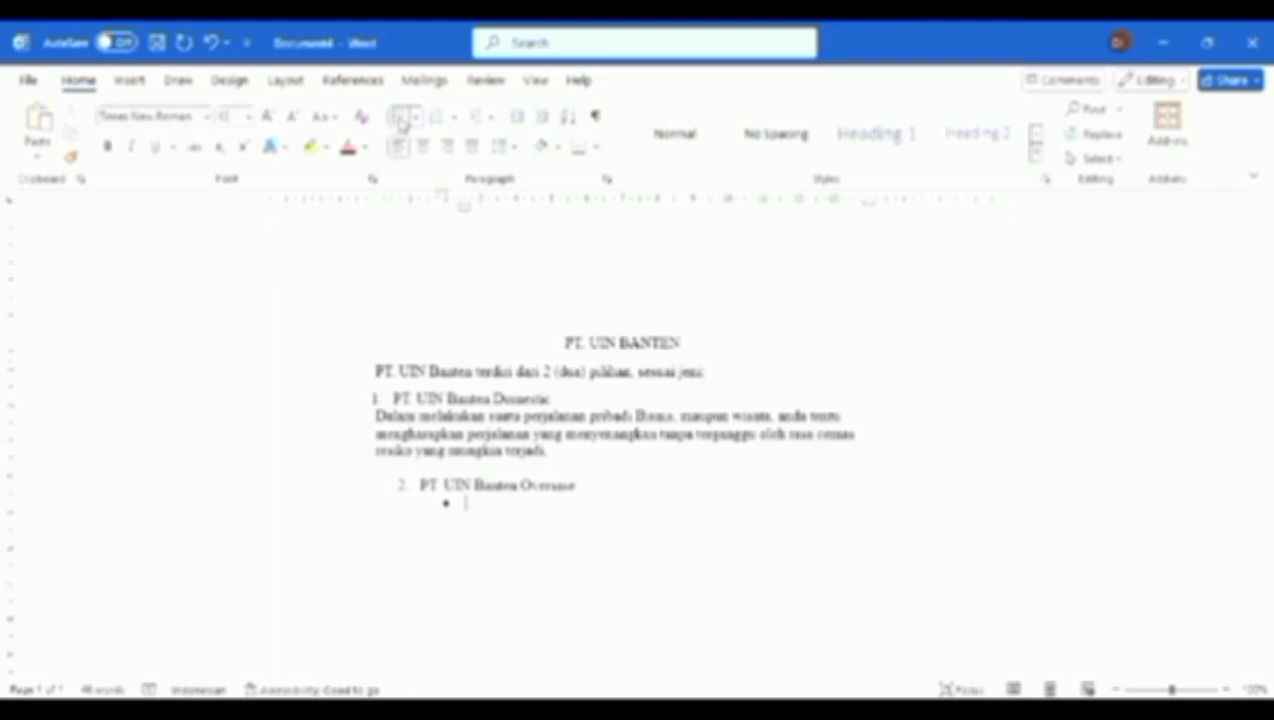
pyautogui.write('pada saa')
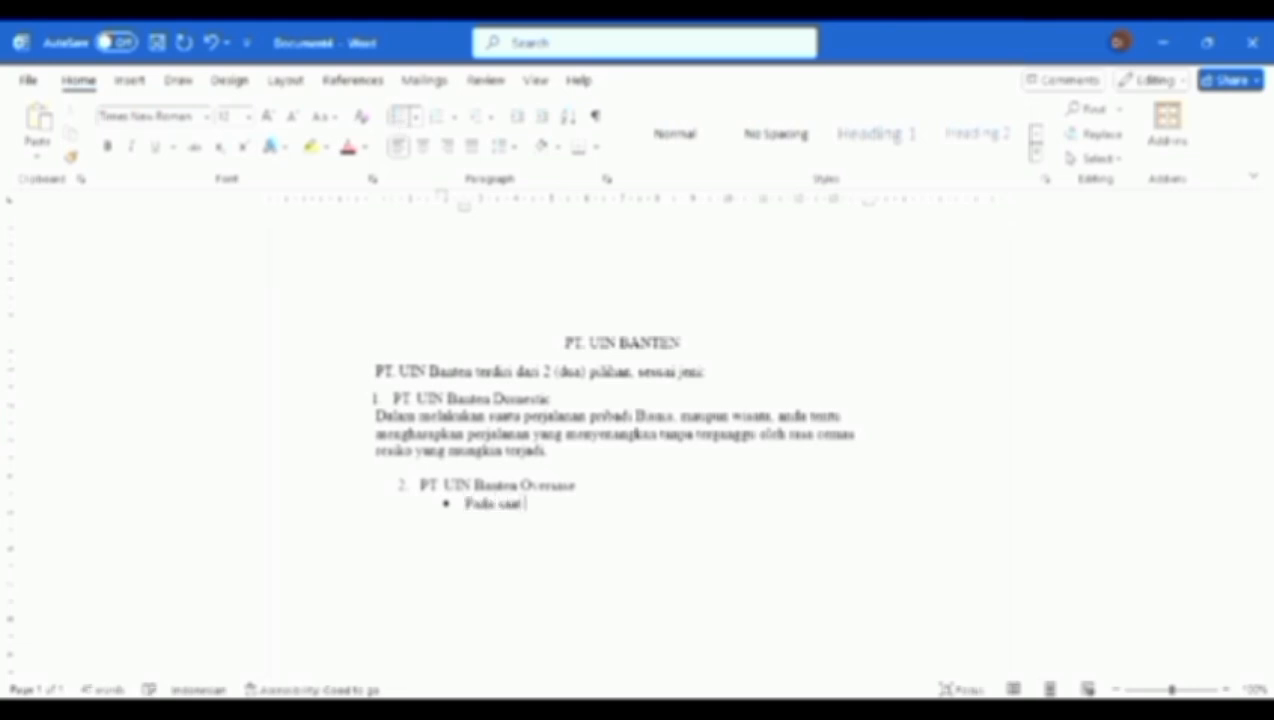
pyautogui.write('t mulai asur')
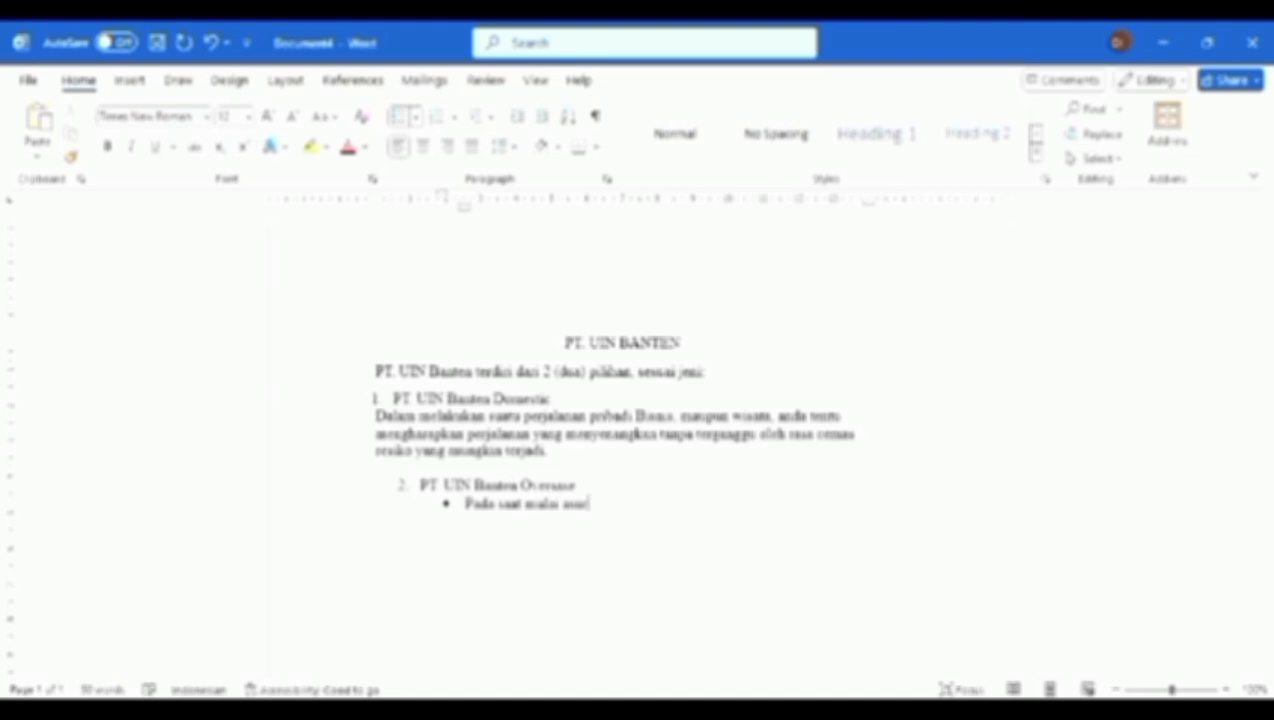
pyautogui.write('ansi')
pyautogui.write('perlandungan')
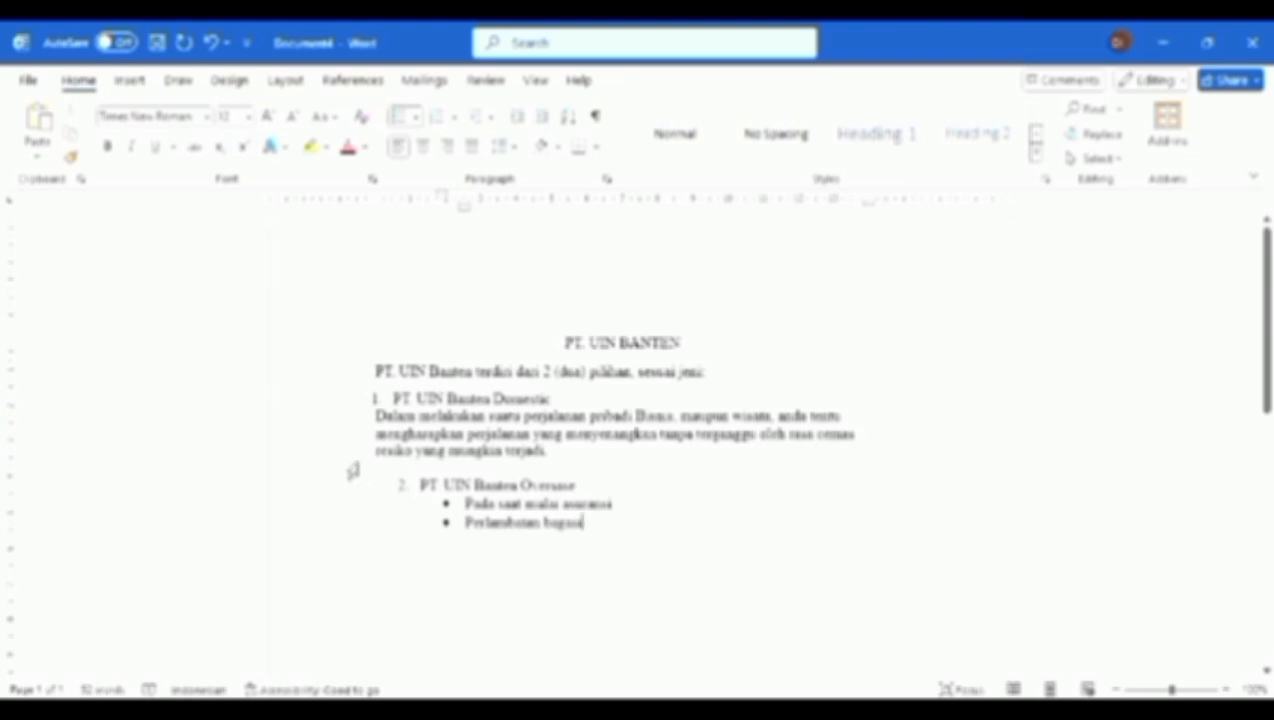
# Step: Reduce the indents of the Overseas item and its two bullets to bring them in line with item 1
pyautogui.click(424, 485)
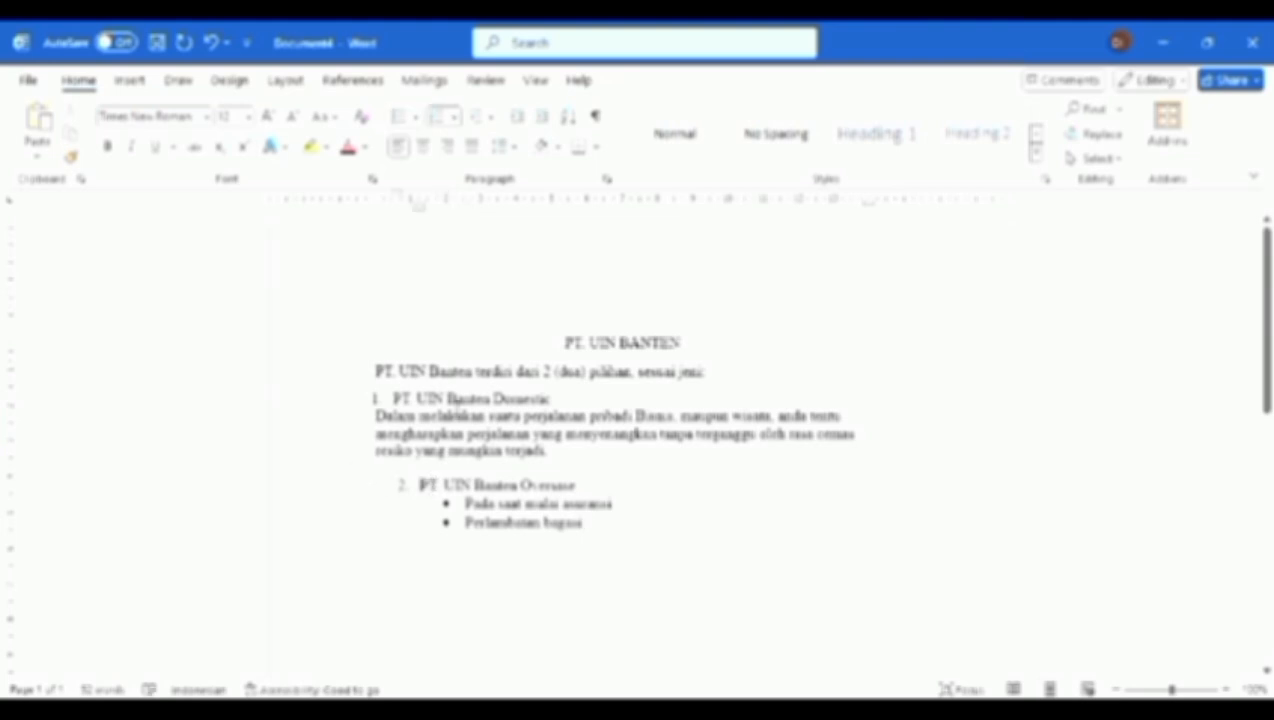
pyautogui.moveTo(418, 212); pyautogui.dragTo(388, 213)
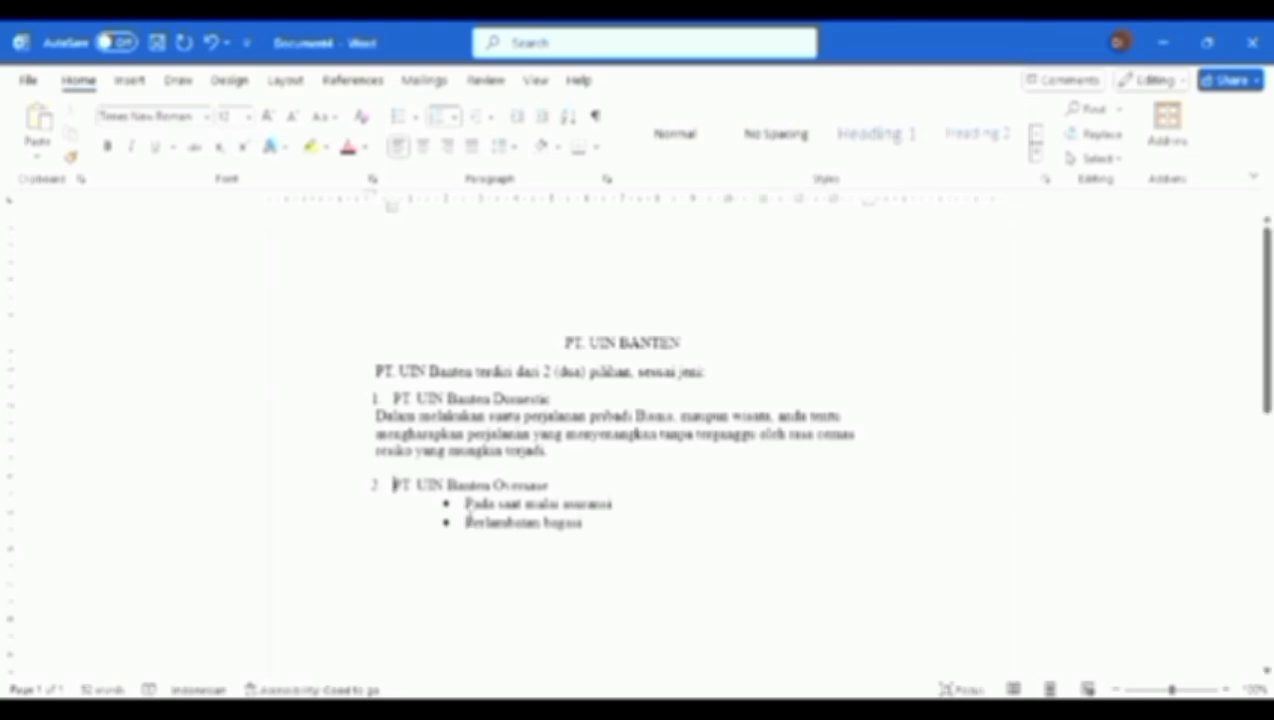
pyautogui.click(466, 504)
pyautogui.moveTo(469, 208)
pyautogui.mouseDown()
pyautogui.moveTo(407, 208)
pyautogui.moveTo(397, 220)
pyautogui.moveTo(420, 222)
pyautogui.mouseUp()
pyautogui.click(466, 522)
pyautogui.moveTo(466, 216); pyautogui.dragTo(410, 222)
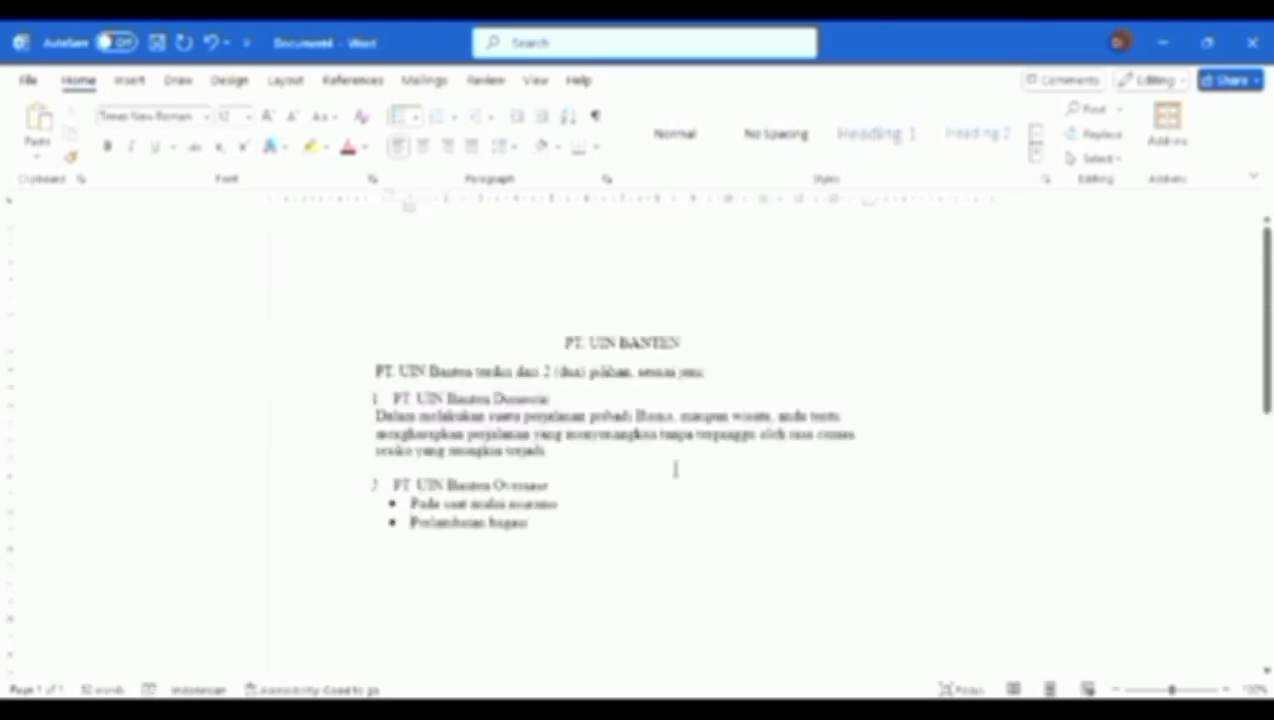
# Step: Justify all the text below the title, from the introductory line to the last bullet
pyautogui.moveTo(378, 372); pyautogui.dragTo(648, 580)
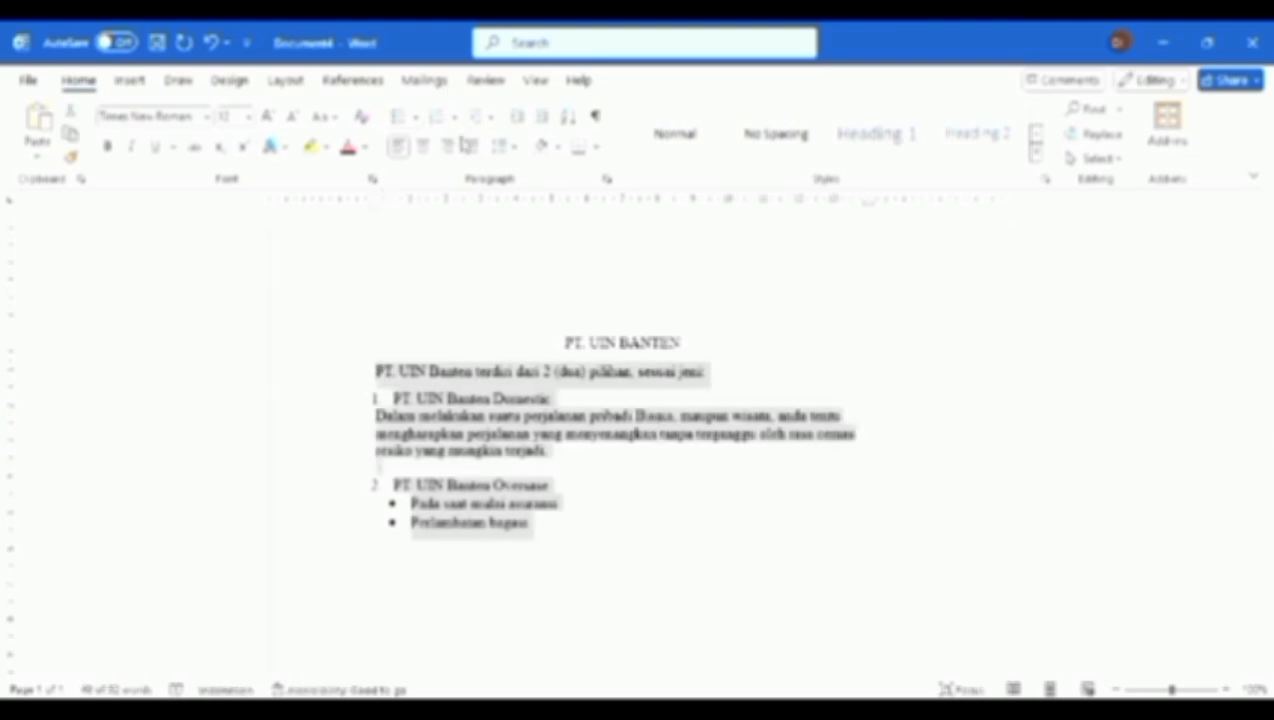
pyautogui.click(473, 148)
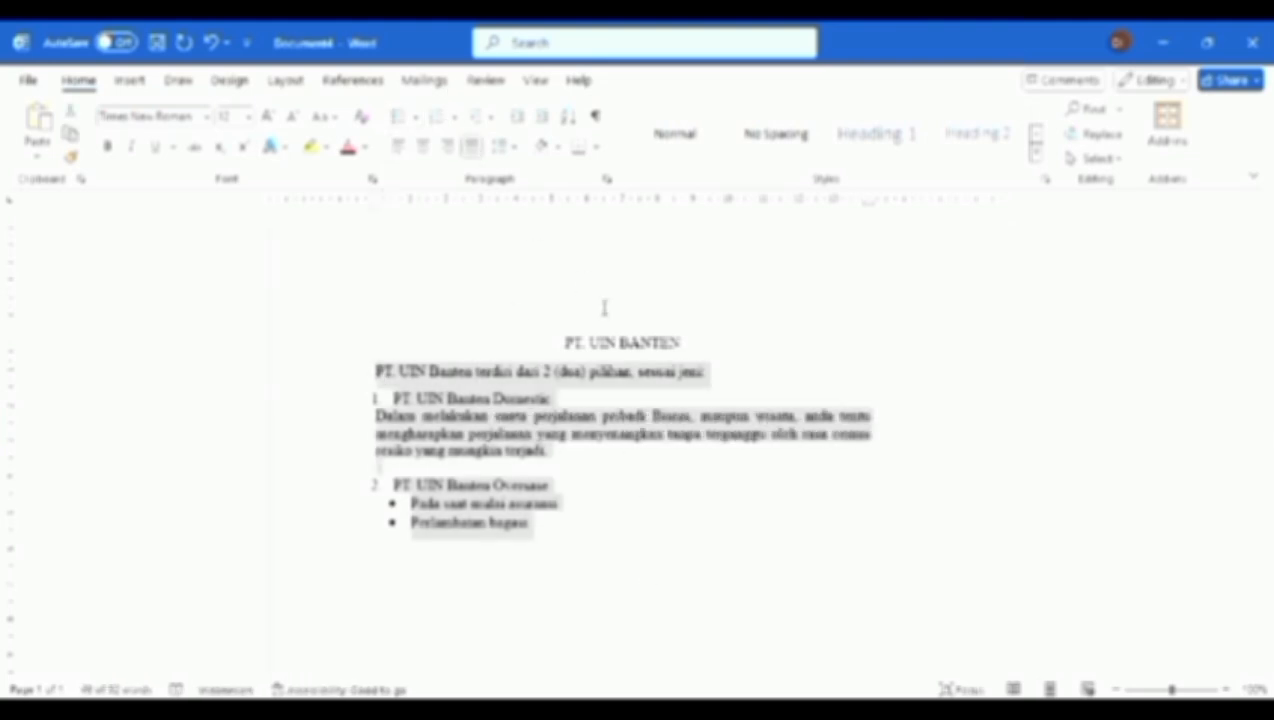
pyautogui.click(675, 436)
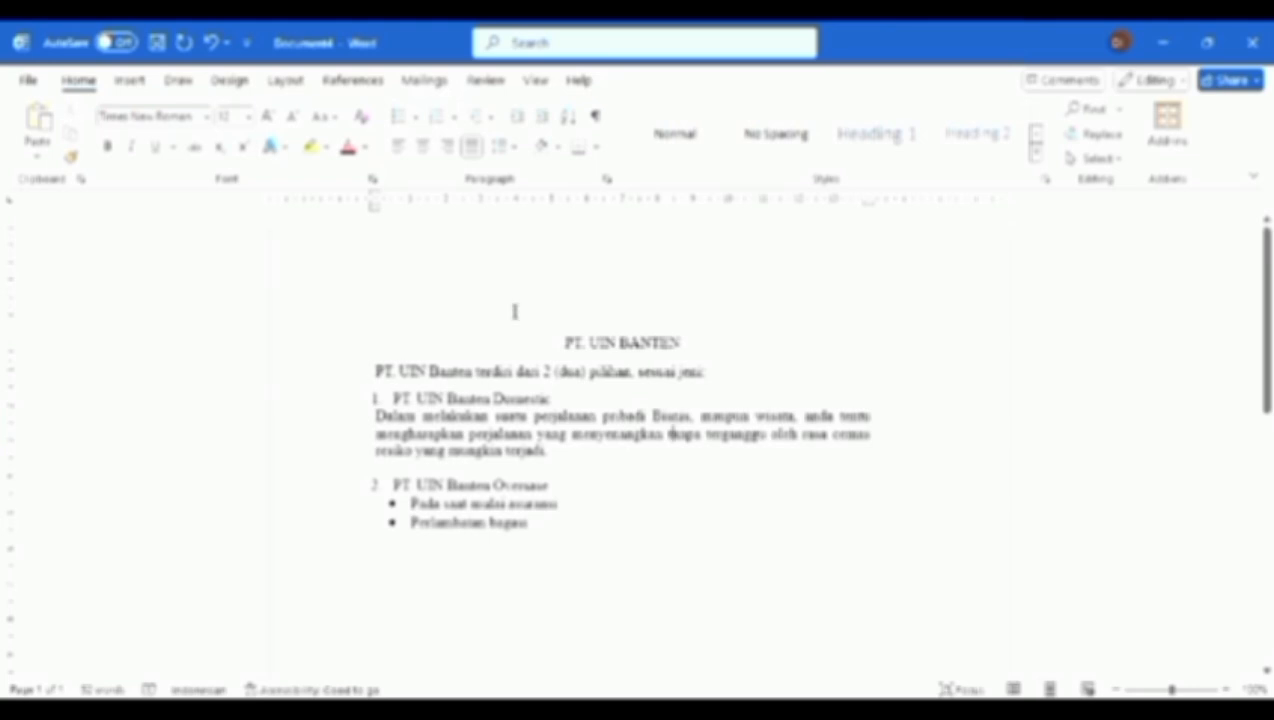
# Step: Make the numbered heading "PT. UIN Banten Overseas" bold
pyautogui.moveTo(551, 399); pyautogui.dragTo(368, 404)
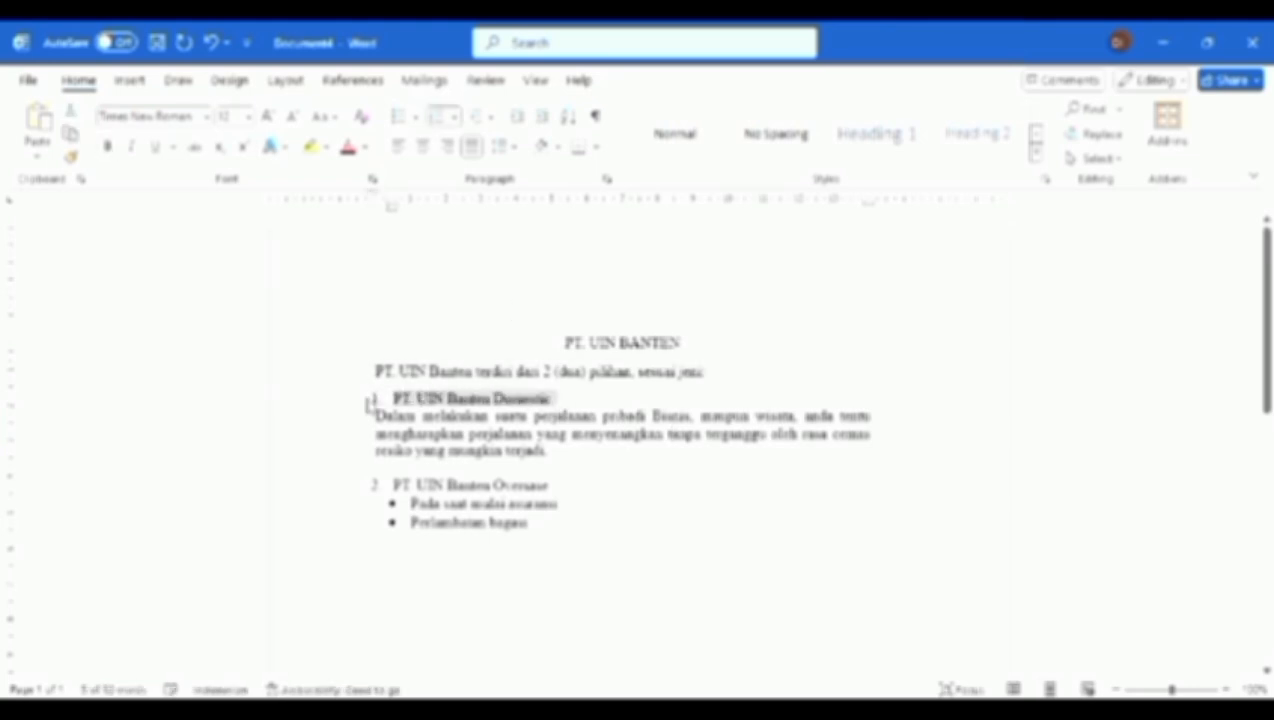
pyautogui.moveTo(557, 487); pyautogui.dragTo(397, 487)
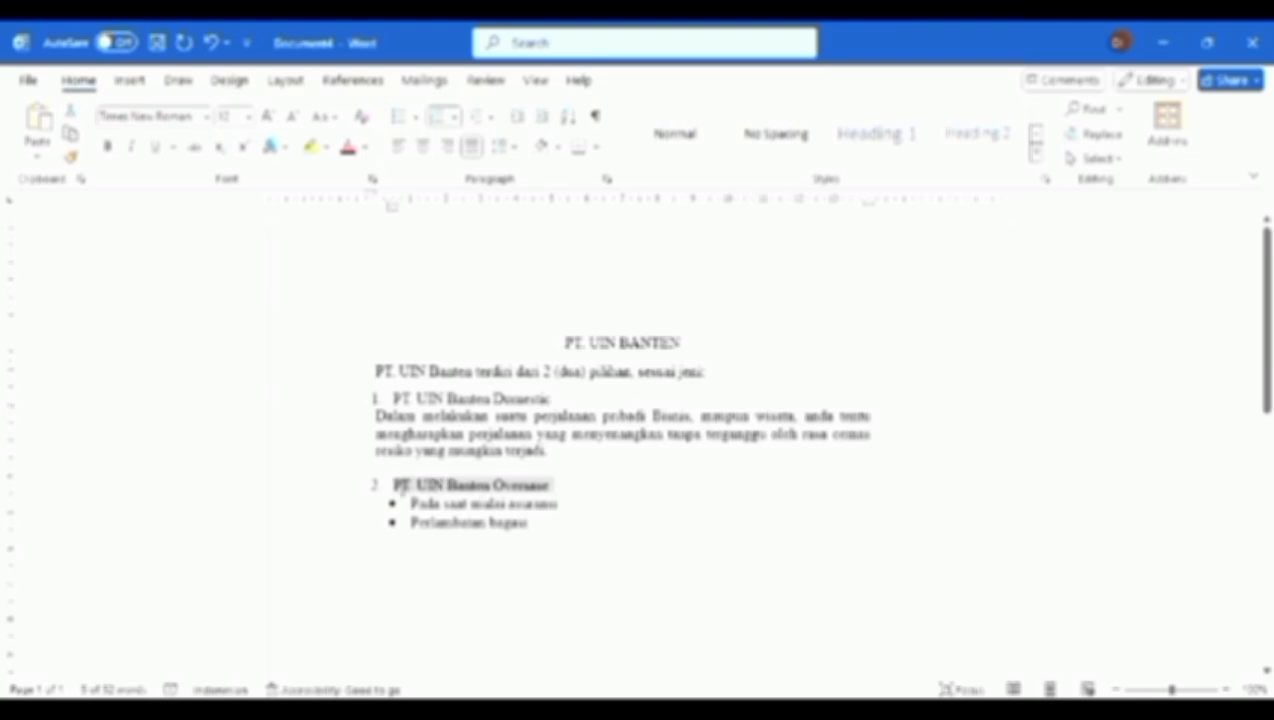
pyautogui.hotkey('ctrl', 'b')
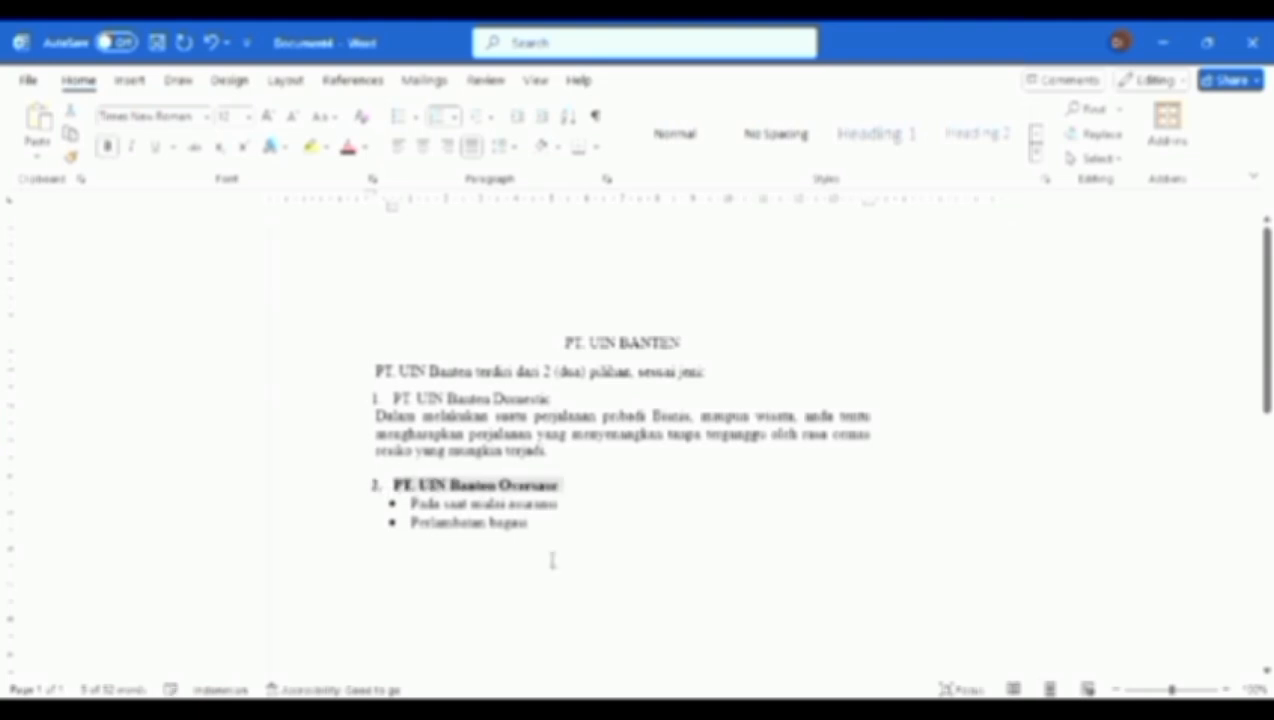
# Step: Make the numbered heading "PT. UIN Banten Domestic" bold
pyautogui.click(851, 649)
pyautogui.moveTo(552, 402); pyautogui.dragTo(386, 401)
pyautogui.hotkey('ctrl', 'b')
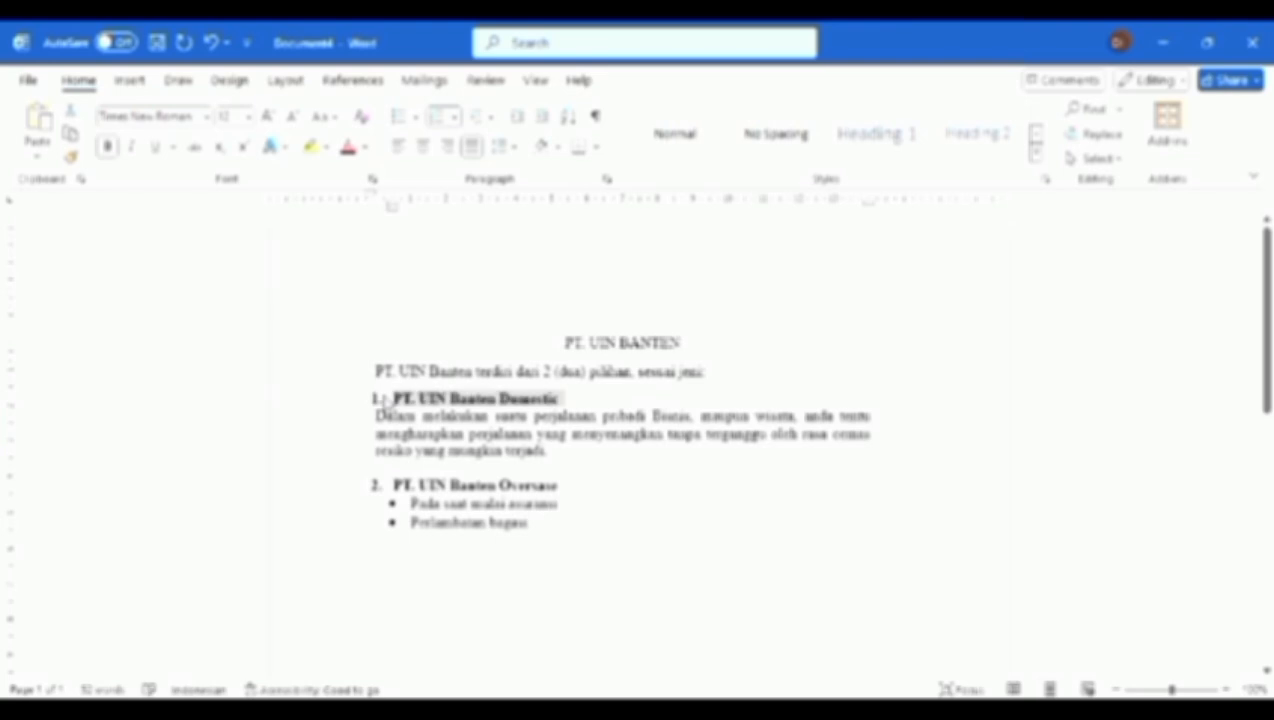
pyautogui.click(719, 555)
pyautogui.scroll(-10, 719, 557)
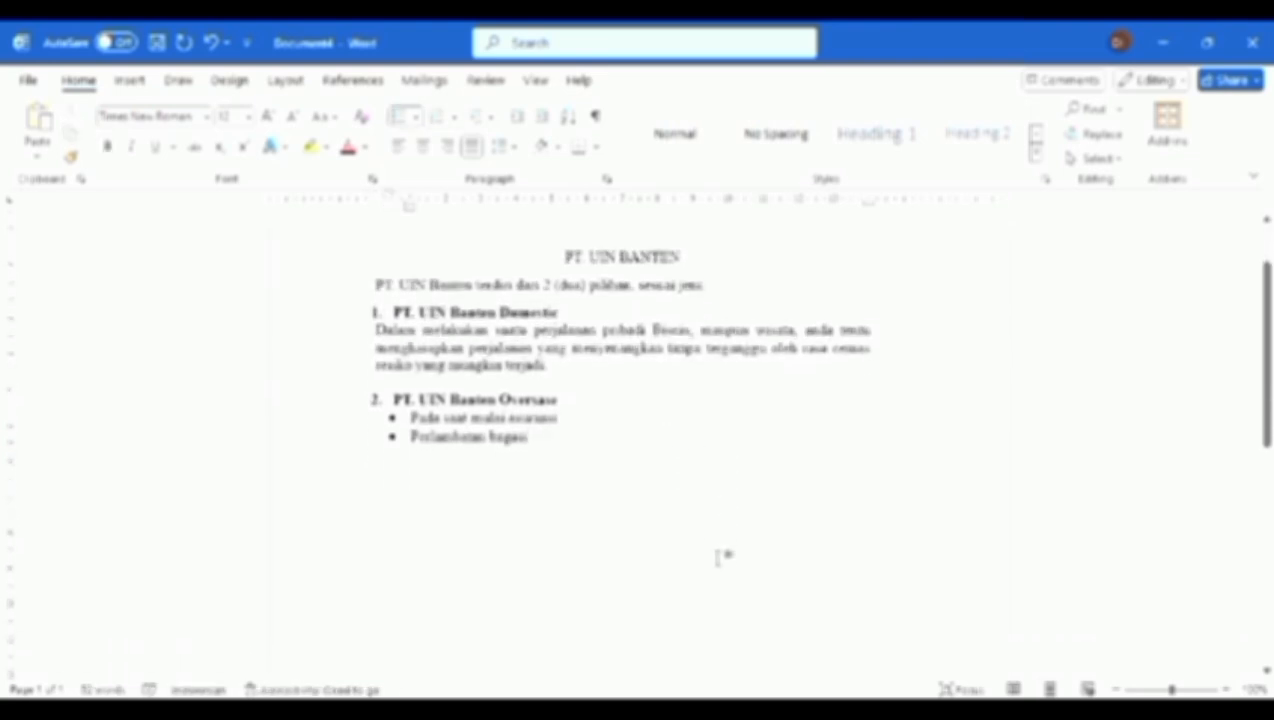
pyautogui.scroll(10, 719, 557)
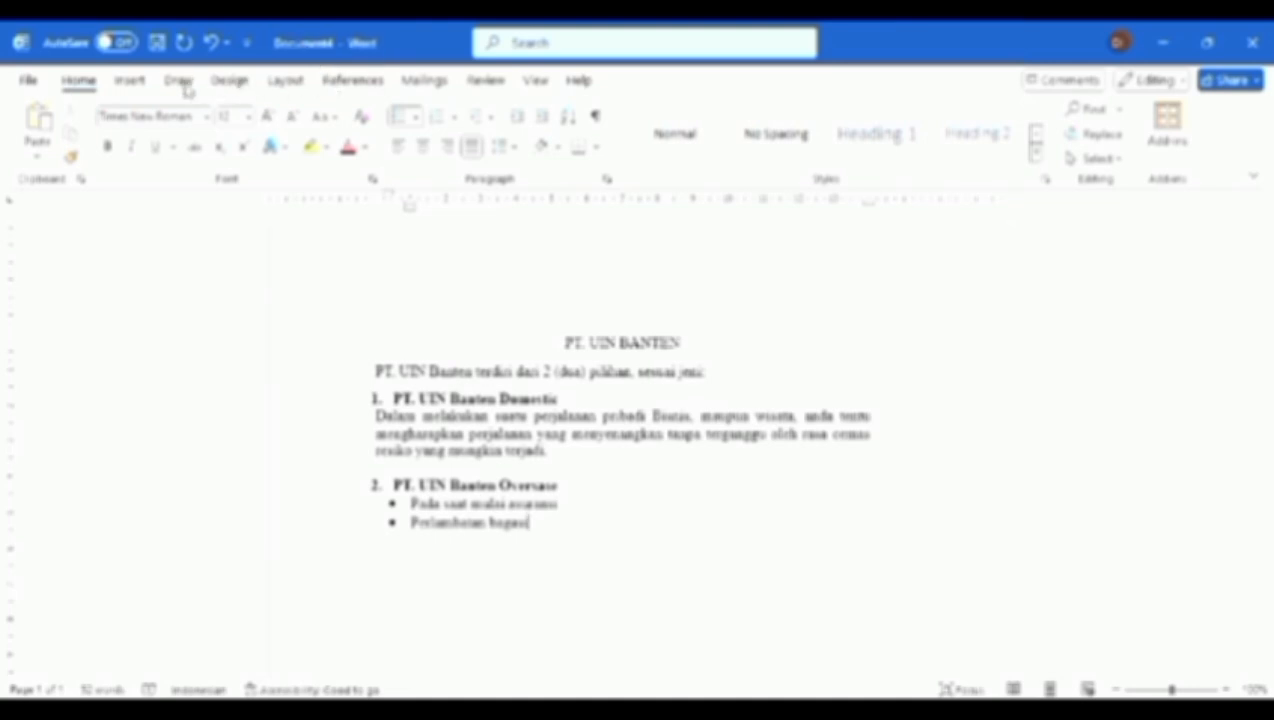
# Step: Make the centred title "PT. UIN BANTEN" bold
pyautogui.click(132, 82)
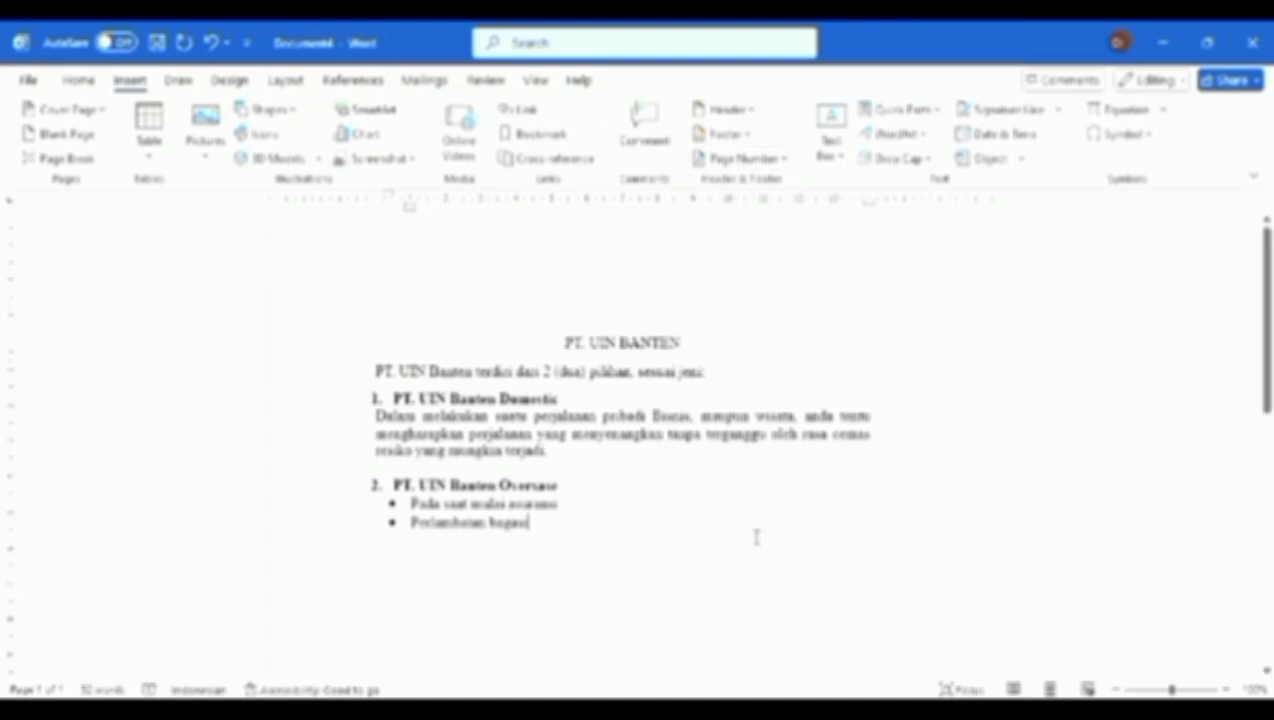
pyautogui.moveTo(684, 343); pyautogui.dragTo(563, 344)
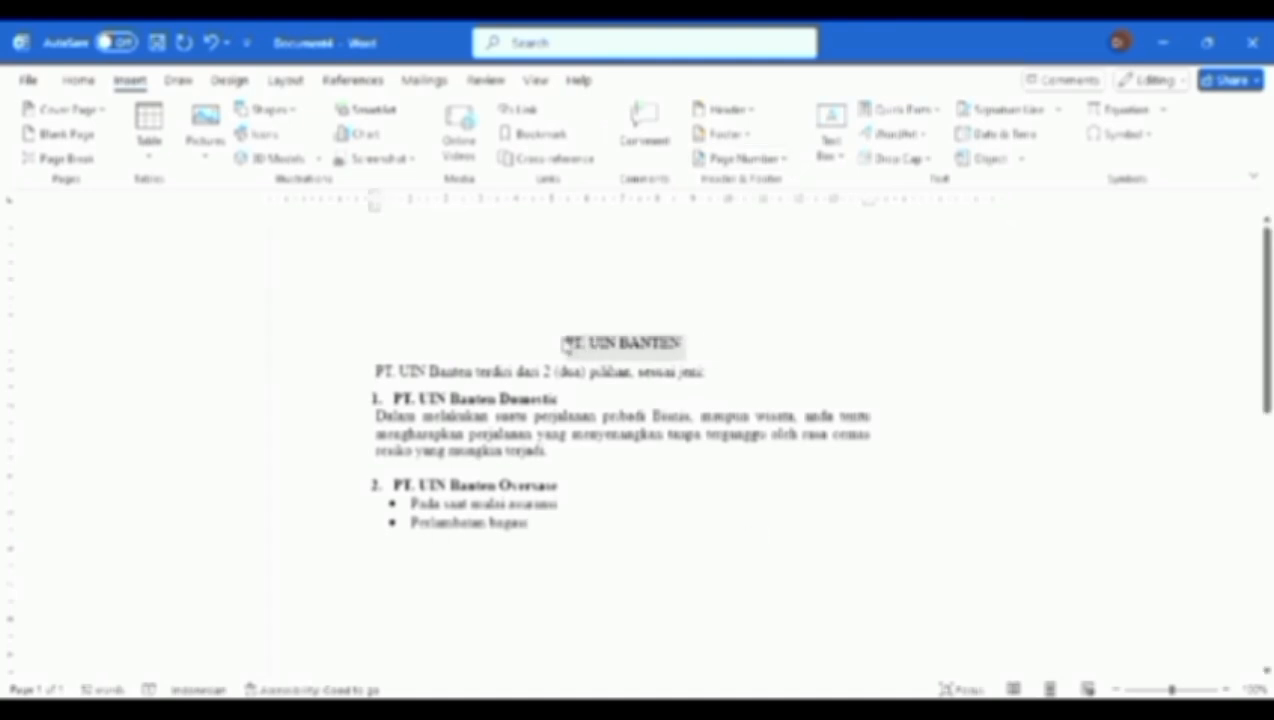
pyautogui.hotkey('ctrl', 'b')
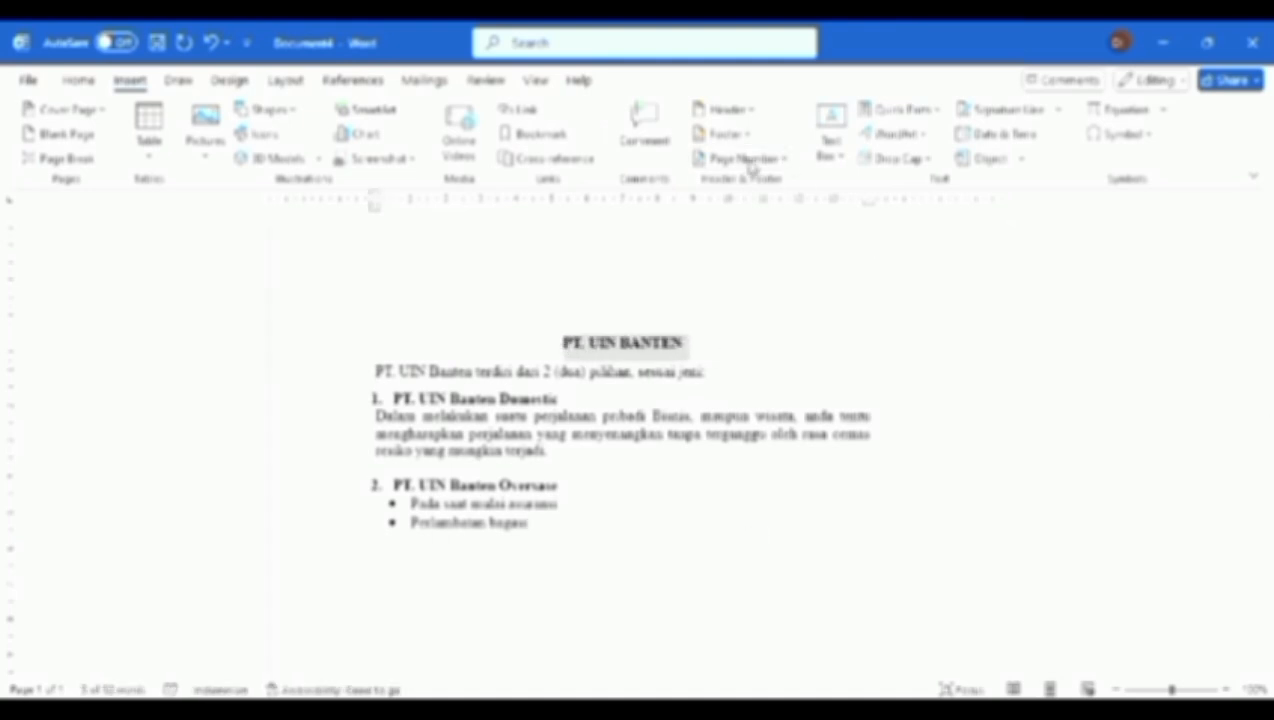
# Step: Insert a right-aligned page number in the page footer, return to the body text and check the result
pyautogui.click(818, 463)
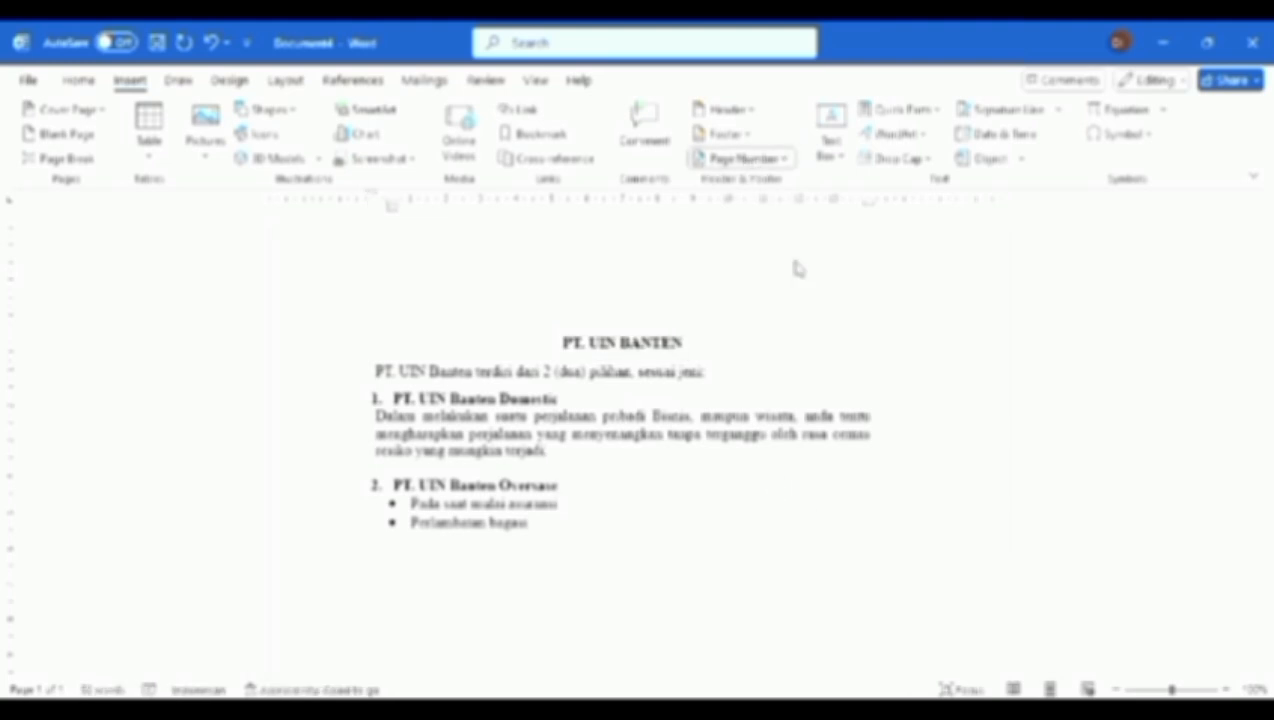
pyautogui.click(1076, 478)
pyautogui.click(845, 630)
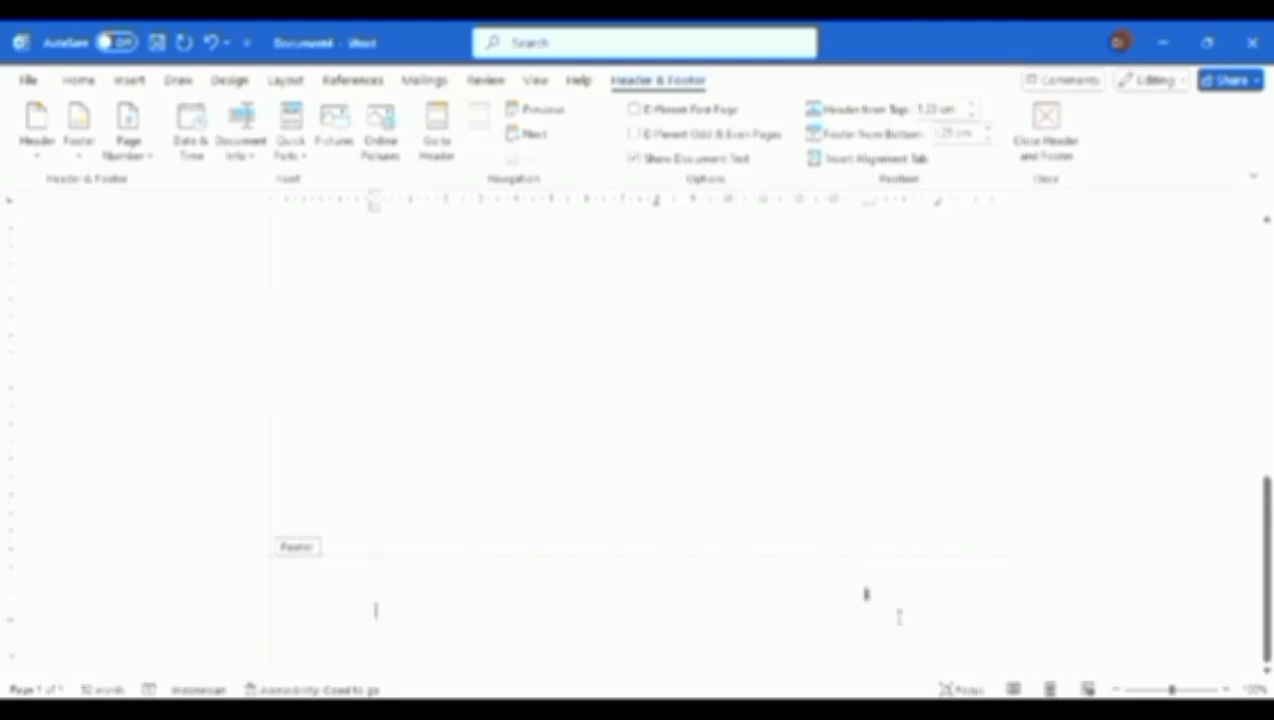
pyautogui.scroll(10, 795, 540)
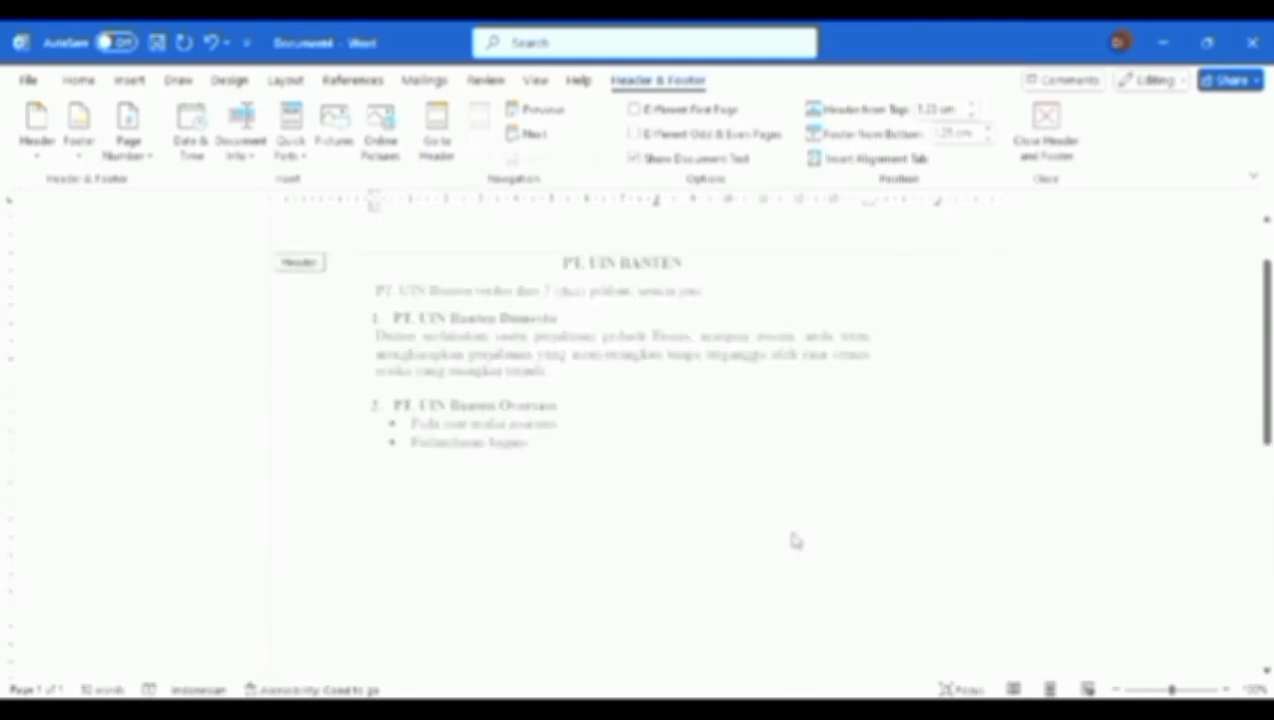
pyautogui.doubleClick(797, 537)
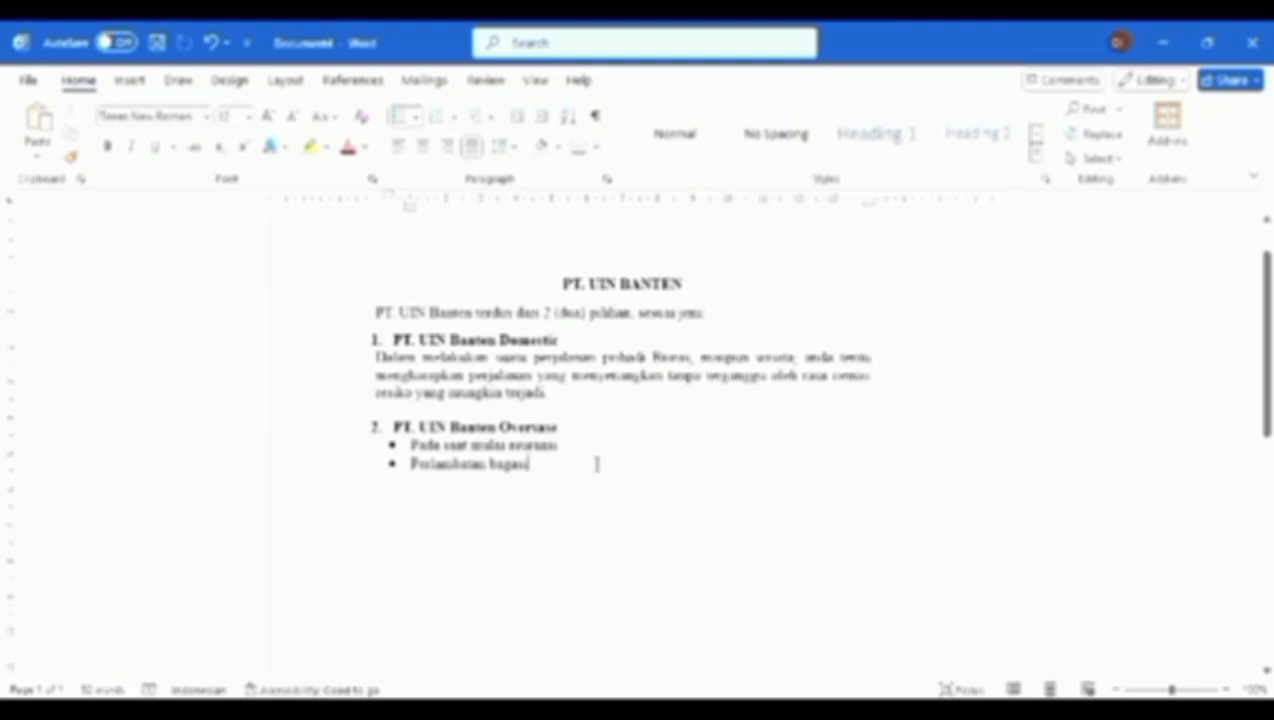
pyautogui.scroll(-8, 598, 460)
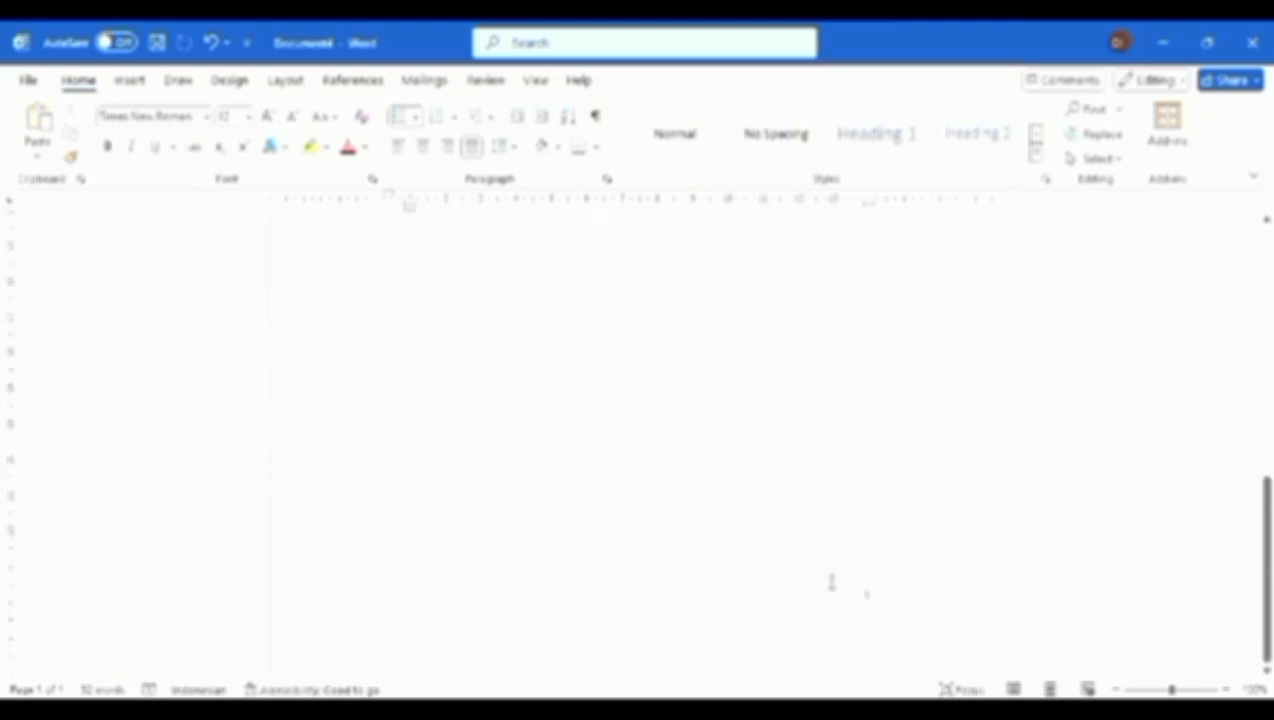
pyautogui.scroll(8, 685, 405)
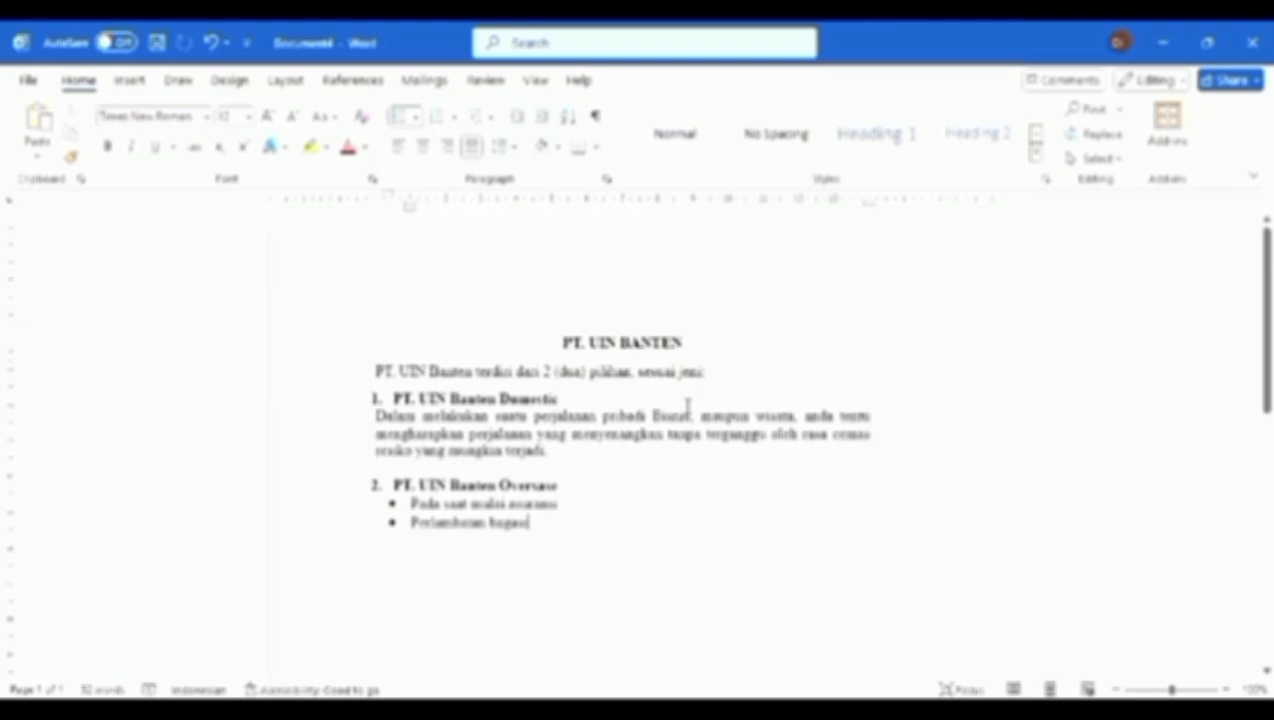
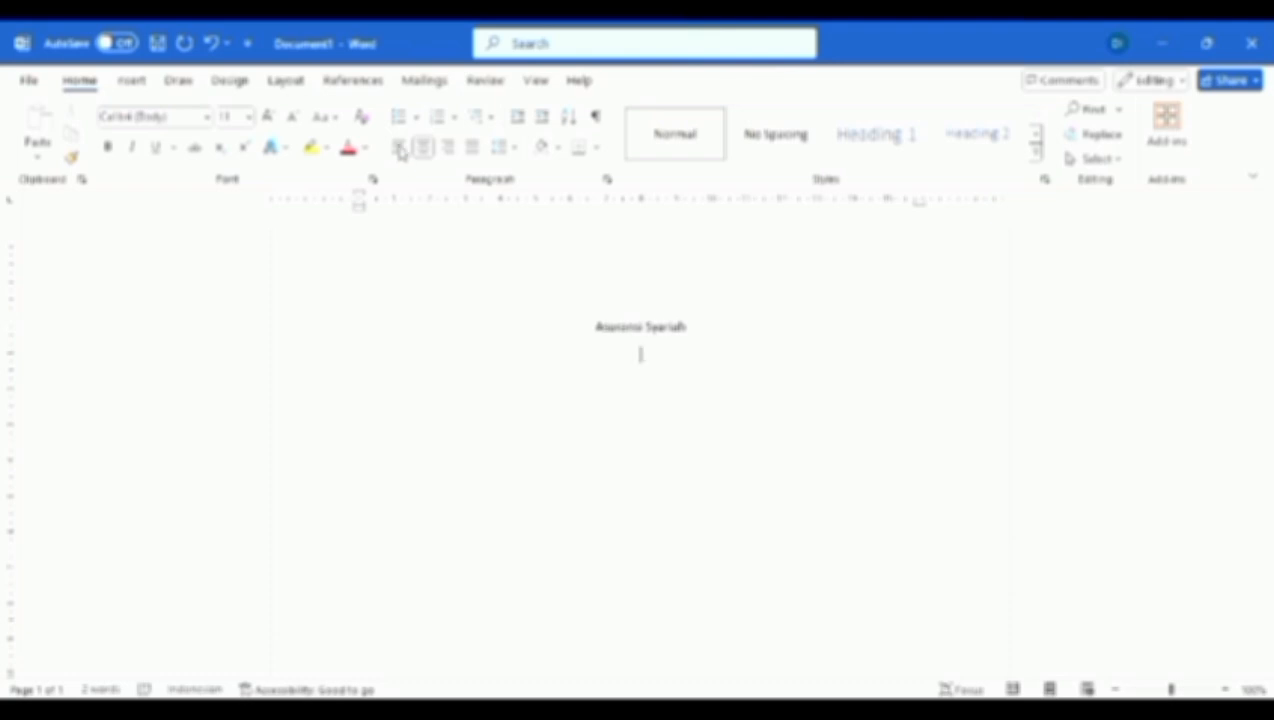
# Step: Left-align the empty line below the title "Asuransi Syariah" and enter the two paragraphs beginning "Secara istilah asuransi syariah" and "Istilah asuransi dalam perkembangannya"
pyautogui.click(399, 148)
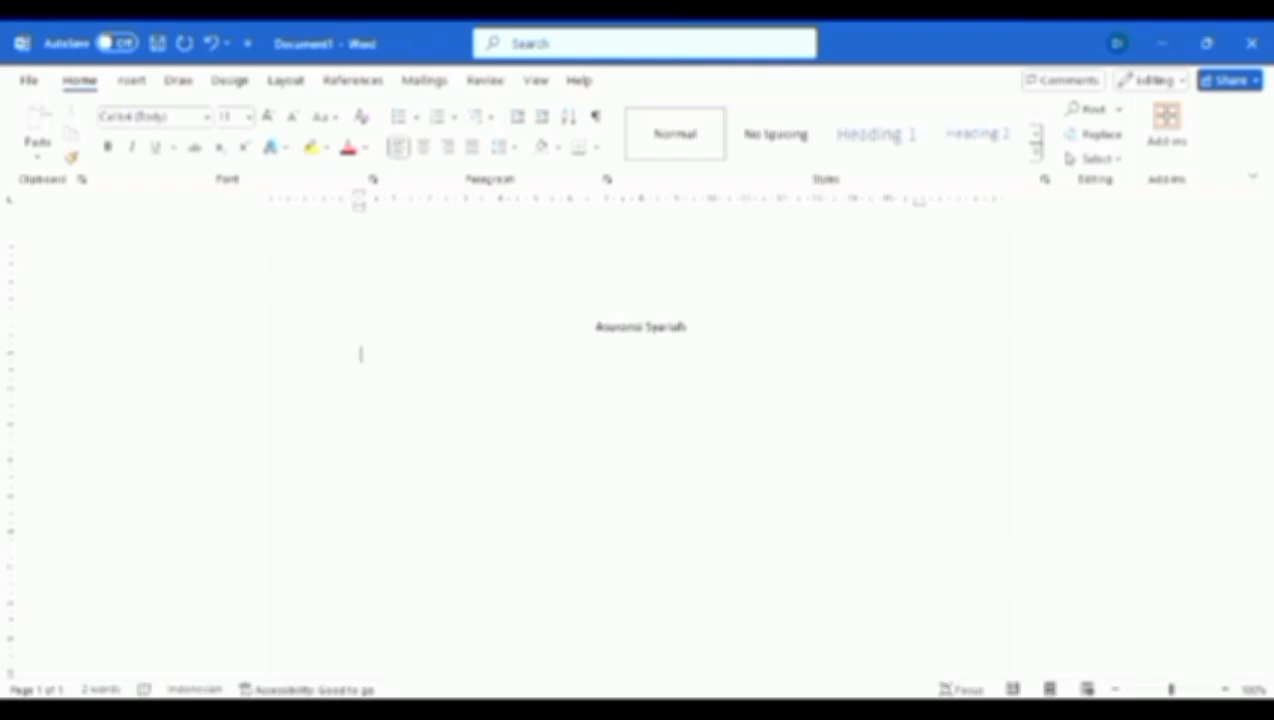
pyautogui.click(827, 712)
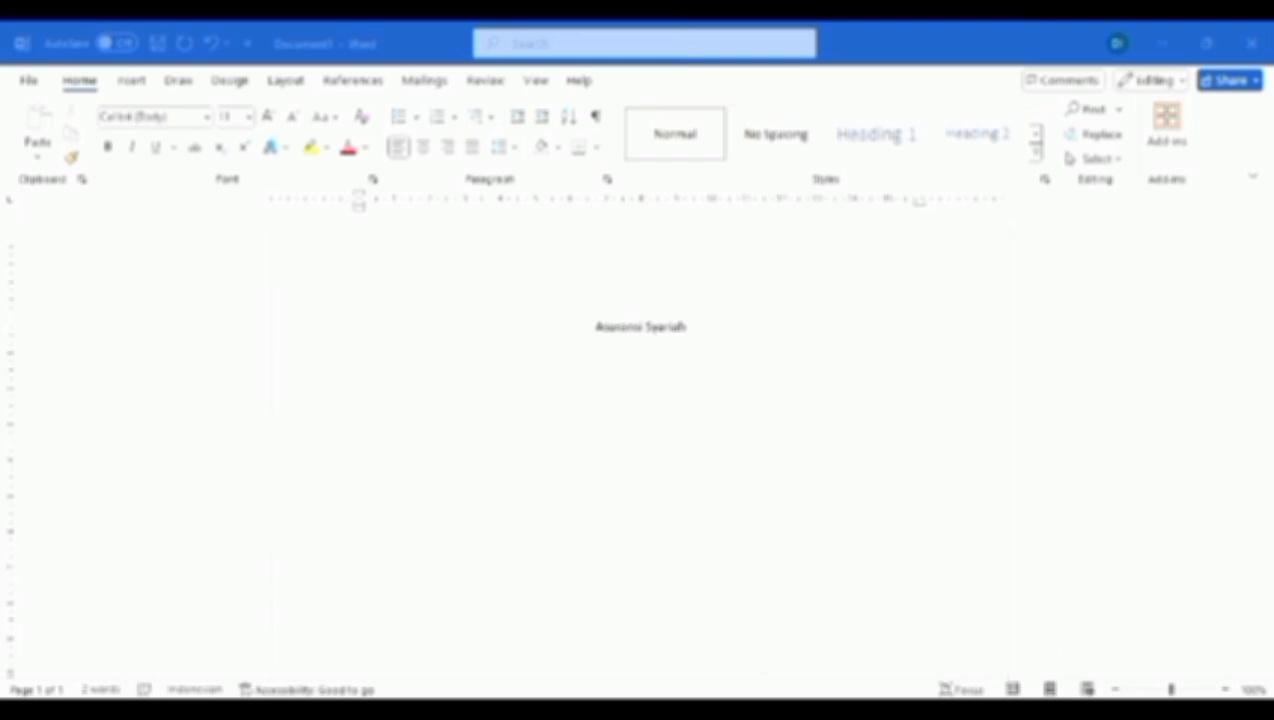
pyautogui.hotkey('alt', 'Tab')
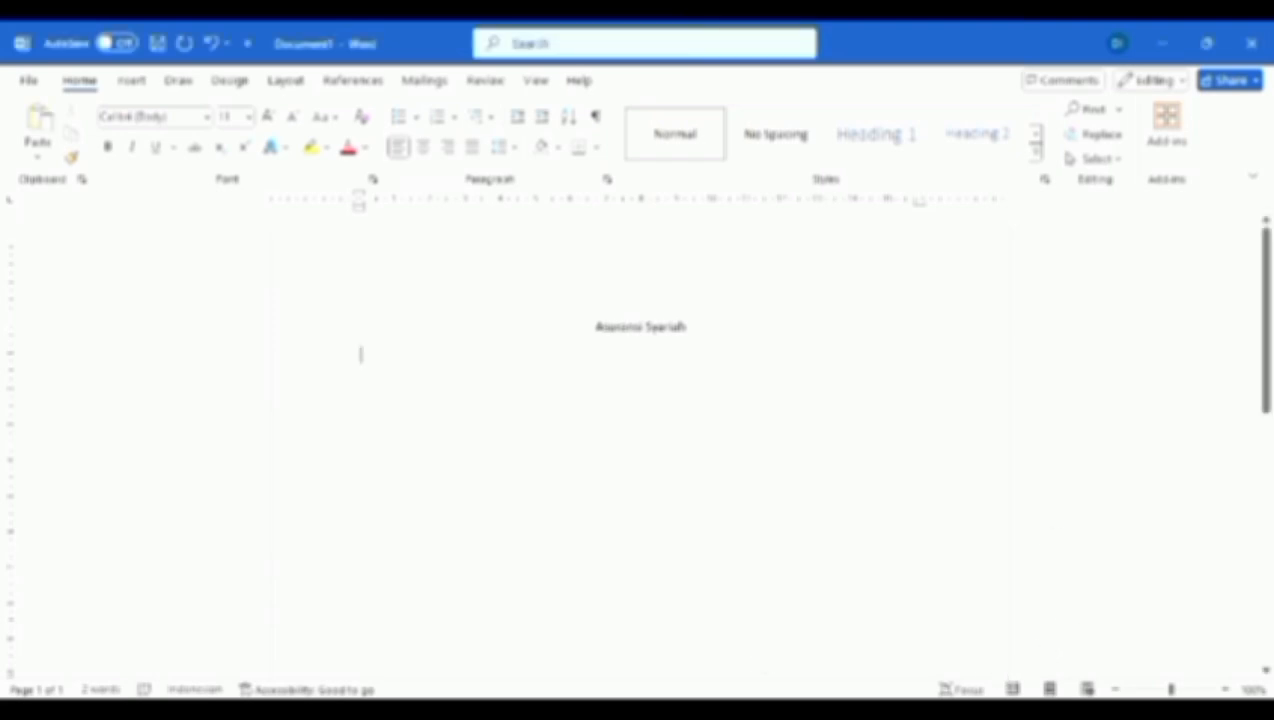
pyautogui.hotkey('alt', 'Tab')
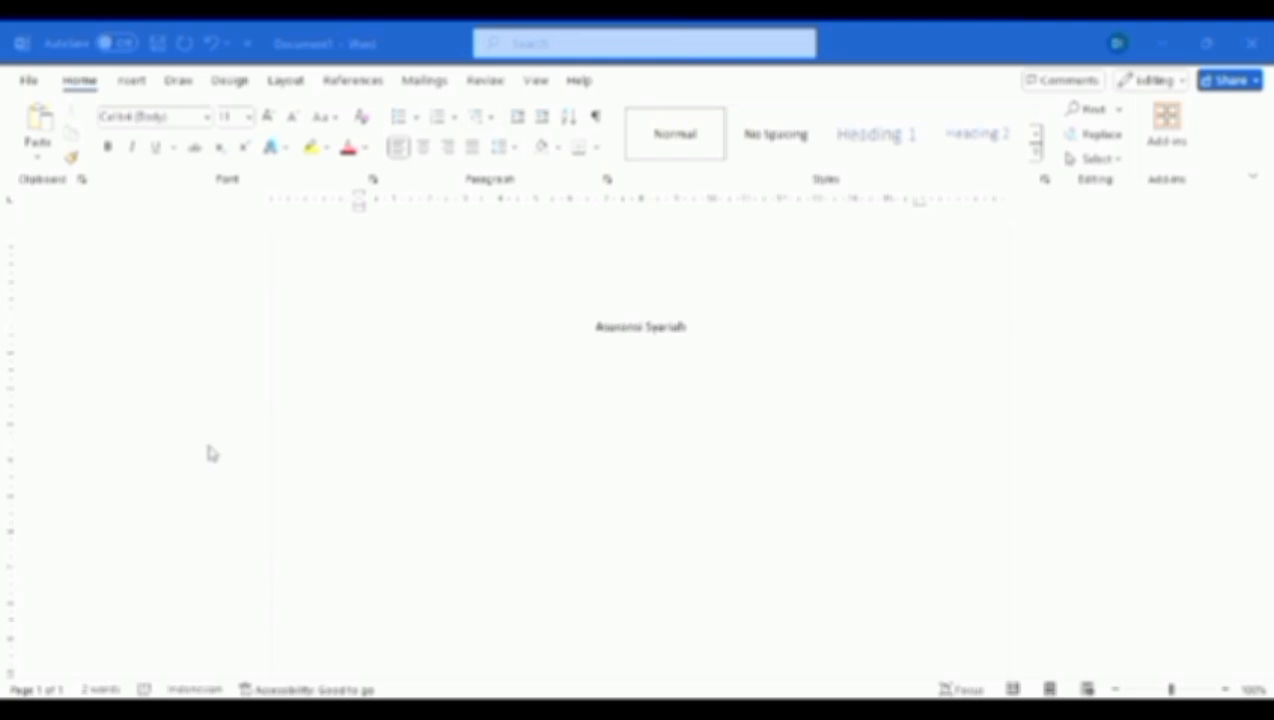
pyautogui.click(332, 205)
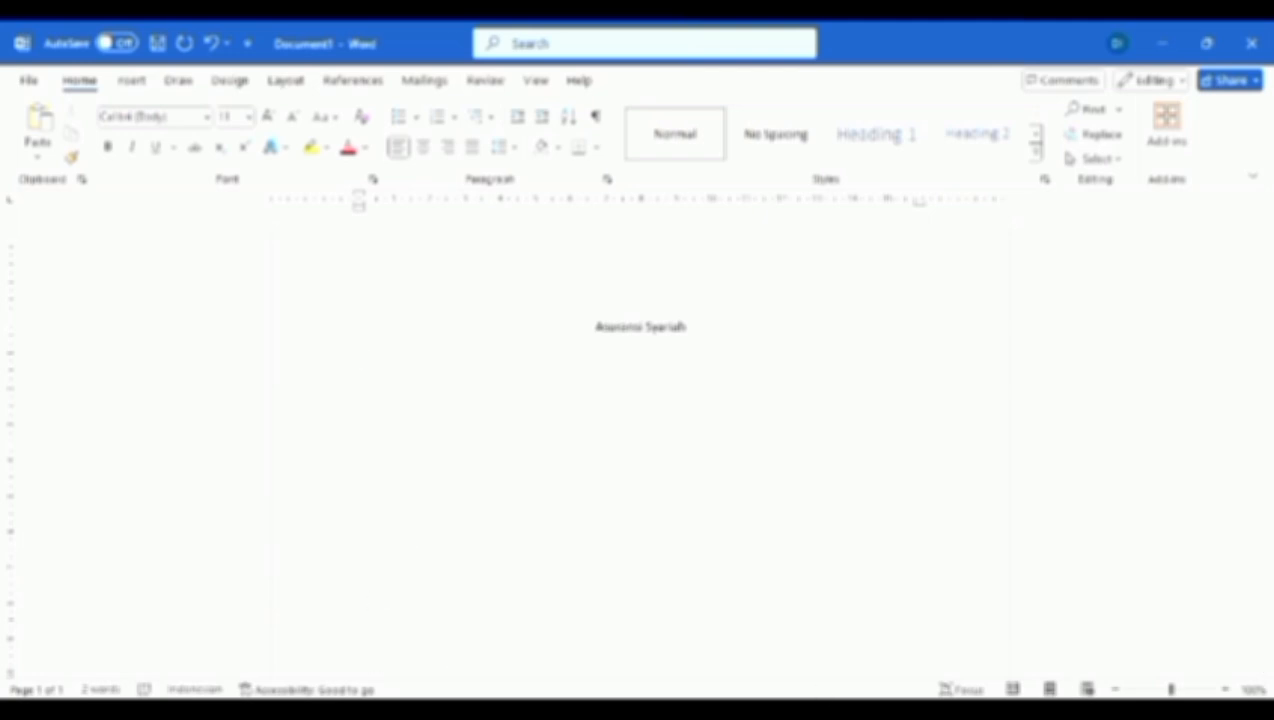
pyautogui.click(372, 710)
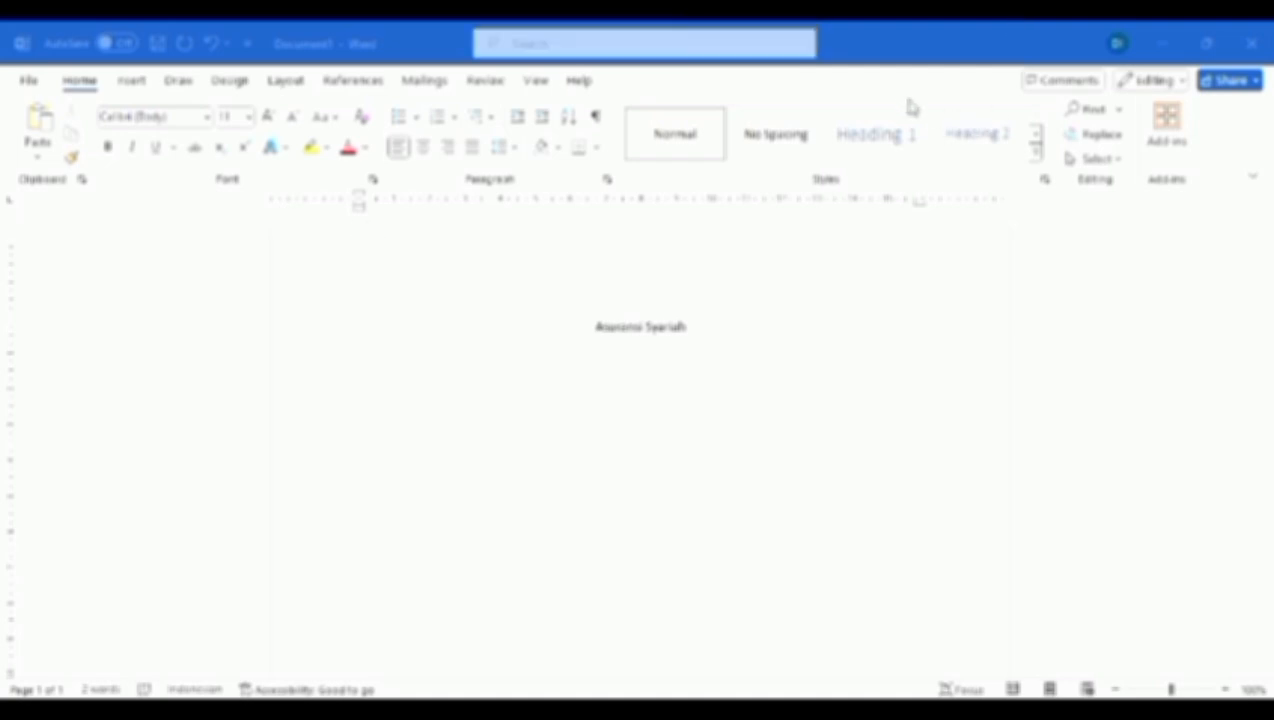
pyautogui.click(366, 356)
pyautogui.write('Secara istilah asuransi syariah atau yang disebut sebelumnya dengan ta\'min dapat diartikan dengan "mem-ta\'minkan sesuatu", artinya: seseorang membayar/menyerahkan uang iuran agar ia dan ahli warisnya mendapatkan sejumlah uang sebagaimana yang telah disepakati, atau untuk mendapatkan ganti terhadap hartanya yang hilang, dikatakan seseorang mempertanggungkan atau menjaminkan hidupnya, rumahnya, atau mobilnya"')
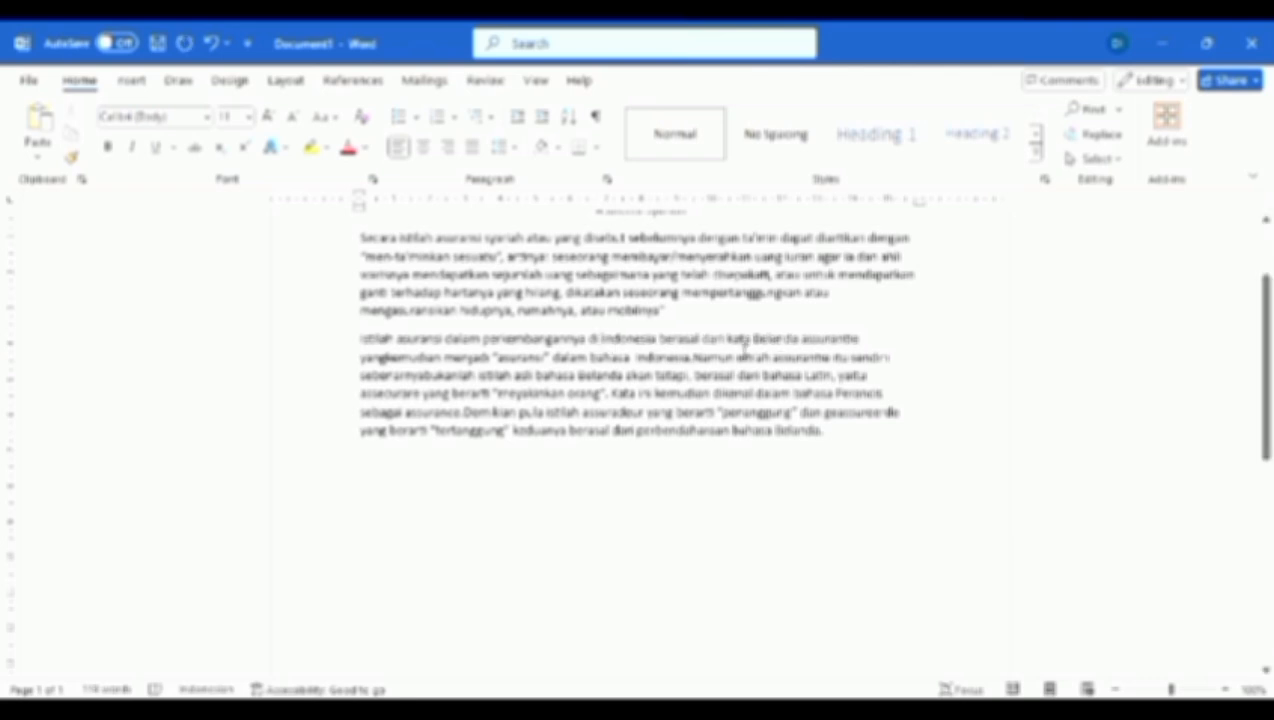
pyautogui.scroll(2, 742, 345)
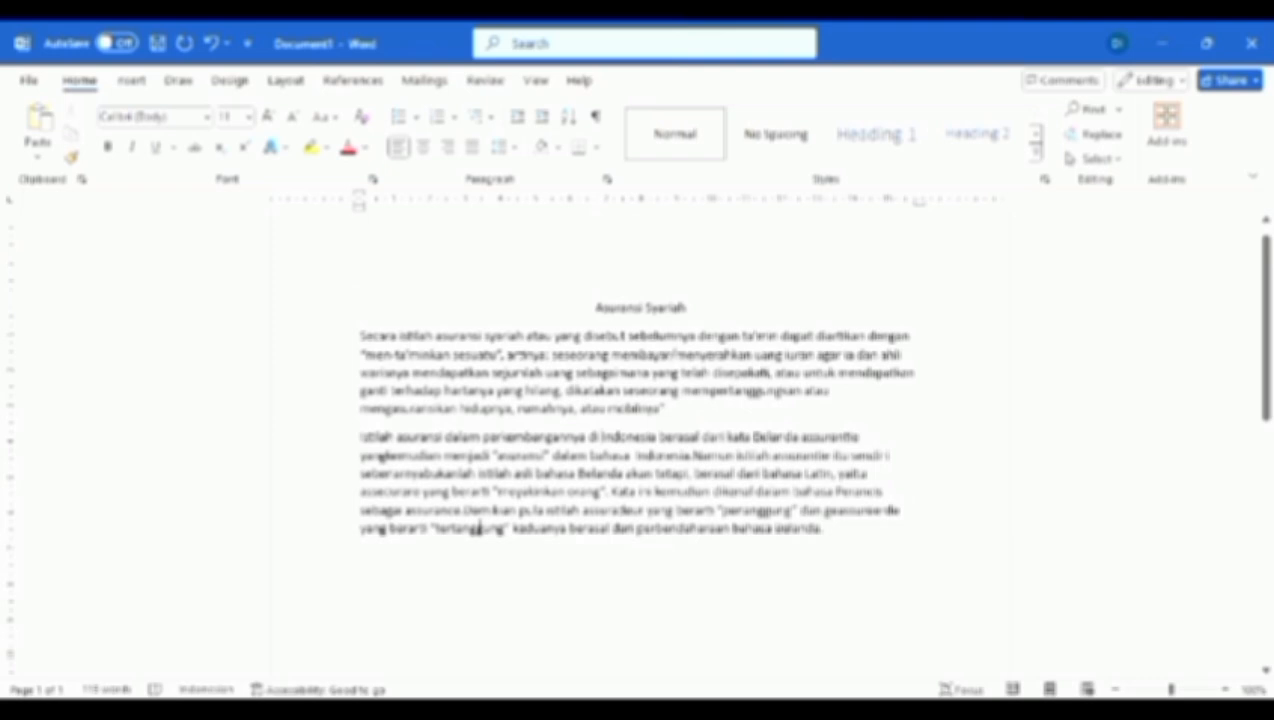
pyautogui.scroll(-3, 478, 528)
pyautogui.scroll(3, 478, 528)
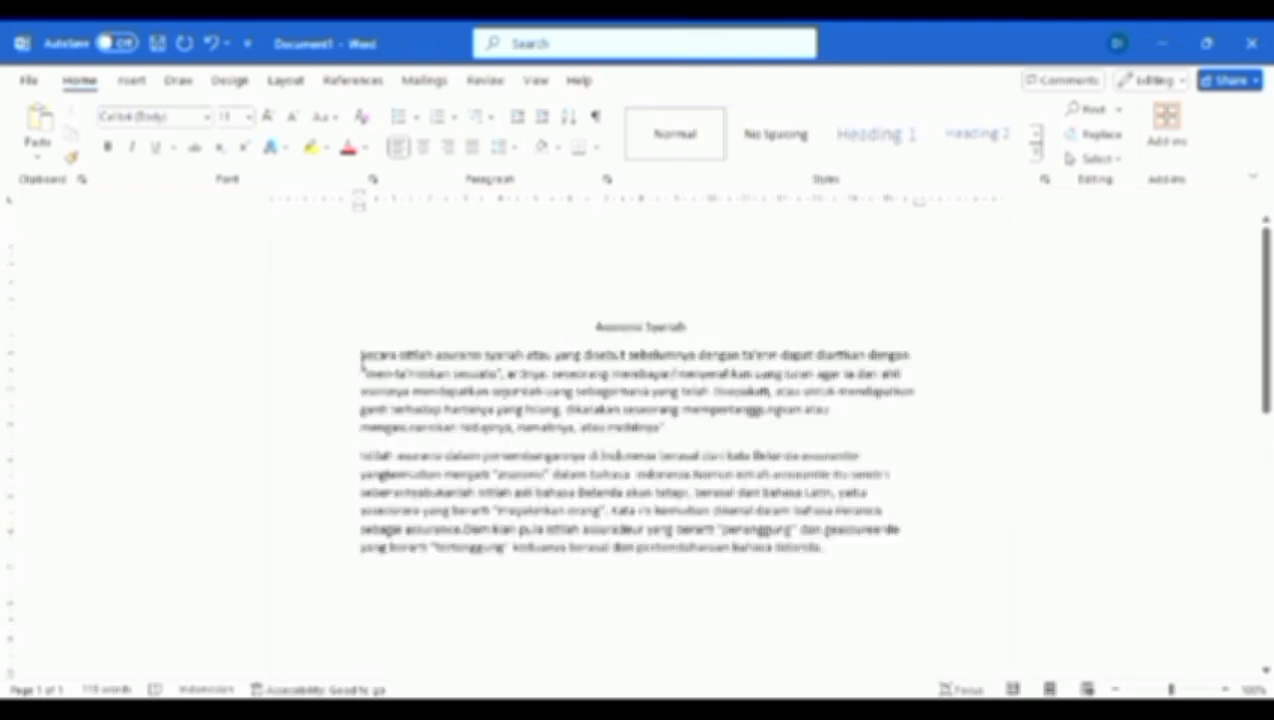
# Step: Justify the two body paragraphs below the title "Asuransi Syariah"
pyautogui.moveTo(361, 357); pyautogui.dragTo(813, 580)
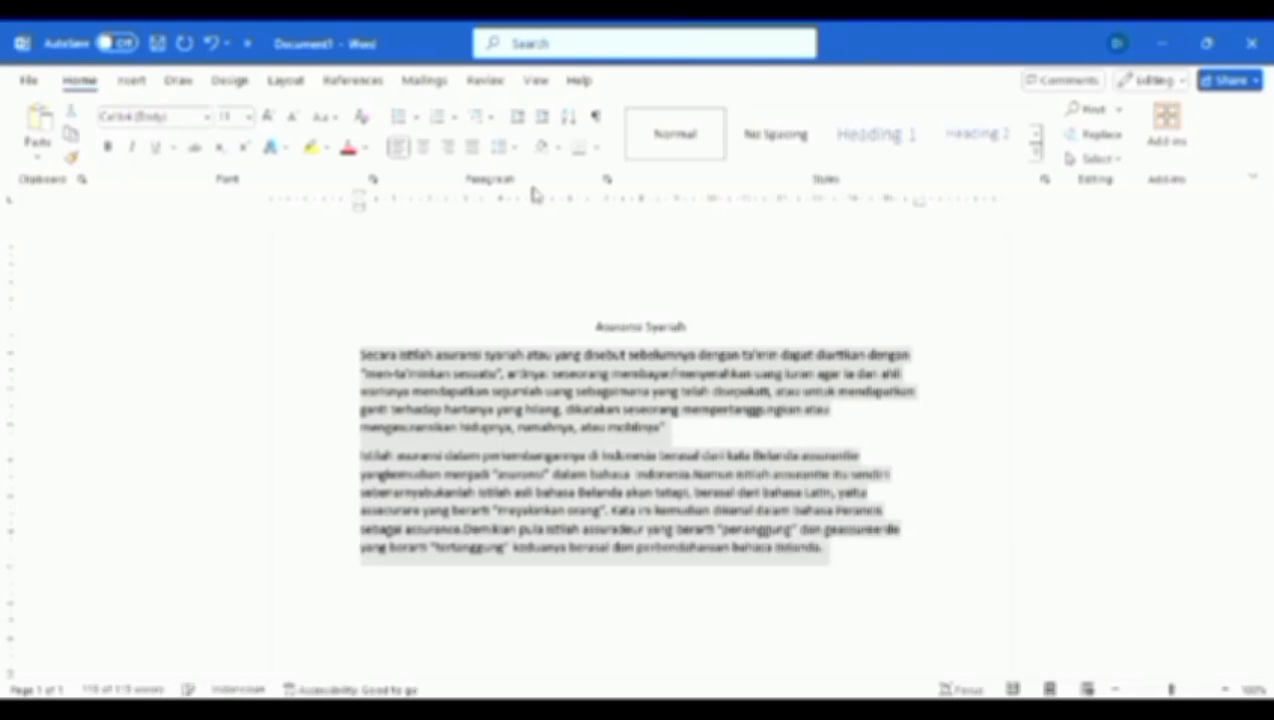
pyautogui.click(471, 148)
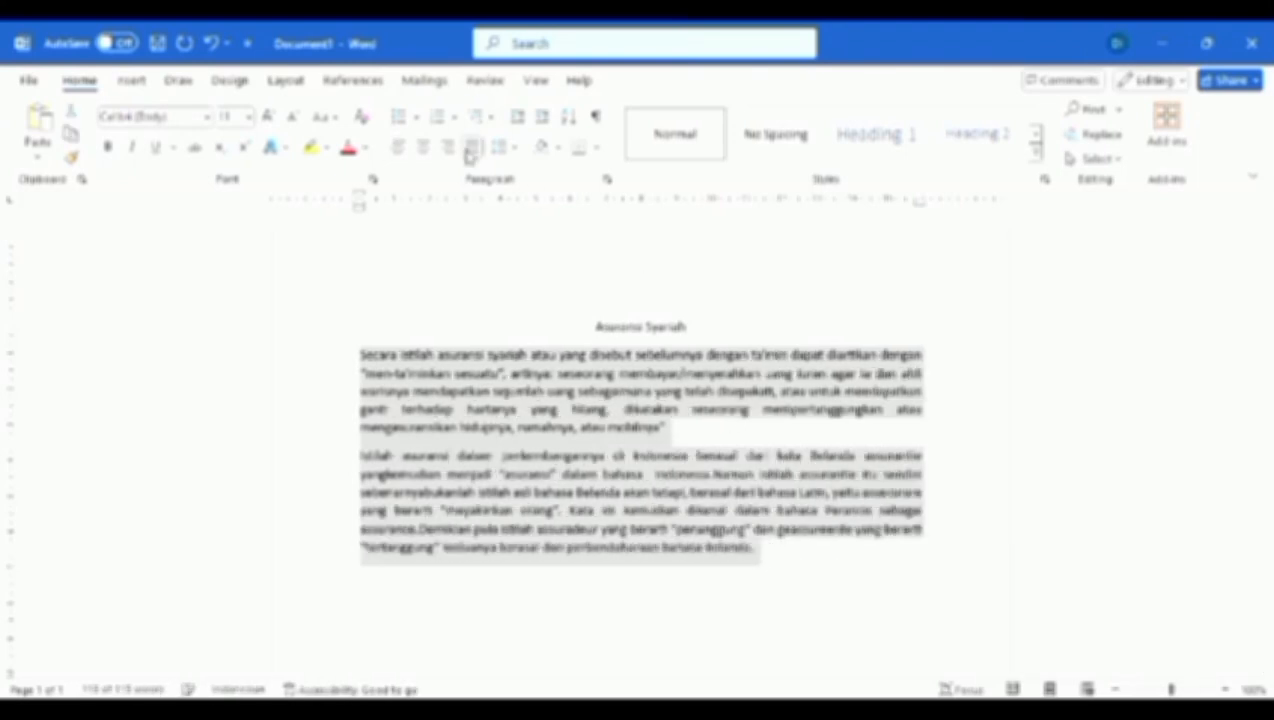
pyautogui.click(476, 300)
# Step: Indent the first line of both body paragraphs by one tab
pyautogui.click(364, 355)
pyautogui.press('Tab')
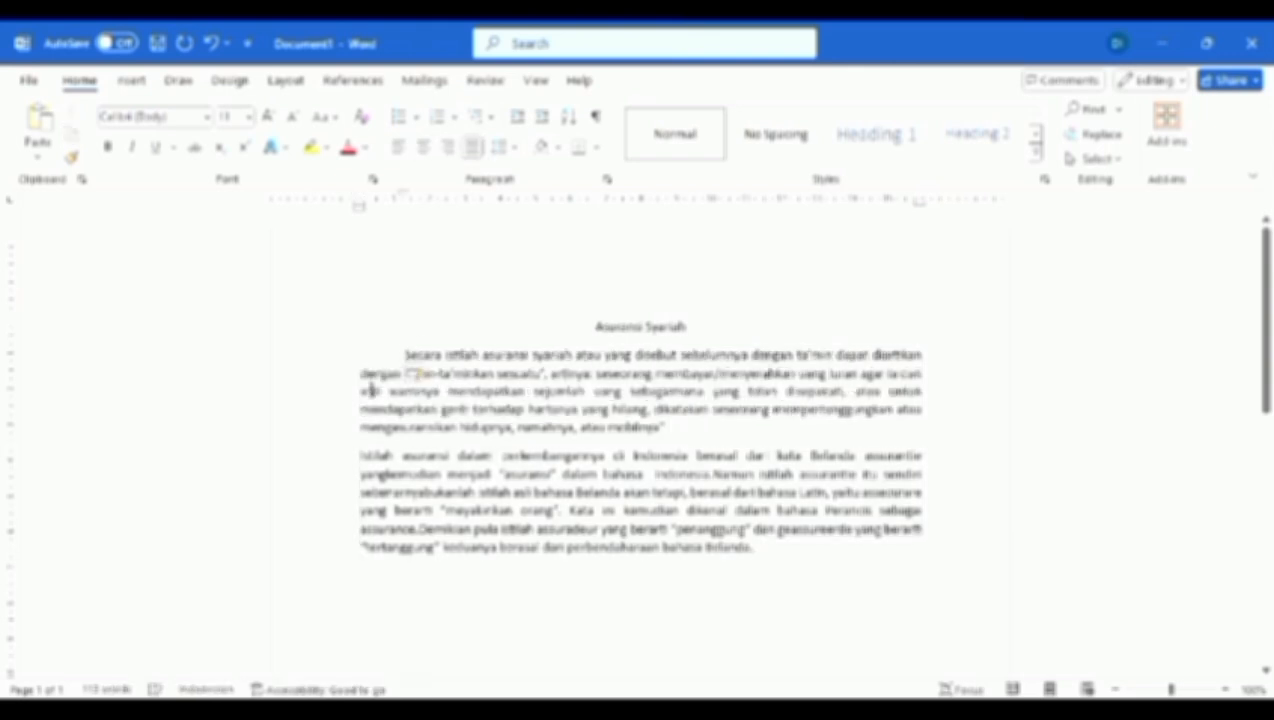
pyautogui.click(362, 457)
pyautogui.press('Tab')
pyautogui.scroll(-1, 908, 615)
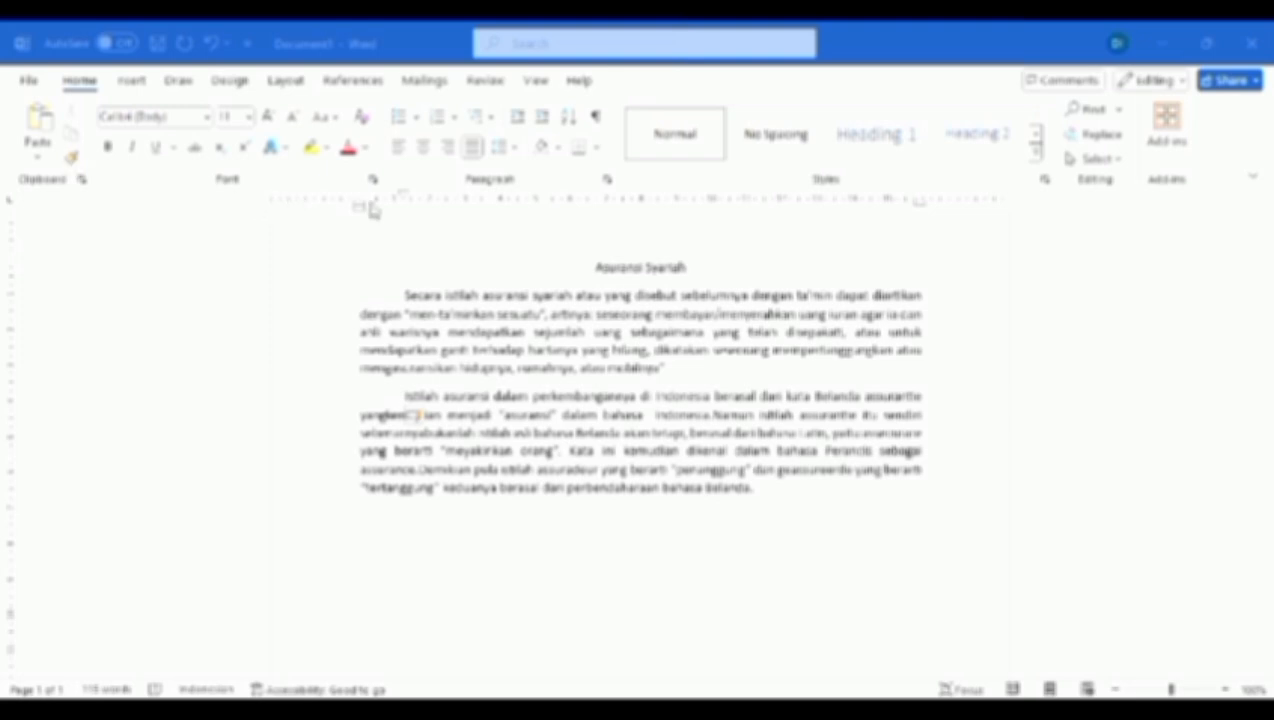
# Step: Add a third paragraph beginning "Diberitakan AFP, status kedua pramugari itu telah dikonfirmasi" after the second body paragraph
pyautogui.hotkey('alt', 'Tab')
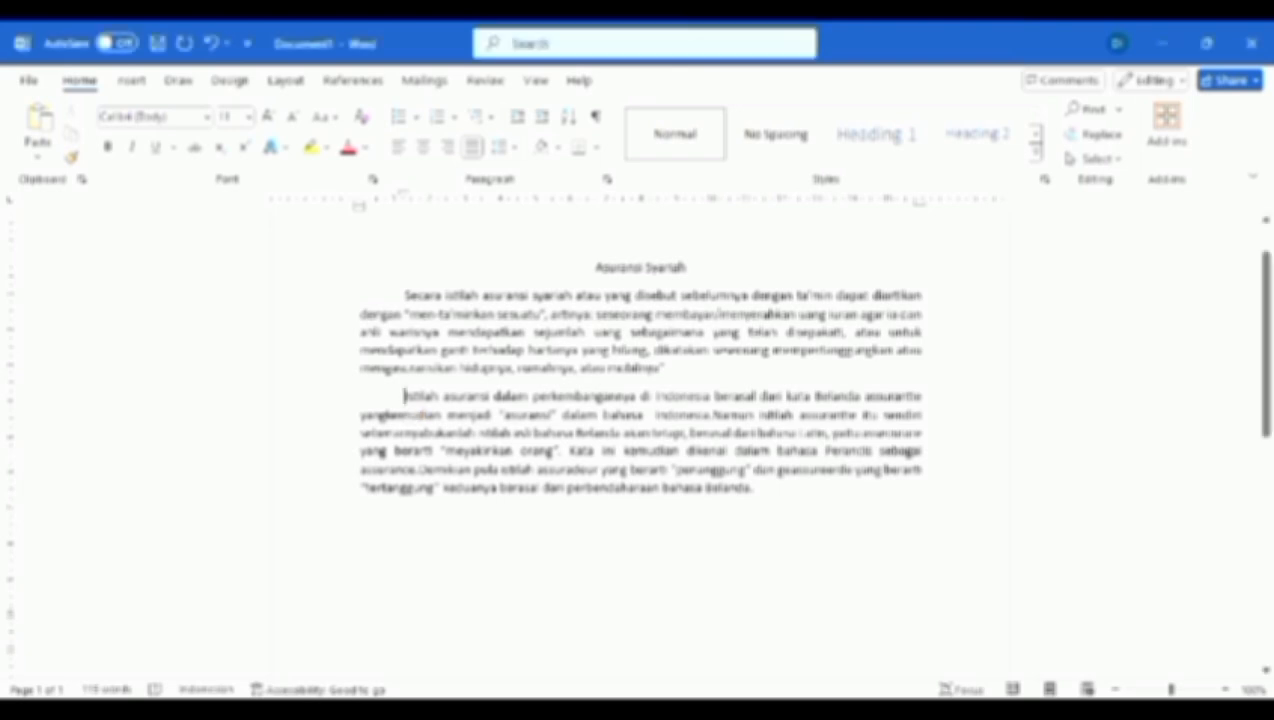
pyautogui.click(807, 505)
pyautogui.write('Diberitakan AFP, status kedua pramugari itu telah dikonfirmasi. pamakan kebakaran setelah mereka diselamatkan dari lokasi insiden. Sejauh ini hanya kedua pramugari itu pula yang dipastikan selamat dari kecelakaan, sementara 120 korban lain terkonfirmasi meninggal dunia.')
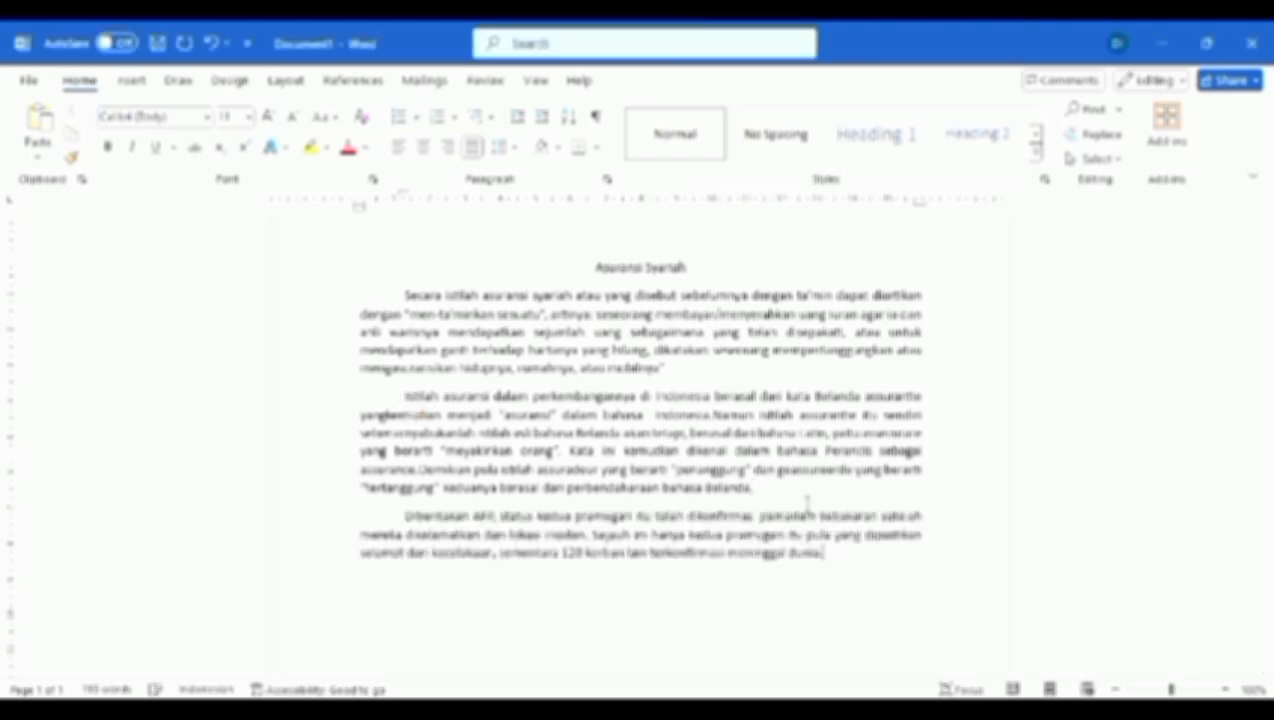
pyautogui.scroll(-3, 807, 505)
pyautogui.scroll(4, 807, 505)
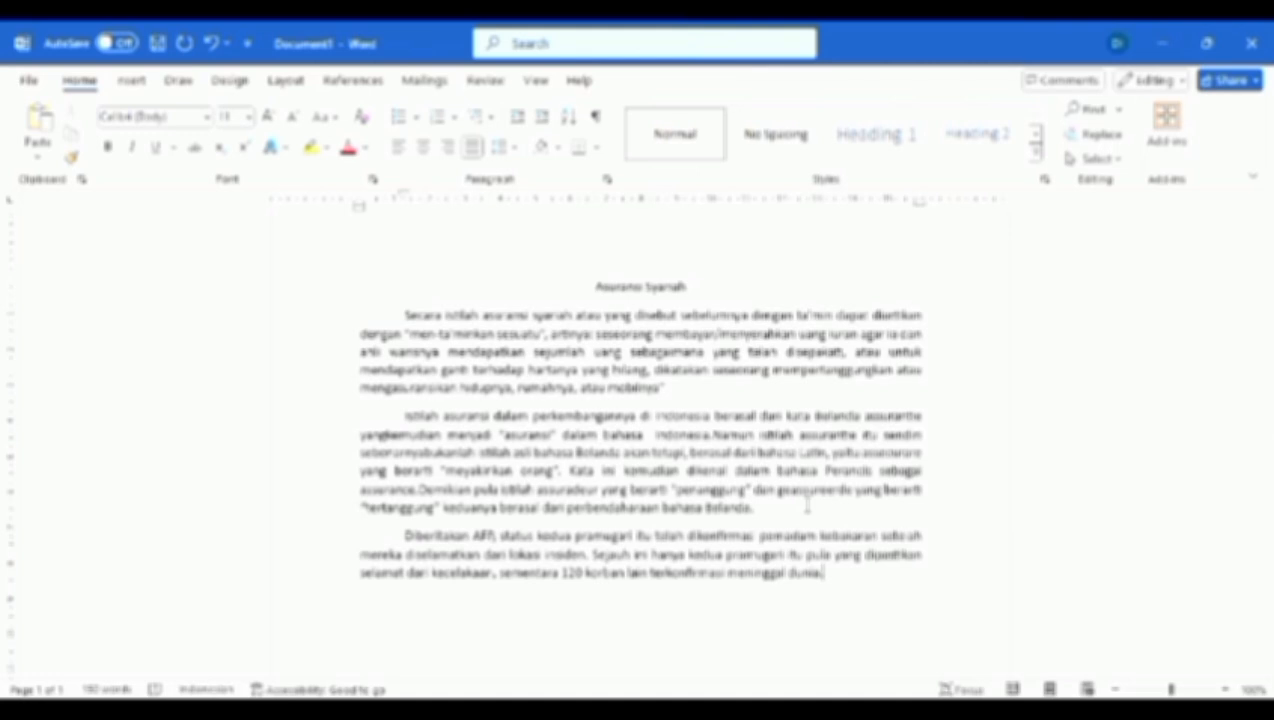
pyautogui.scroll(1, 970, 541)
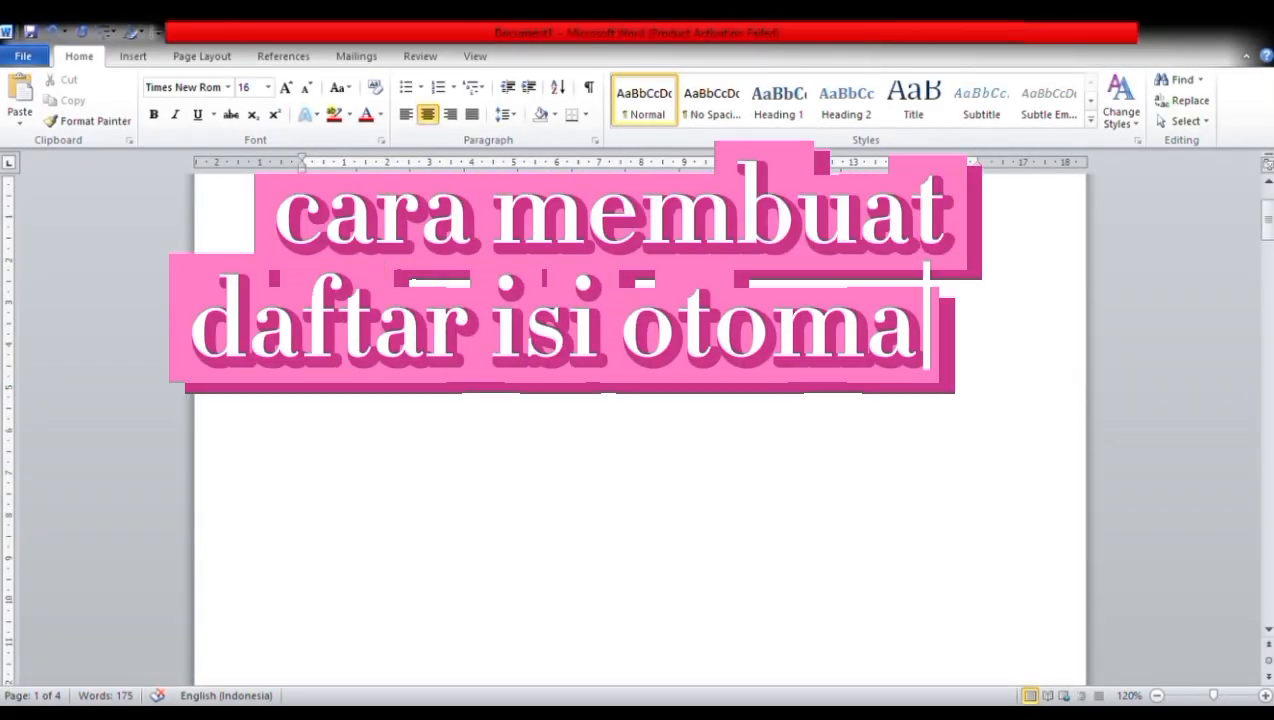
# Step: Place the cursor at the end of the line "FAKULTAS EKONOMI DAN BISNIS ISLAM" on the cover page
pyautogui.press('Down')
pyautogui.press('Down')
pyautogui.press('Down')
pyautogui.press('Down')
pyautogui.press('Down')
pyautogui.press('Down')
pyautogui.press('Down')
pyautogui.press('Down')
pyautogui.press('Down')
pyautogui.press('Down')
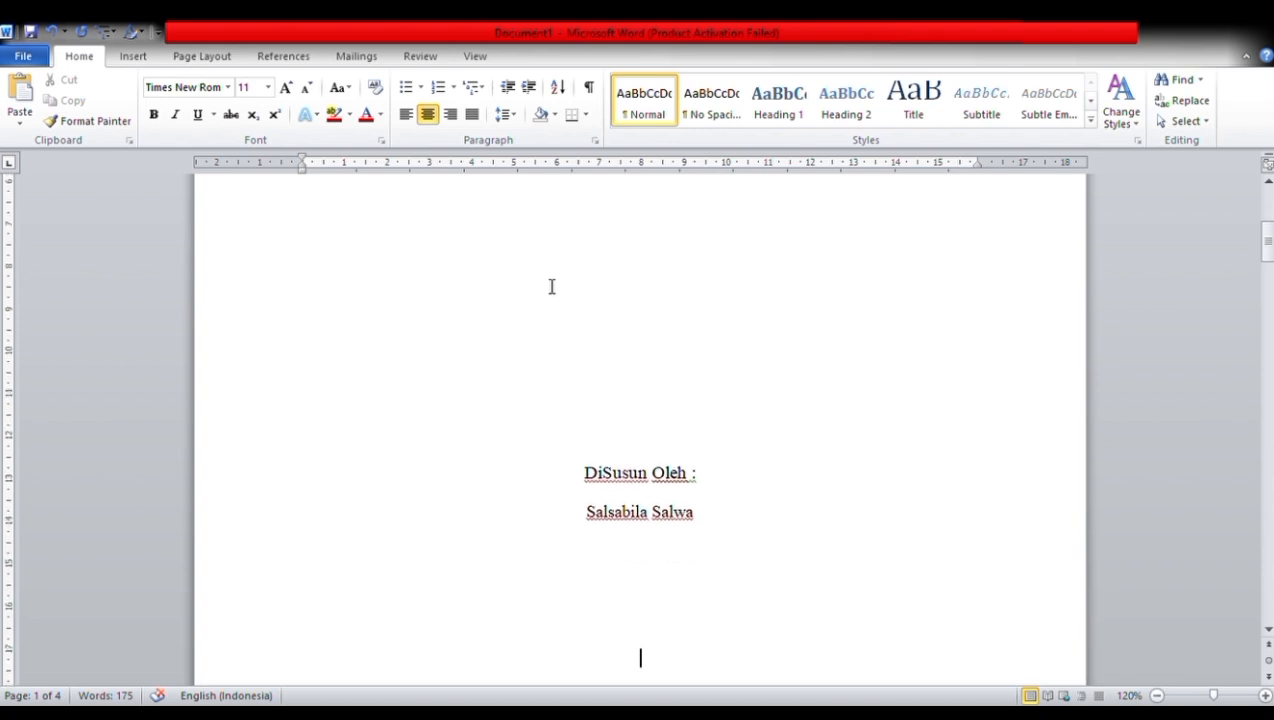
pyautogui.press('Down')
pyautogui.press('Down')
pyautogui.press('Down')
pyautogui.press('Down')
pyautogui.press('Down')
pyautogui.press('Down')
pyautogui.press('Down')
pyautogui.press('Down')
pyautogui.press('Down')
pyautogui.press('Down')
pyautogui.press('Down')
pyautogui.press('Down')
pyautogui.press('Down')
pyautogui.press('Down')
pyautogui.press('Down')
pyautogui.click(364, 378)
pyautogui.doubleClick(371, 381)
pyautogui.click(347, 330)
pyautogui.press('BackSpace')
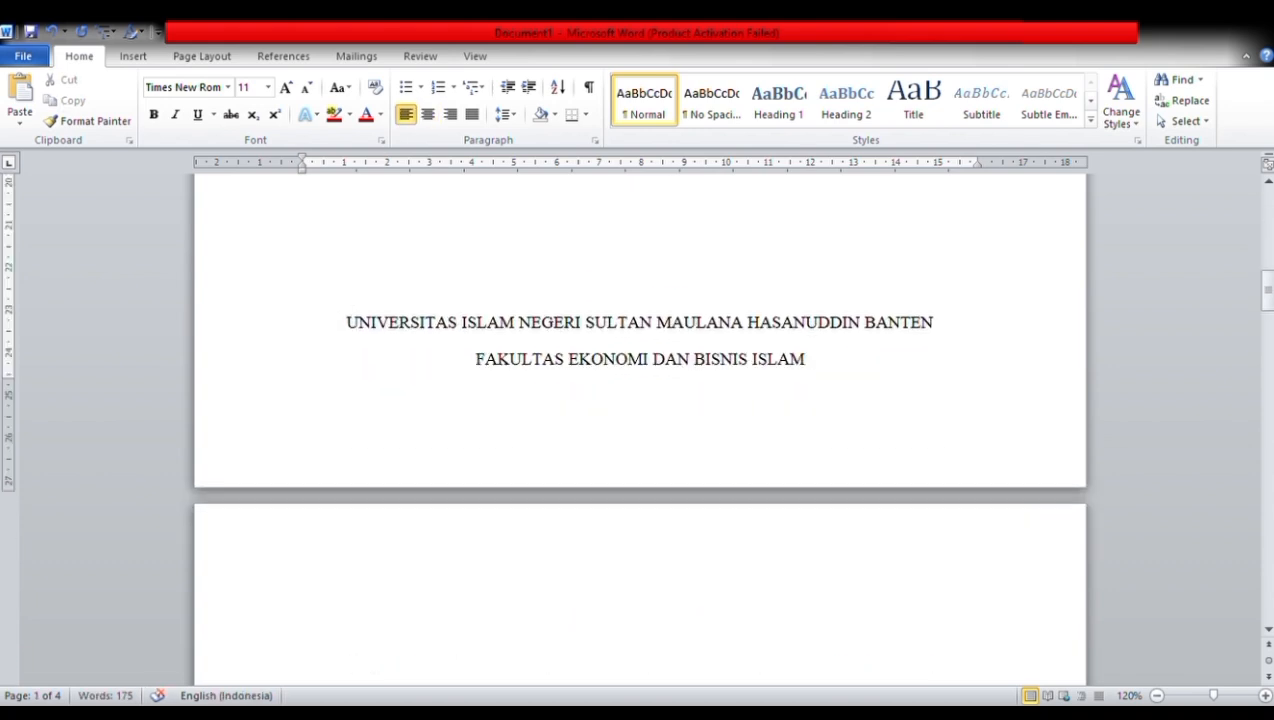
pyautogui.click(870, 358)
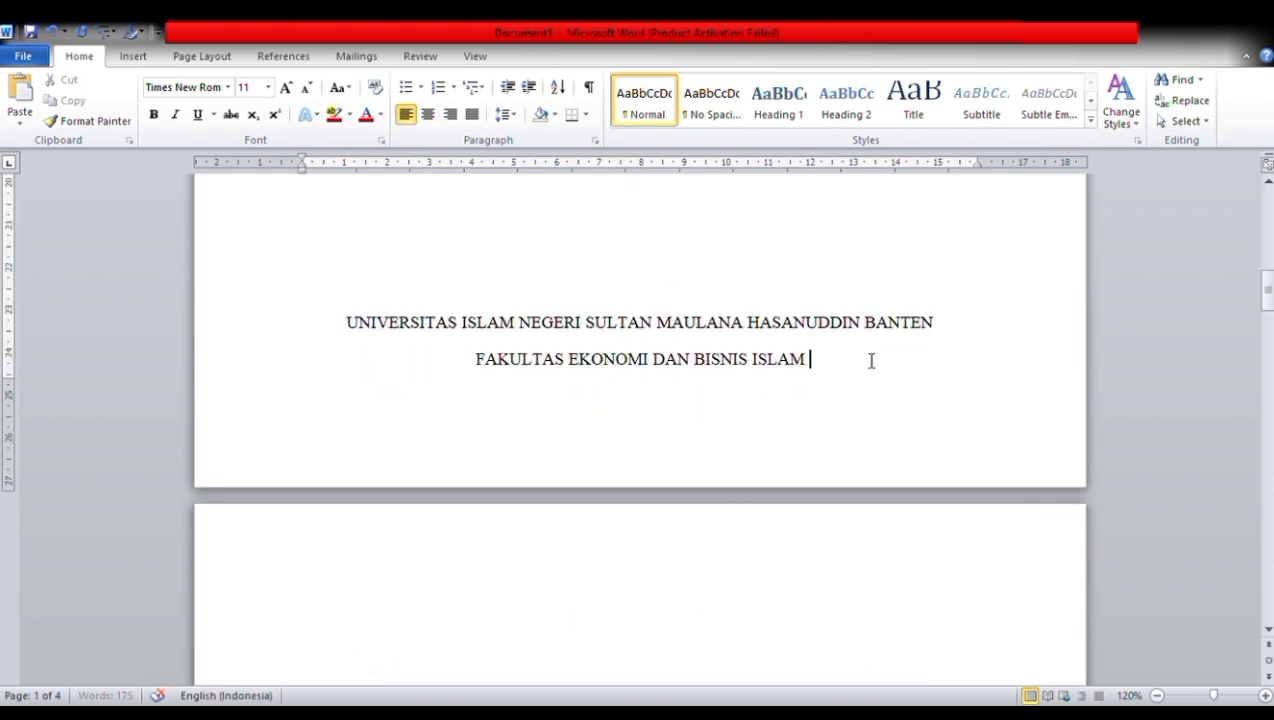
pyautogui.click(128, 57)
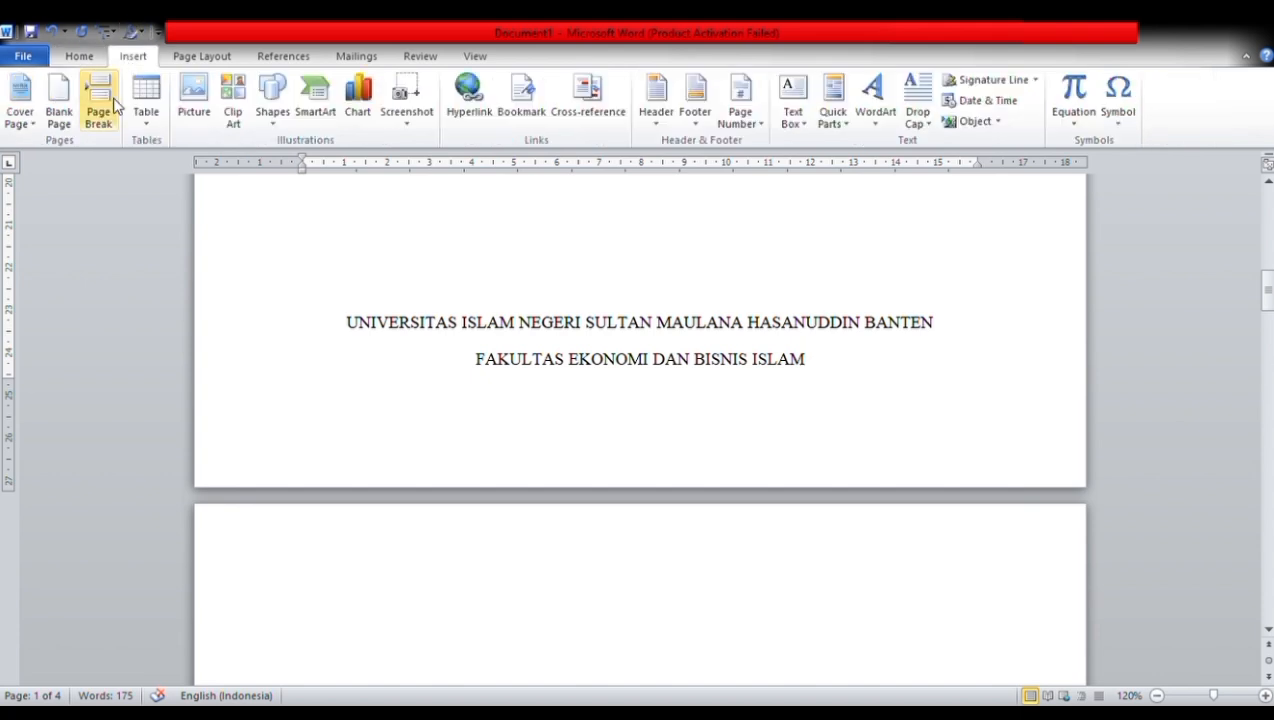
pyautogui.click(203, 57)
pyautogui.scroll(-5, 714, 405)
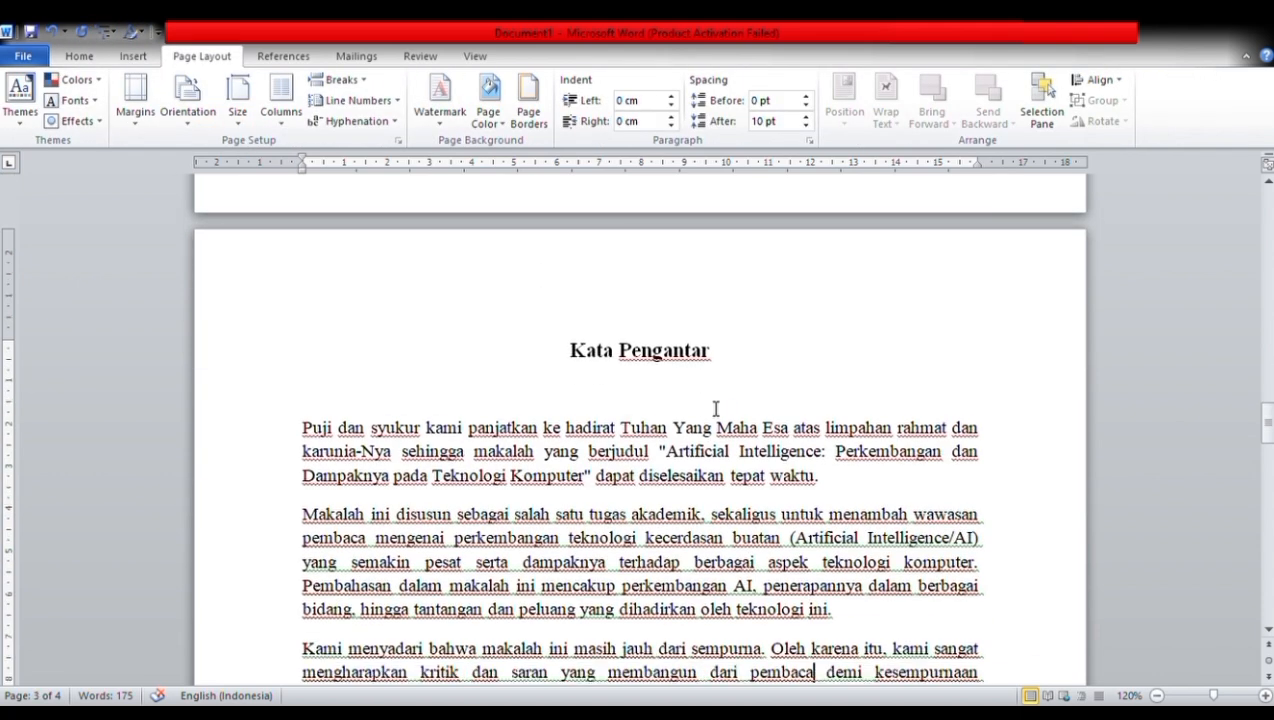
pyautogui.click(421, 428)
# Step: Add a run of twelve blank lines below the "Daftar Isi" heading to leave room on that page
pyautogui.scroll(-15, 428, 450)
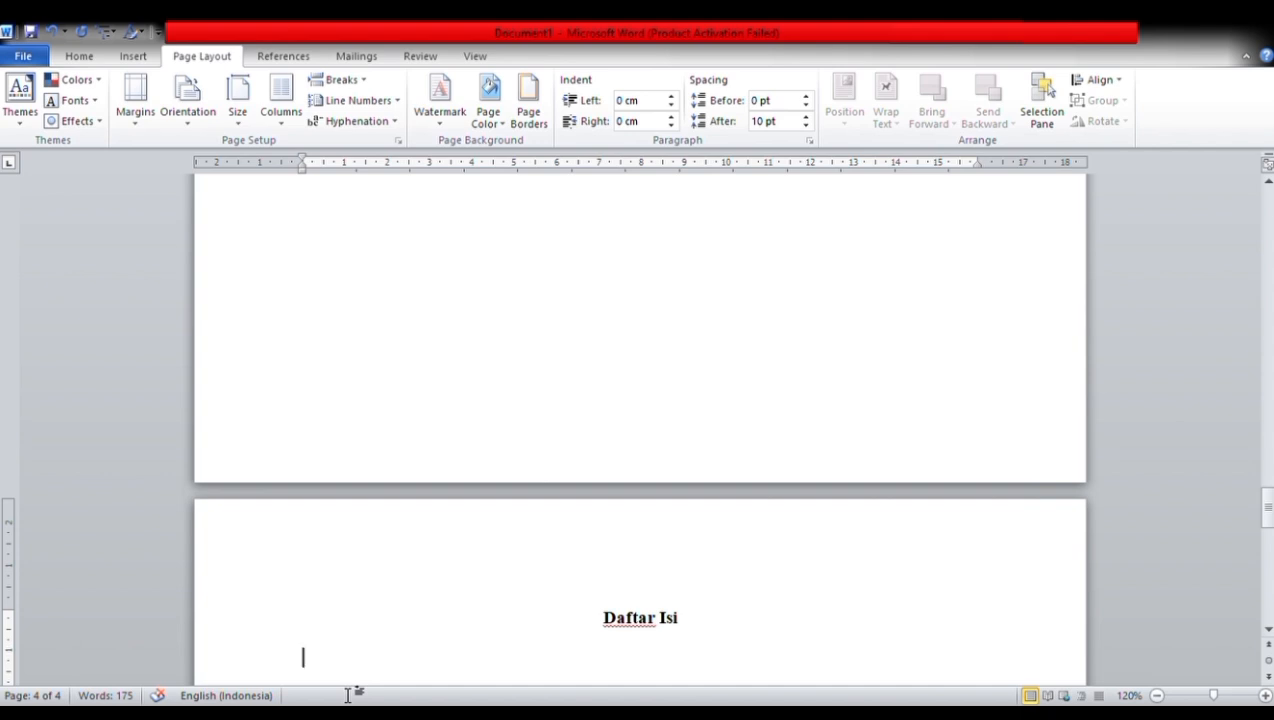
pyautogui.press('Return')
pyautogui.press('Return')
pyautogui.press('Return')
pyautogui.press('Return')
pyautogui.press('Return')
pyautogui.press('Return')
pyautogui.press('Return')
pyautogui.press('Return')
pyautogui.press('Return')
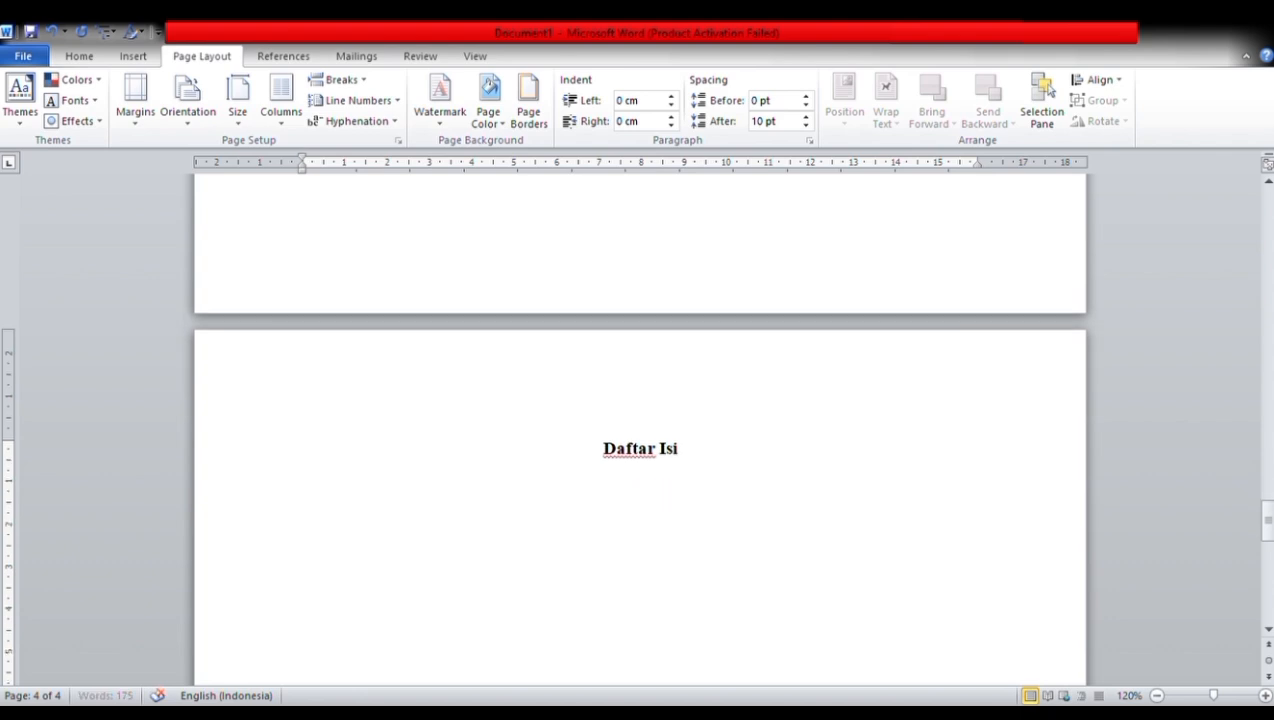
pyautogui.press('Return')
pyautogui.press('Return')
pyautogui.press('Return')
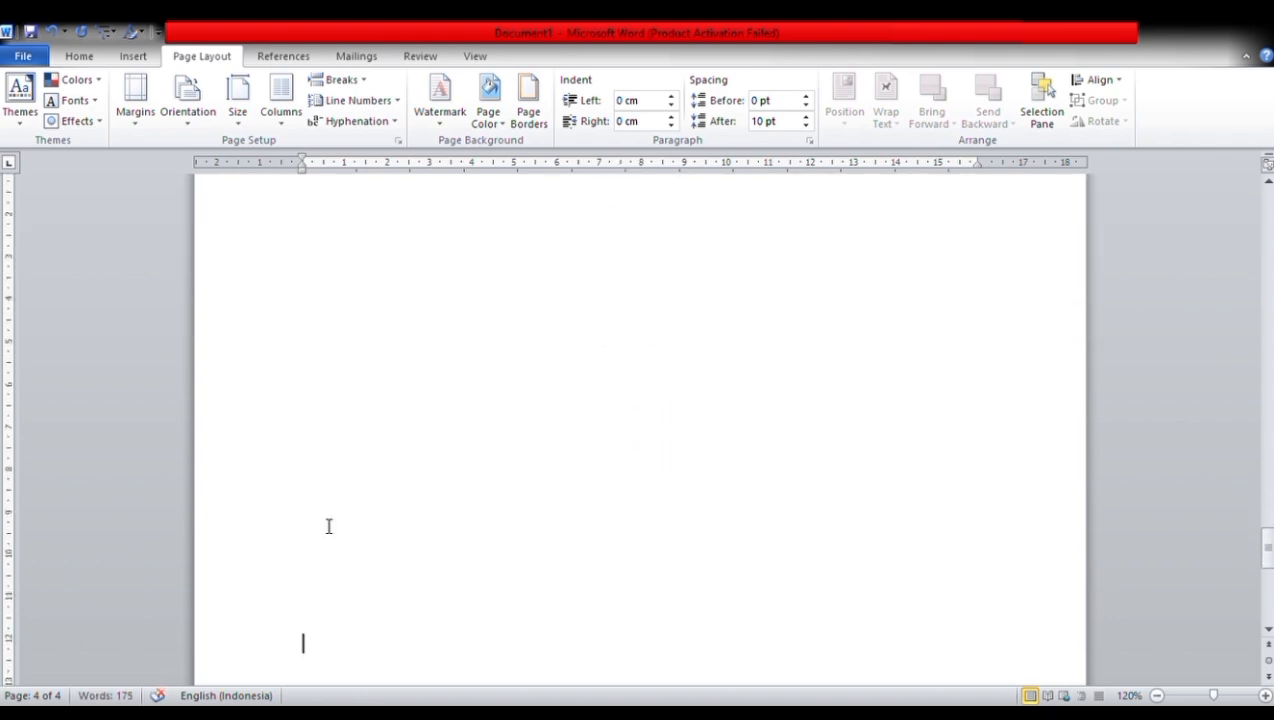
# Step: Insert a break that starts a new page after the "Daftar Isi" page and enter the heading "Bab 1 pendahuluan" there
pyautogui.click(139, 55)
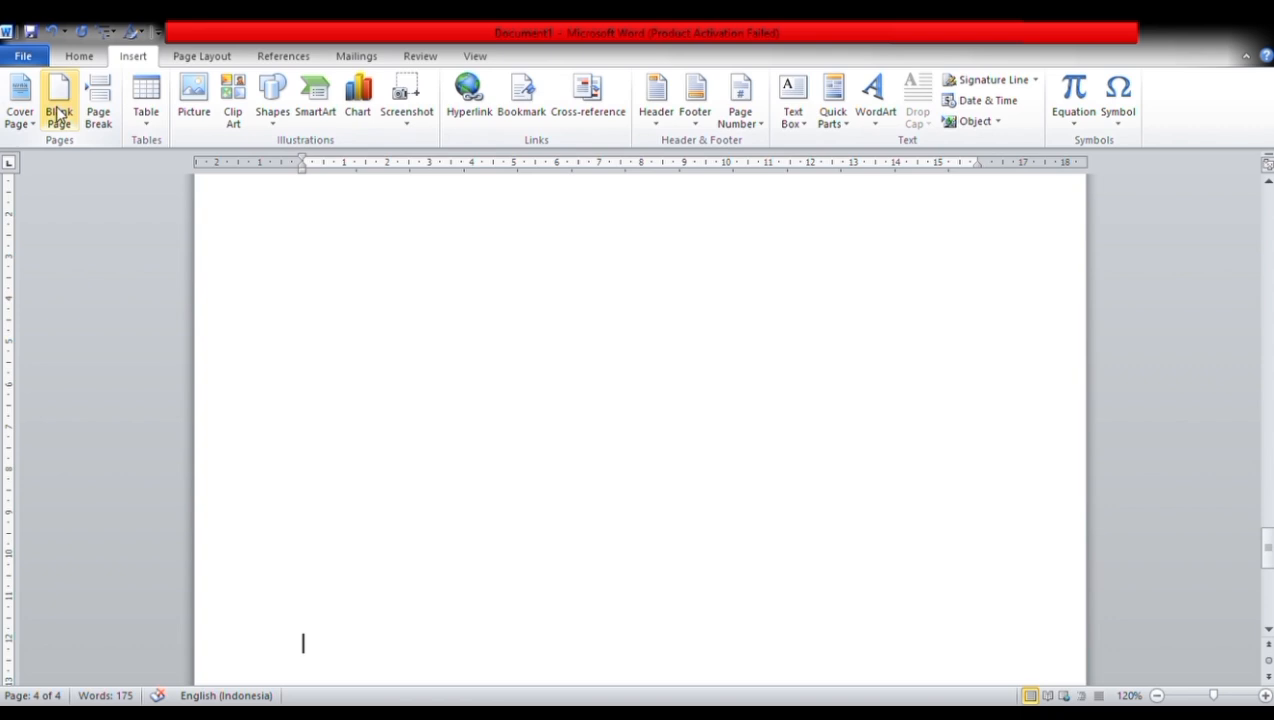
pyautogui.click(205, 56)
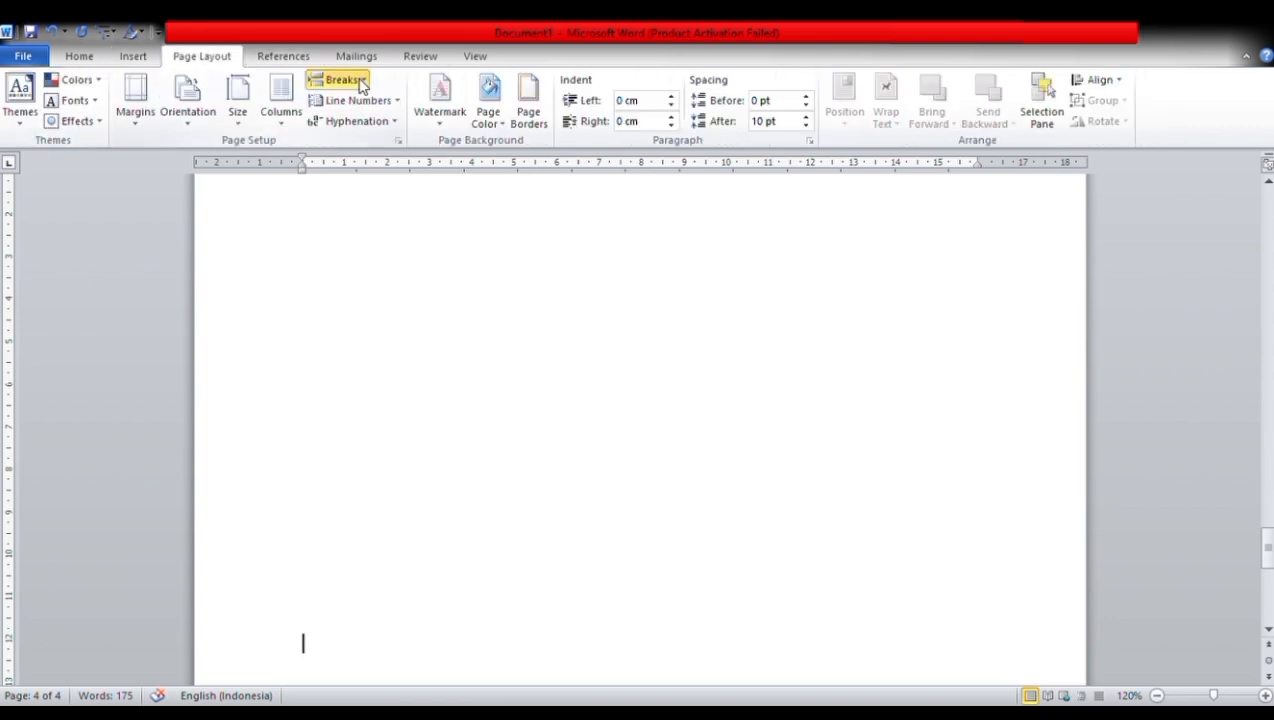
pyautogui.click(420, 336)
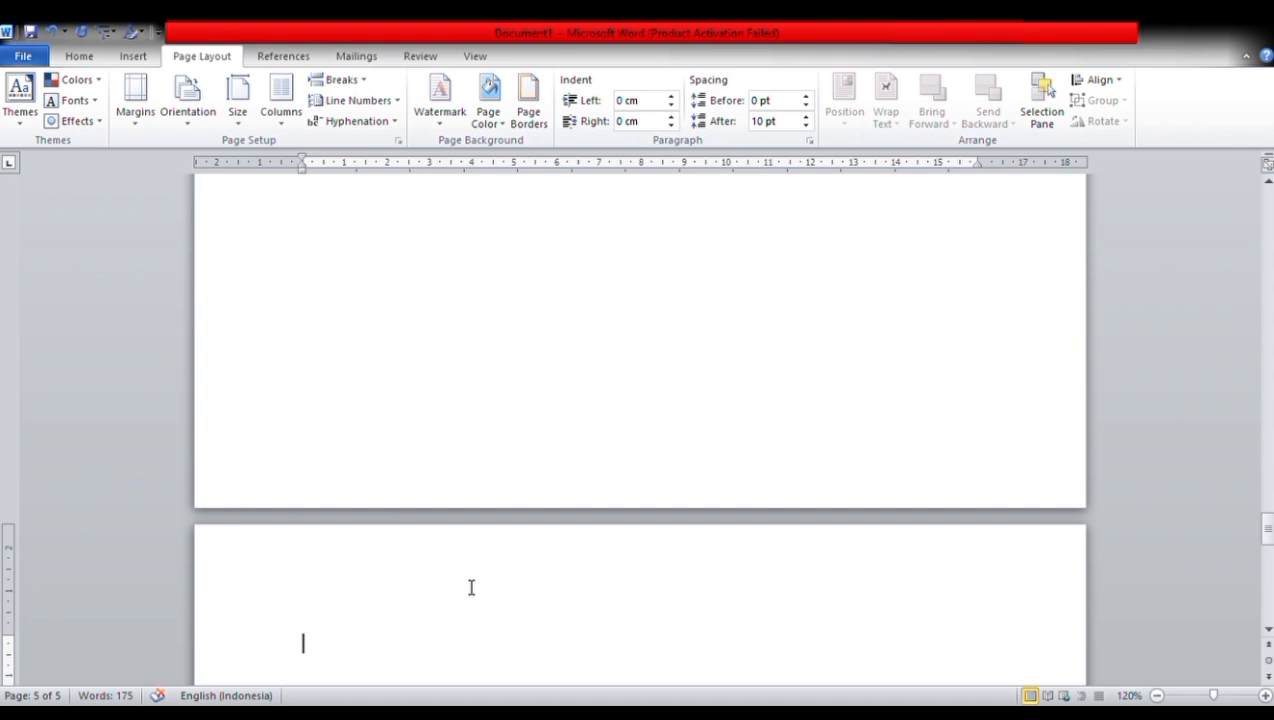
pyautogui.write('Bab 1 pendahuluan')
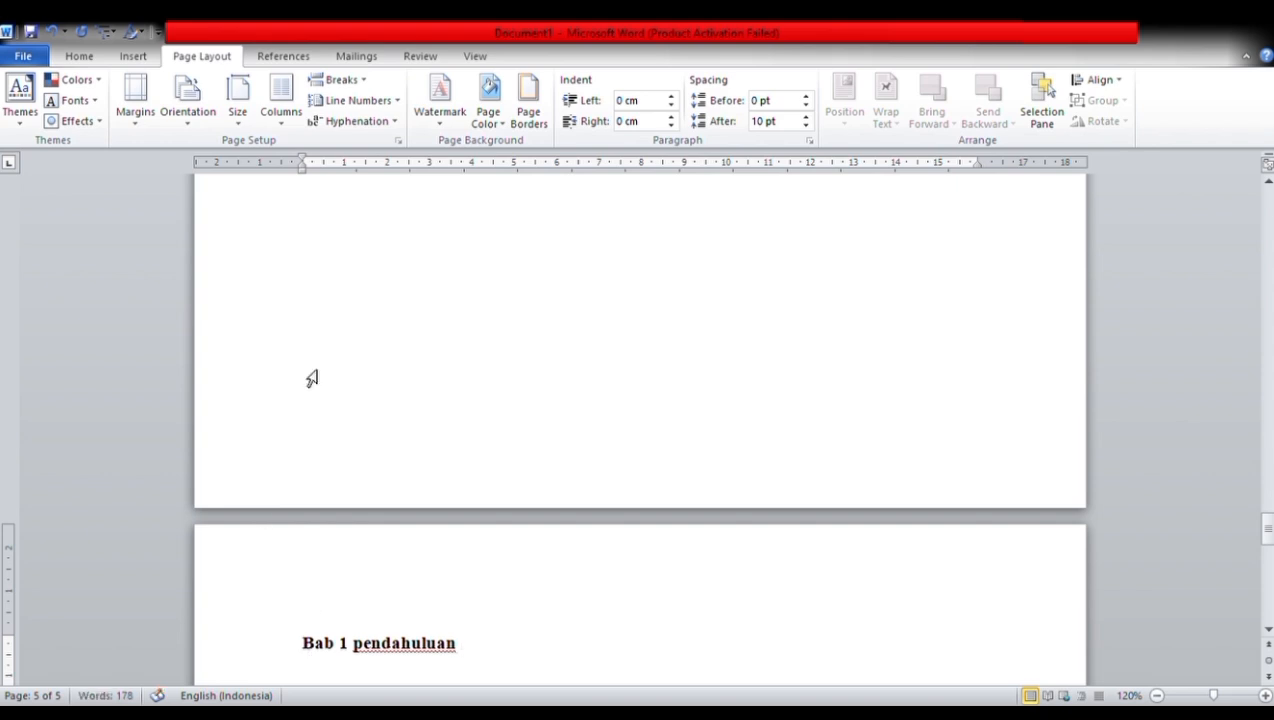
# Step: Try to centre the heading "Bab 1 pendahuluan"
pyautogui.click(135, 57)
pyautogui.click(80, 58)
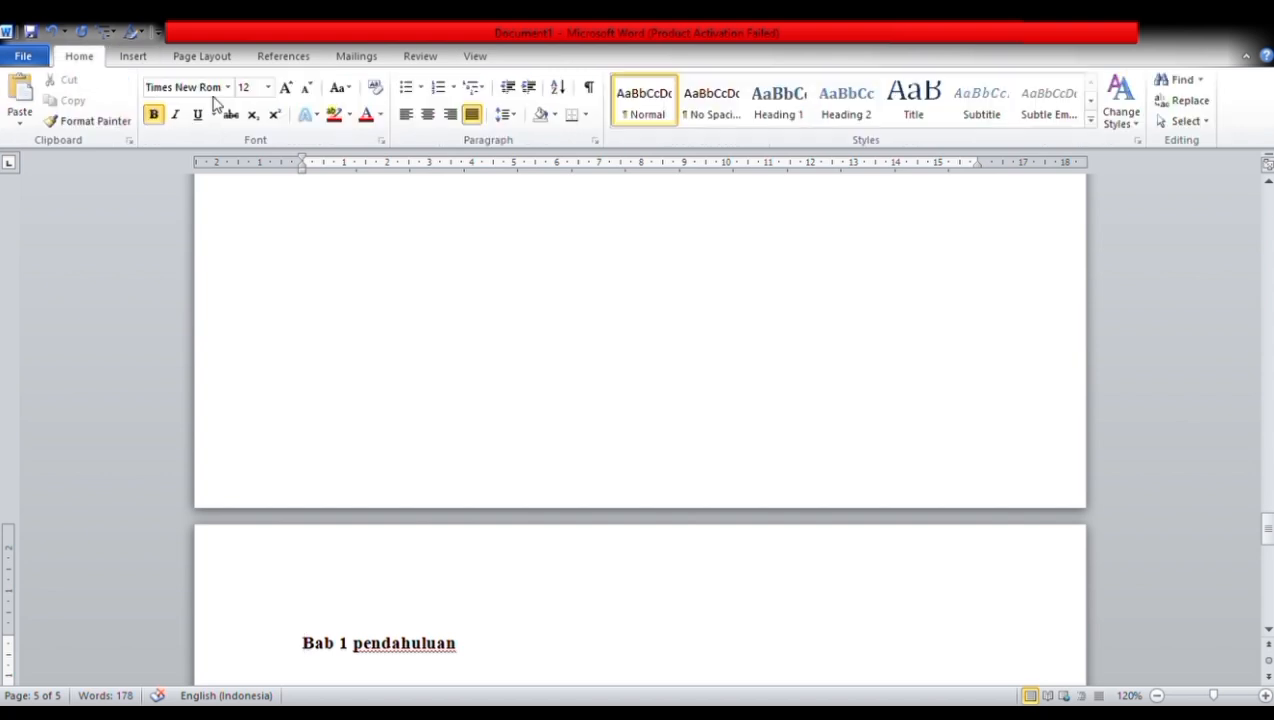
pyautogui.click(427, 114)
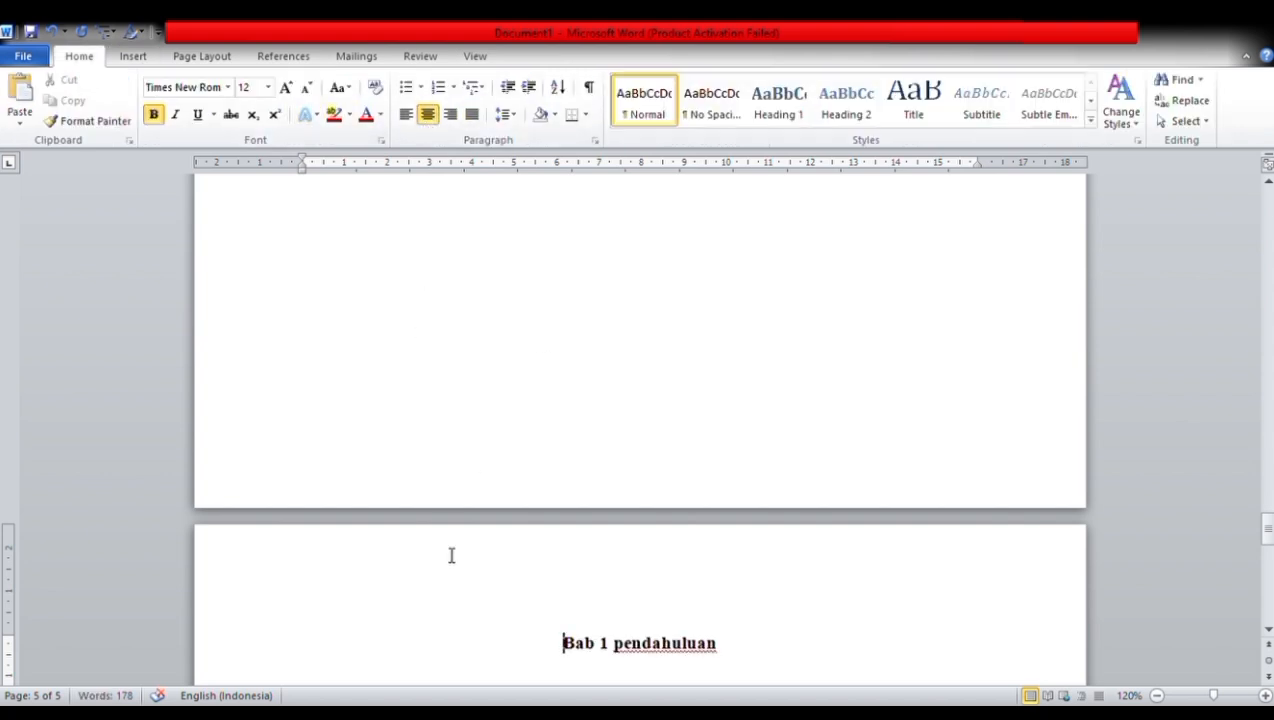
pyautogui.hotkey('ctrl', 'z')
# Step: Capitalise the second word of the chapter heading so that it reads "Bab 1 Pendahuluan"
pyautogui.click(363, 645)
pyautogui.press('BackSpace')
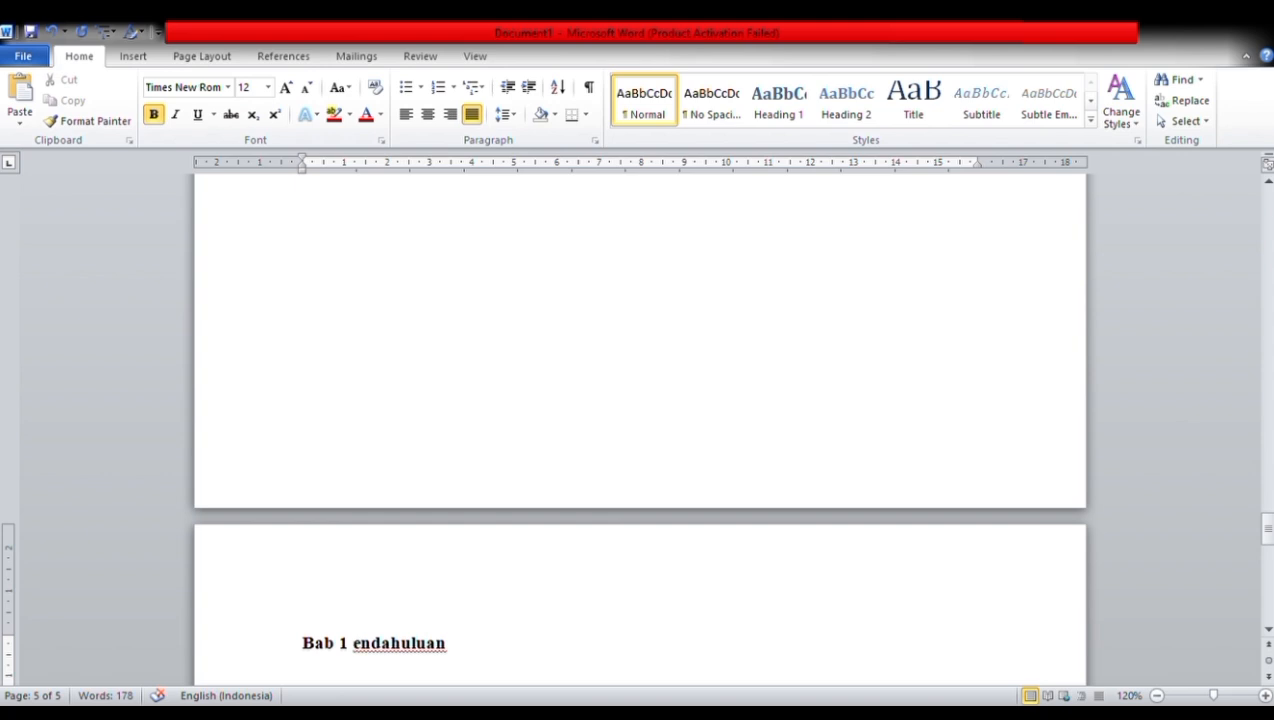
pyautogui.write('P')
# Step: Paste the copied chapter text on a new line below the heading "Bab 1 Pendahuluan"
pyautogui.click(498, 659)
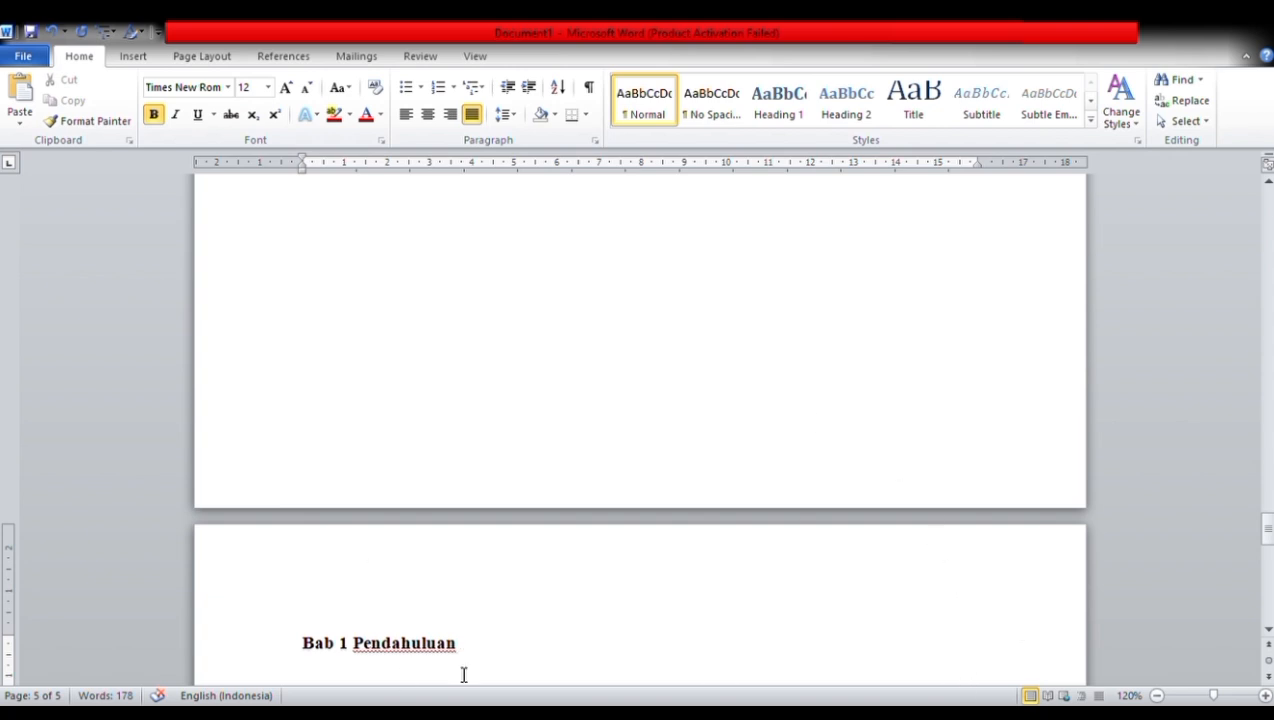
pyautogui.press('Return')
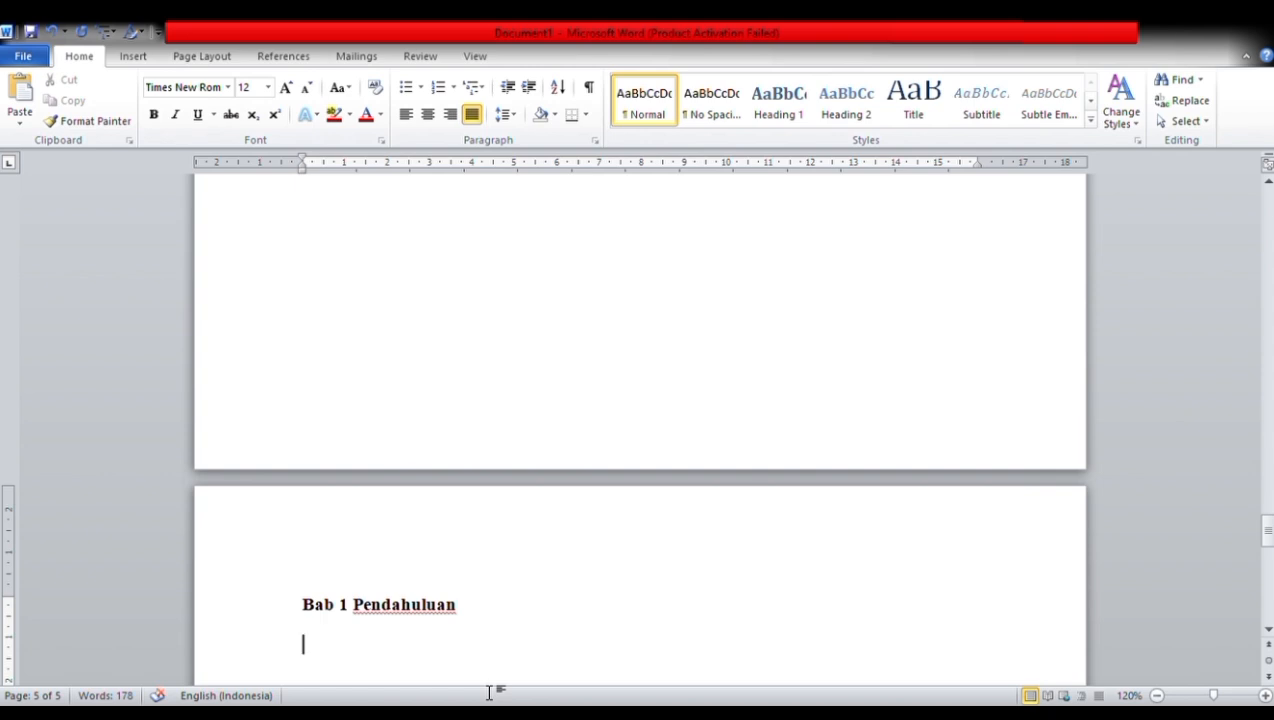
pyautogui.hotkey('ctrl', 'v')
# Step: Delete the extra blank lines between the numbered items under "1.4 Manfaat Penelitian" in chapter 1
pyautogui.click(398, 577)
pyautogui.press('BackSpace')
pyautogui.click(327, 416)
pyautogui.press('BackSpace')
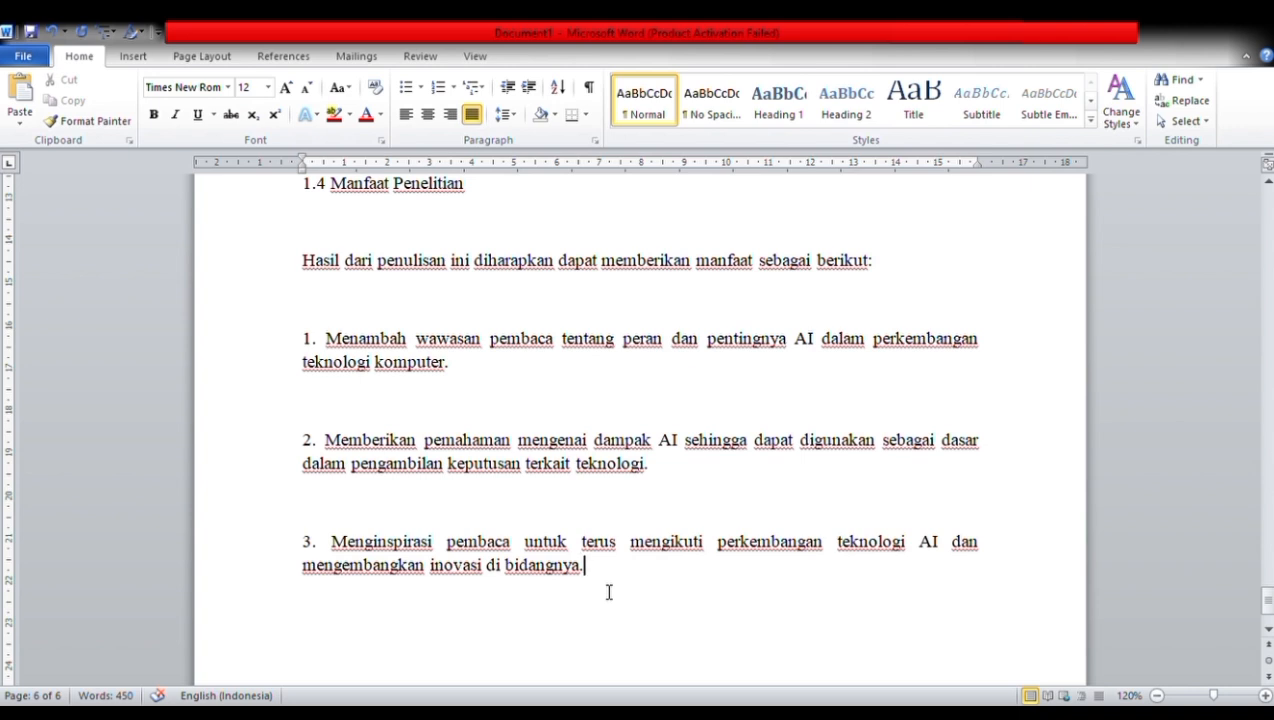
# Step: Insert two page breaks after the chapter 1 text and enter the heading "Bab 2 Pembahasan"
pyautogui.click(133, 56)
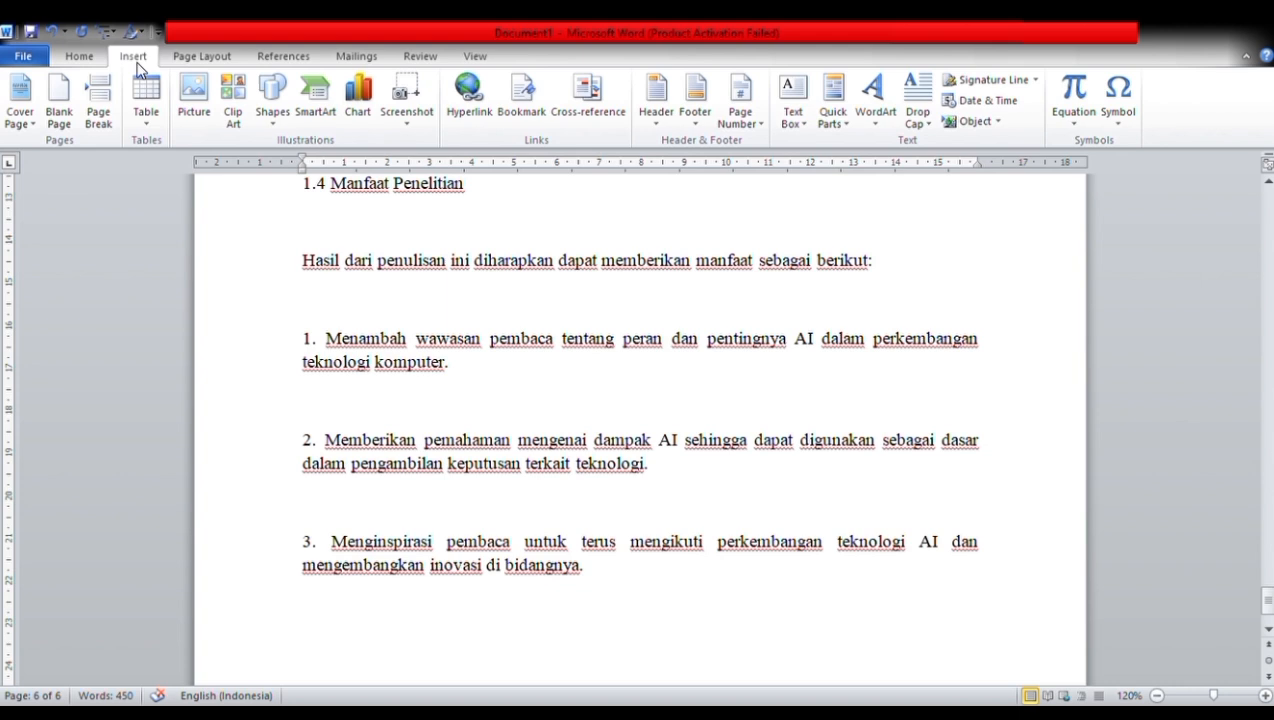
pyautogui.click(99, 116)
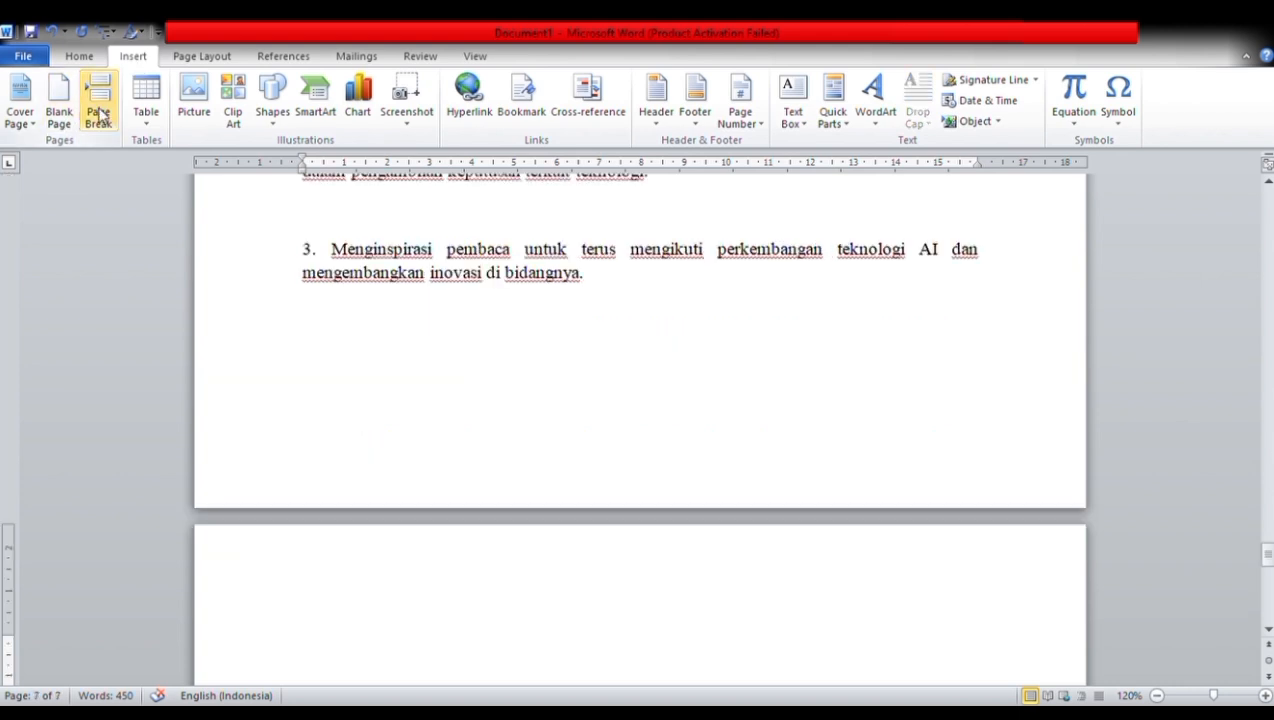
pyautogui.click(99, 116)
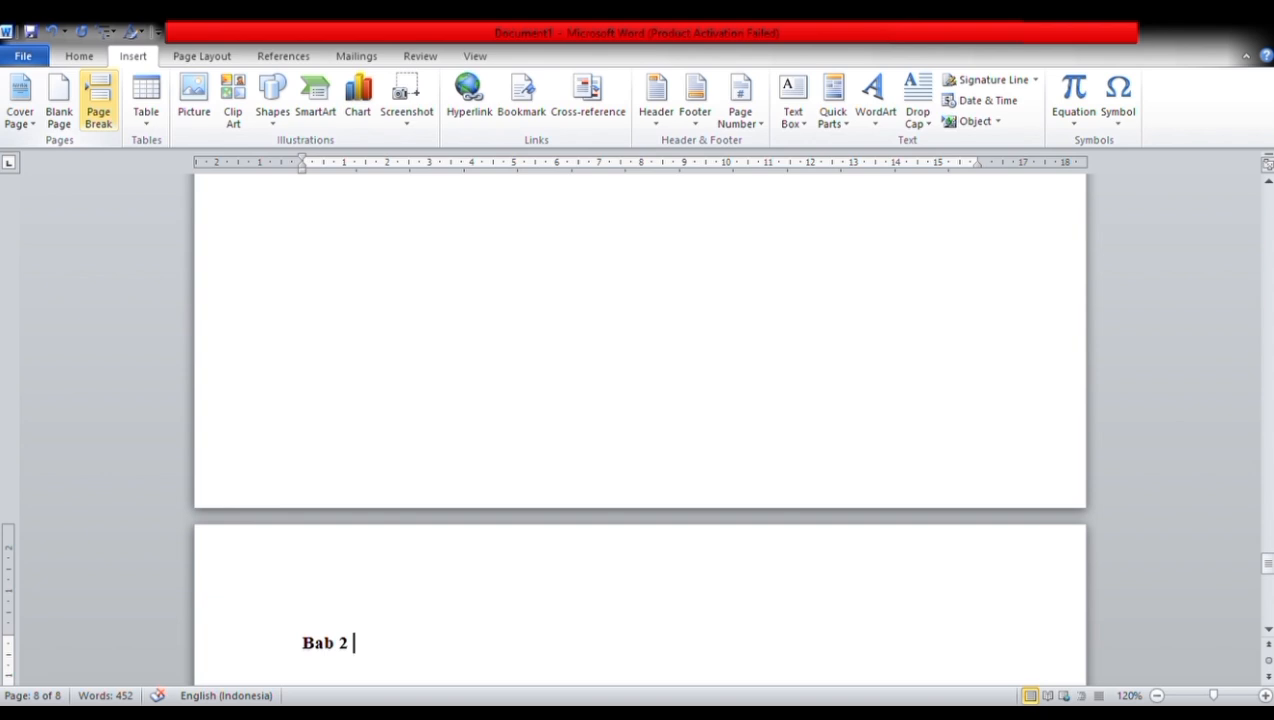
pyautogui.write('Pembahasan')
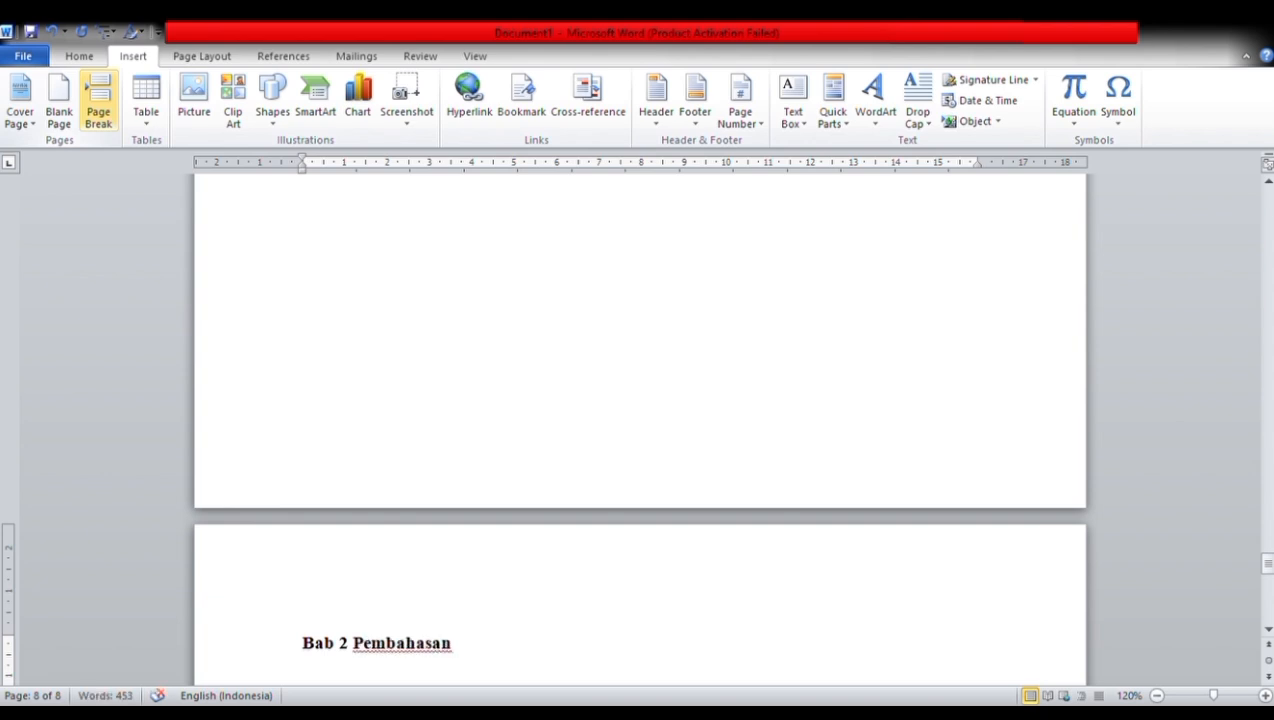
# Step: Paste the copied chapter text on a new line below the heading "Bab 2 Pembahasan"
pyautogui.press('Return')
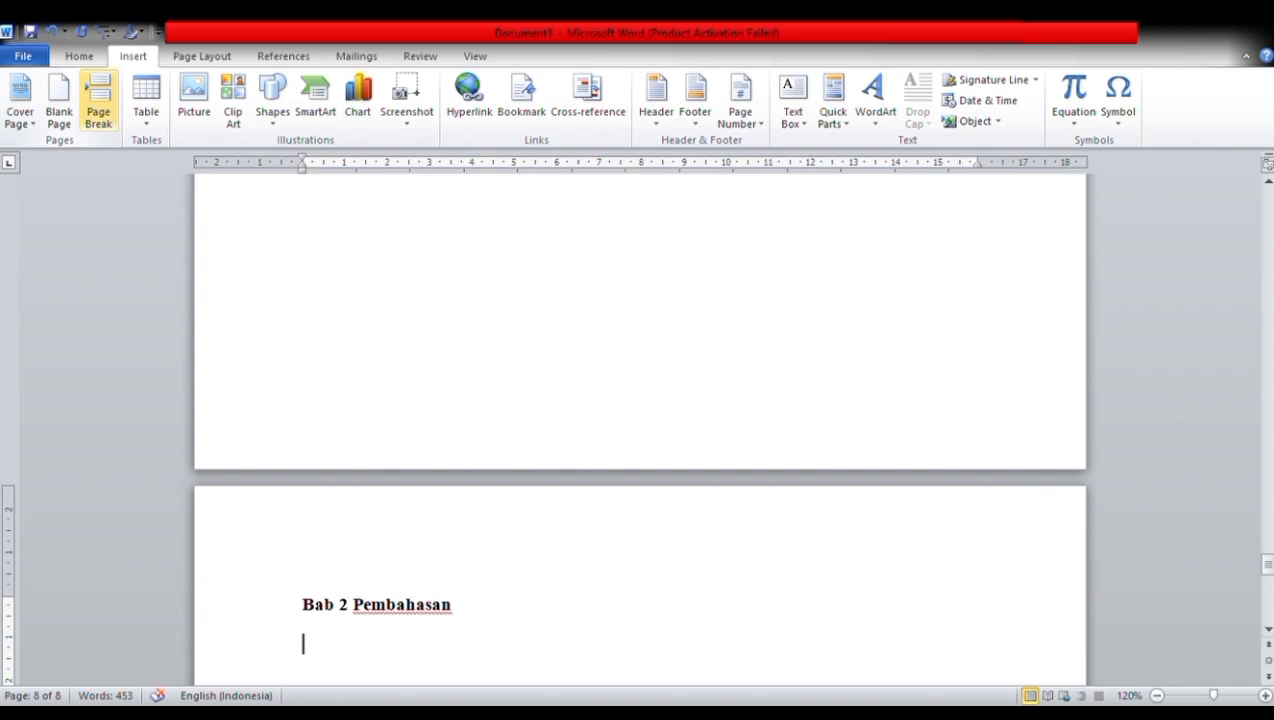
pyautogui.click(101, 115)
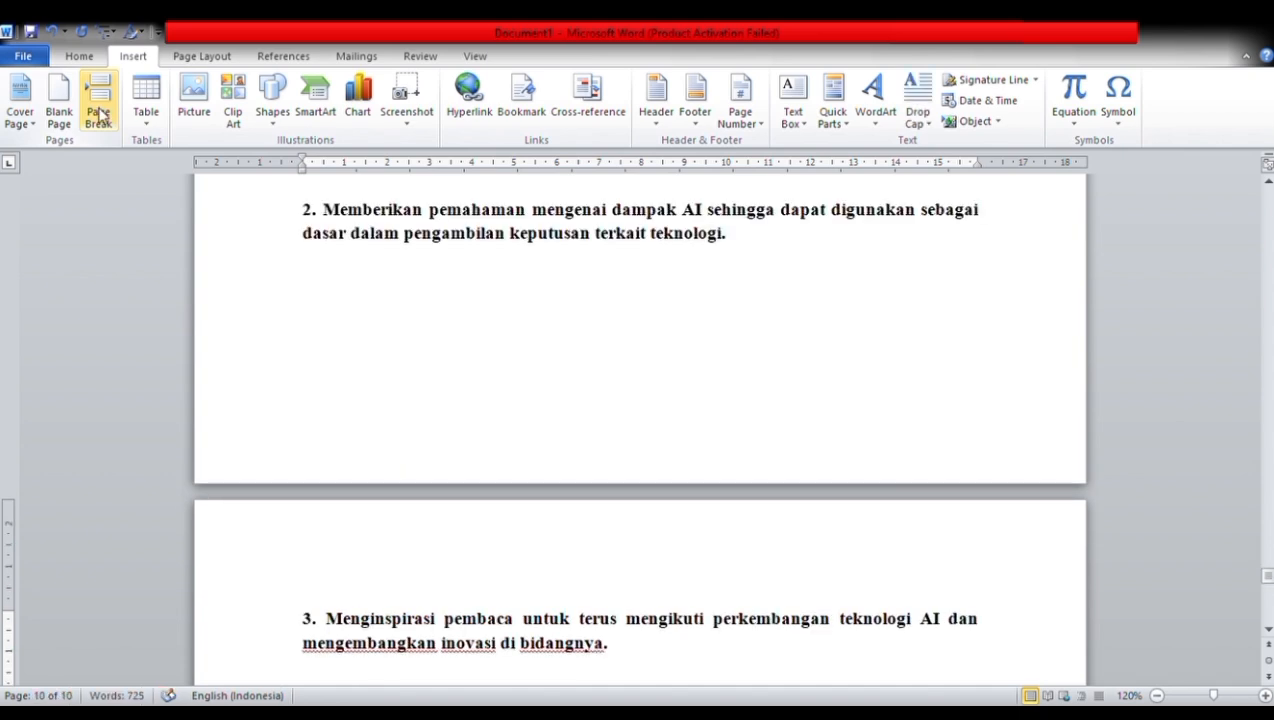
pyautogui.hotkey('ctrl', 'v')
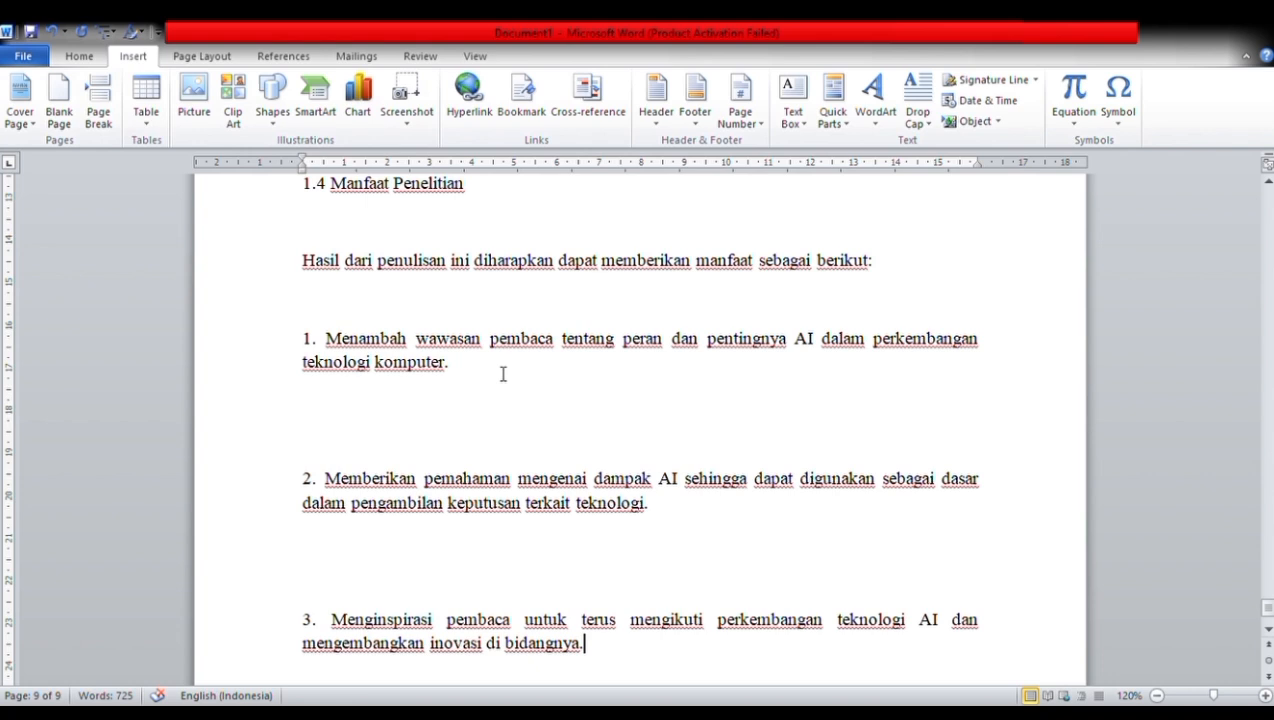
# Step: Delete the blank lines between the three numbered benefits and below their introductory sentence at the end of chapter 2
pyautogui.click(336, 560)
pyautogui.press('BackSpace')
pyautogui.press('BackSpace')
pyautogui.click(323, 432)
pyautogui.press('BackSpace')
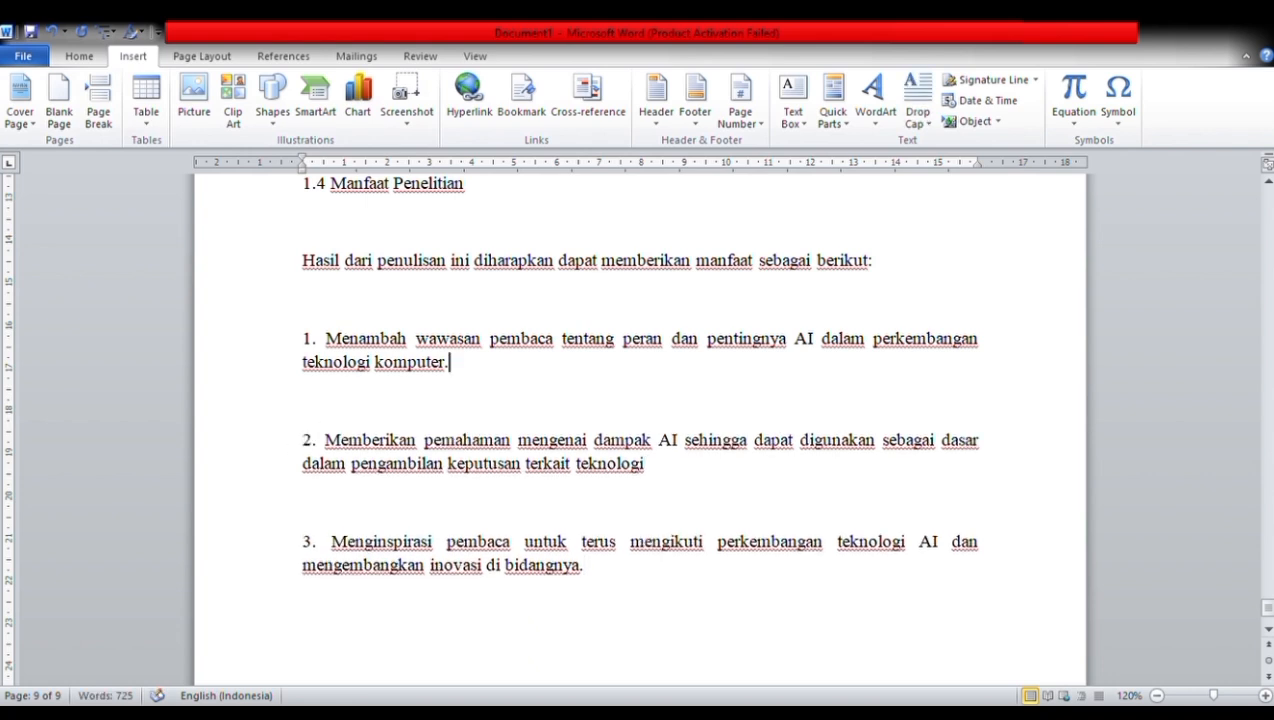
pyautogui.click(313, 401)
pyautogui.press('BackSpace')
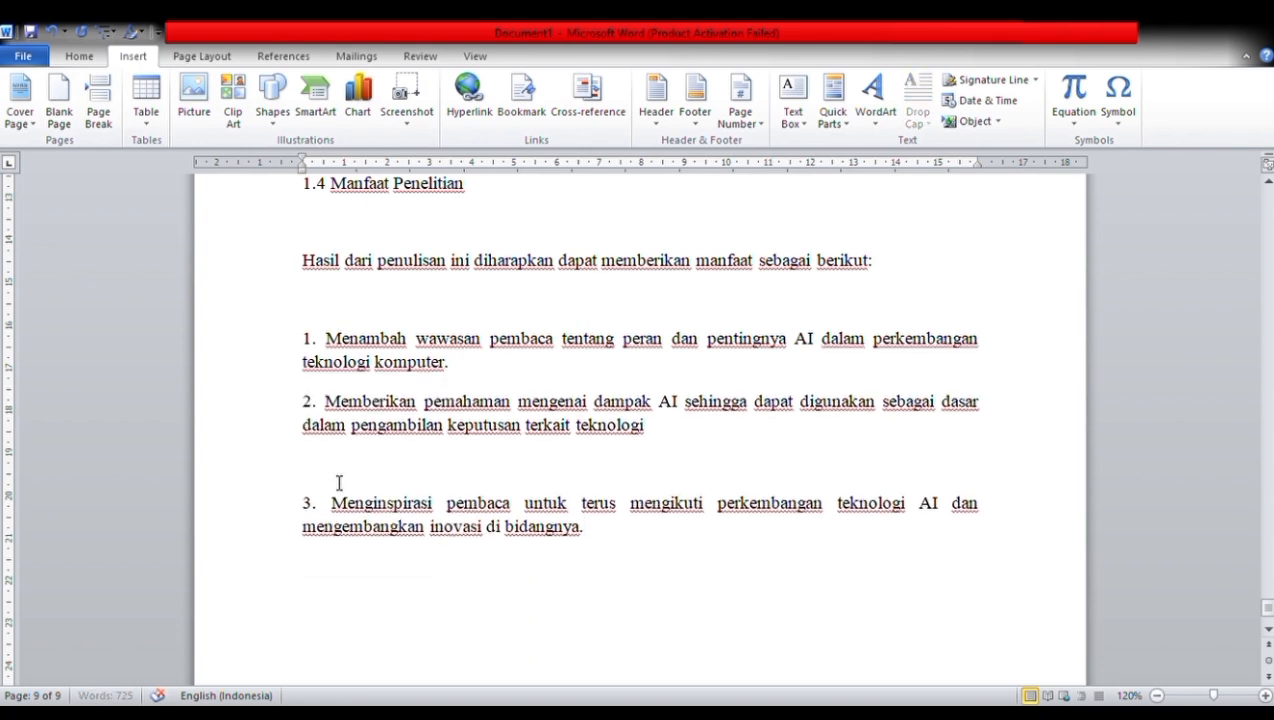
pyautogui.click(338, 463)
pyautogui.press('BackSpace')
pyautogui.click(325, 300)
pyautogui.press('BackSpace')
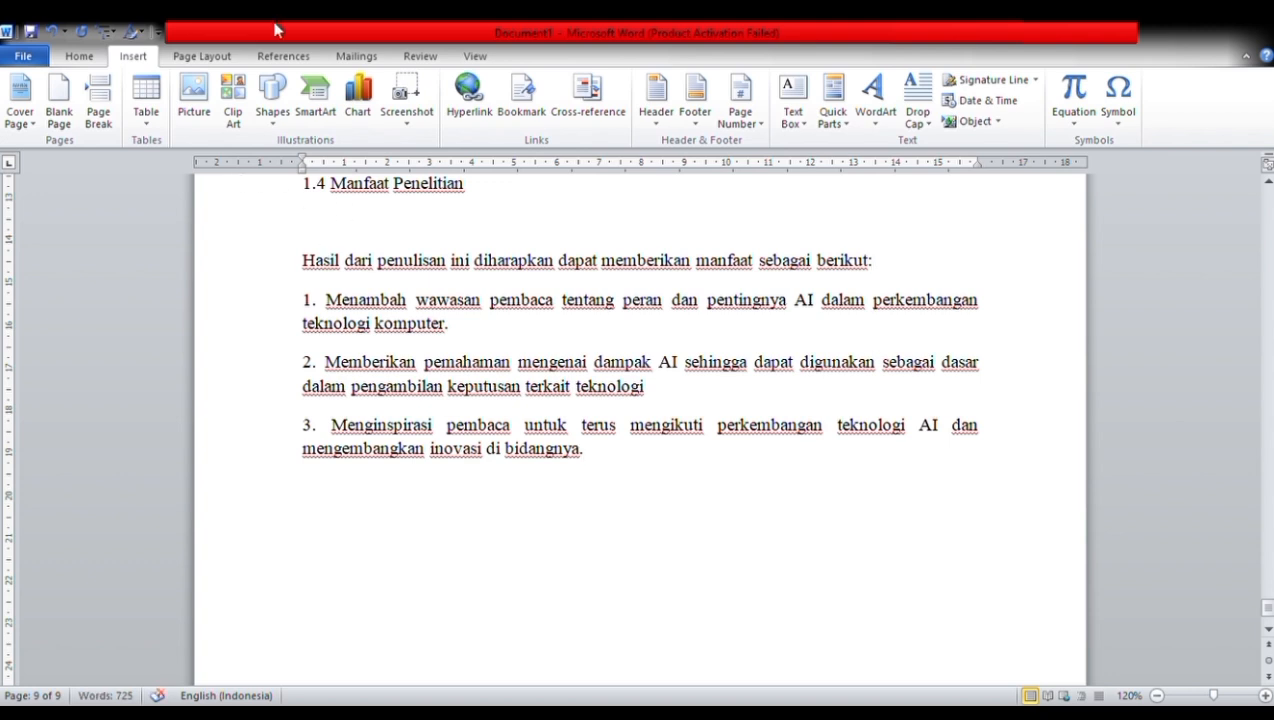
# Step: Insert a page break after the chapter 2 text and enter the heading "Bab 3 Hasil dari Pembahasan"
pyautogui.click(100, 102)
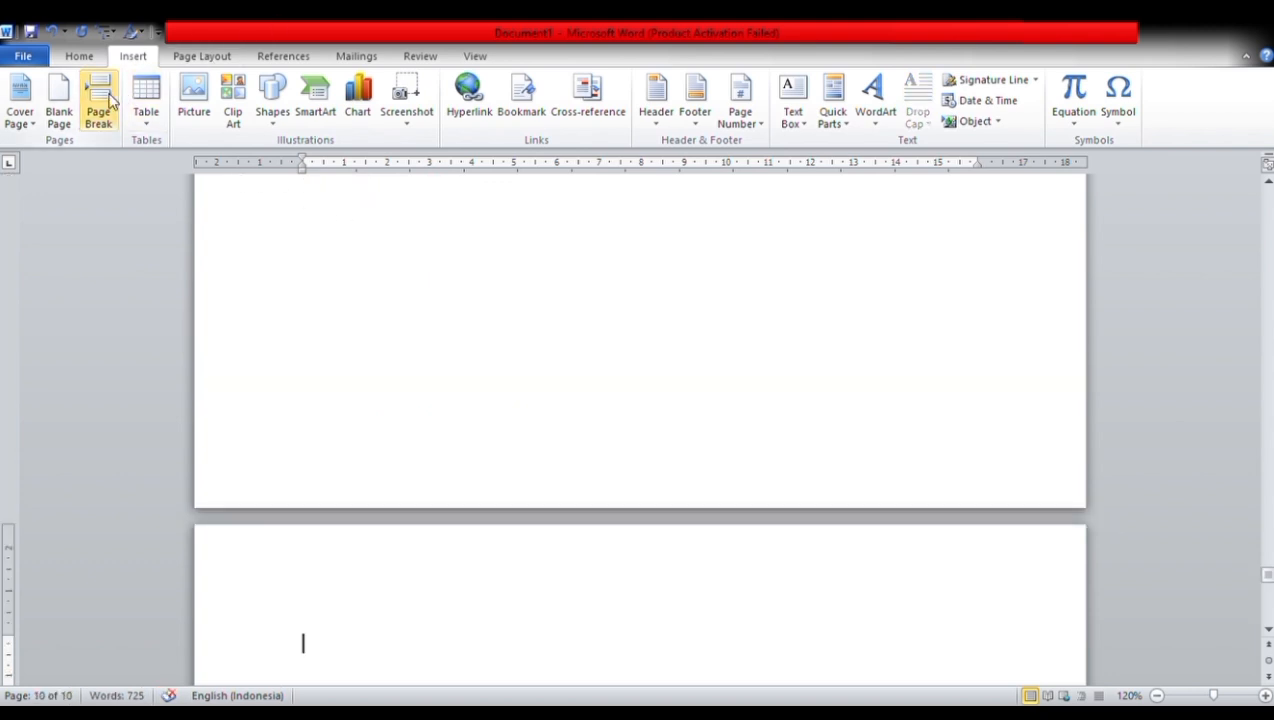
pyautogui.write('Bab 3')
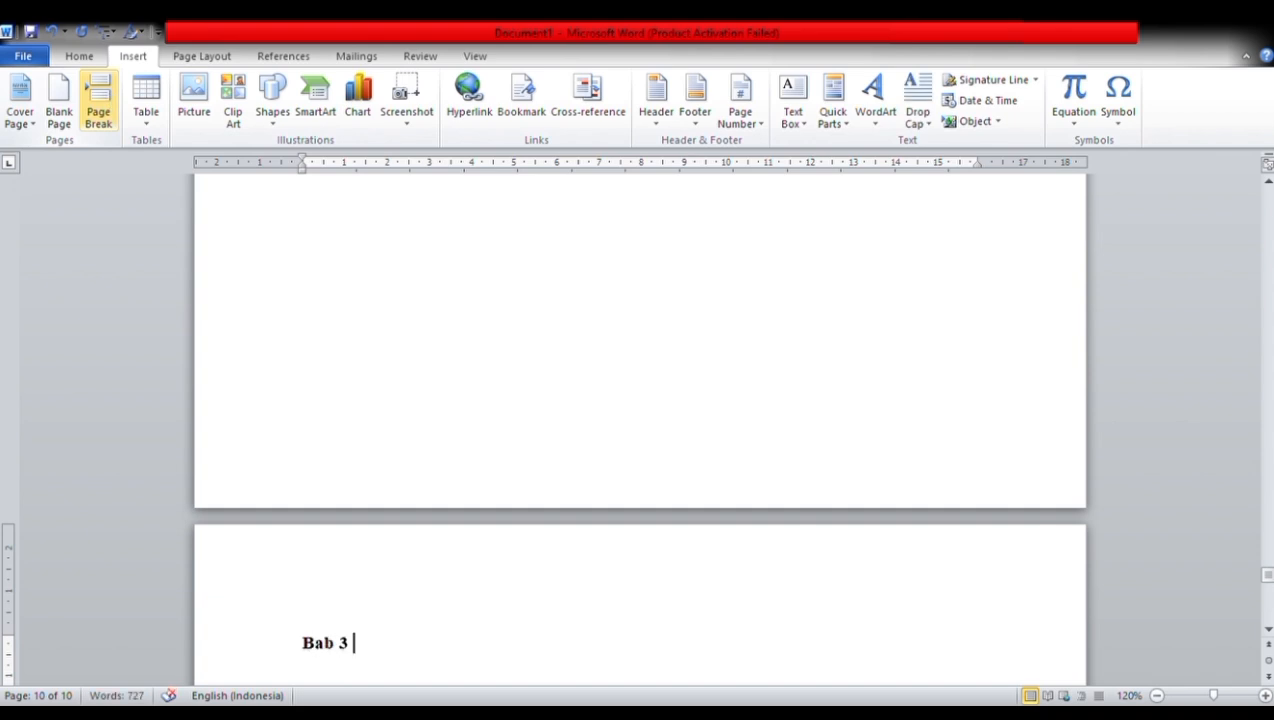
pyautogui.write(' k')
pyautogui.press('BackSpace')
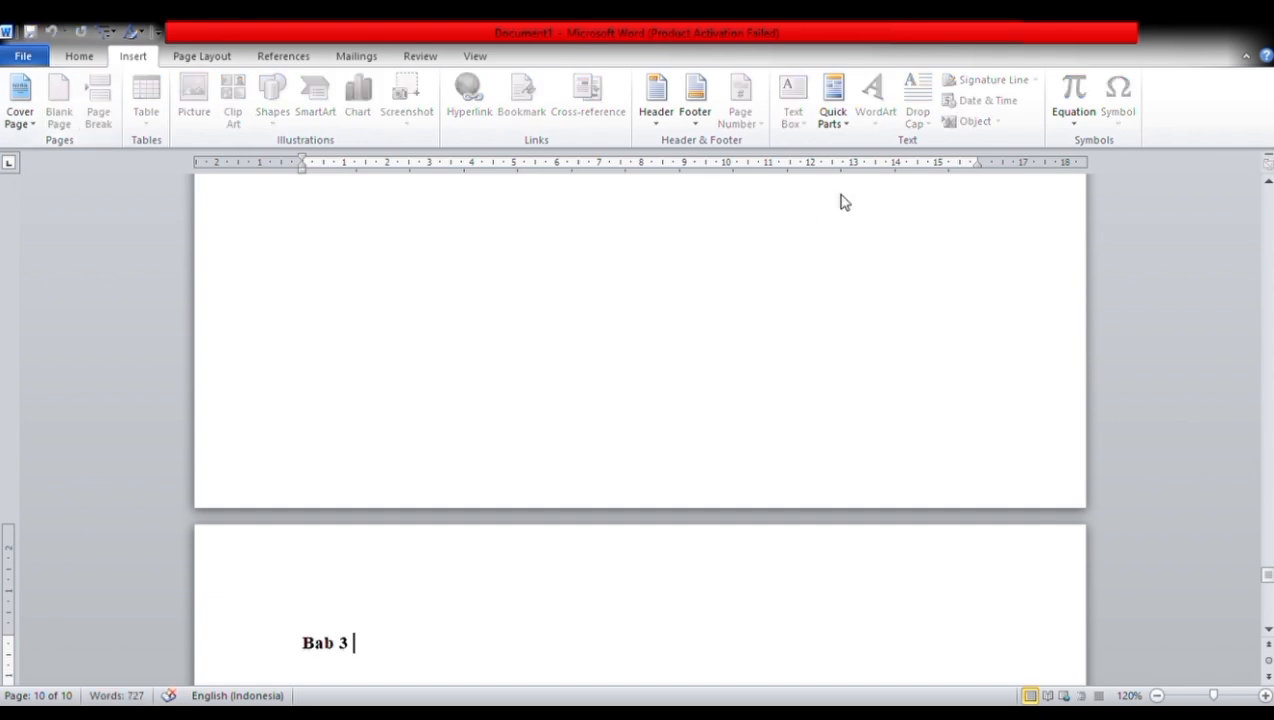
pyautogui.write('H')
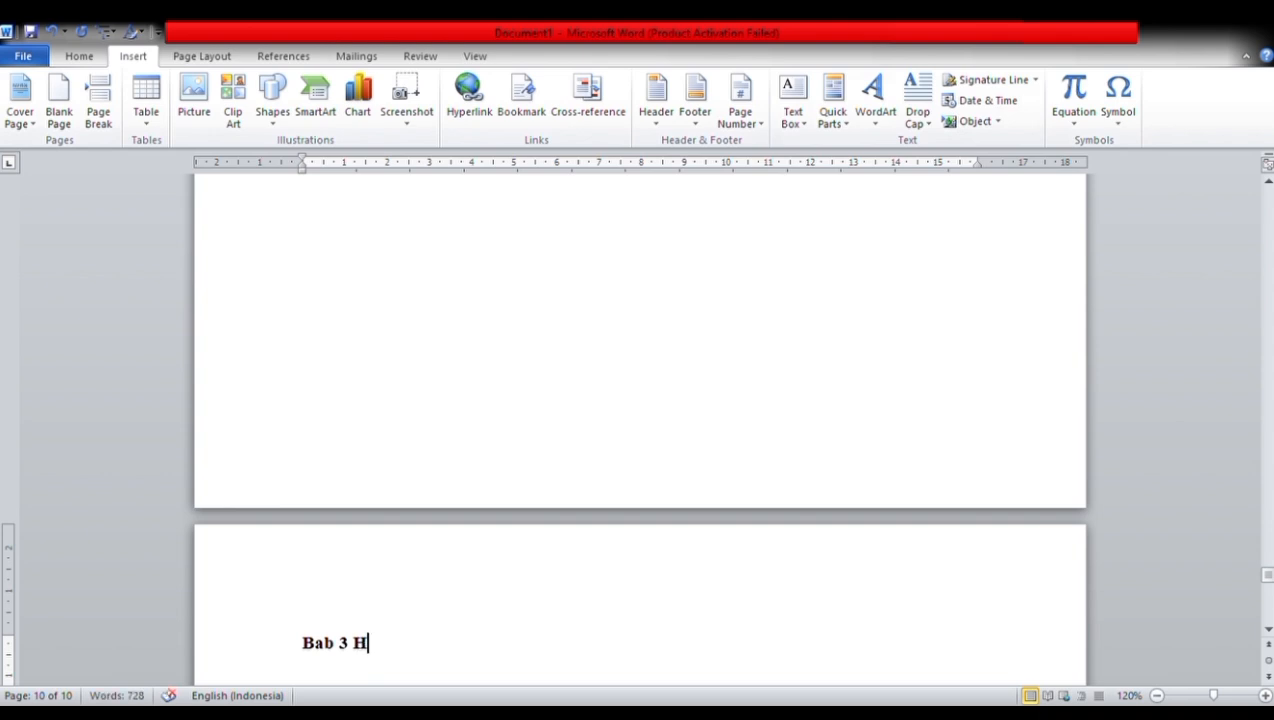
pyautogui.write('asil dari Pembahsa')
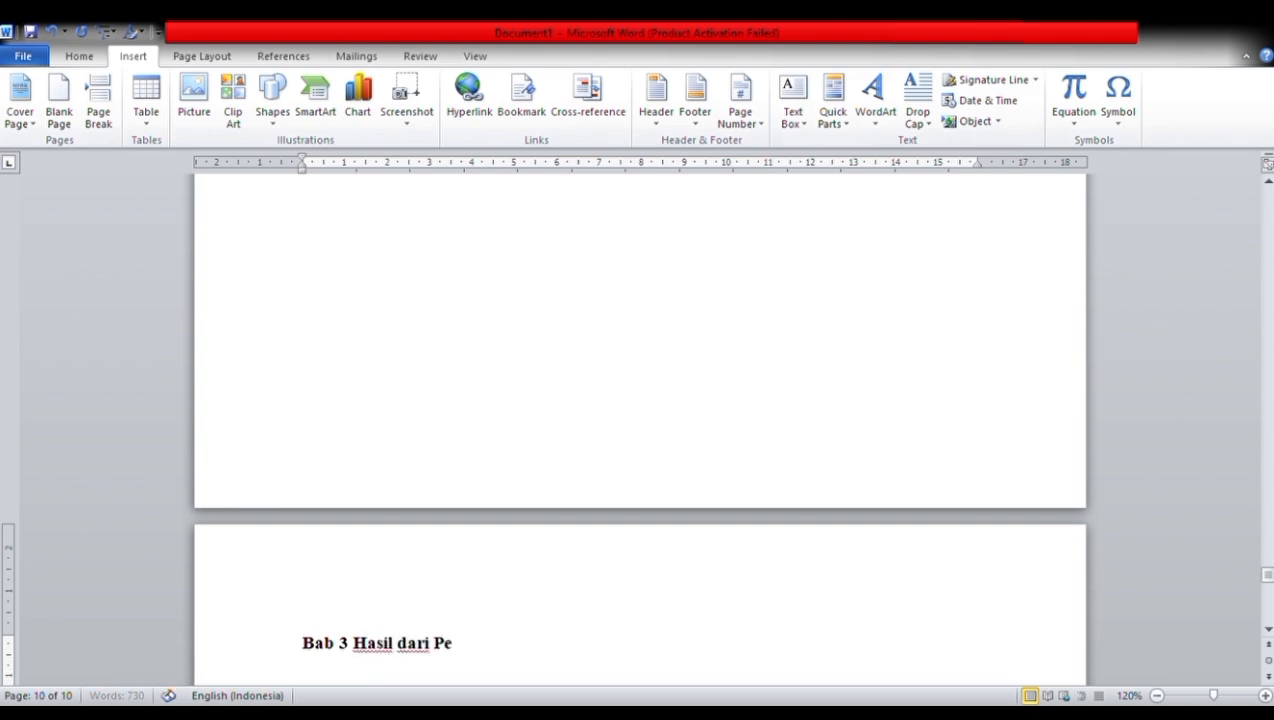
pyautogui.press('BackSpace')
pyautogui.press('BackSpace')
pyautogui.write('asan')
# Step: Paste the copied chapter text on a new line below the heading "Bab 3 Hasil dari Pembahasan"
pyautogui.press('Return')
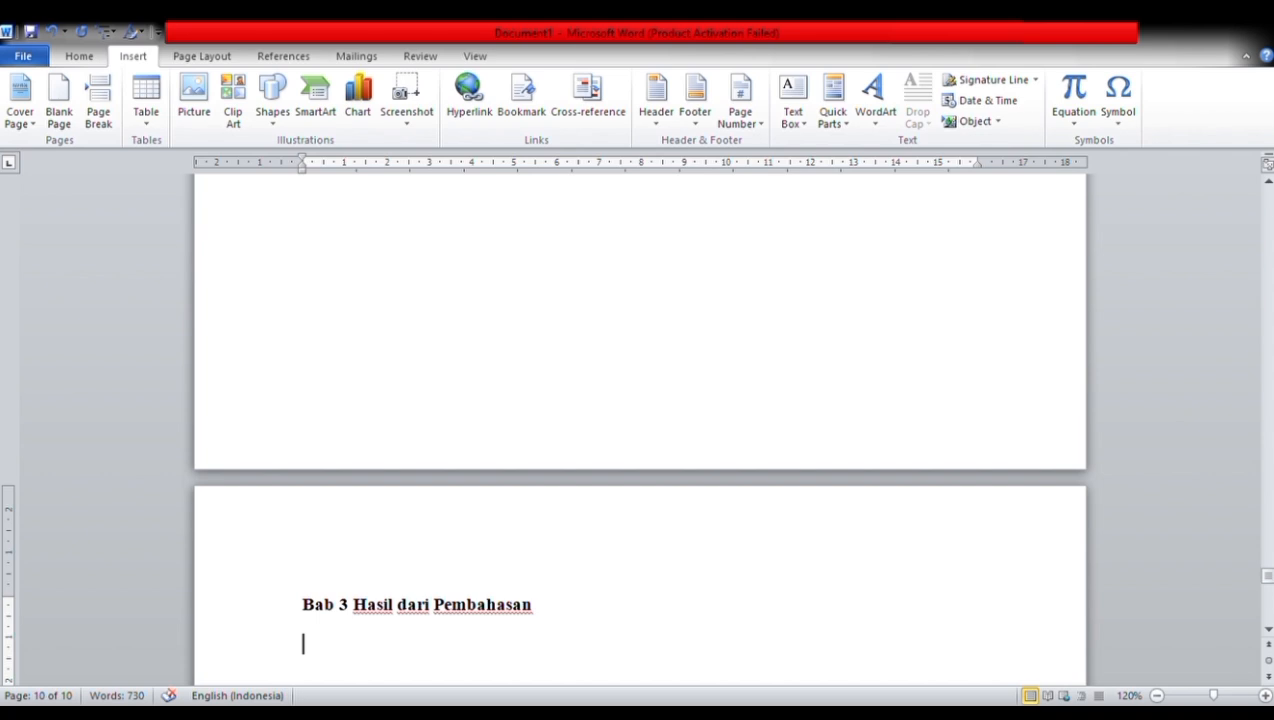
pyautogui.scroll(15, 697, 350)
pyautogui.scroll(-20, 697, 350)
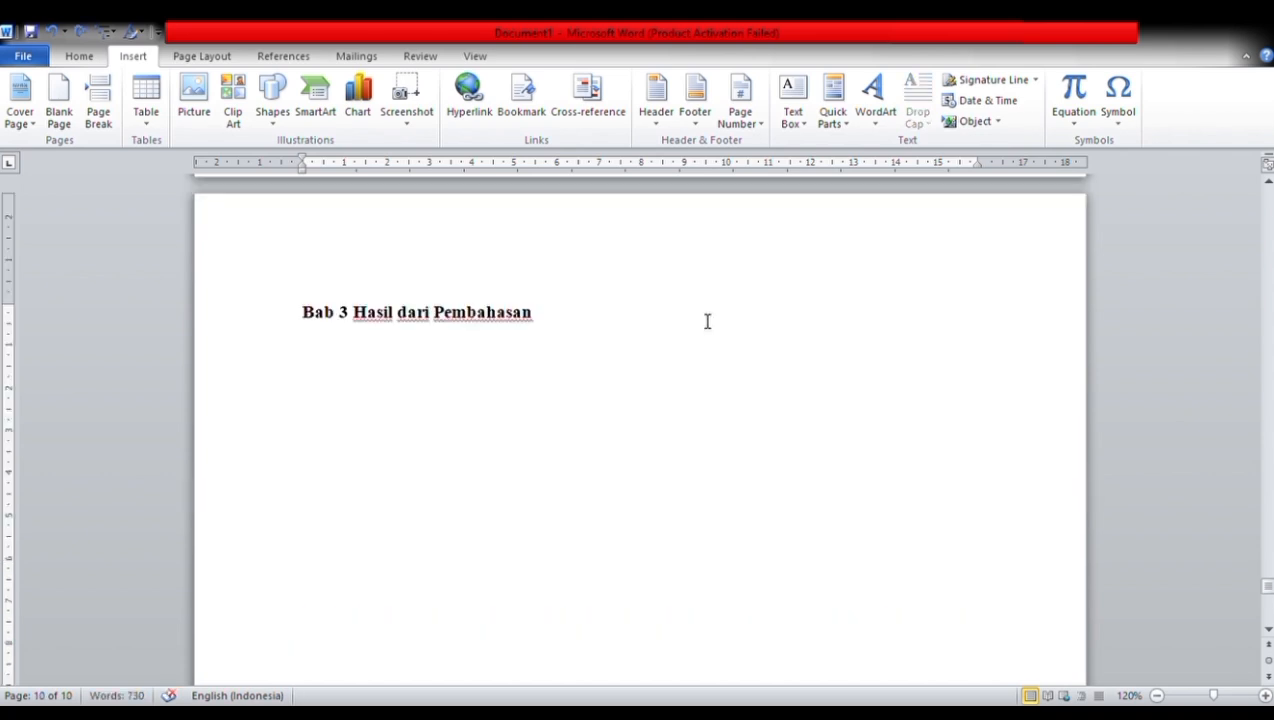
pyautogui.hotkey('ctrl', 'v')
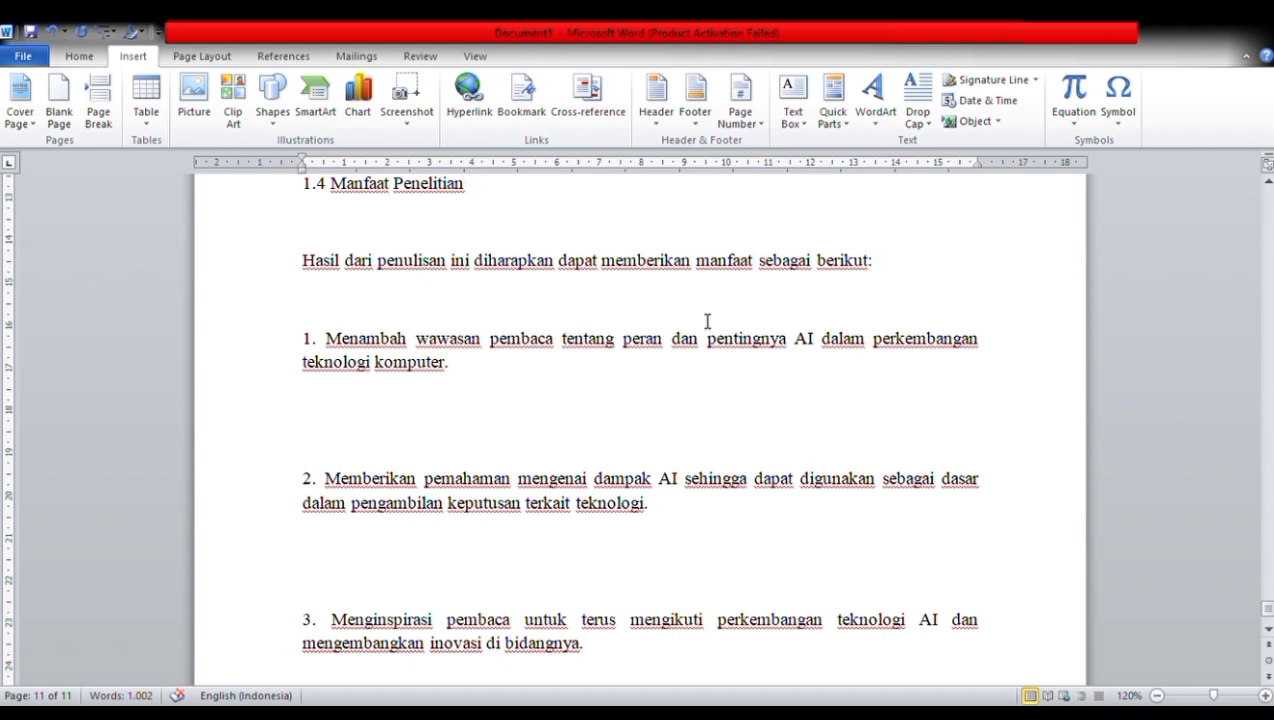
# Step: Insert a page break after the chapter 3 text and enter the heading "Bab 4" followed by a new line
pyautogui.click(110, 109)
pyautogui.press('BackSpace')
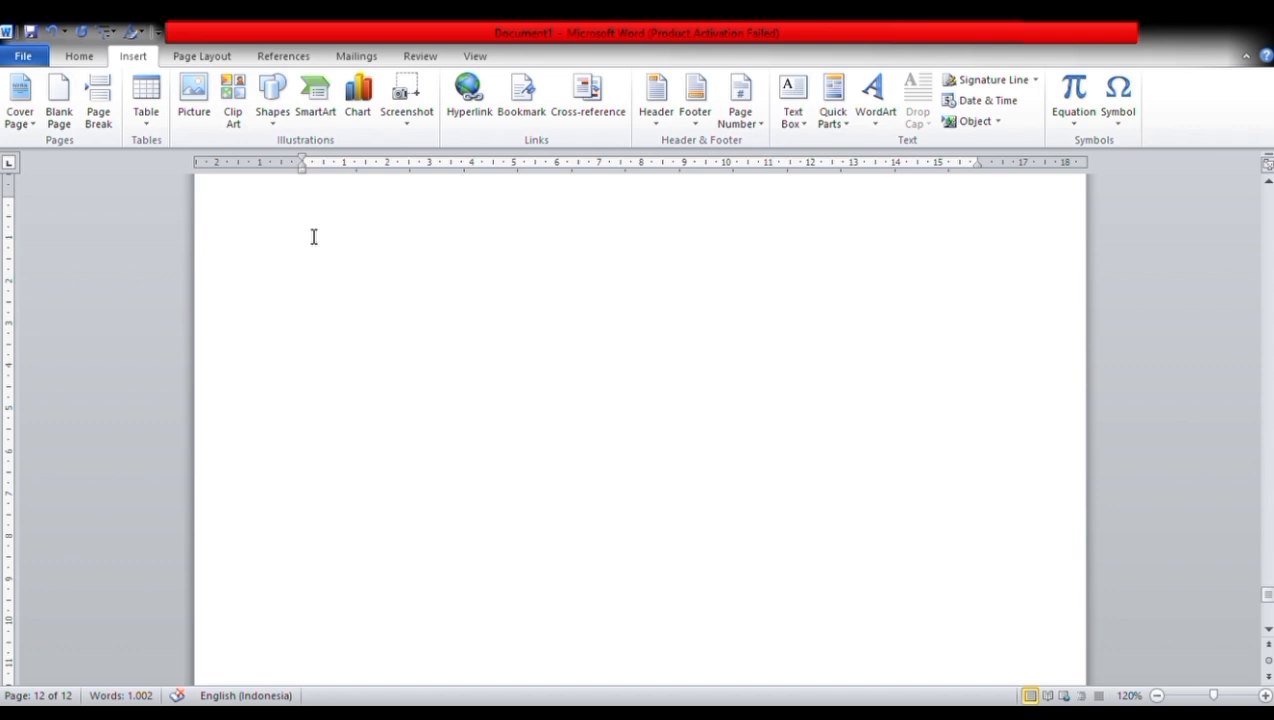
pyautogui.write('Bab 4')
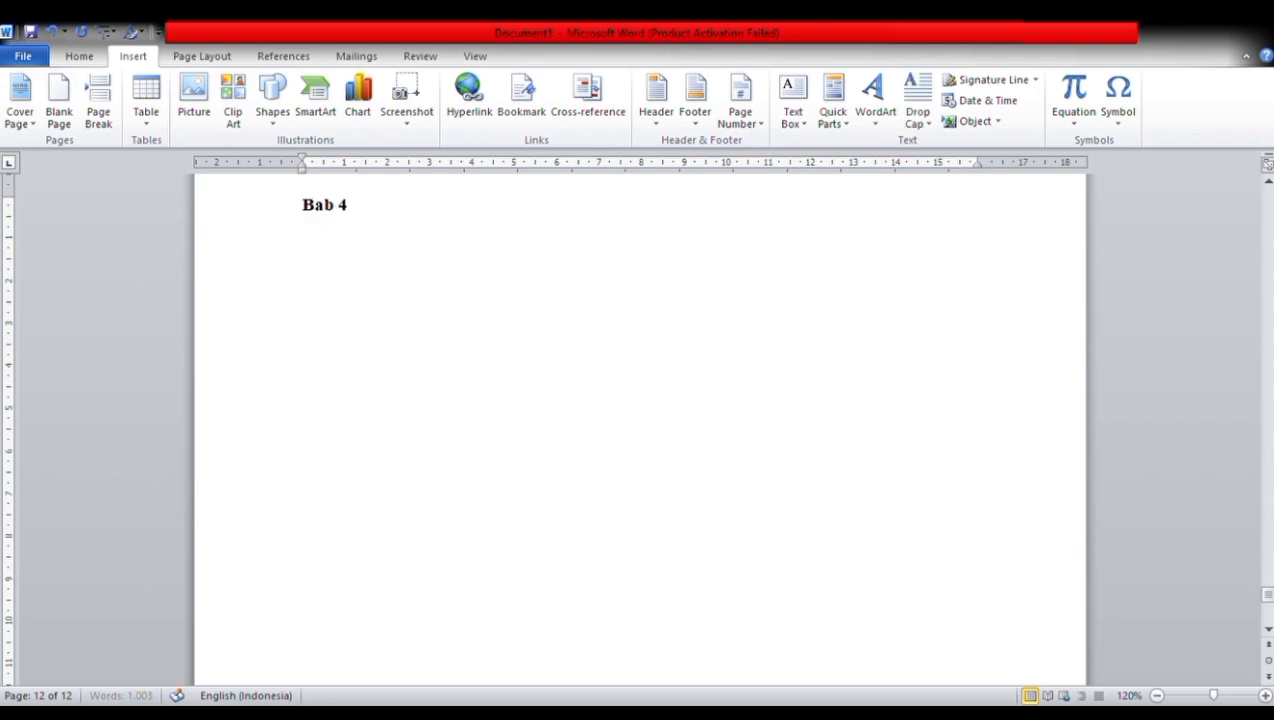
pyautogui.press('Return')
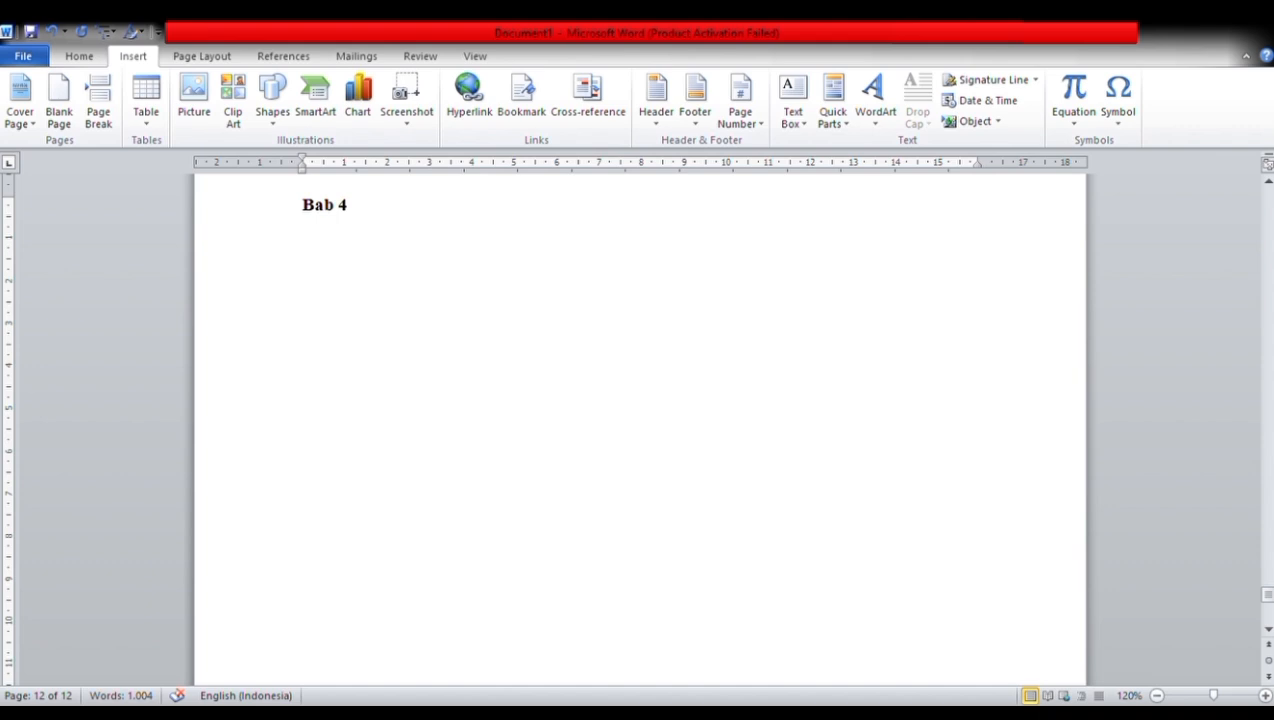
# Step: Insert a page break below "Bab 4" and enter "Bab 5" with "Penutup" on the line beneath it, followed by blank lines
pyautogui.click(96, 110)
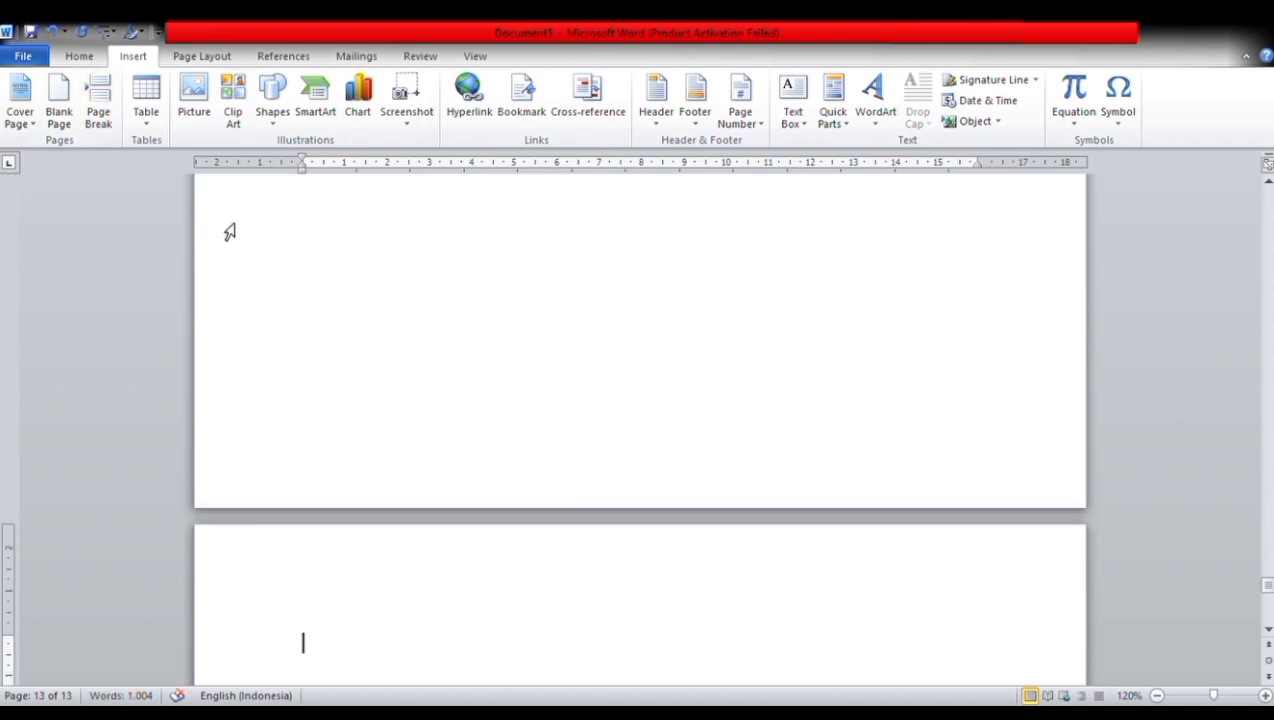
pyautogui.write('Bab 5')
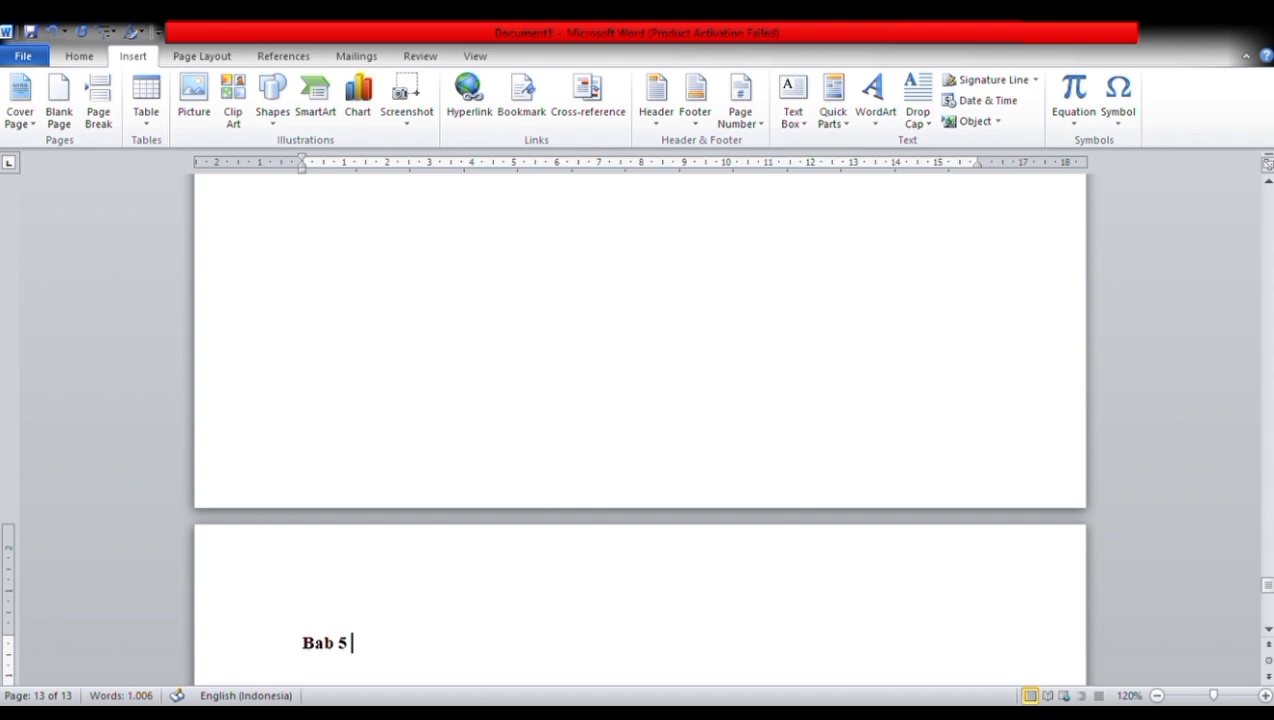
pyautogui.press('Return')
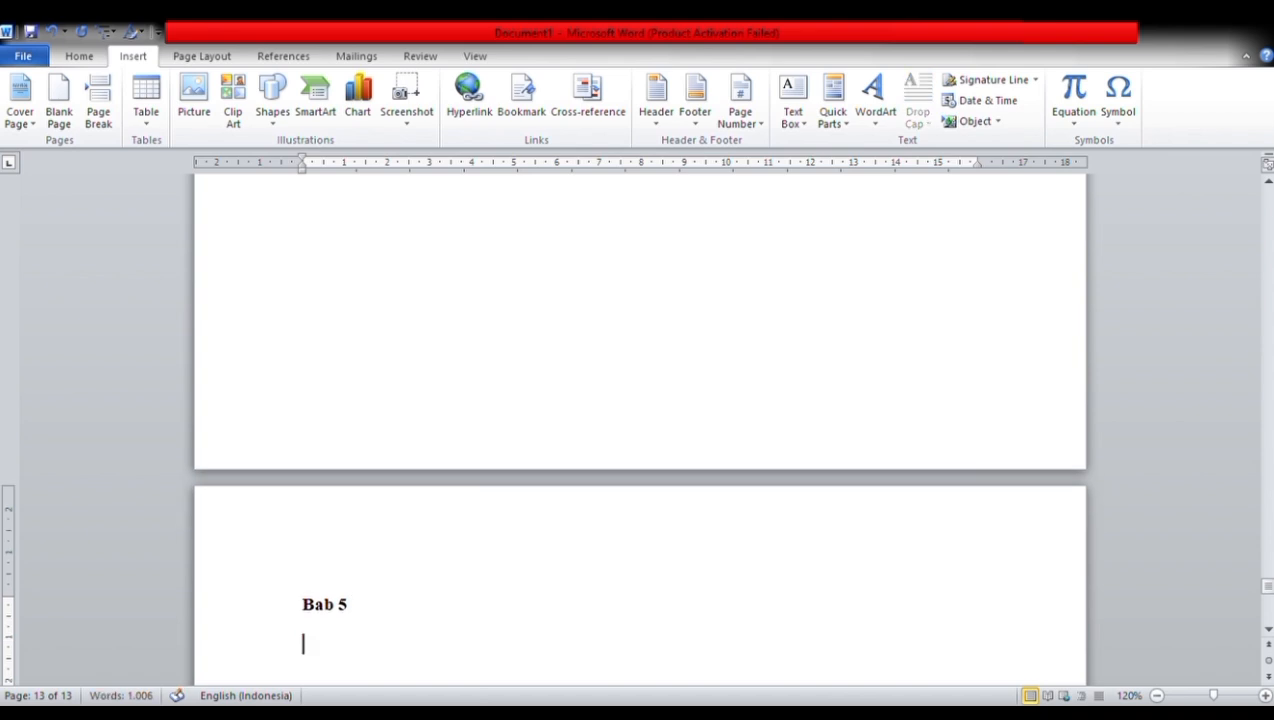
pyautogui.write('Penutup')
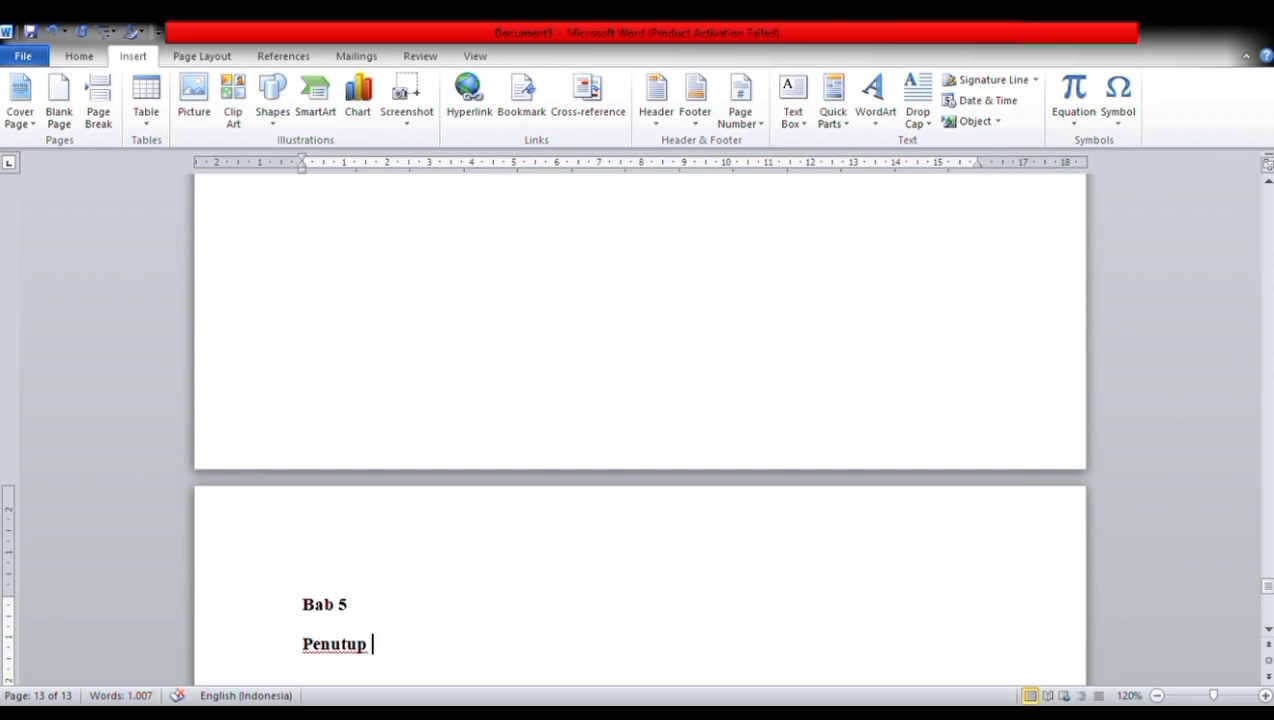
pyautogui.press('Return')
pyautogui.press('Return')
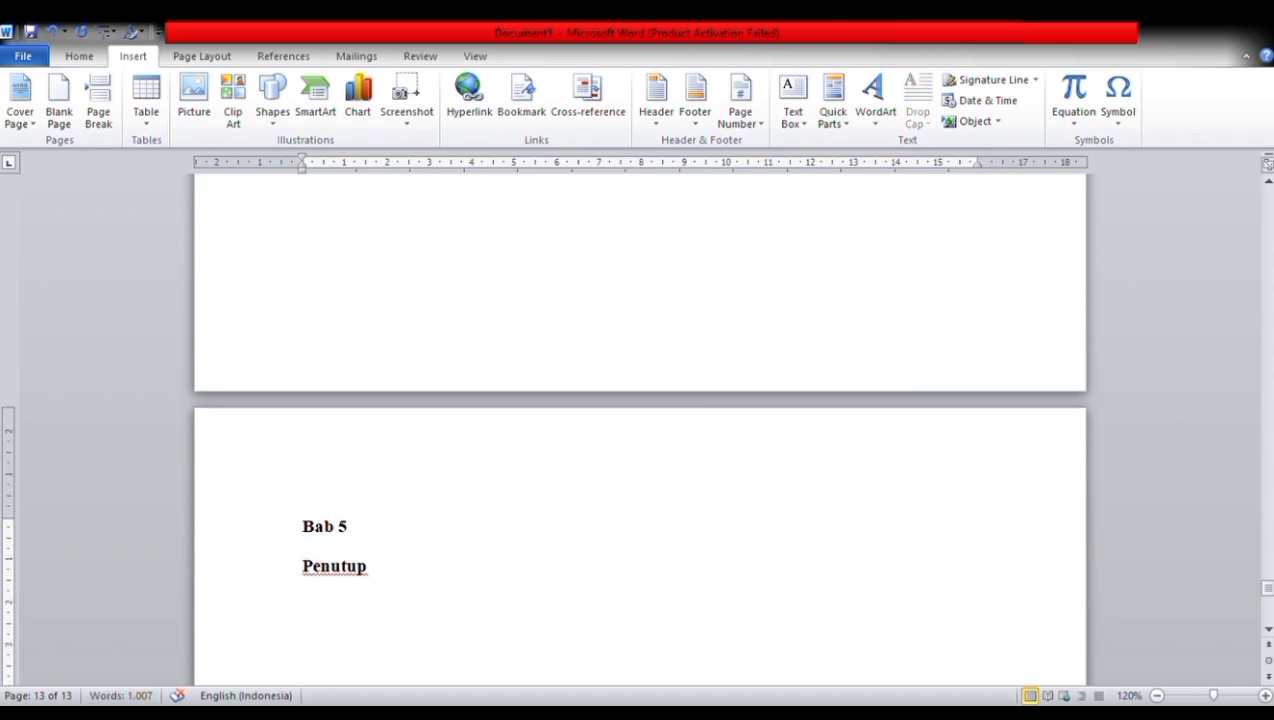
pyautogui.click(198, 56)
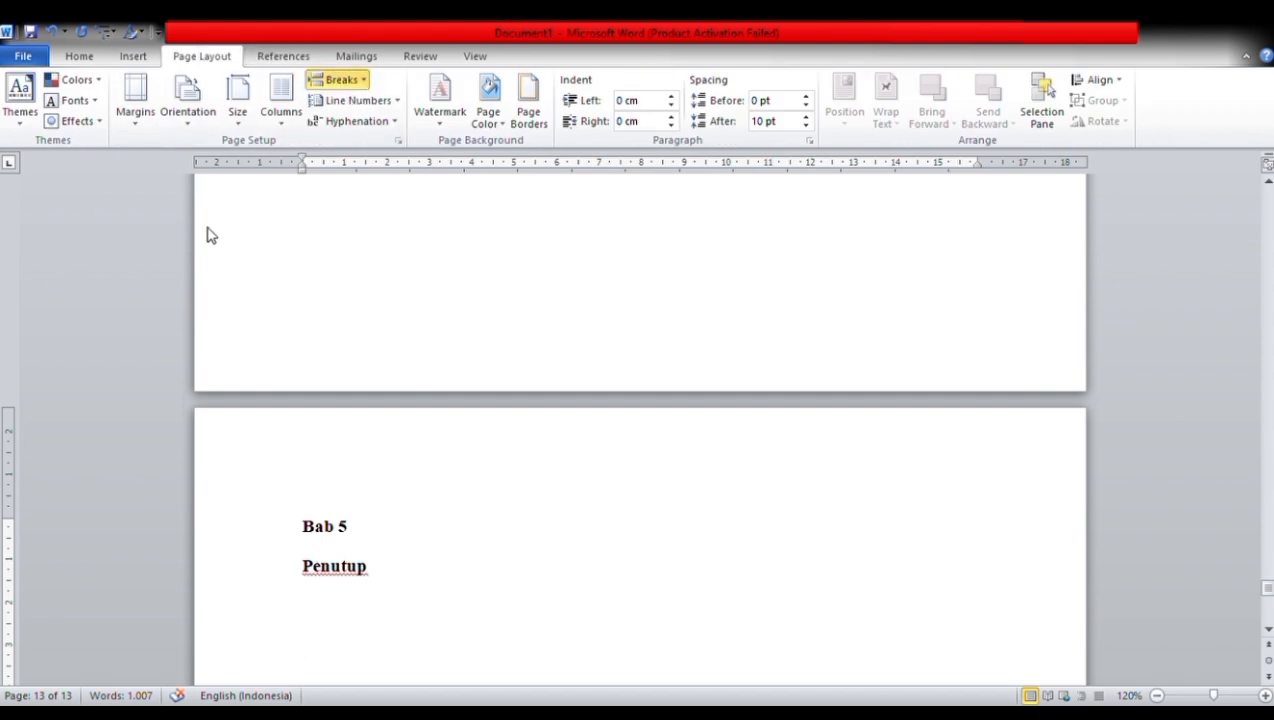
pyautogui.scroll(2, 100, 78)
pyautogui.scroll(-1, 105, 58)
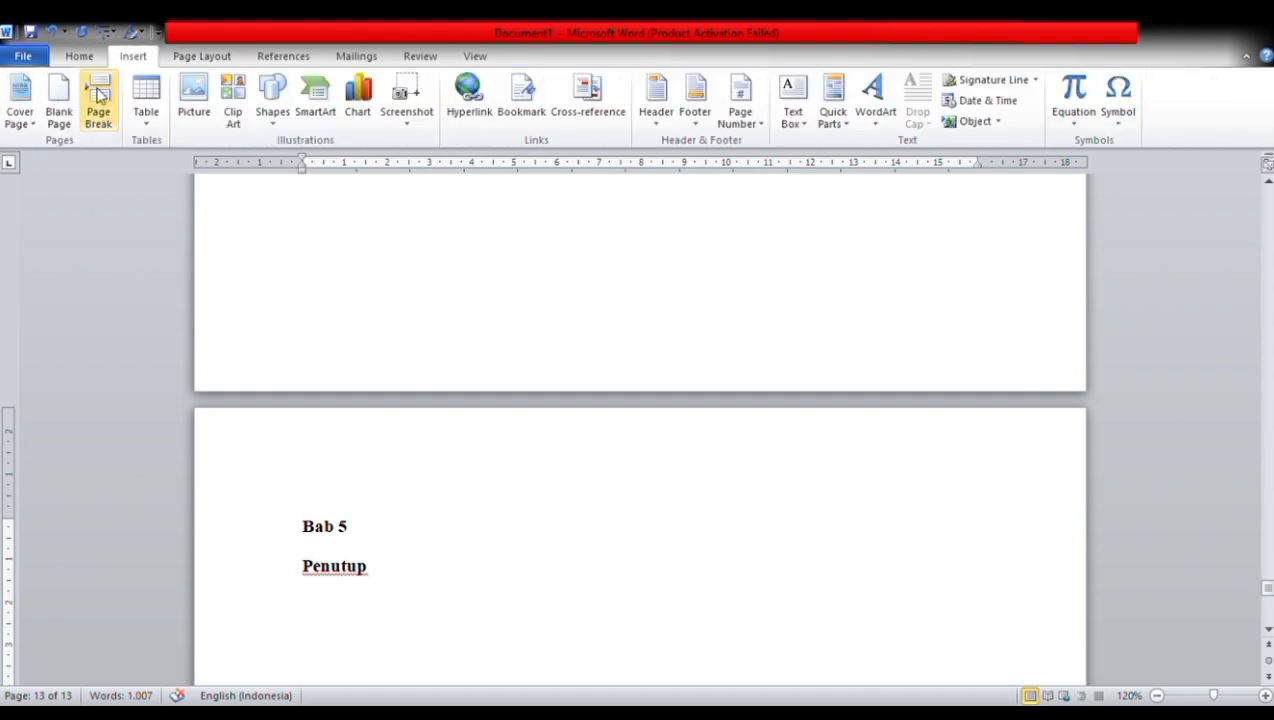
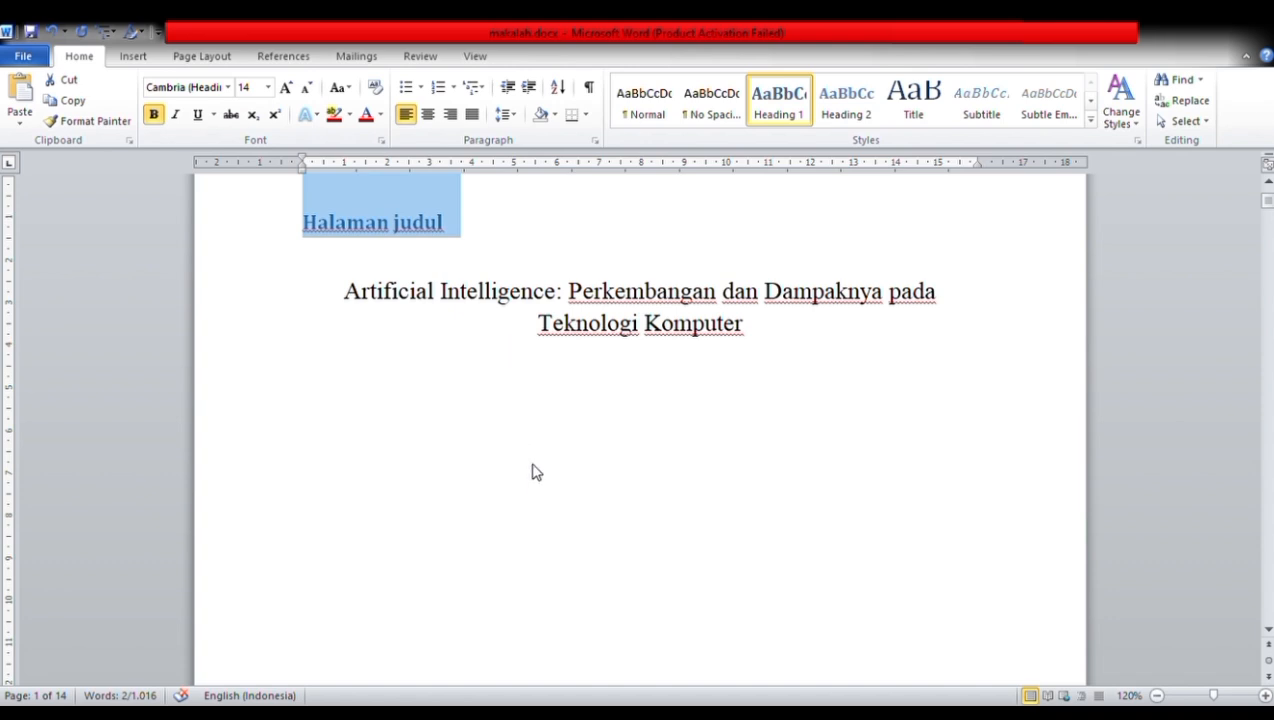
# Step: Modify the Heading 1 style used by "Halaman judul" to centred, bold, black Berlin Sans FB Demi at size 11
pyautogui.click(540, 358)
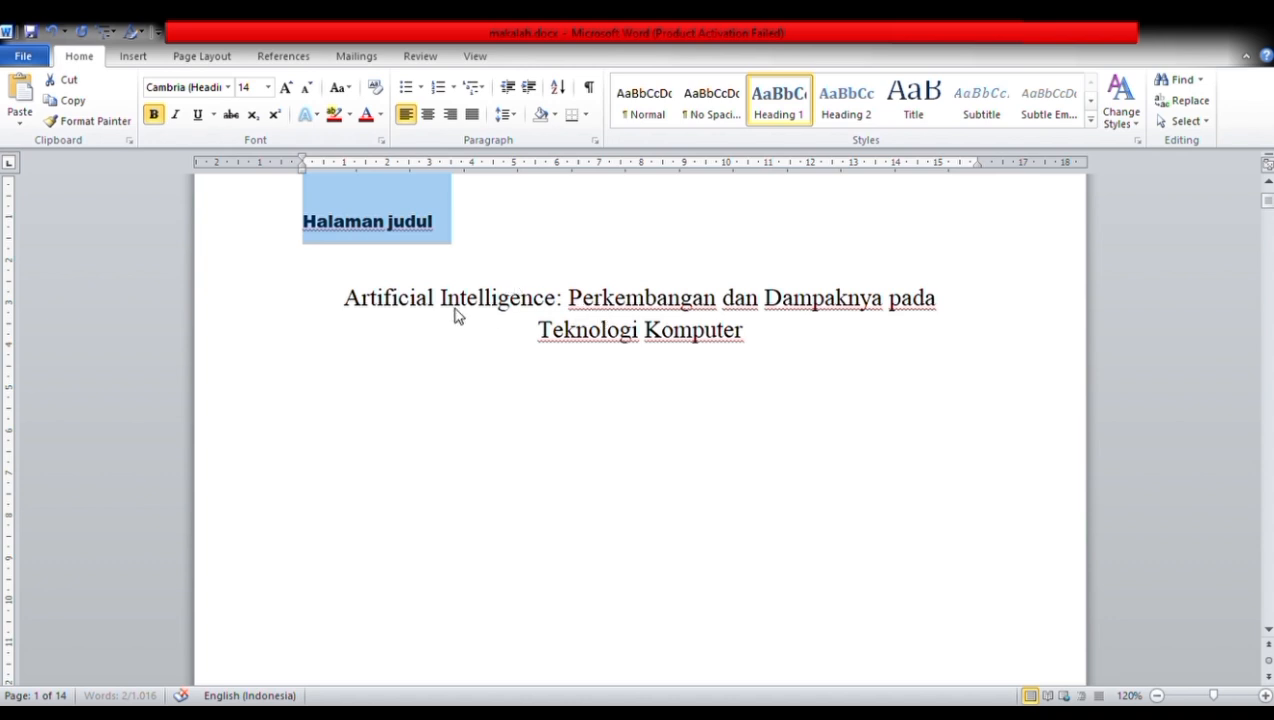
pyautogui.hotkey('ctrl', 'e')
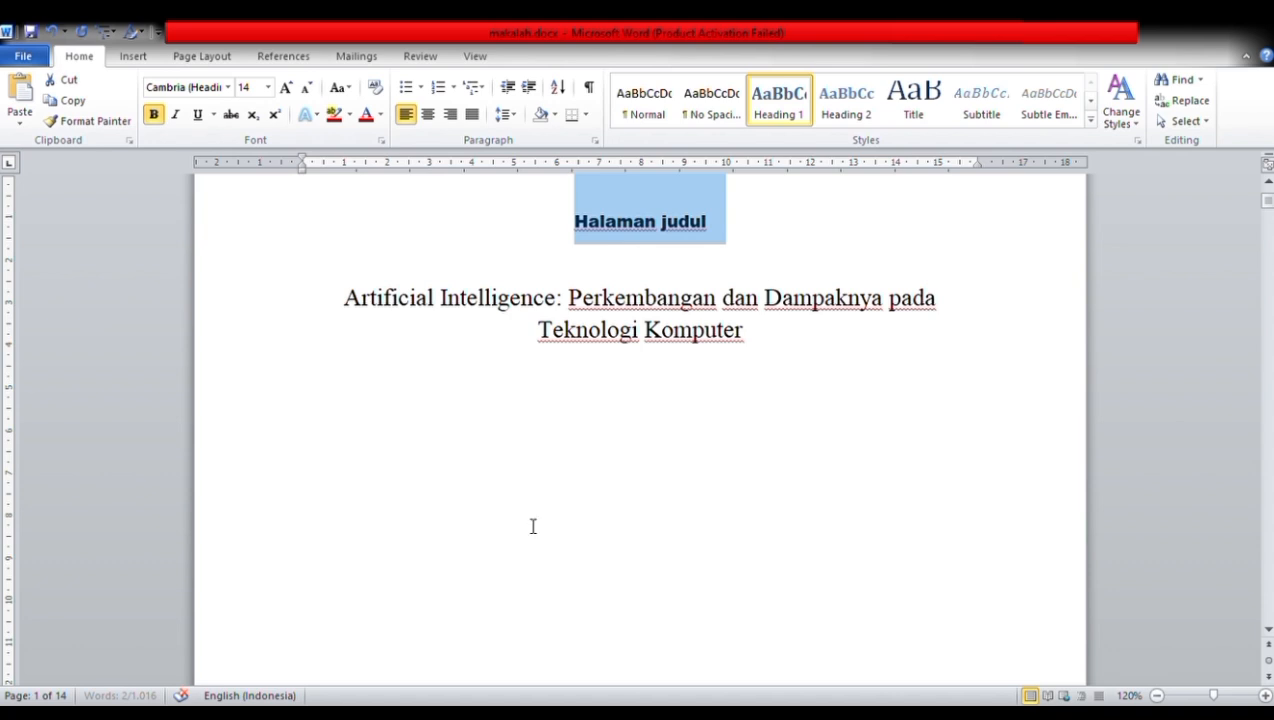
pyautogui.click(750, 587)
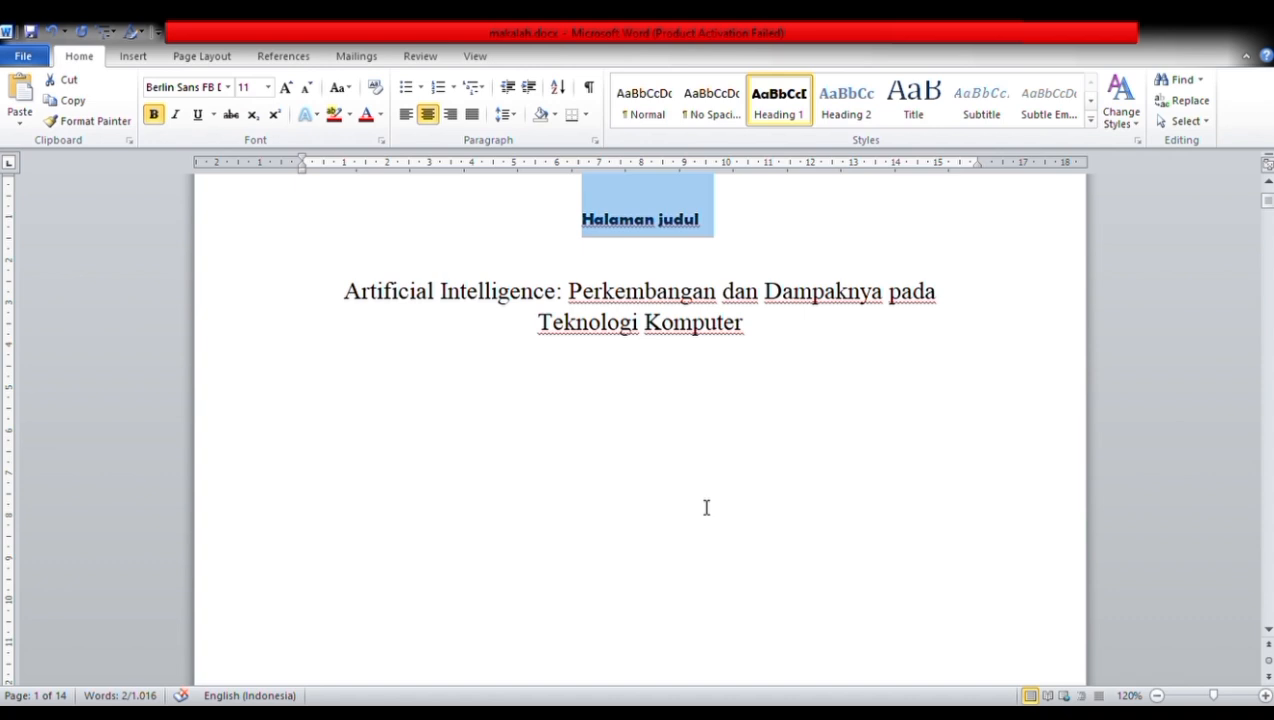
# Step: Show the Navigation Pane to list the document's headings and deselect the "Halaman judul" heading
pyautogui.click(475, 56)
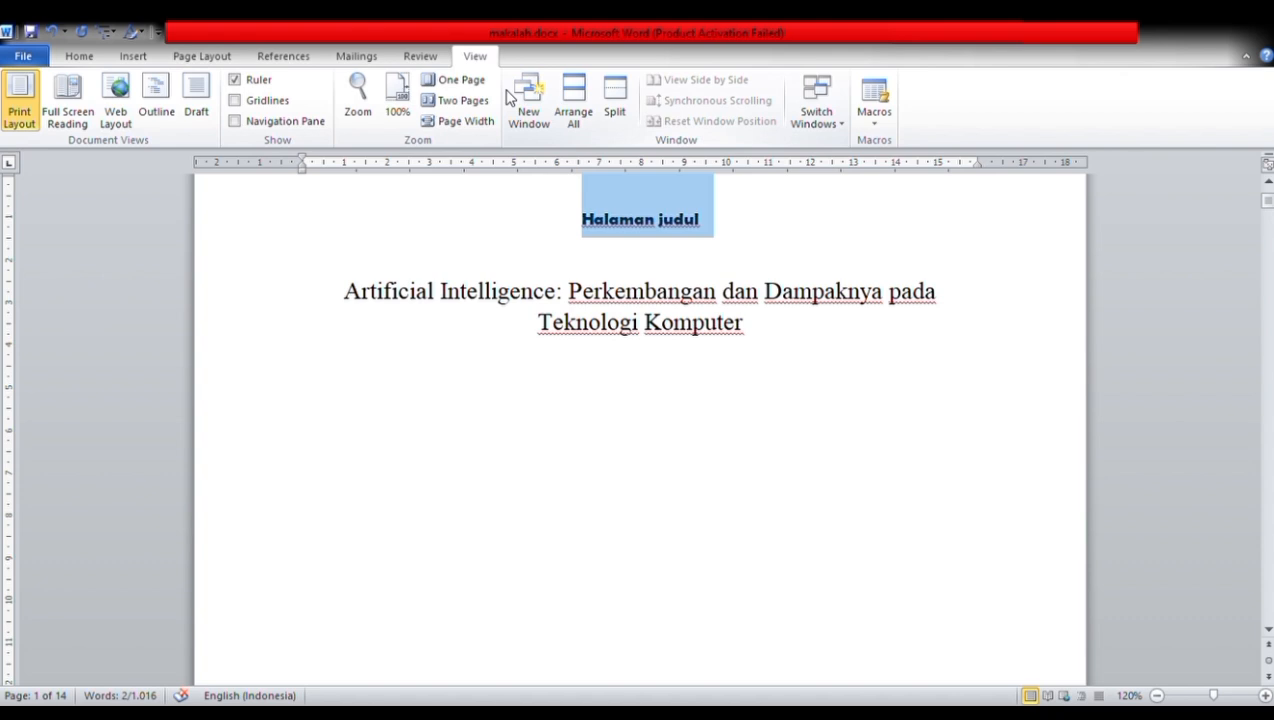
pyautogui.click(236, 121)
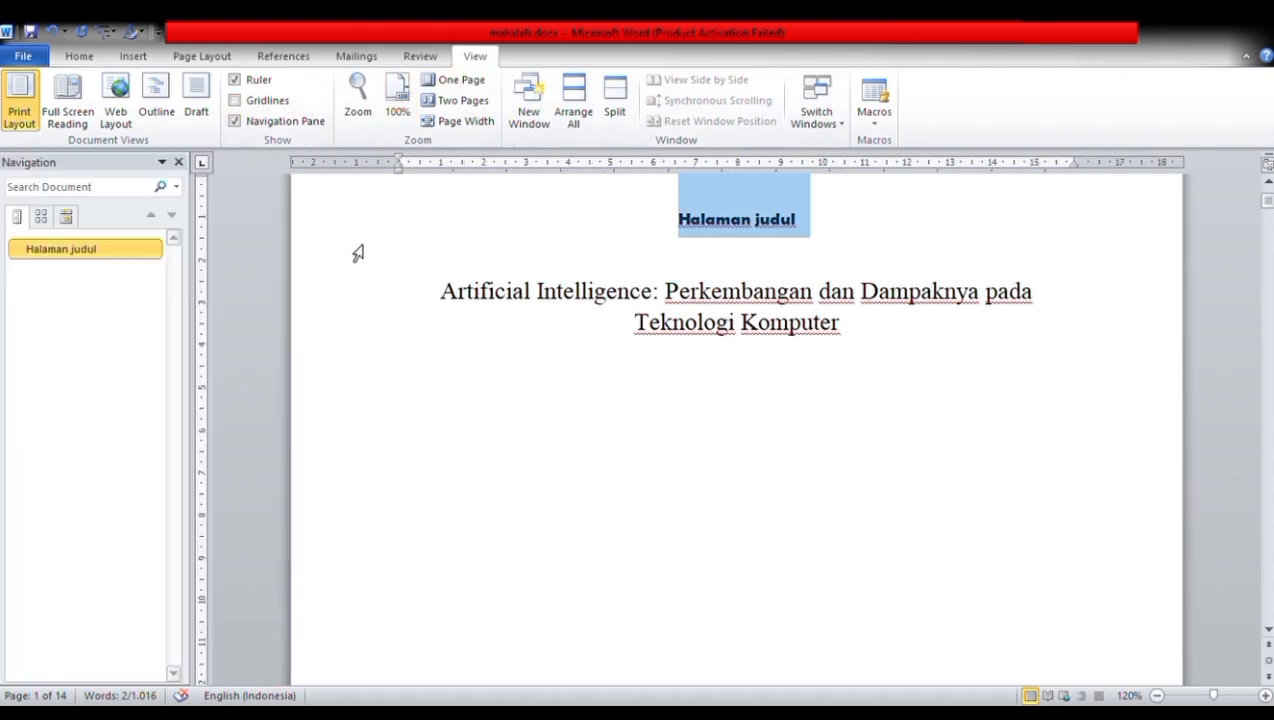
pyautogui.click(560, 362)
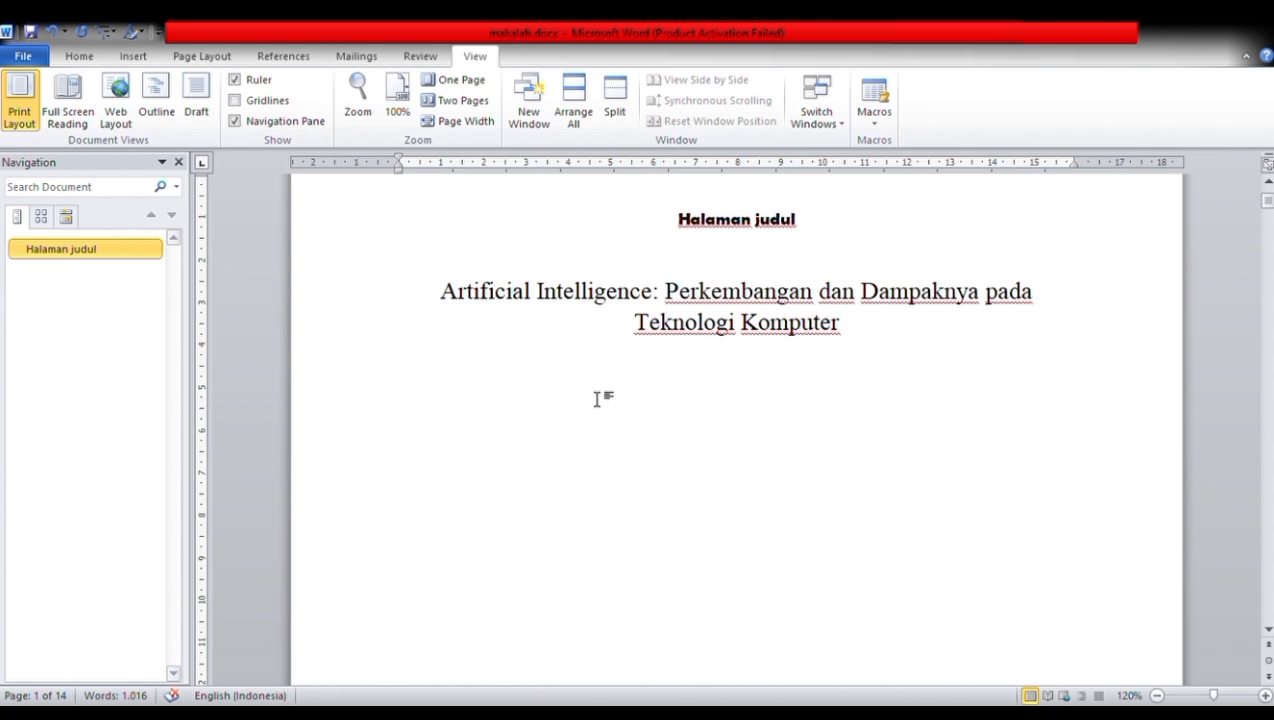
# Step: Apply the Heading 1 style to the title "Kata Pengantar" on page 3
pyautogui.scroll(-15, 597, 399)
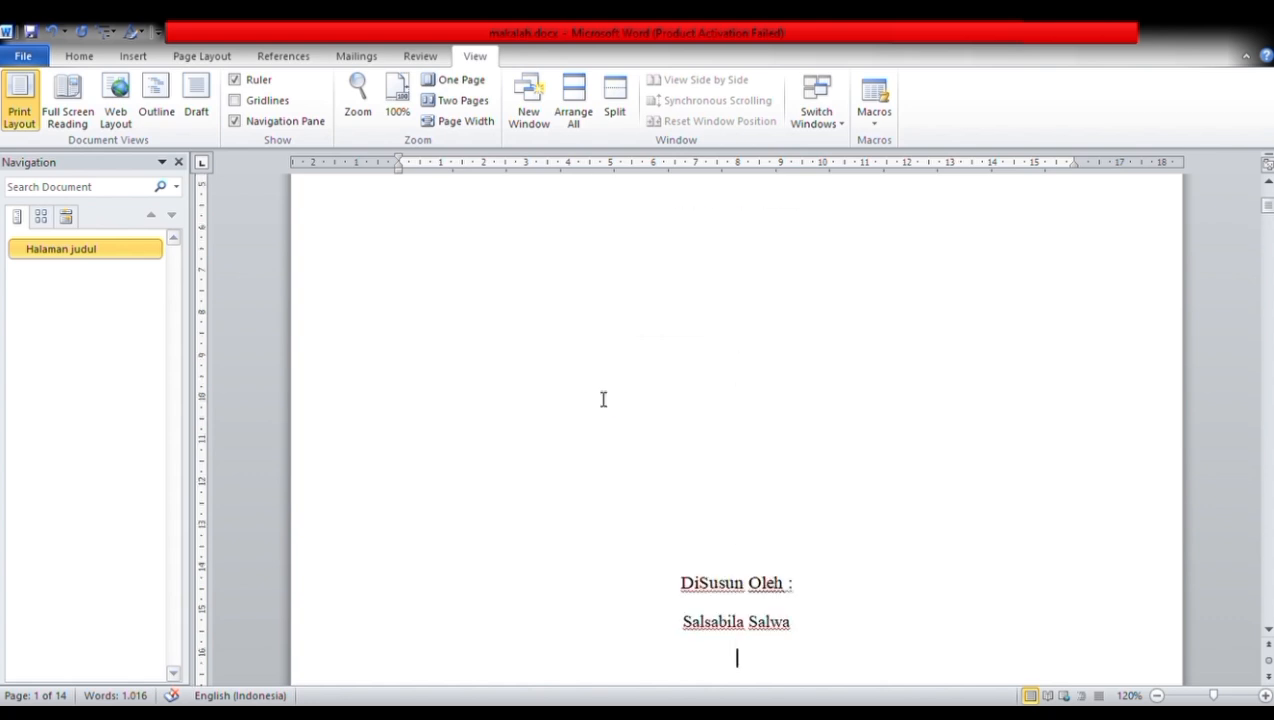
pyautogui.moveTo(668, 509); pyautogui.dragTo(795, 521)
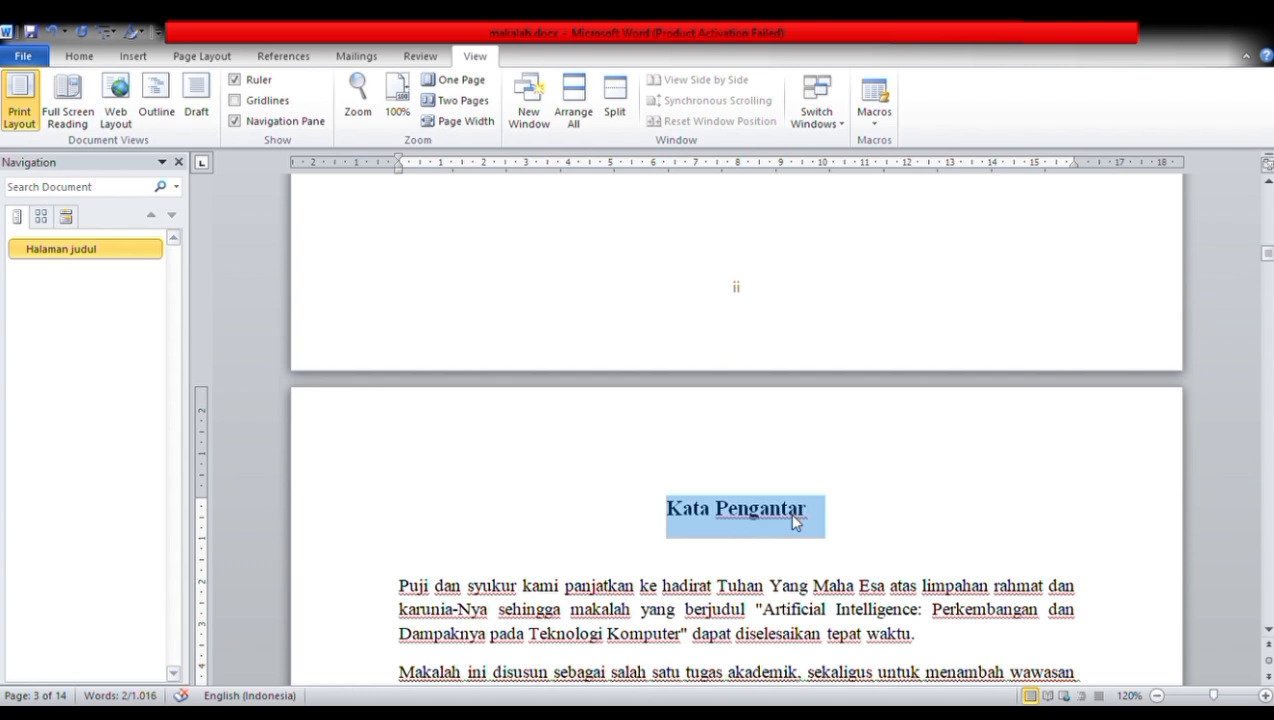
pyautogui.click(79, 56)
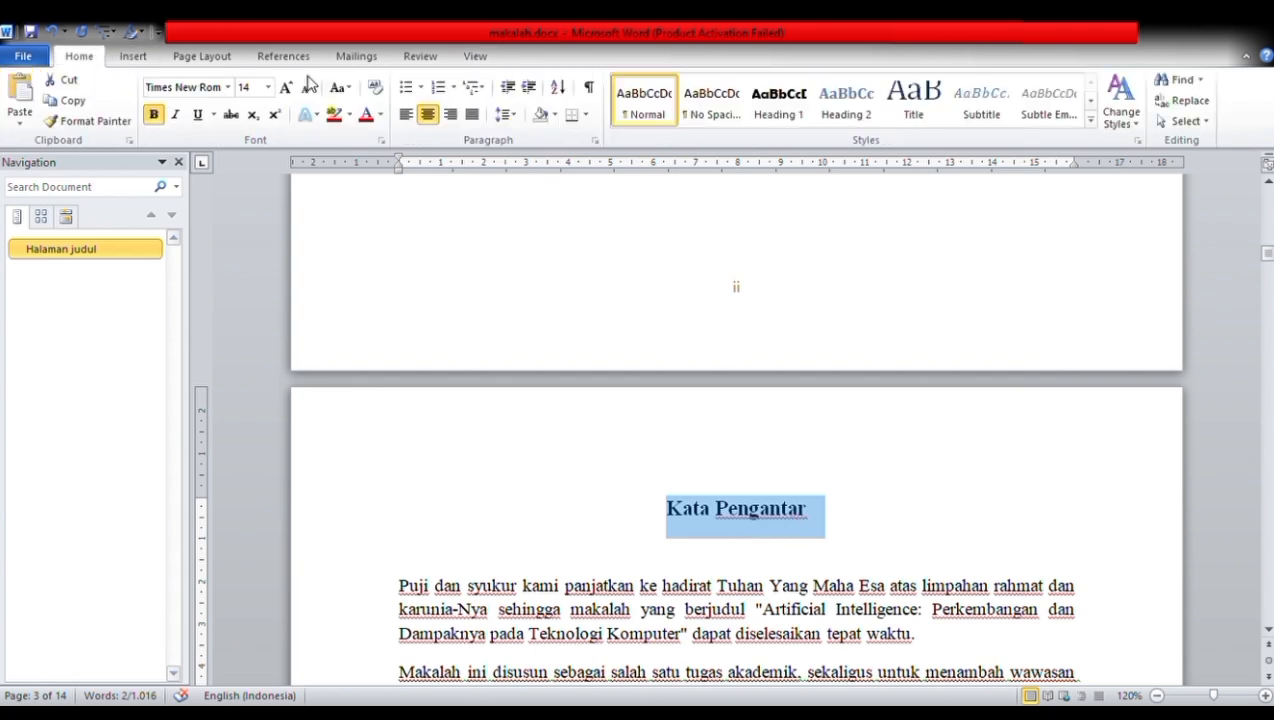
pyautogui.click(767, 108)
# Step: Apply the Heading 1 style to the title "Daftar Isi" on page 4
pyautogui.click(847, 482)
pyautogui.press('Down')
pyautogui.press('Down')
pyautogui.press('Down')
pyautogui.press('Down')
pyautogui.press('Down')
pyautogui.press('Down')
pyautogui.press('Down')
pyautogui.press('Down')
pyautogui.press('Down')
pyautogui.press('Down')
pyautogui.press('Down')
pyautogui.press('Down')
pyautogui.press('Down')
pyautogui.press('Down')
pyautogui.press('Down')
pyautogui.press('Down')
pyautogui.press('Down')
pyautogui.press('Down')
pyautogui.press('Down')
pyautogui.press('Down')
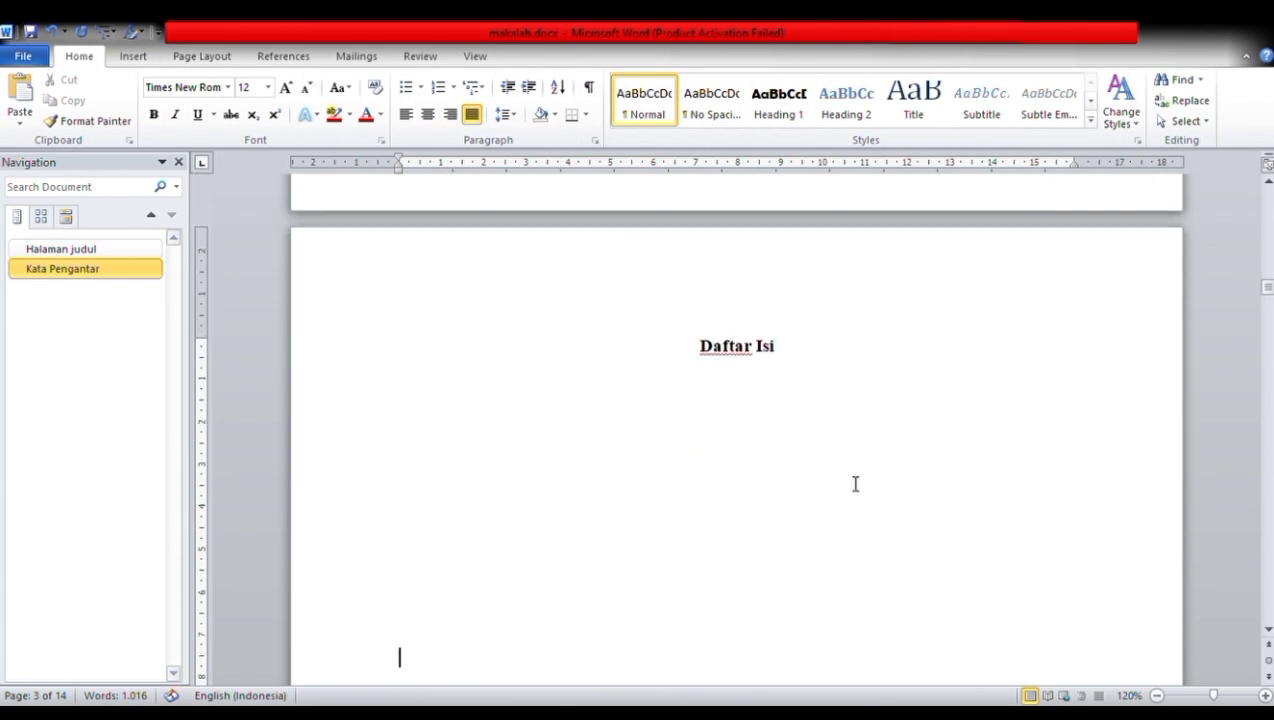
pyautogui.moveTo(700, 350); pyautogui.dragTo(836, 356)
pyautogui.click(779, 108)
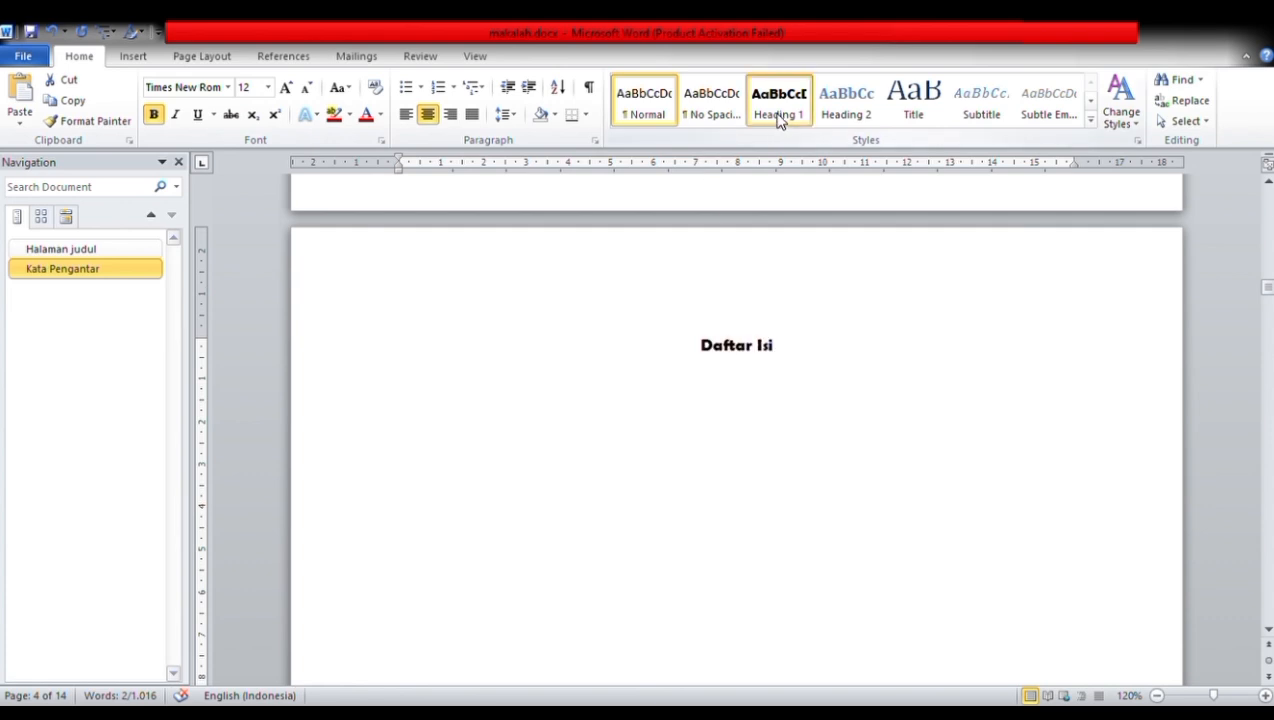
# Step: Apply the Heading 1 style to "Bab 1 Pendahuluan" and split it into two paragraphs before "Pendahuluan"
pyautogui.click(720, 361)
pyautogui.press('Down')
pyautogui.press('Down')
pyautogui.press('Down')
pyautogui.press('Down')
pyautogui.press('Down')
pyautogui.press('Down')
pyautogui.press('Down')
pyautogui.press('Down')
pyautogui.press('Down')
pyautogui.press('Down')
pyautogui.press('Down')
pyautogui.click(406, 373)
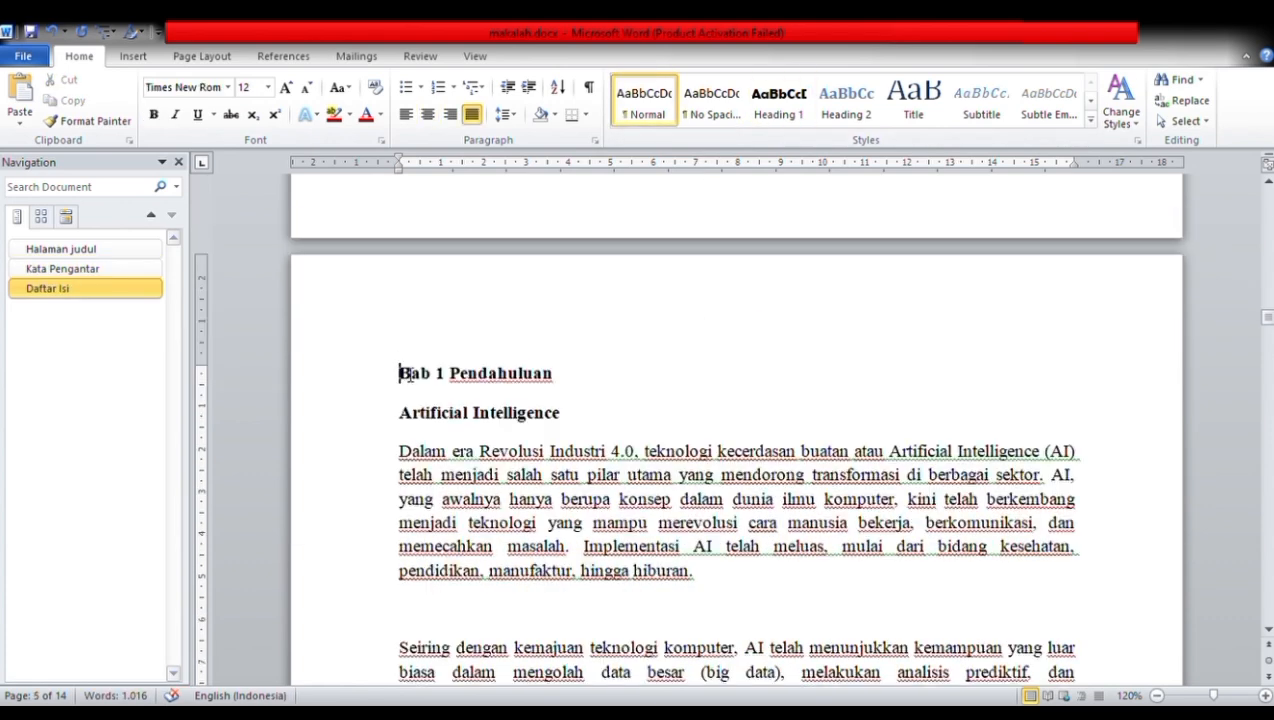
pyautogui.moveTo(406, 373); pyautogui.dragTo(556, 373)
pyautogui.click(779, 108)
pyautogui.click(585, 328)
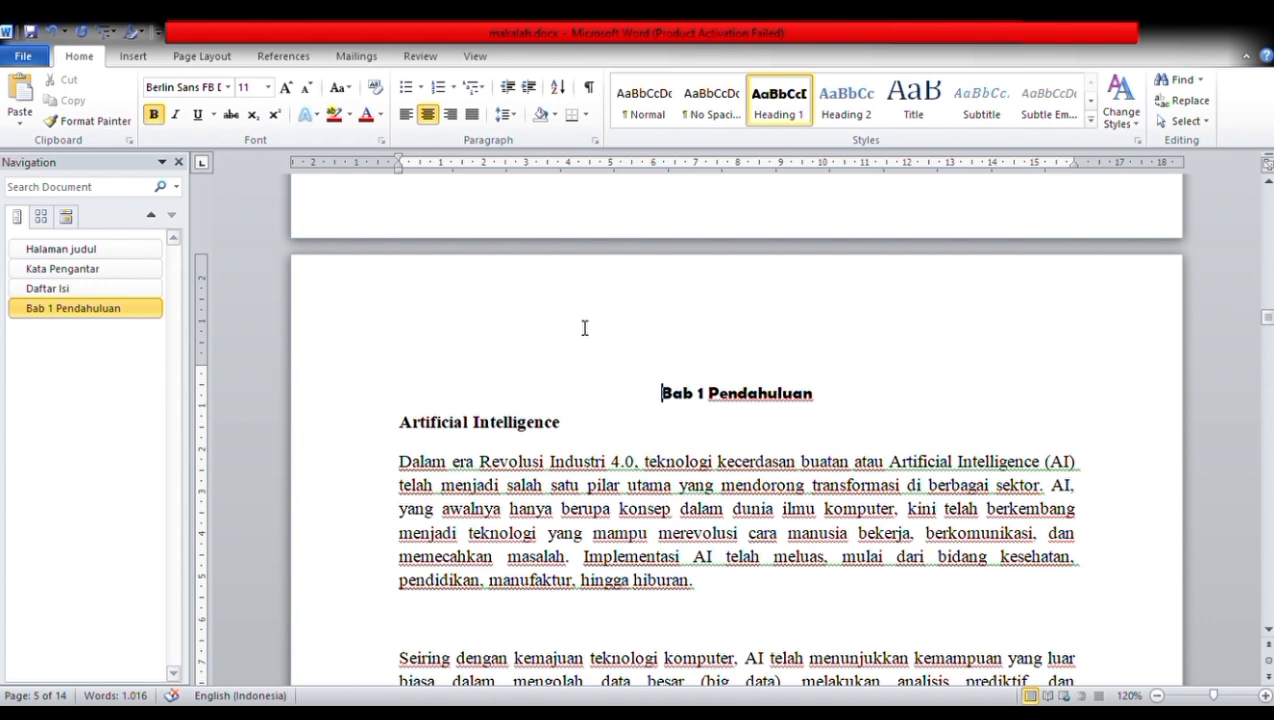
pyautogui.click(711, 393)
pyautogui.press('Return')
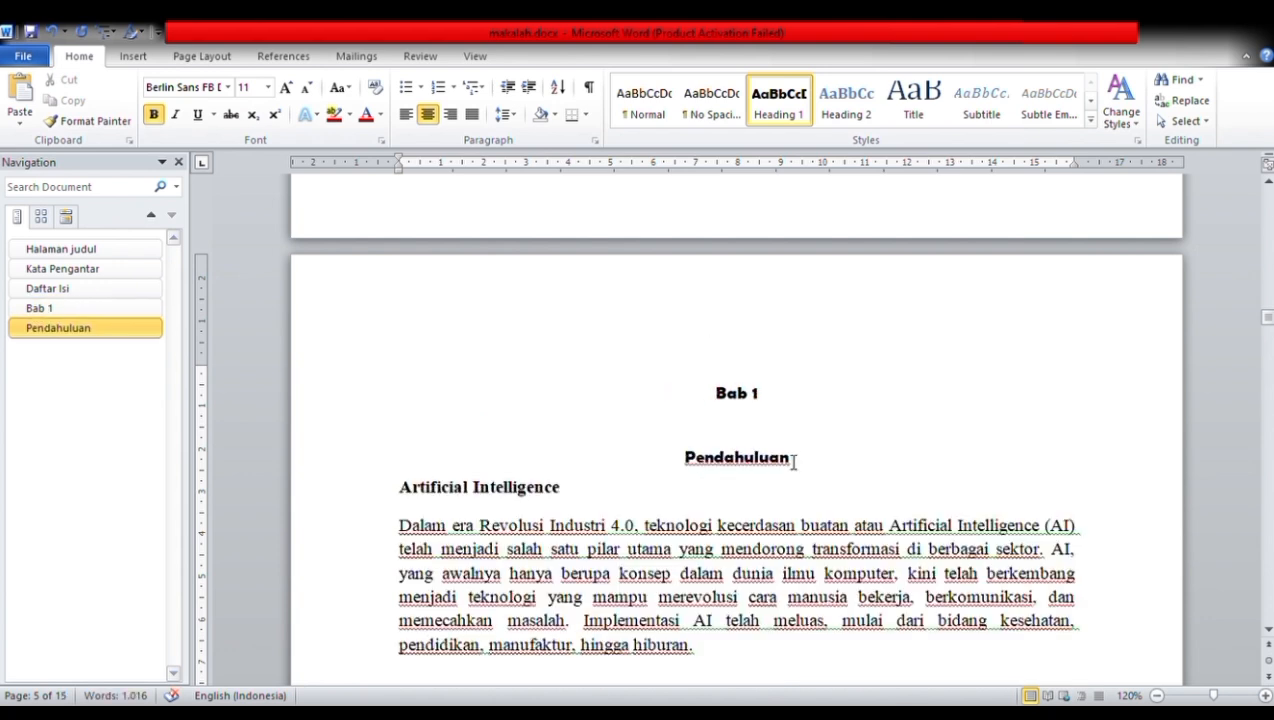
# Step: Apply the Heading 1 style to the chapter heading "Bab 2 Pembahasan" on page 9
pyautogui.click(730, 442)
pyautogui.press('Down')
pyautogui.press('Down')
pyautogui.press('Down')
pyautogui.press('Down')
pyautogui.press('Down')
pyautogui.press('Down')
pyautogui.press('Down')
pyautogui.press('Down')
pyautogui.press('Down')
pyautogui.press('Down')
pyautogui.press('Down')
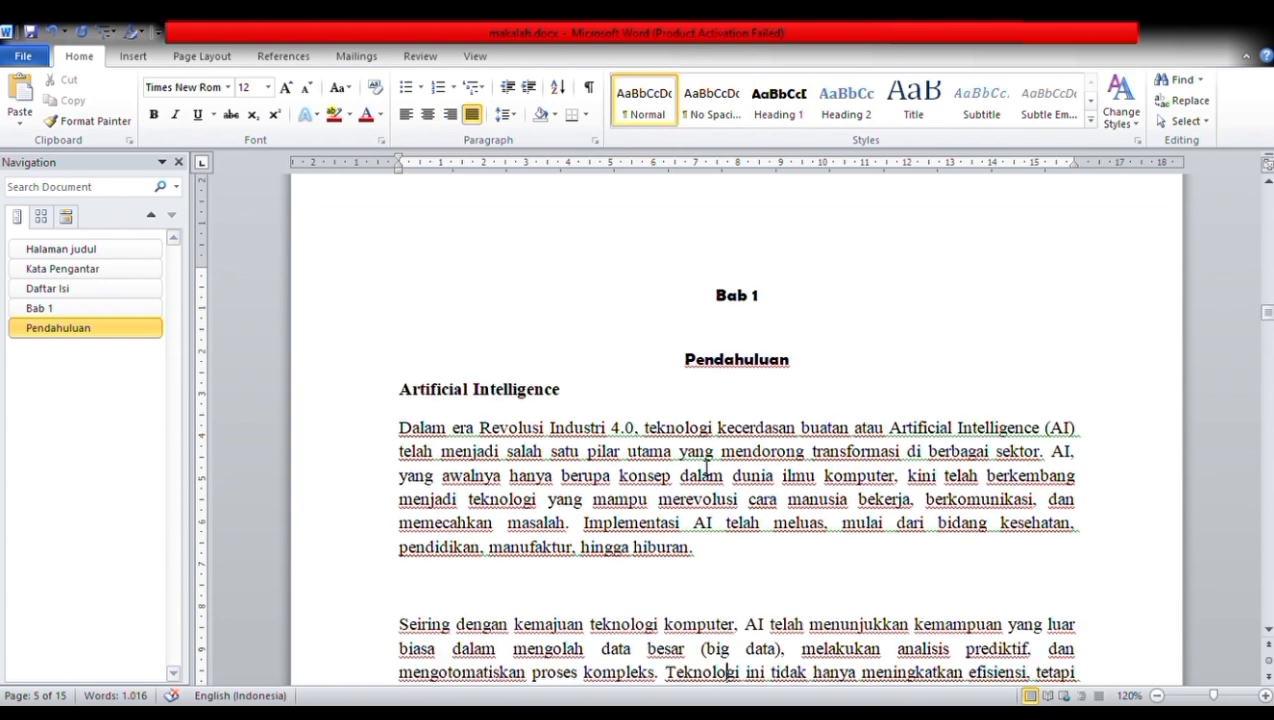
pyautogui.press('Down')
pyautogui.press('Down')
pyautogui.press('Down')
pyautogui.press('Down')
pyautogui.press('Down')
pyautogui.press('Down')
pyautogui.press('Down')
pyautogui.press('Down')
pyautogui.press('Down')
pyautogui.press('Down')
pyautogui.press('Down')
pyautogui.press('Down')
pyautogui.press('Down')
pyautogui.press('Down')
pyautogui.press('Down')
pyautogui.press('Down')
pyautogui.press('Down')
pyautogui.press('Down')
pyautogui.press('Down')
pyautogui.press('Down')
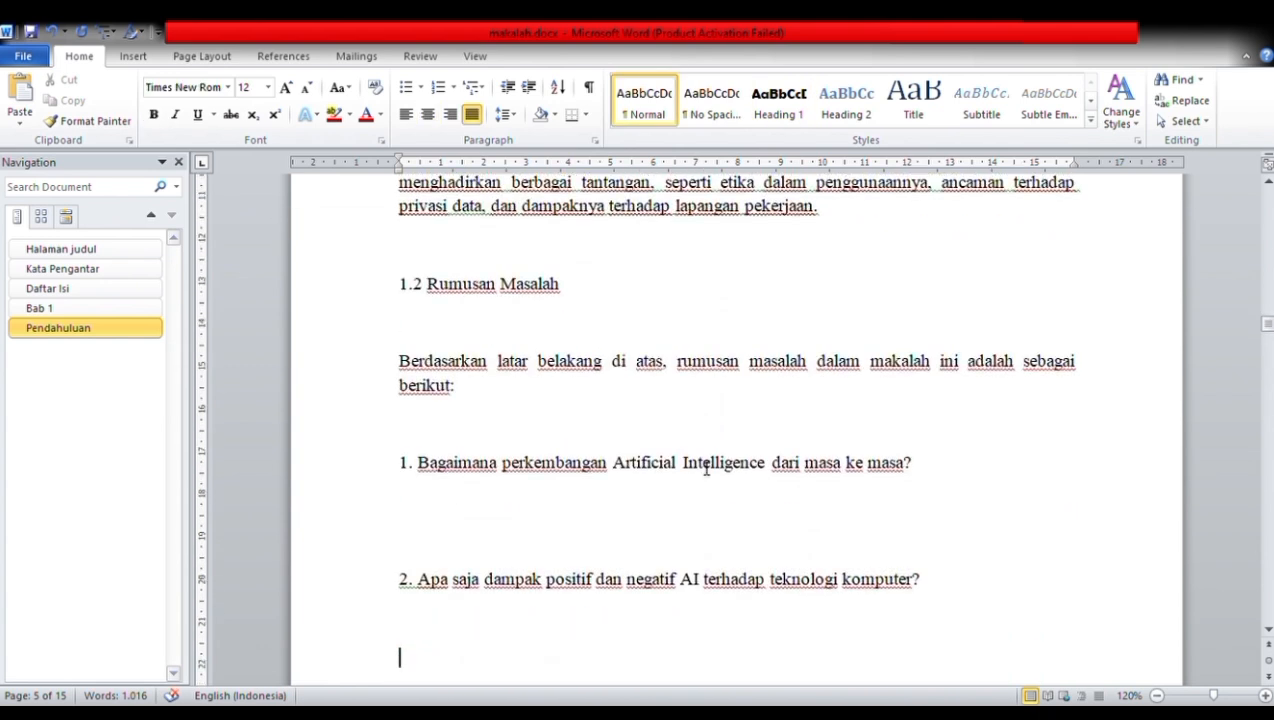
pyautogui.press('Down')
pyautogui.moveTo(397, 420); pyautogui.dragTo(600, 420)
pyautogui.click(778, 108)
# Step: Move "Pembahasan" to a second line within the "Bab 2" heading using a manual line break instead of a new paragraph
pyautogui.press('Return')
pyautogui.hotkey('ctrl', 'z')
pyautogui.click(659, 421)
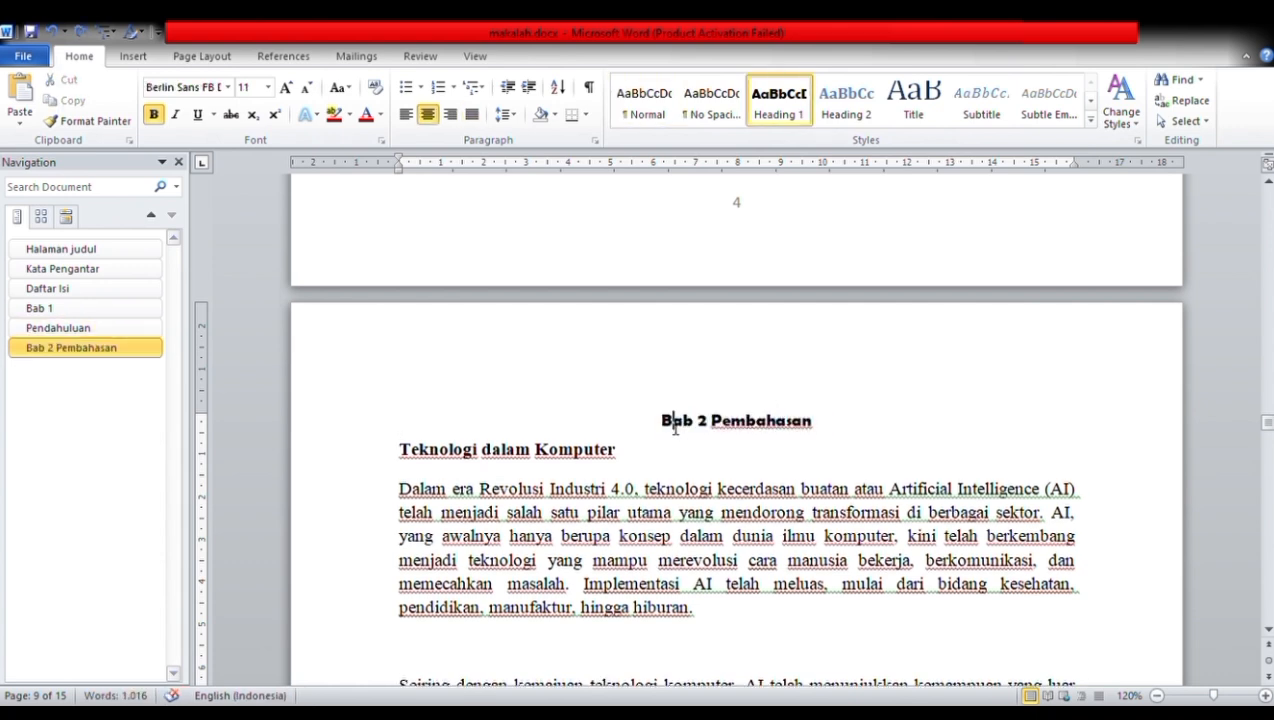
pyautogui.click(711, 421)
pyautogui.hotkey('shift', 'Return')
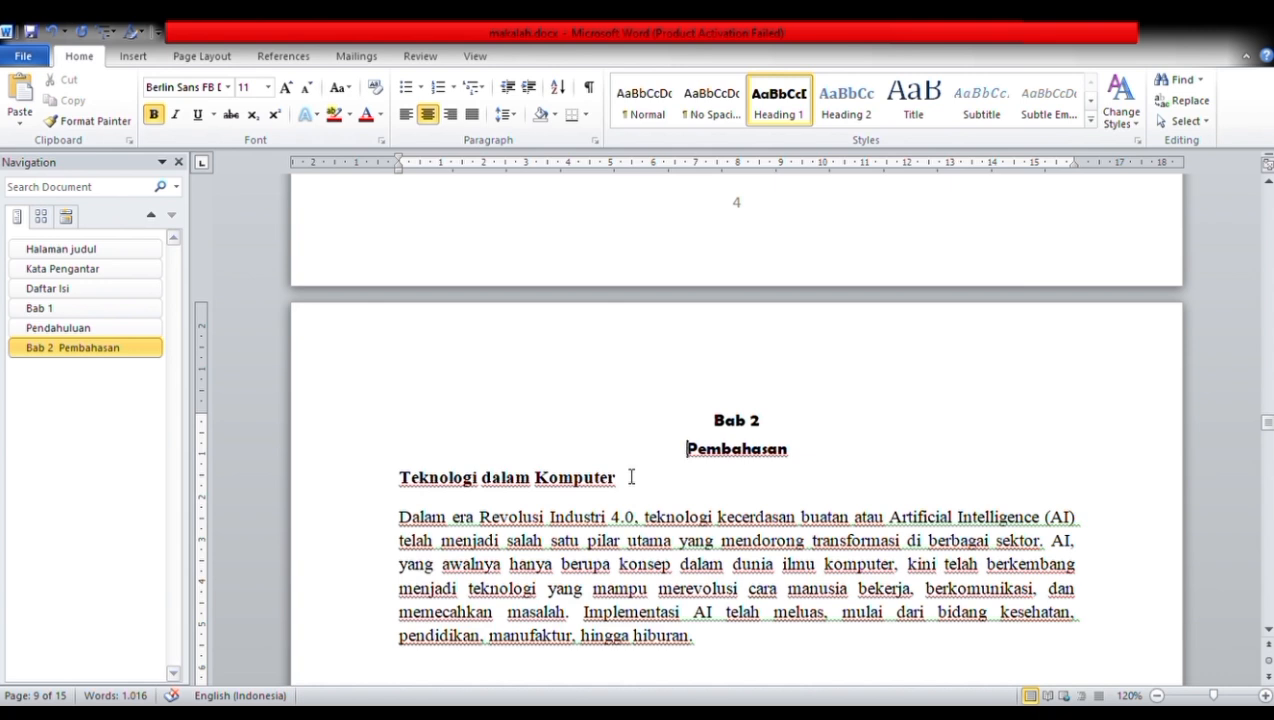
# Step: Apply the Heading 2 style to the subheading "Teknologi dalam Komputer" and change the style's text to black Times New Roman
pyautogui.moveTo(399, 481); pyautogui.dragTo(591, 500)
pyautogui.click(840, 112)
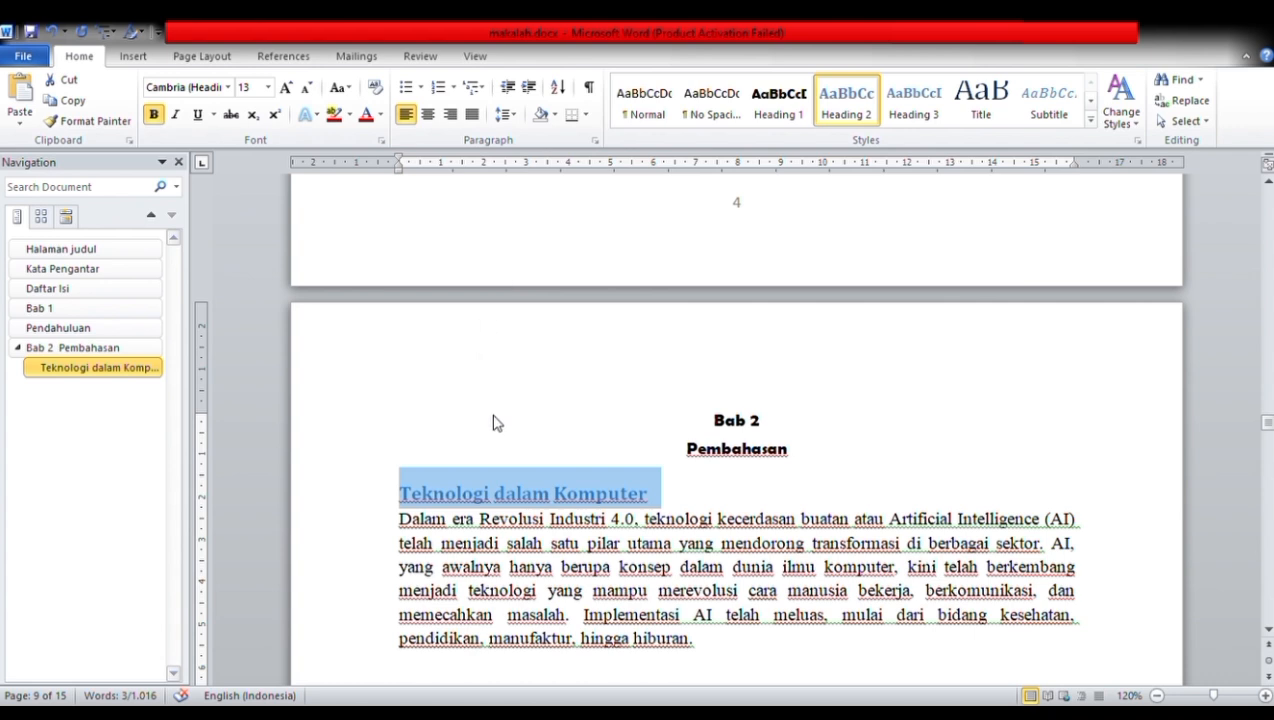
pyautogui.hotkey('ctrl', 'z')
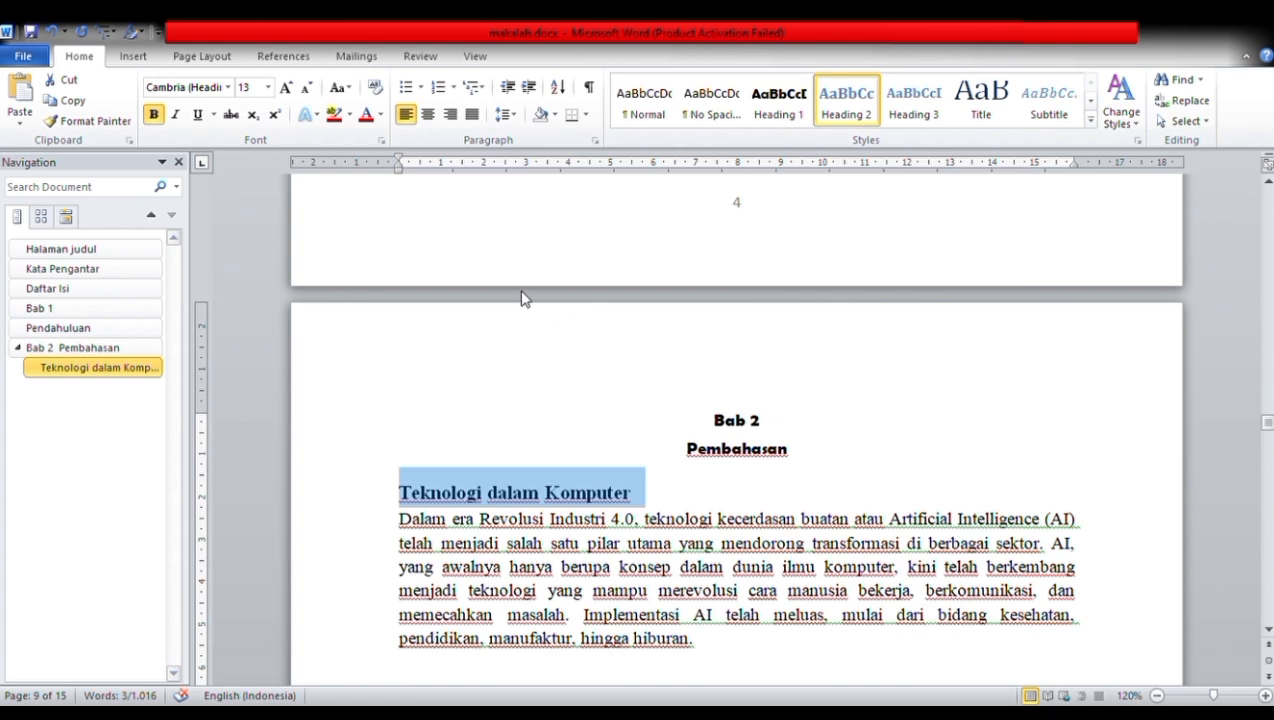
# Step: Number the Heading 2 subheading "Teknologi dalam Komputer" with the uppercase letter format "A."
pyautogui.click(406, 87)
pyautogui.click(439, 88)
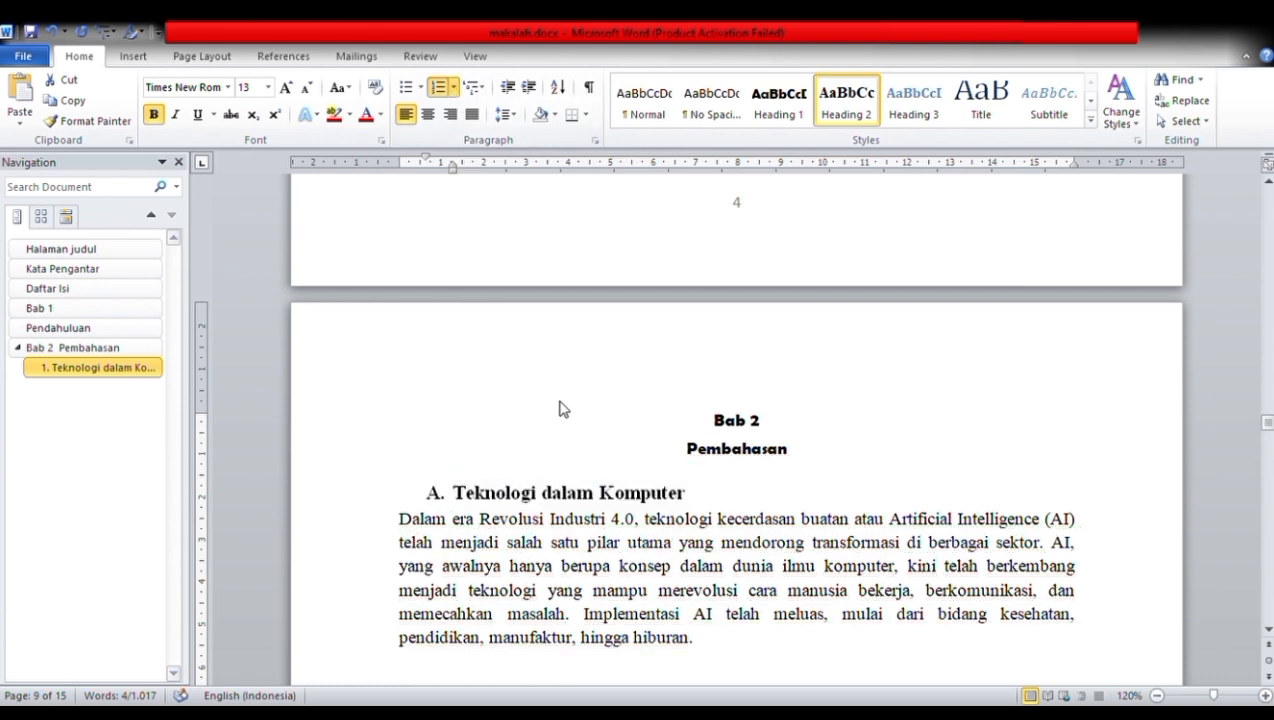
pyautogui.click(504, 489)
pyautogui.moveTo(438, 497); pyautogui.dragTo(673, 503)
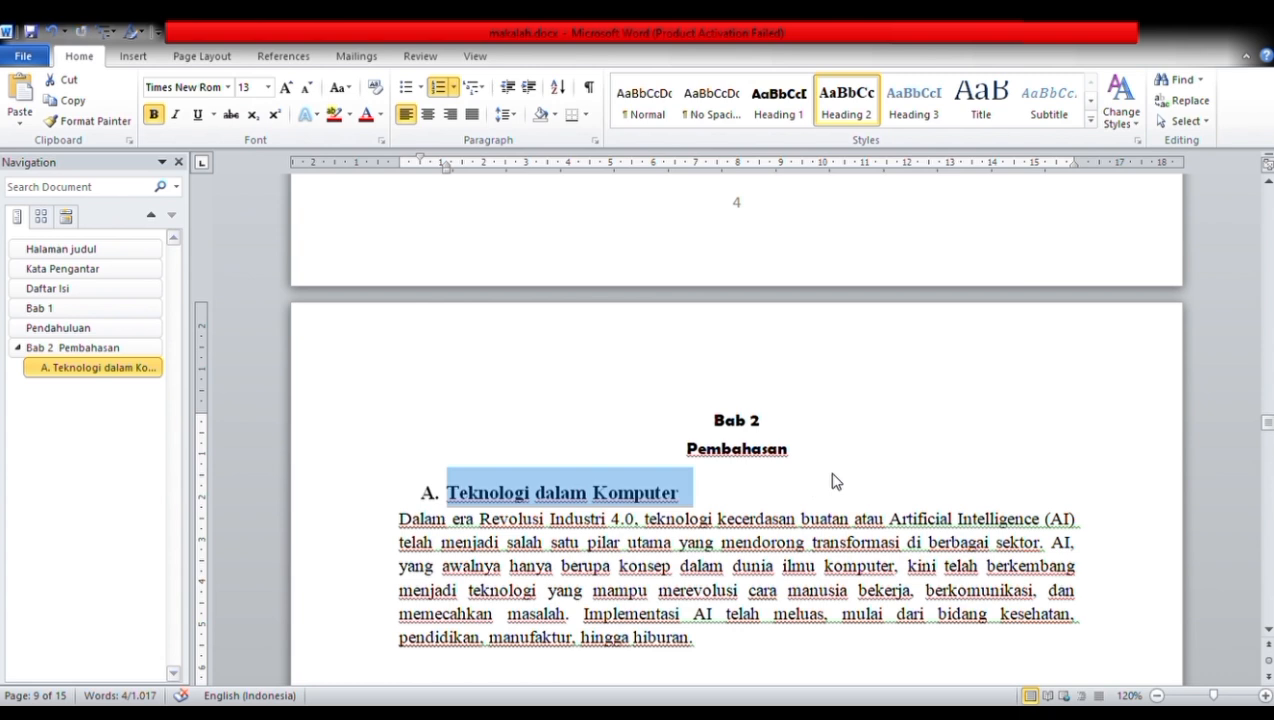
pyautogui.click(814, 600)
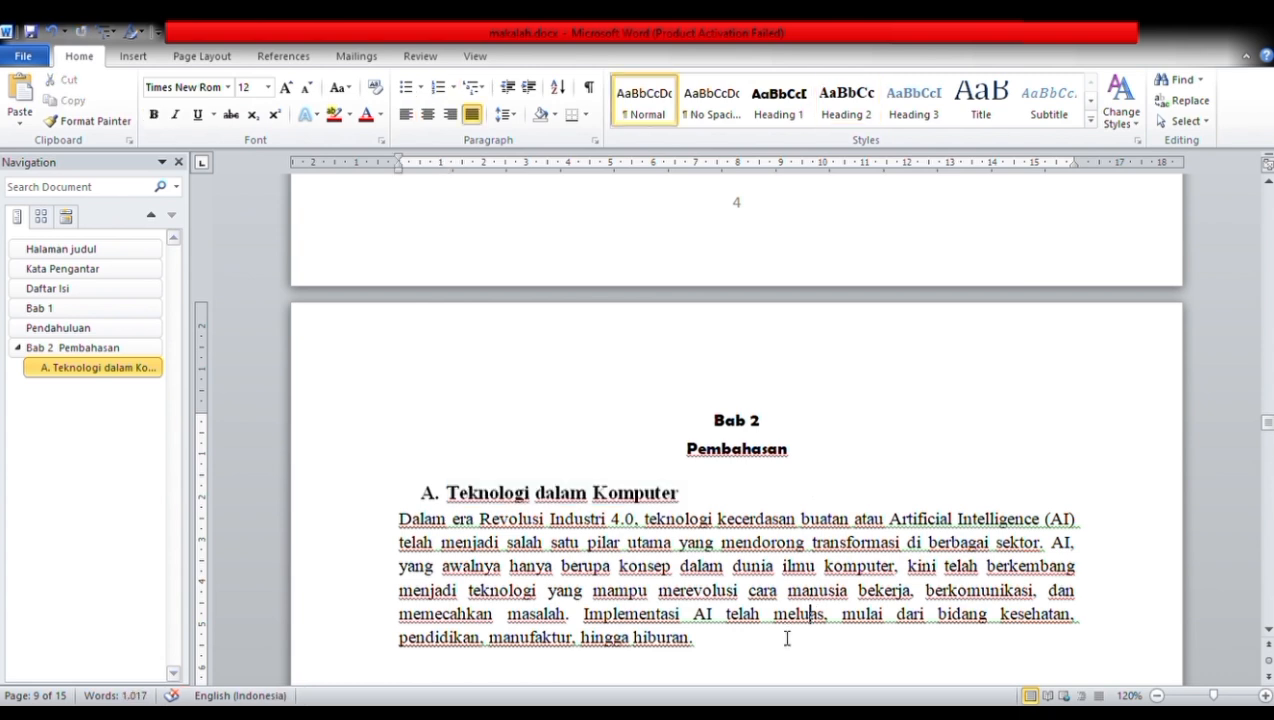
# Step: Try to give "1.2 Rumusan Masalah" in Bab 2 the Heading 2 style with letter numbering, removing its manual number
pyautogui.scroll(-5, 709, 673)
pyautogui.moveTo(409, 612); pyautogui.dragTo(568, 637)
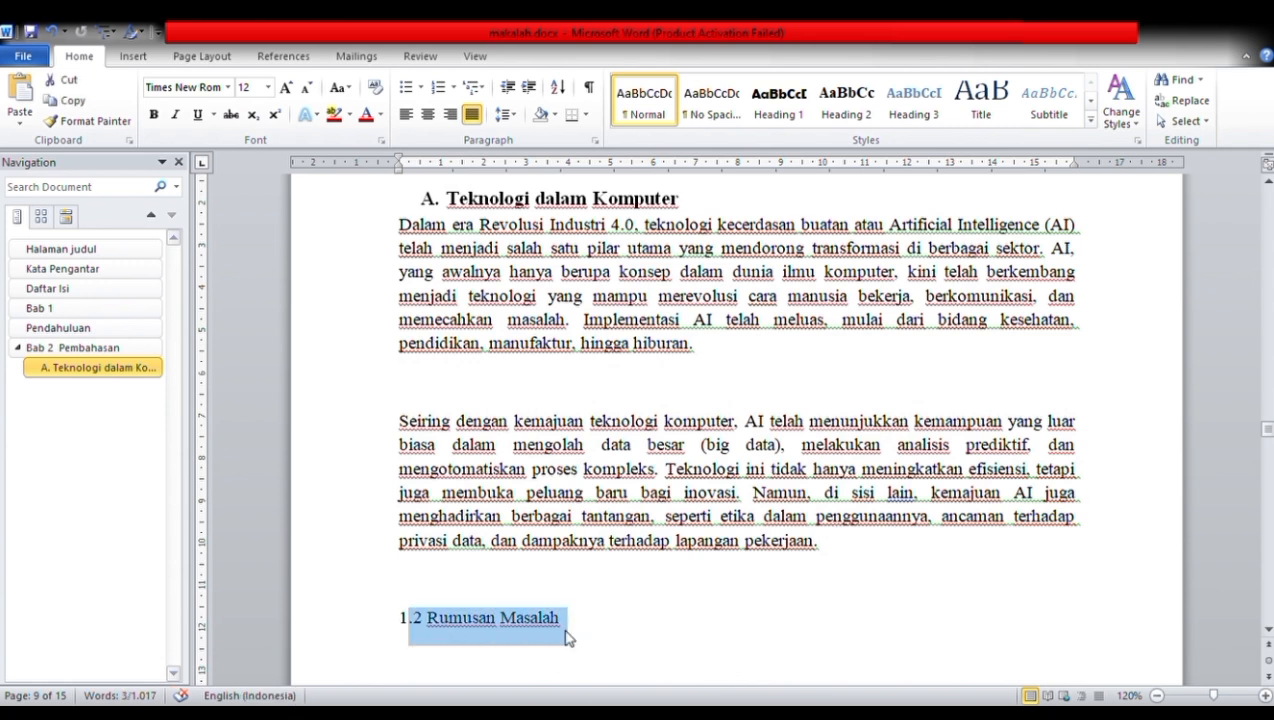
pyautogui.click(848, 92)
pyautogui.click(453, 87)
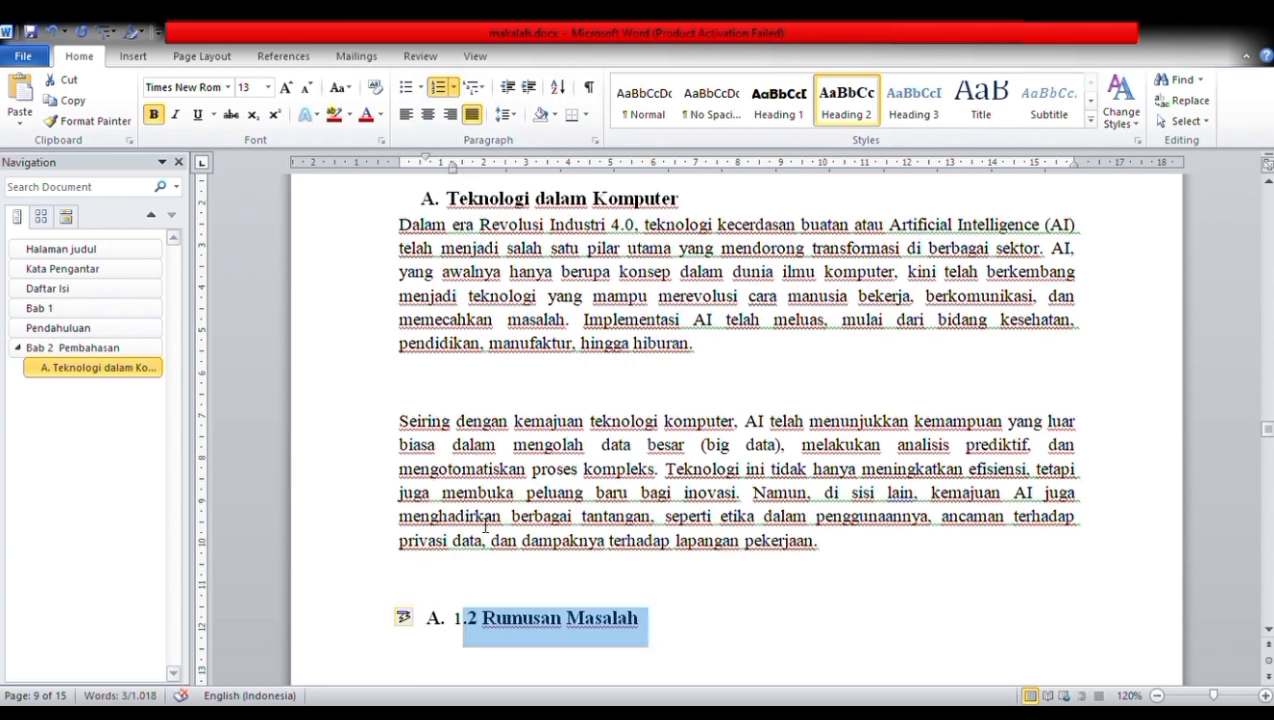
pyautogui.click(446, 630)
pyautogui.click(440, 88)
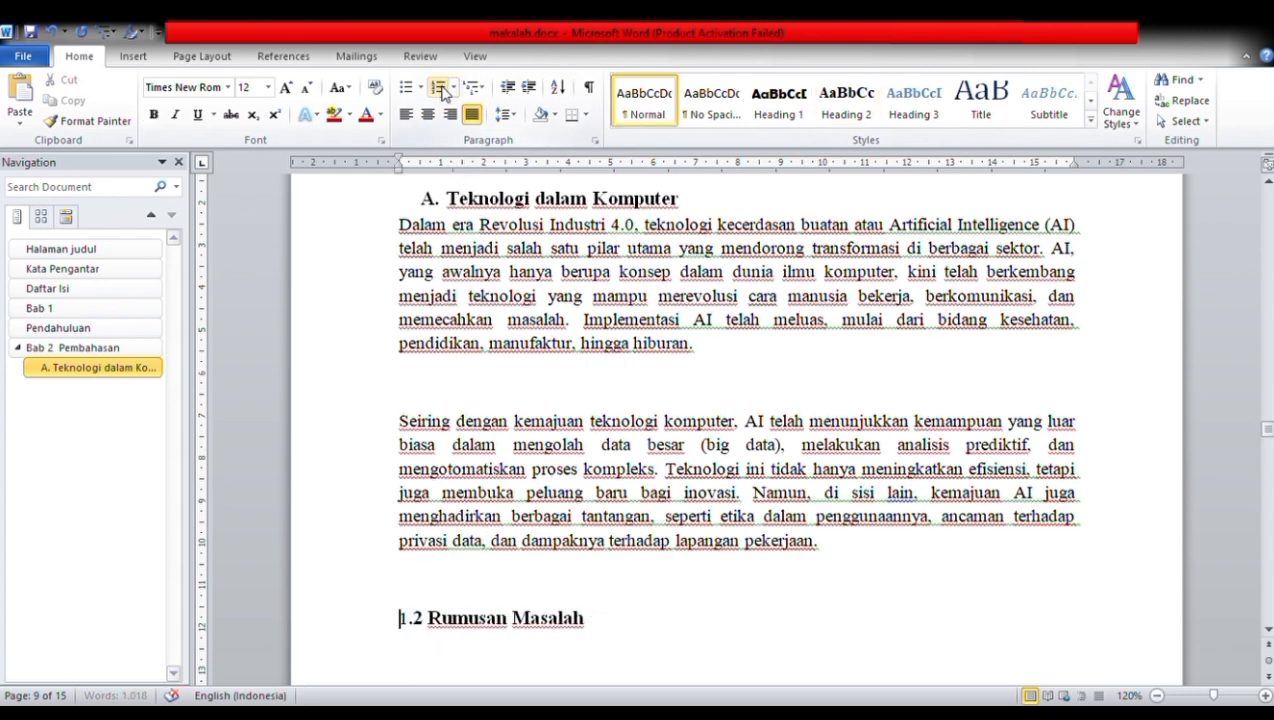
pyautogui.click(442, 90)
pyautogui.click(478, 621)
pyautogui.press('BackSpace')
pyautogui.press('BackSpace')
pyautogui.press('BackSpace')
pyautogui.press('BackSpace')
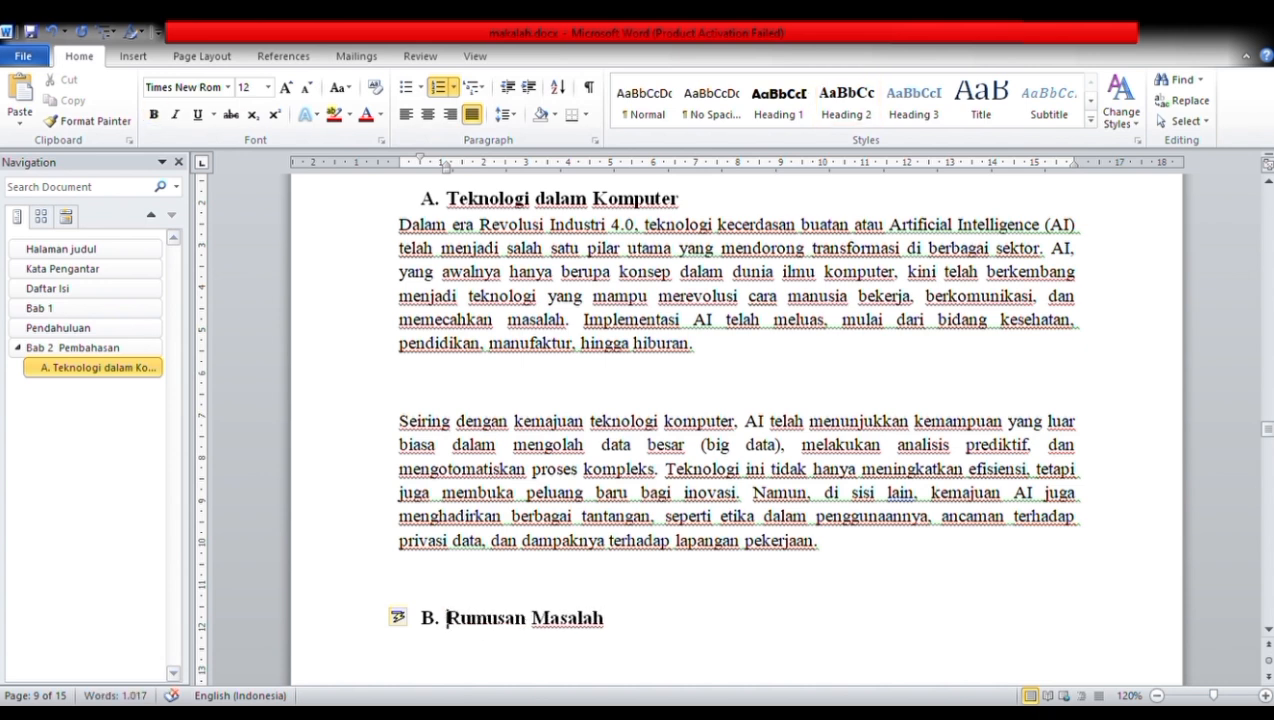
pyautogui.click(736, 630)
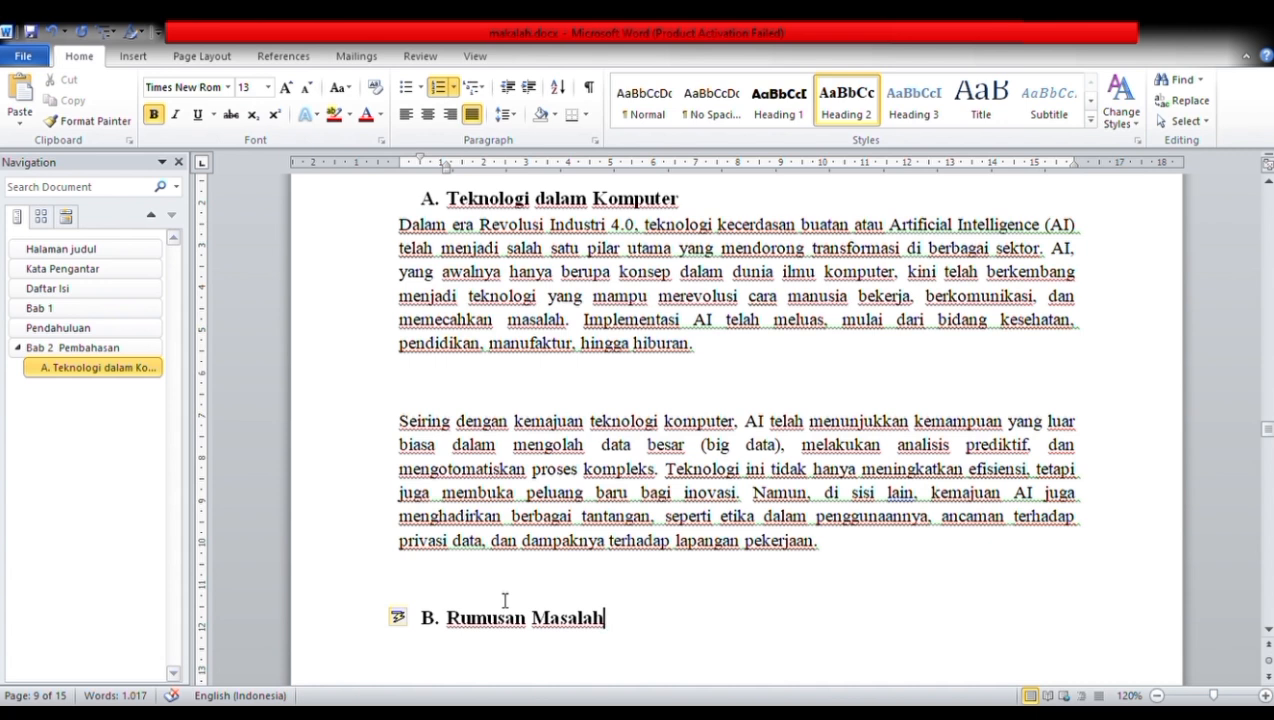
# Step: Undo the numbering, number deletion and Heading 2 style on the Bab 2 line "Rumusan Masalah"
pyautogui.click(501, 563)
pyautogui.click(410, 647)
pyautogui.hotkey('ctrl', 'z')
pyautogui.hotkey('ctrl', 'z')
pyautogui.hotkey('ctrl', 'z')
pyautogui.hotkey('ctrl', 'z')
pyautogui.hotkey('ctrl', 'z')
pyautogui.hotkey('ctrl', 'z')
pyautogui.hotkey('ctrl', 'y')
pyautogui.hotkey('ctrl', 'z')
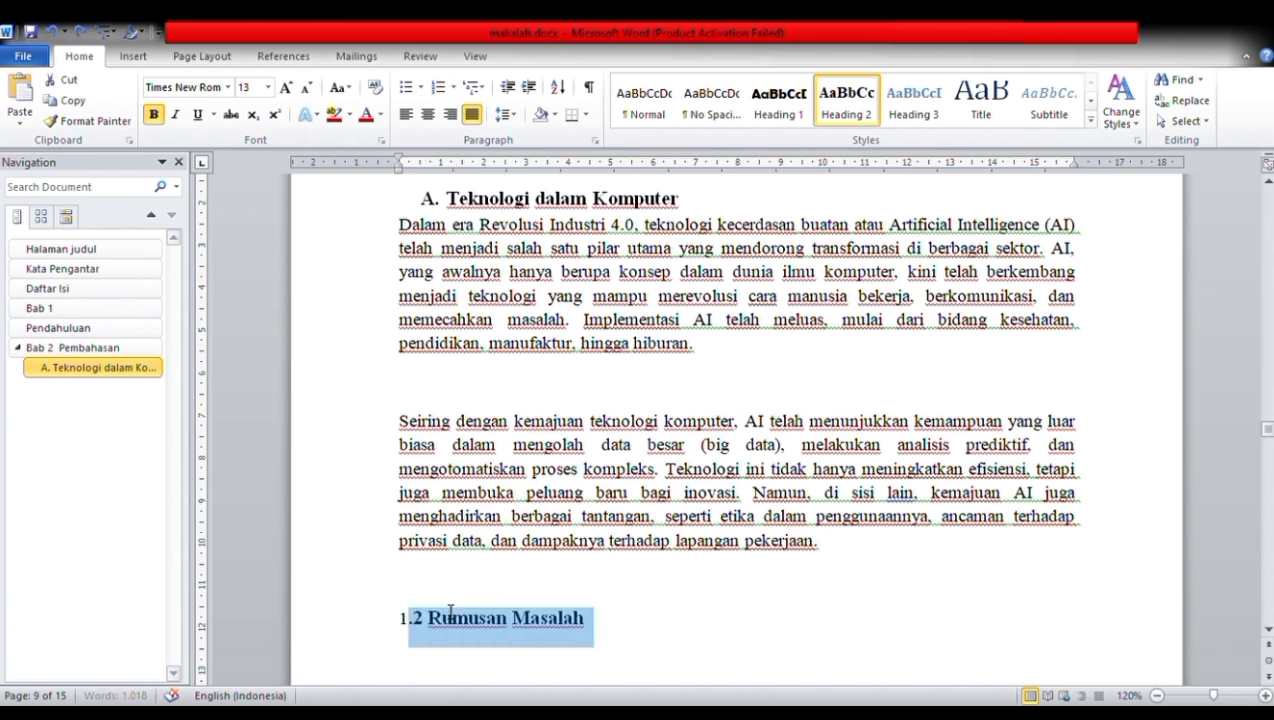
pyautogui.hotkey('ctrl', 'z')
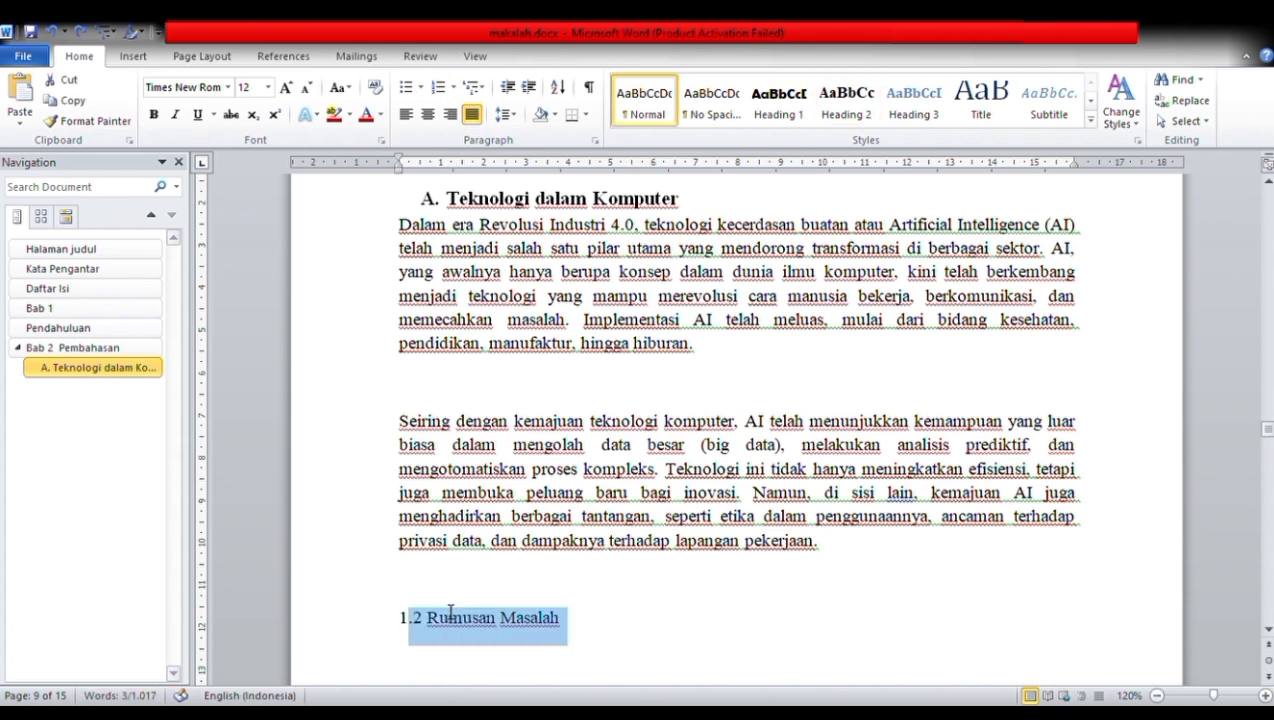
# Step: Delete the manual number "1.2" before "Rumusan Masalah" in Bab 2 and apply the Heading 2 style to the line
pyautogui.doubleClick(441, 620)
pyautogui.click(428, 618)
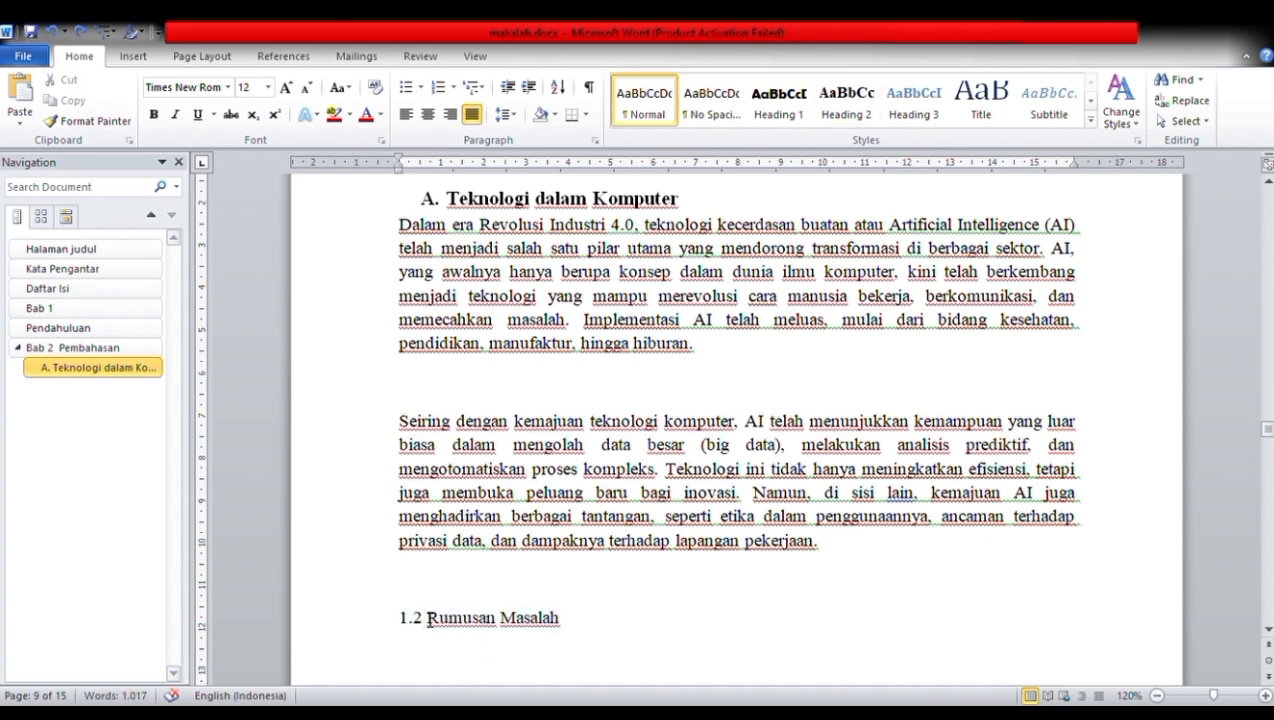
pyautogui.press('BackSpace')
pyautogui.press('BackSpace')
pyautogui.press('BackSpace')
pyautogui.press('BackSpace')
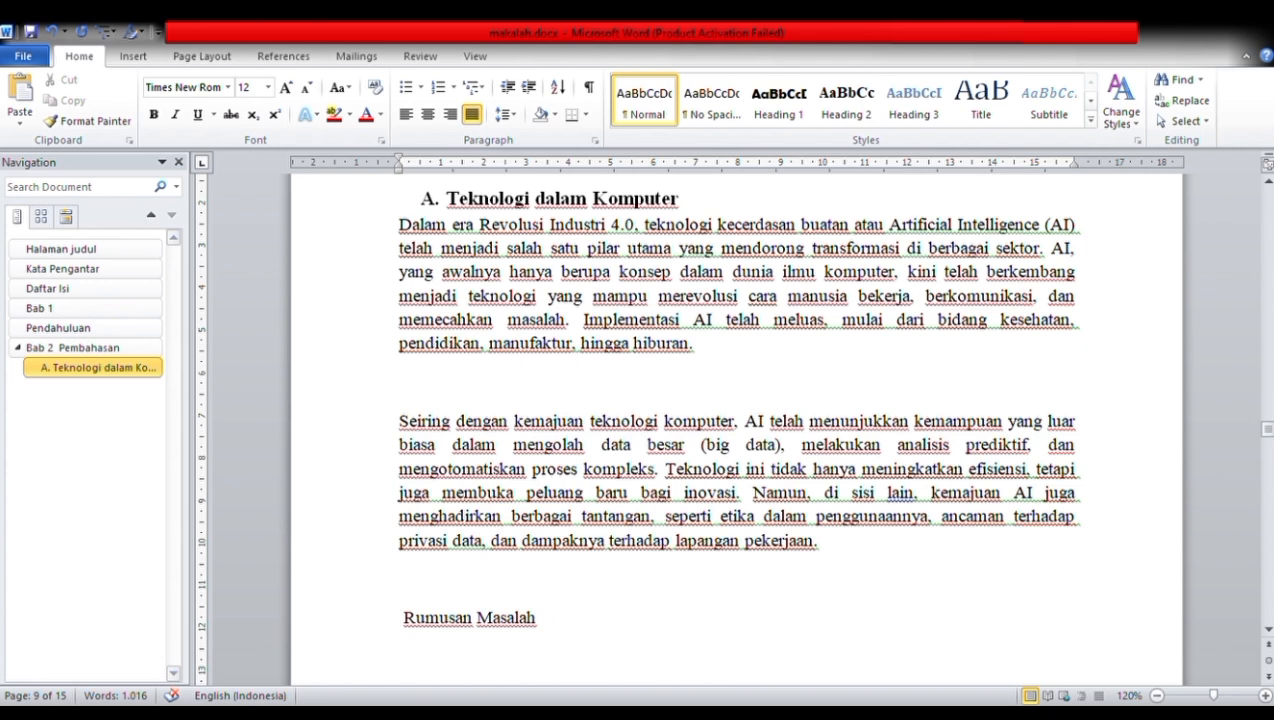
pyautogui.moveTo(401, 621); pyautogui.dragTo(579, 621)
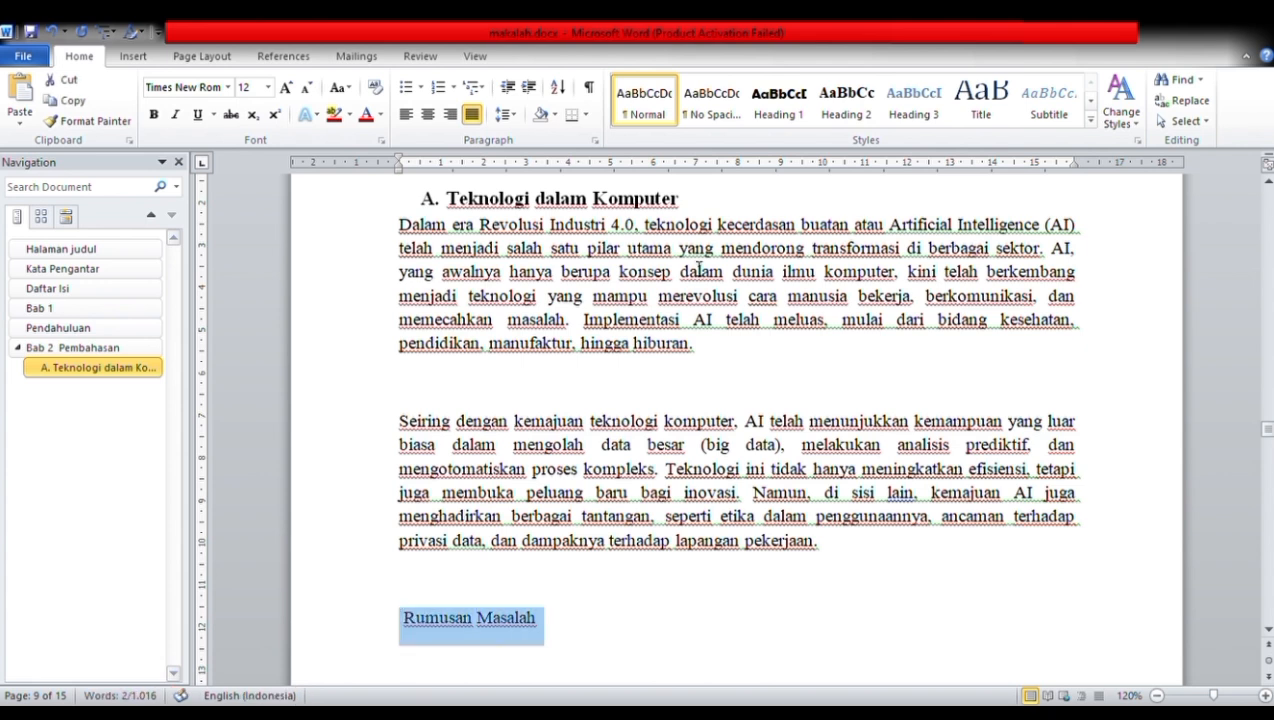
pyautogui.click(846, 104)
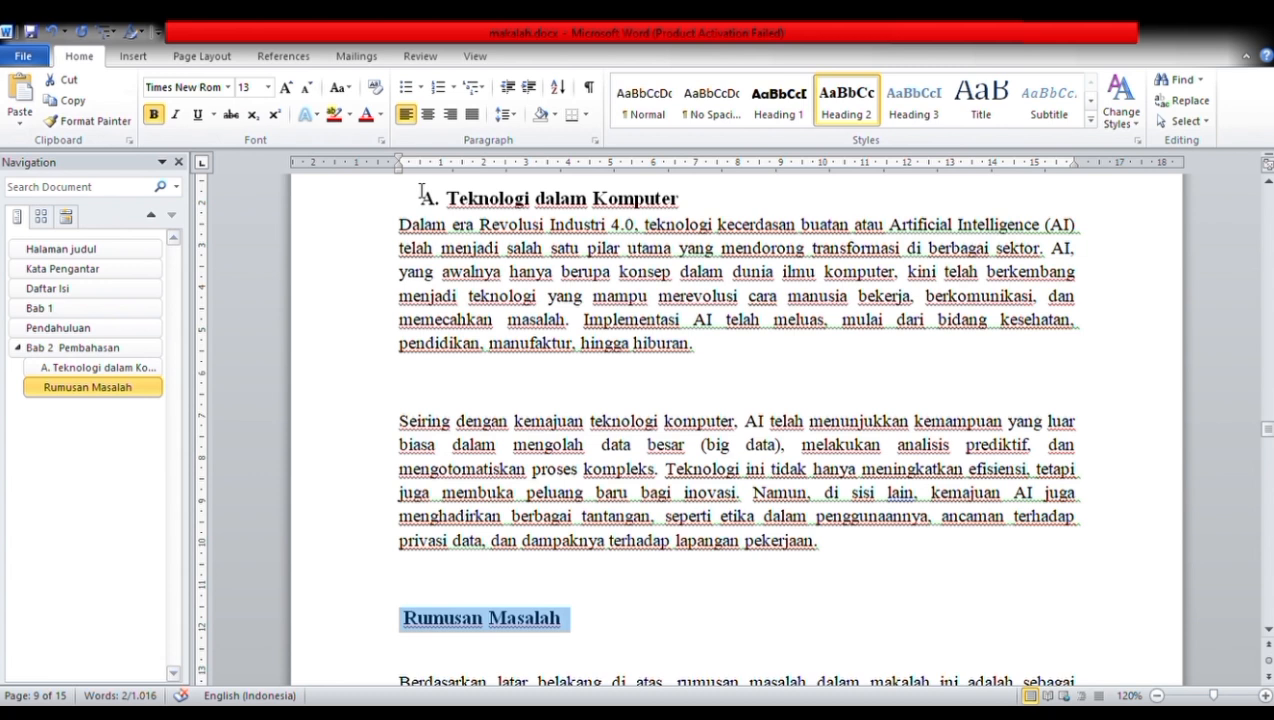
# Step: Copy the formatting of "A. Teknologi dalam Komputer" onto "Rumusan Masalah" with Format Painter so it continues the numbering as "B."
pyautogui.click(462, 198)
pyautogui.moveTo(446, 198); pyautogui.dragTo(672, 199)
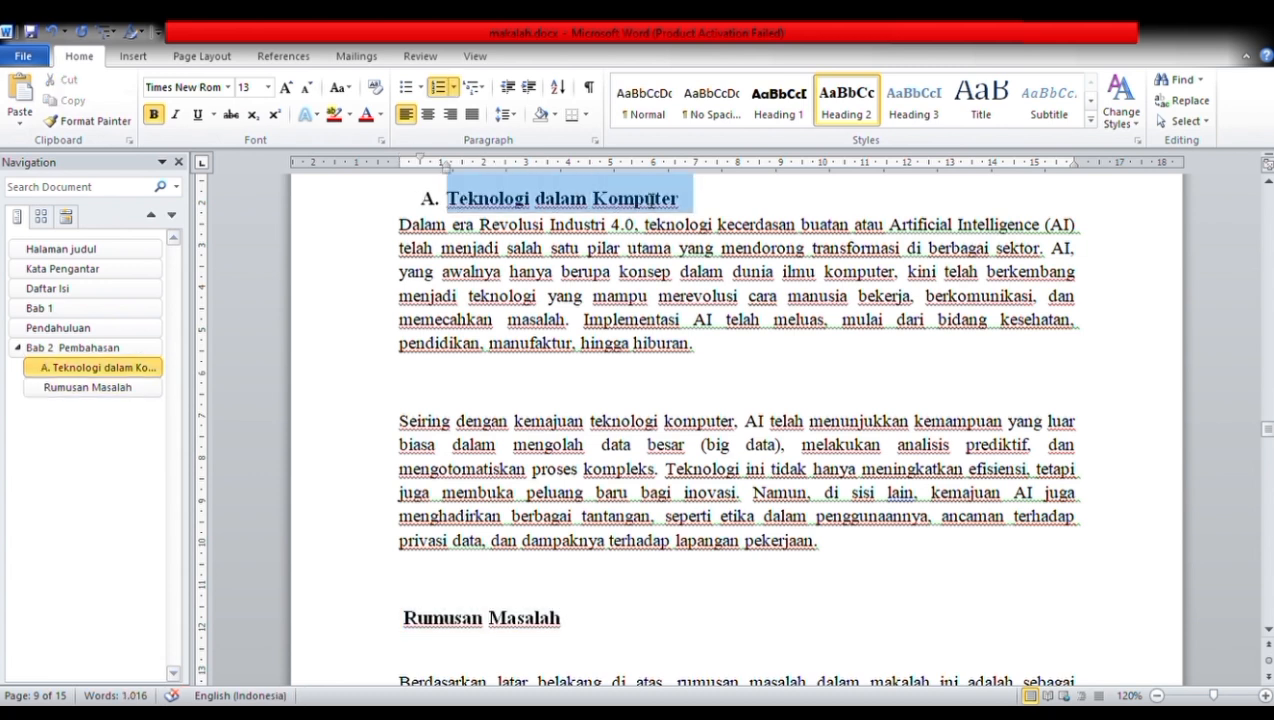
pyautogui.click(825, 172)
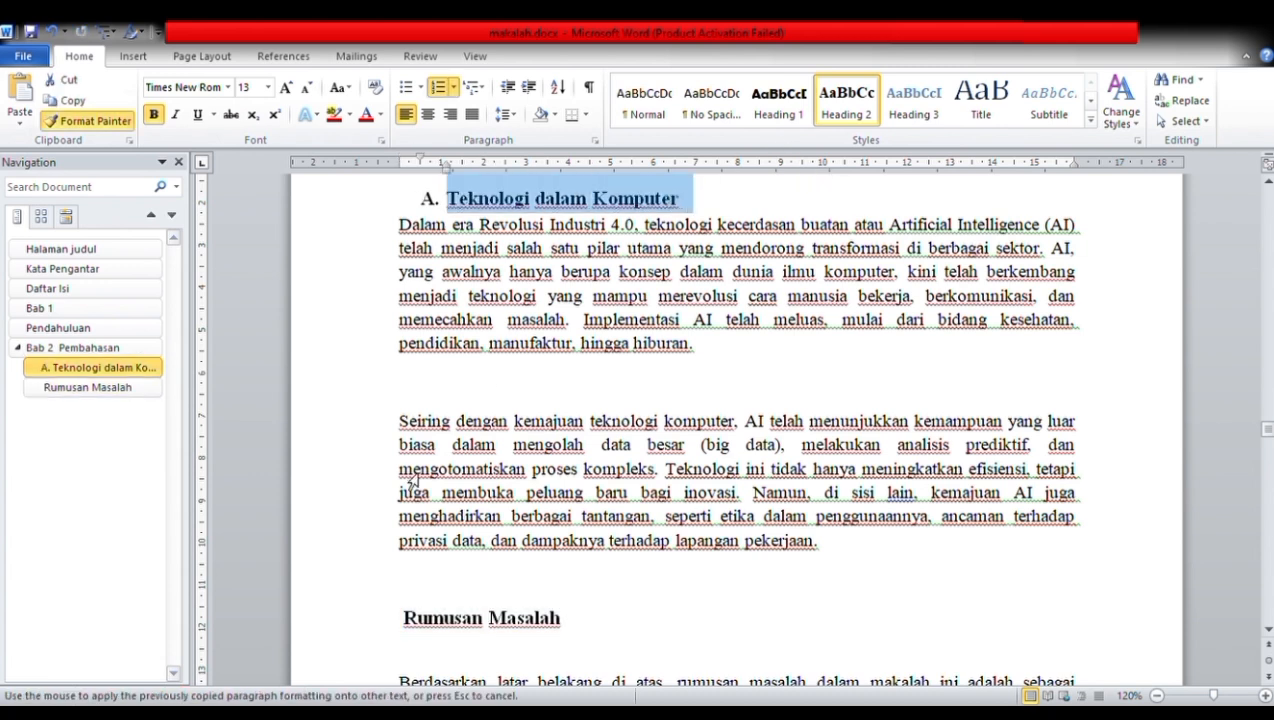
pyautogui.moveTo(404, 617); pyautogui.dragTo(412, 619)
pyautogui.click(410, 619)
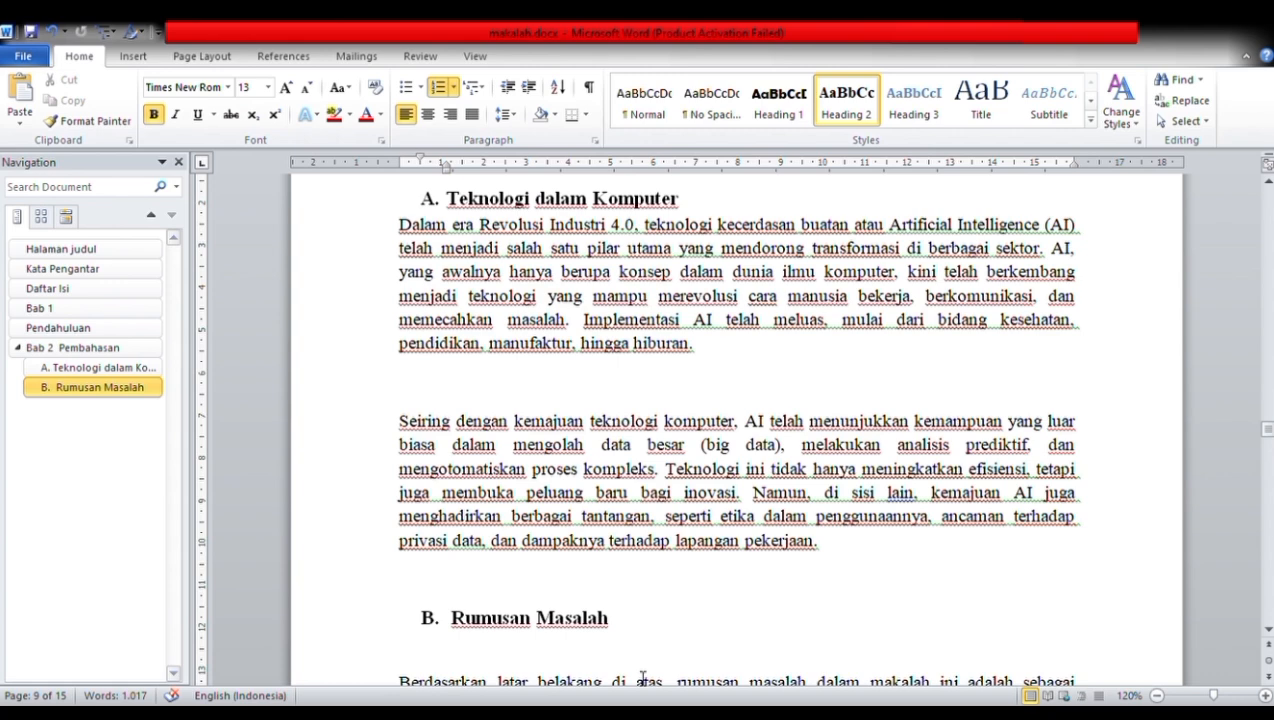
# Step: Apply the Heading 1 style to "Bab 3 Hasil dari Pembahasan" and put "Hasil dari Pembahasan" on a second line within the heading
pyautogui.press('Down')
pyautogui.press('Down')
pyautogui.press('Down')
pyautogui.scroll(-15, 698, 665)
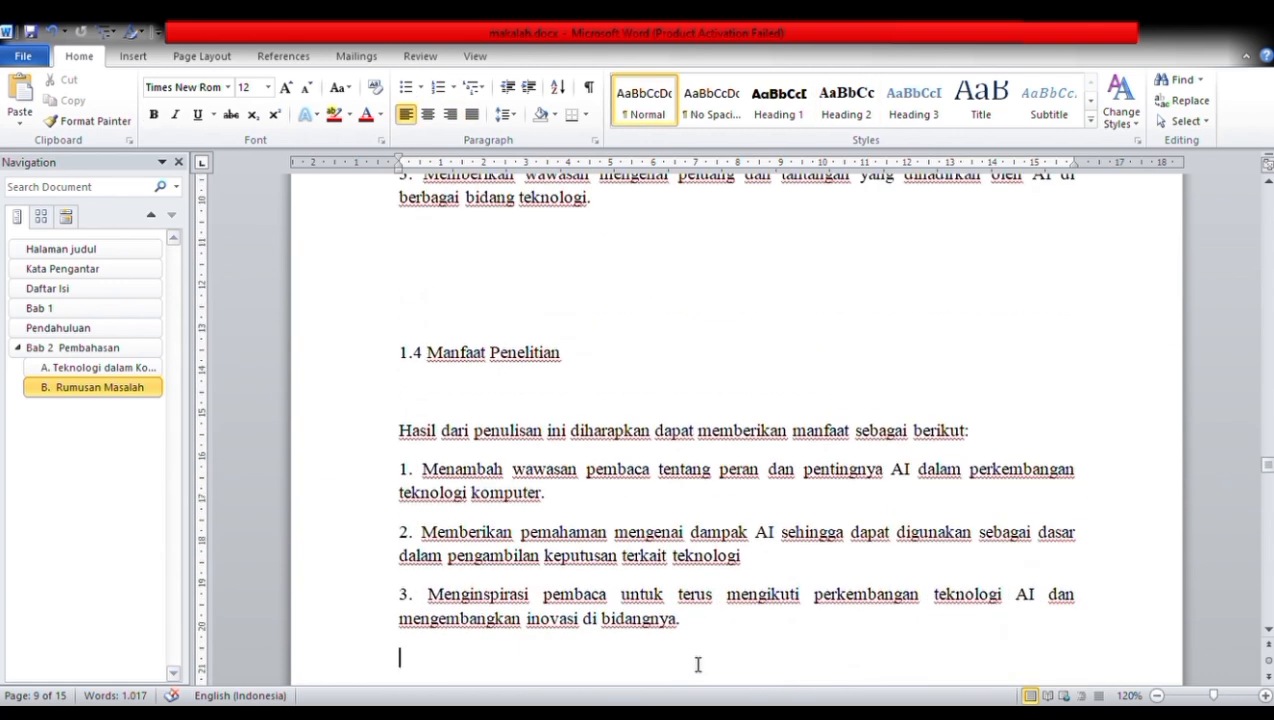
pyautogui.moveTo(400, 388); pyautogui.dragTo(642, 385)
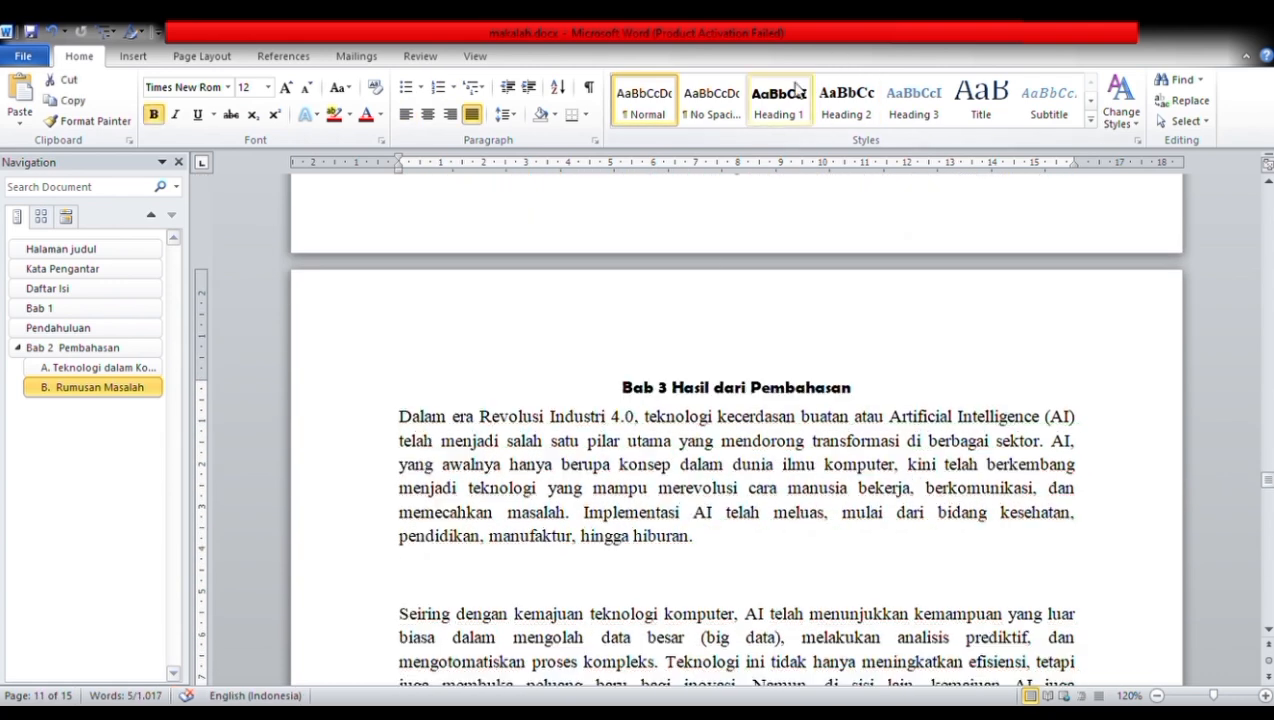
pyautogui.click(789, 86)
pyautogui.click(676, 391)
pyautogui.press('Return')
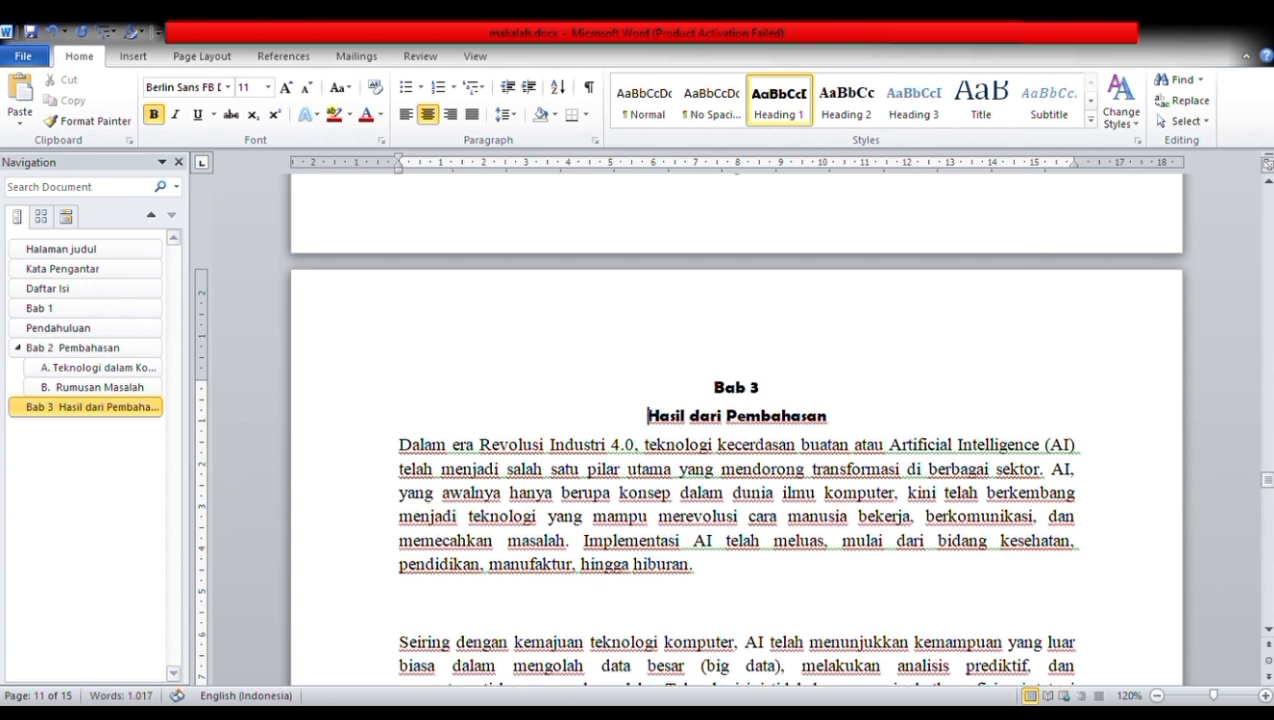
pyautogui.click(555, 389)
# Step: Delete "Dalam era" and "4.0," from the first Bab 3 paragraph and split "Revolusi Industri teknologi" onto its own line
pyautogui.click(636, 449)
pyautogui.press('BackSpace')
pyautogui.press('BackSpace')
pyautogui.press('BackSpace')
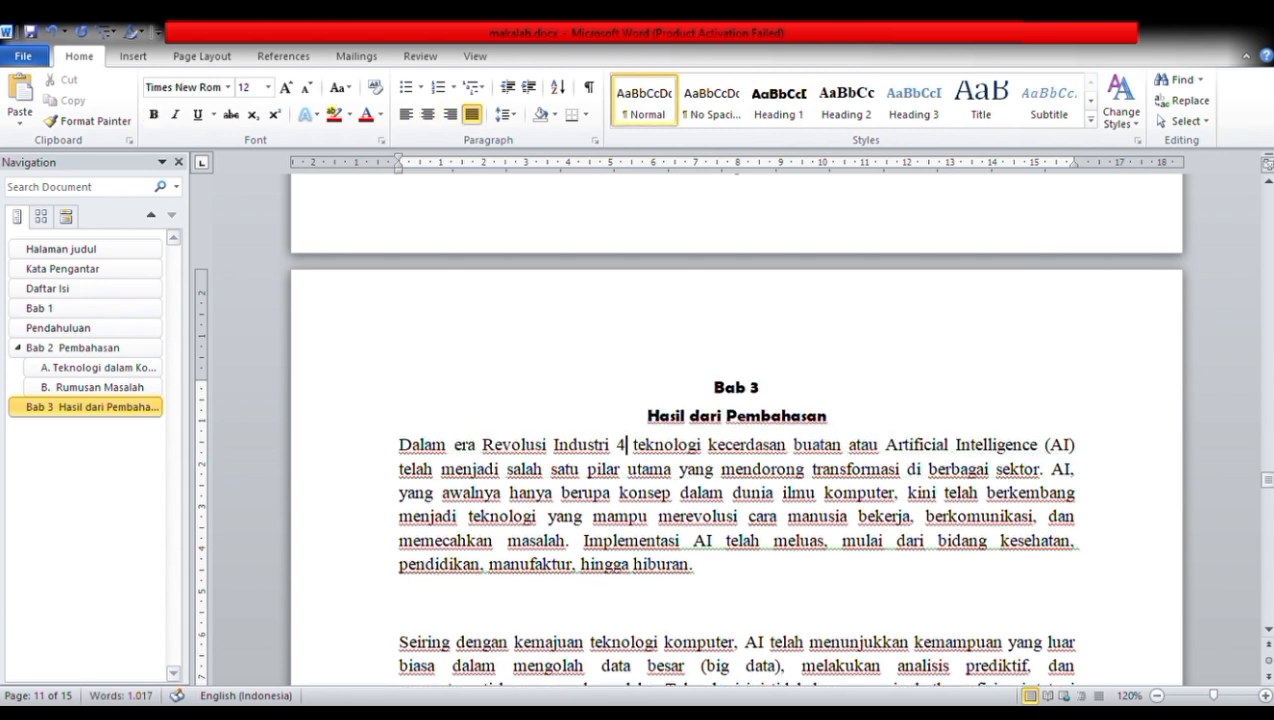
pyautogui.click(455, 449)
pyautogui.press('BackSpace')
pyautogui.press('BackSpace')
pyautogui.press('BackSpace')
pyautogui.press('BackSpace')
pyautogui.press('BackSpace')
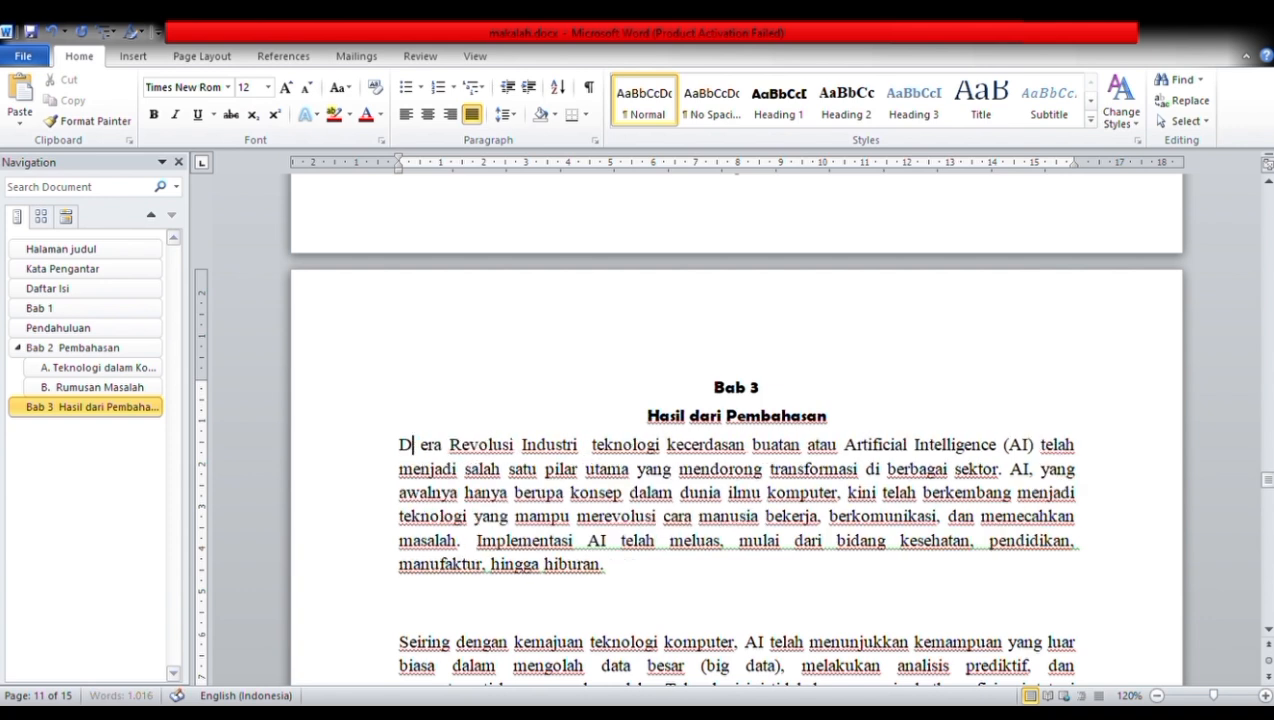
pyautogui.click(437, 455)
pyautogui.press('BackSpace')
pyautogui.press('BackSpace')
pyautogui.press('BackSpace')
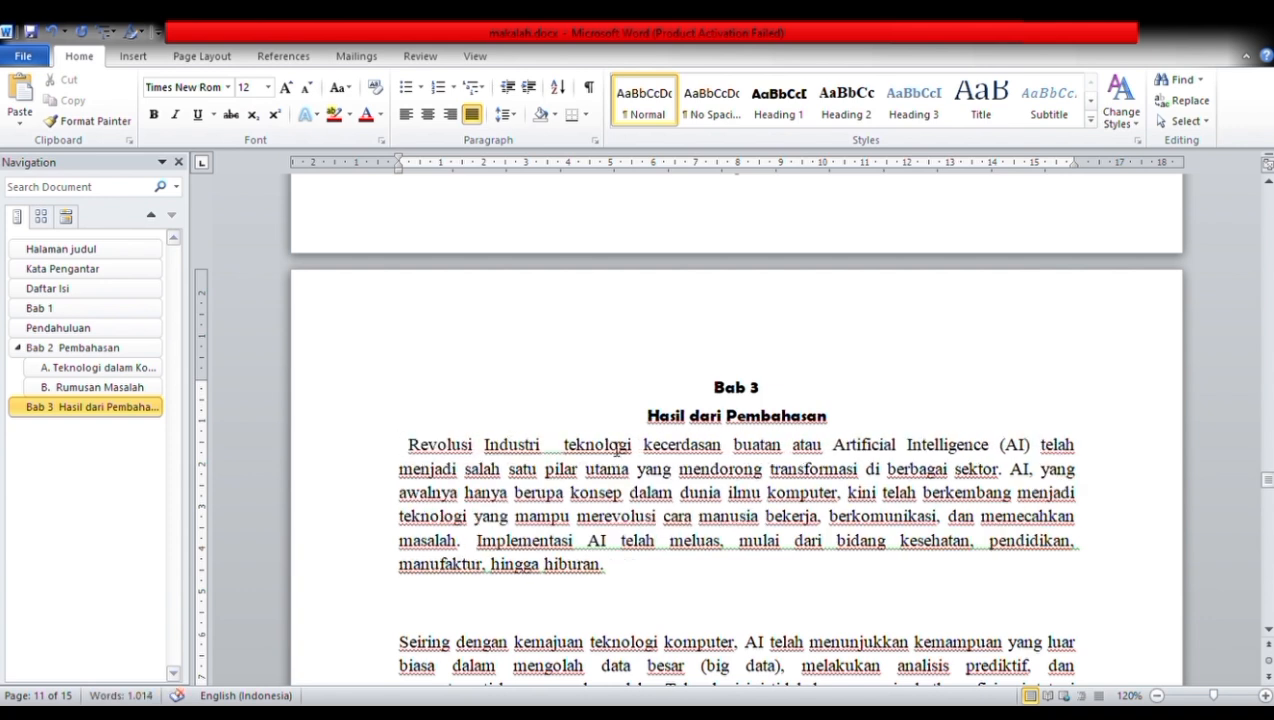
pyautogui.click(568, 453)
pyautogui.press('BackSpace')
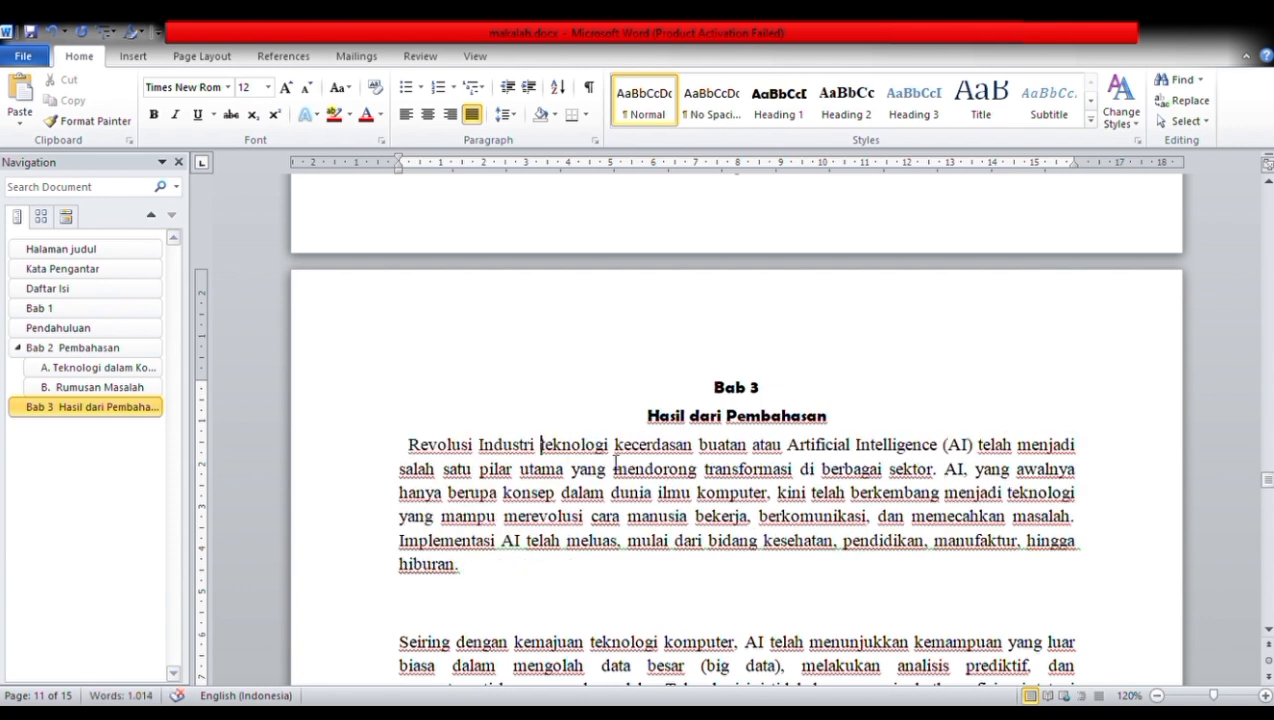
pyautogui.click(611, 447)
pyautogui.press('Return')
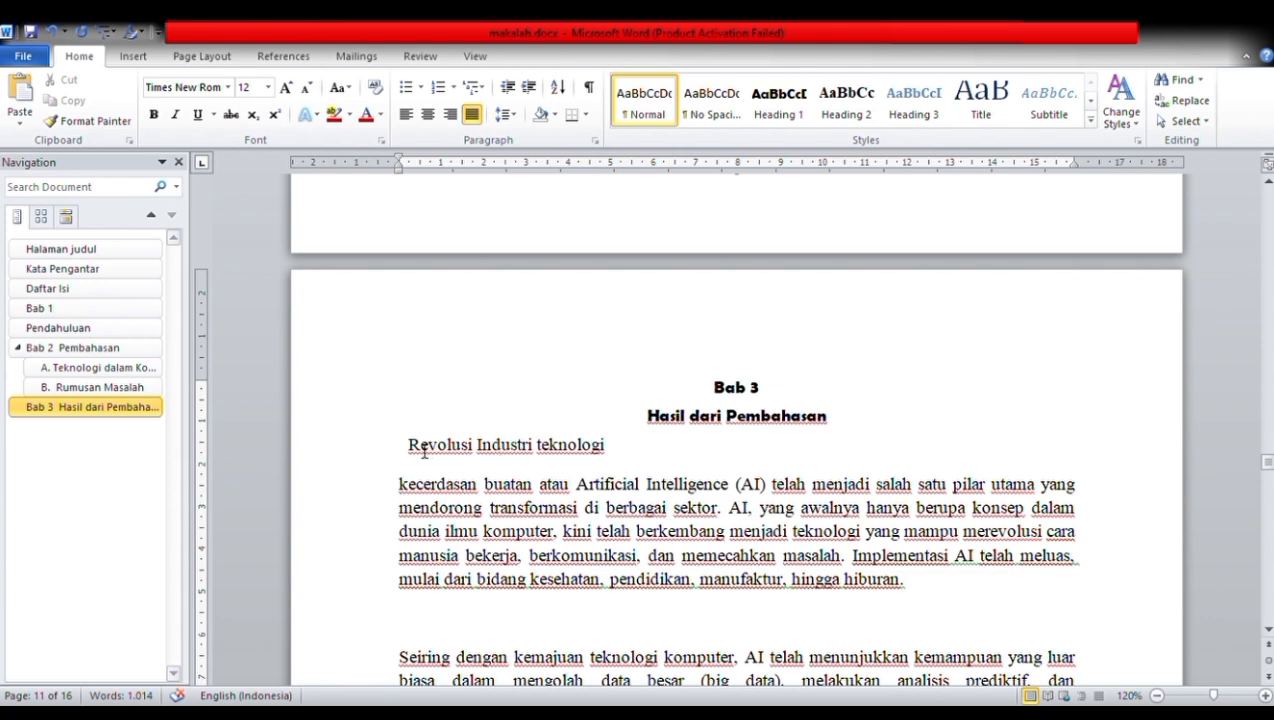
# Step: Apply the Heading 2 style to "Revolusi Industri teknologi" and number it with the uppercase letter format "A."
pyautogui.moveTo(424, 452); pyautogui.dragTo(609, 458)
pyautogui.click(826, 118)
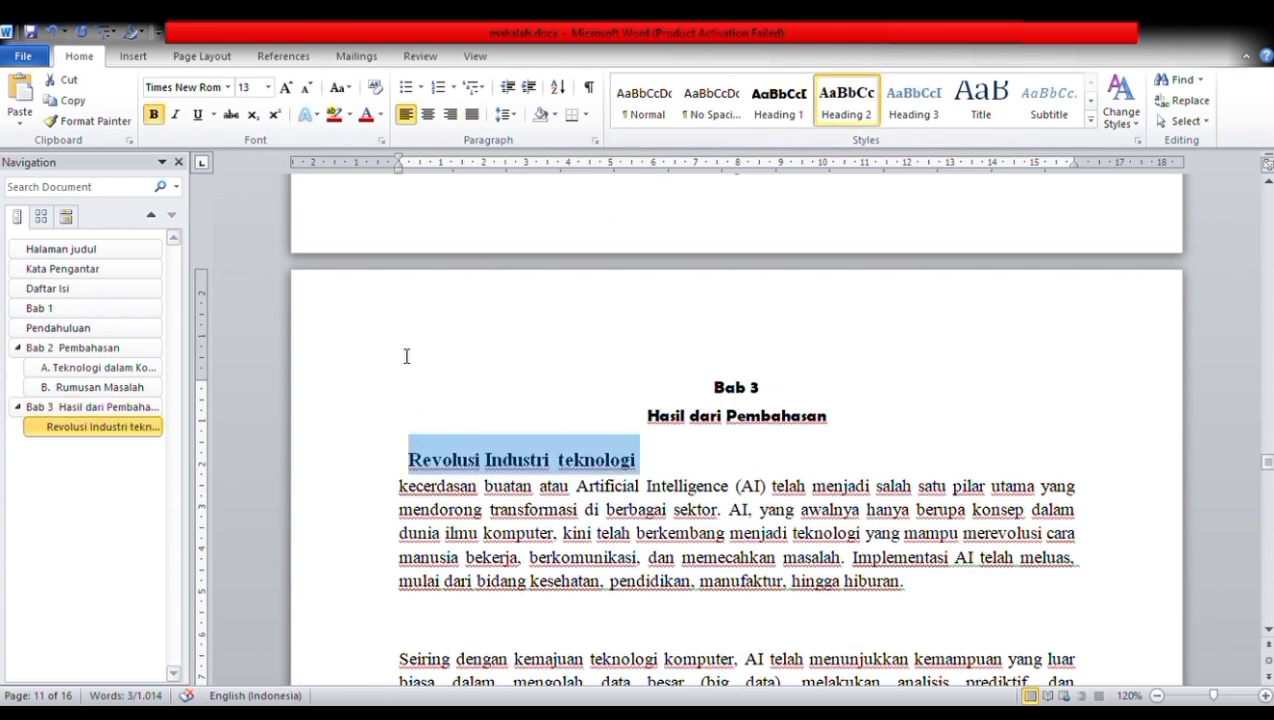
pyautogui.click(438, 87)
pyautogui.click(468, 363)
# Step: Delete the manual number "1.2" before "Rumusan Masalah" in Bab 3 and apply the Heading 2 style to the line
pyautogui.press('Down')
pyautogui.press('Down')
pyautogui.press('Down')
pyautogui.press('Down')
pyautogui.press('Down')
pyautogui.press('Down')
pyautogui.press('Down')
pyautogui.press('Down')
pyautogui.press('Down')
pyautogui.press('Down')
pyautogui.press('Down')
pyautogui.press('Down')
pyautogui.press('Down')
pyautogui.press('Down')
pyautogui.press('Down')
pyautogui.press('Down')
pyautogui.press('Down')
pyautogui.press('Down')
pyautogui.press('Down')
pyautogui.press('Down')
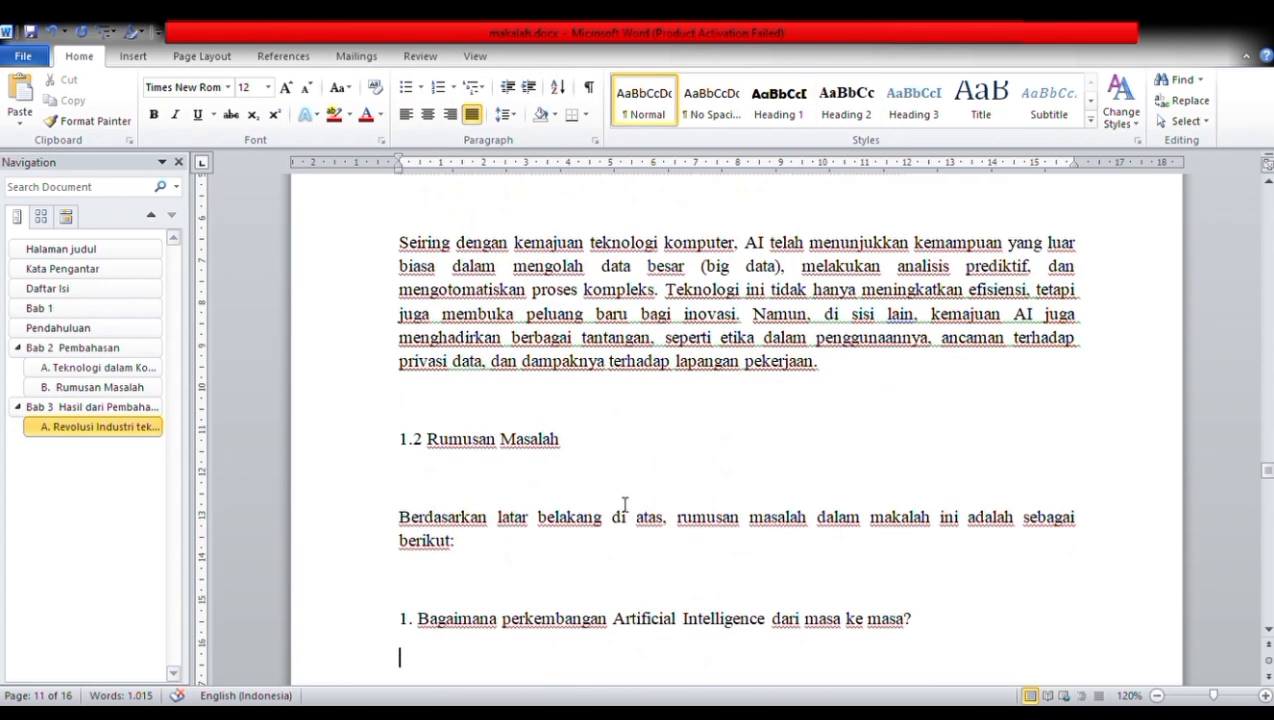
pyautogui.click(430, 442)
pyautogui.press('BackSpace')
pyautogui.press('BackSpace')
pyautogui.press('BackSpace')
pyautogui.press('BackSpace')
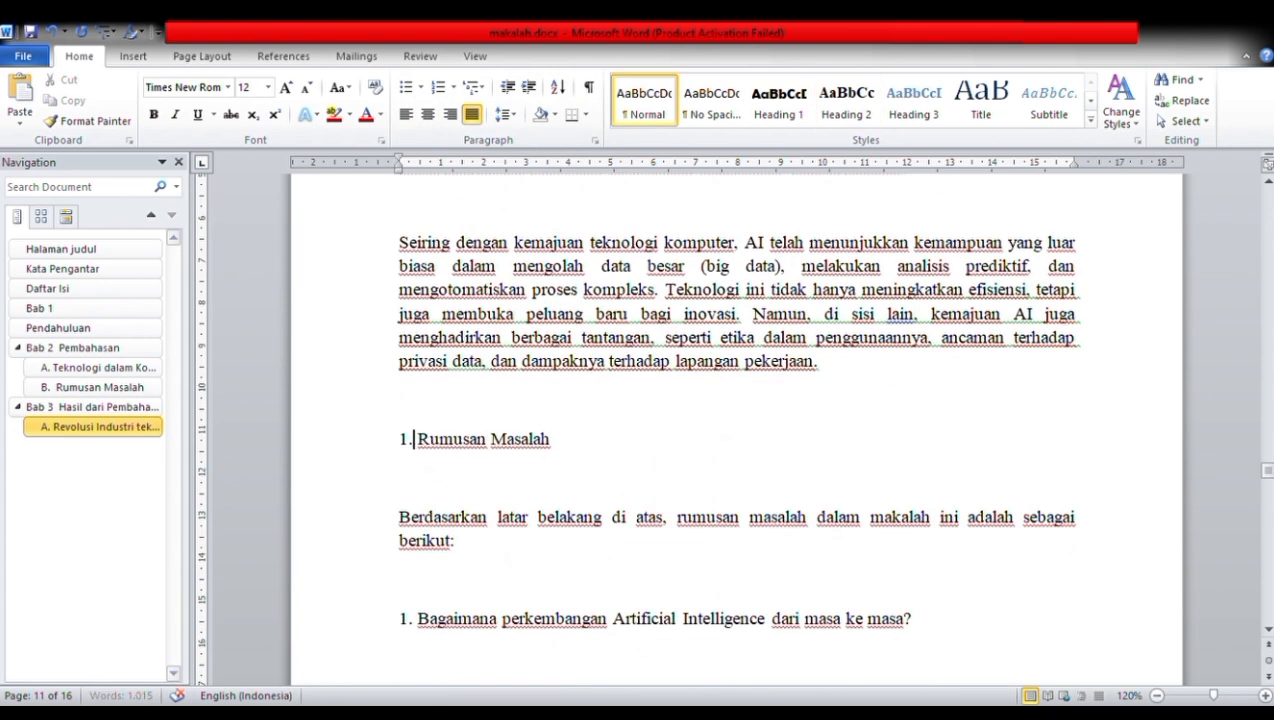
pyautogui.keyDown('shift'); pyautogui.click(550, 440); pyautogui.keyUp('shift')
pyautogui.click(846, 100)
# Step: Copy the formatting of "A. Revolusi Industri teknologi" onto the Bab 3 subheading "Rumusan Masalah" with Format Painter to number it "B."
pyautogui.click(514, 295)
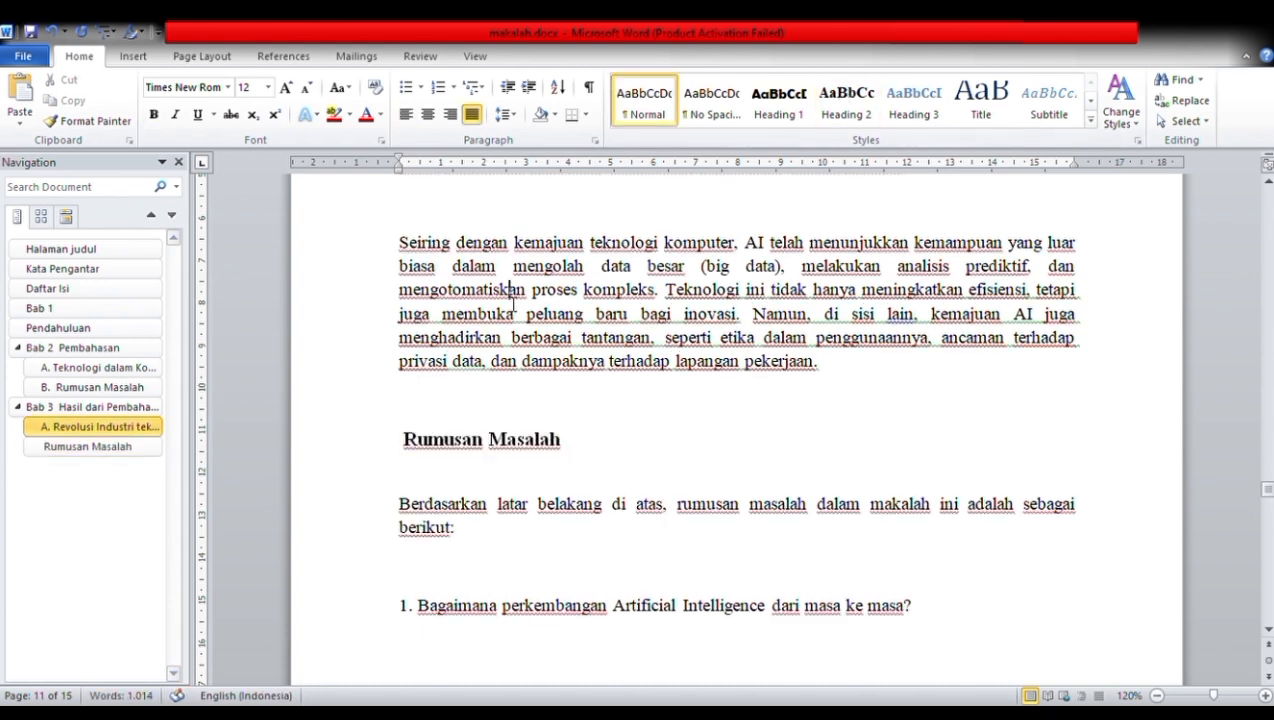
pyautogui.press('Up')
pyautogui.press('Up')
pyautogui.press('Up')
pyautogui.press('Up')
pyautogui.press('Up')
pyautogui.press('Up')
pyautogui.press('Up')
pyautogui.press('Up')
pyautogui.press('Up')
pyautogui.press('Up')
pyautogui.moveTo(474, 230); pyautogui.dragTo(700, 230)
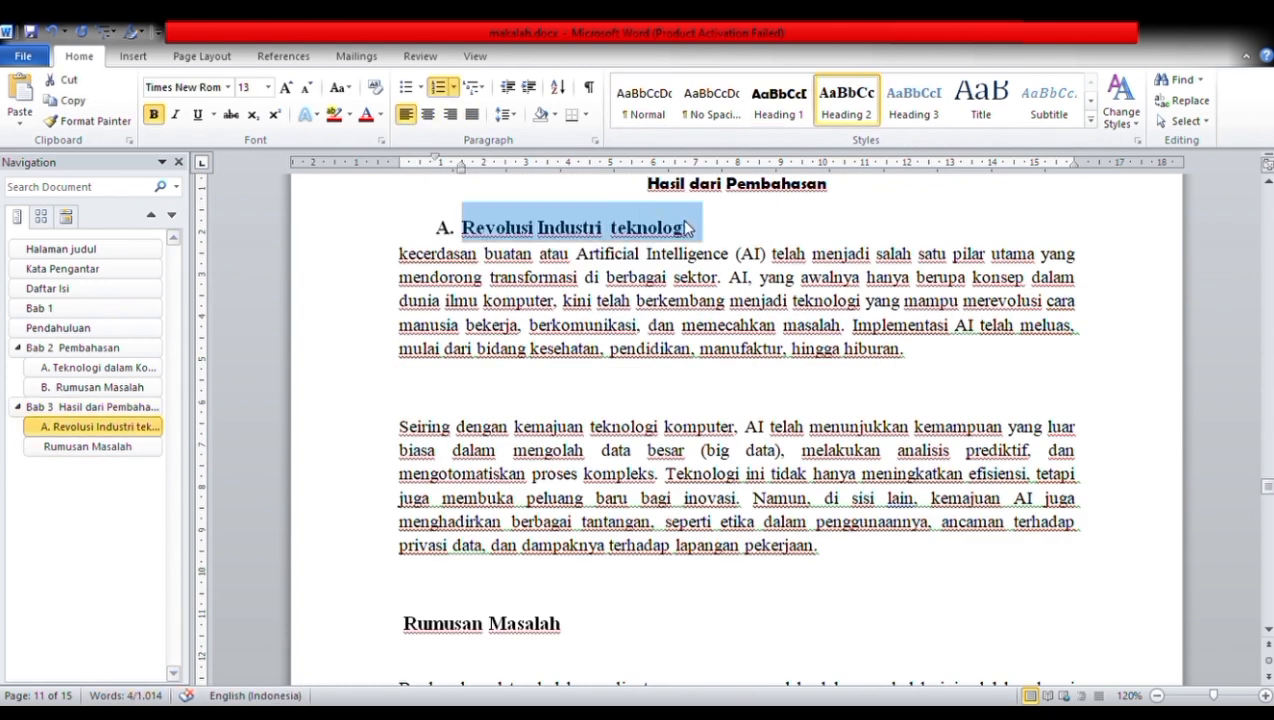
pyautogui.click(88, 121)
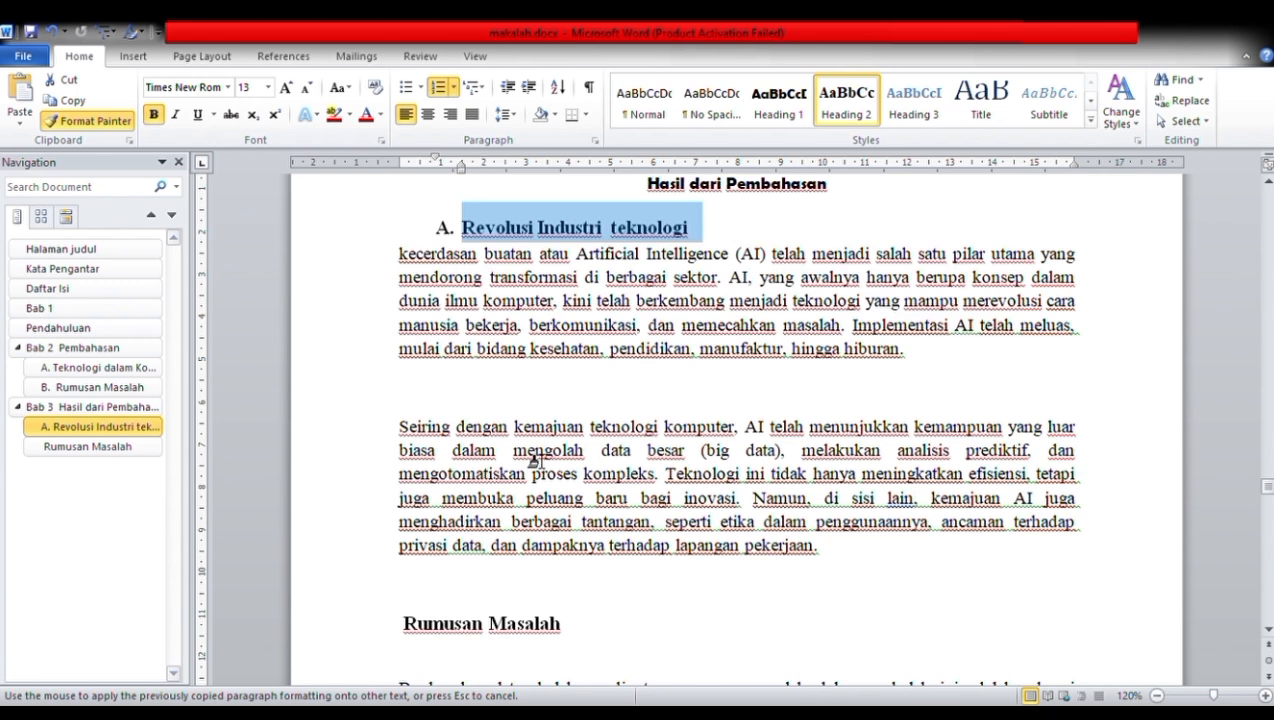
pyautogui.click(421, 632)
# Step: Delete the manual number "1.4" before "Manfaat Penelitian" in Bab 3 and apply the Heading 2 style to the line
pyautogui.press('Down')
pyautogui.press('Down')
pyautogui.press('Down')
pyautogui.press('Down')
pyautogui.press('Down')
pyautogui.press('Down')
pyautogui.press('Down')
pyautogui.press('Down')
pyautogui.press('Down')
pyautogui.press('Down')
pyautogui.press('Down')
pyautogui.press('Down')
pyautogui.press('Down')
pyautogui.press('Down')
pyautogui.press('Down')
pyautogui.press('Down')
pyautogui.press('Down')
pyautogui.press('Down')
pyautogui.press('Down')
pyautogui.press('Down')
pyautogui.press('Down')
pyautogui.press('Down')
pyautogui.press('Down')
pyautogui.press('Down')
pyautogui.press('Down')
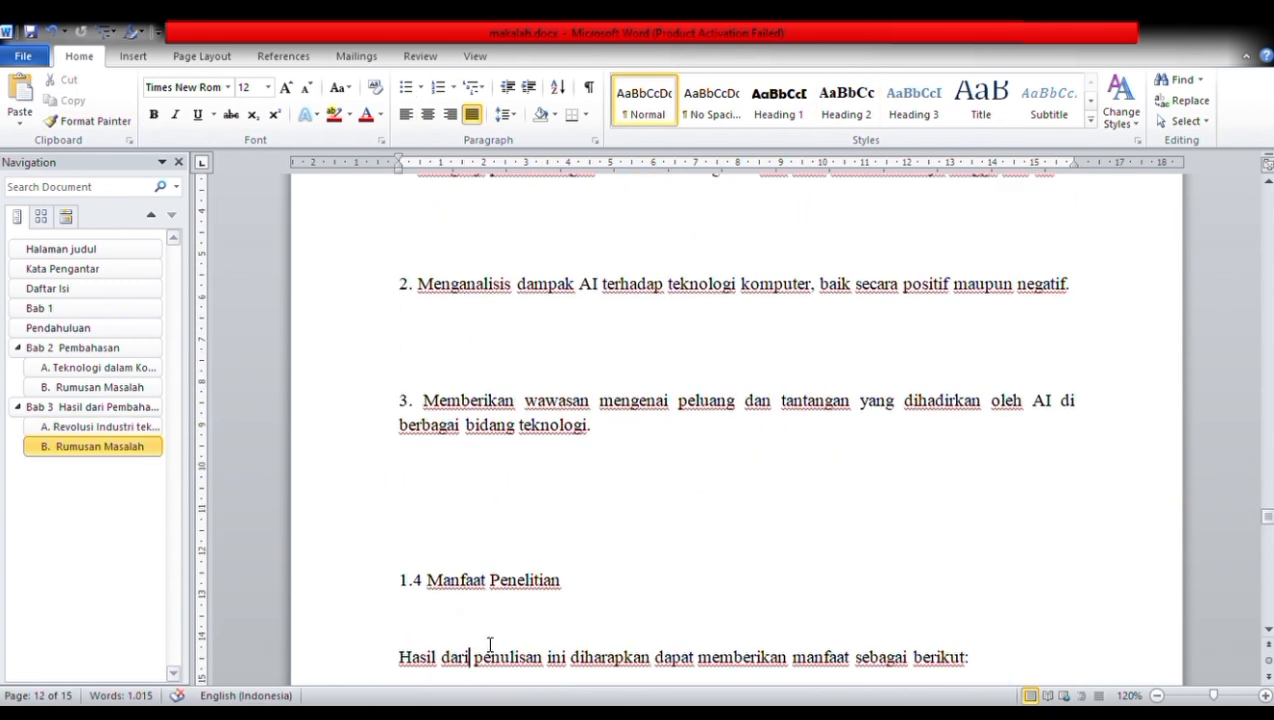
pyautogui.click(427, 586)
pyautogui.press('BackSpace')
pyautogui.press('BackSpace')
pyautogui.press('BackSpace')
pyautogui.press('BackSpace')
pyautogui.moveTo(416, 590); pyautogui.dragTo(560, 593)
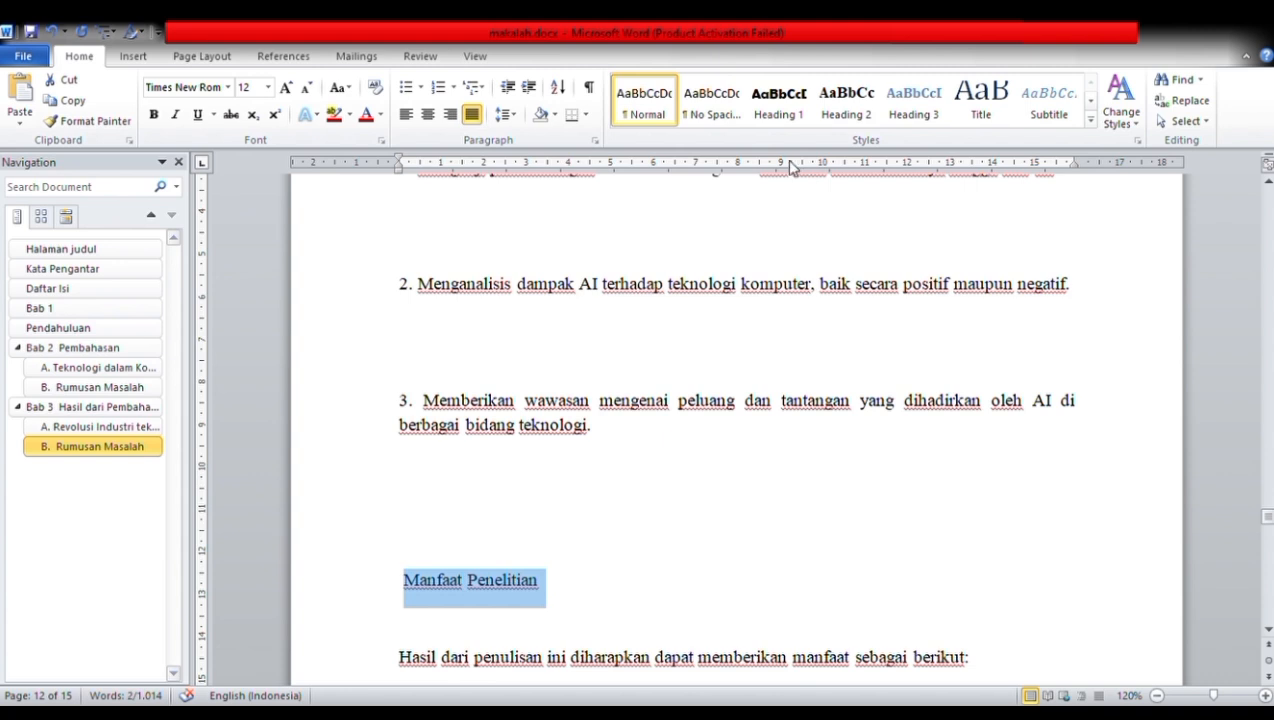
pyautogui.click(846, 100)
pyautogui.press('Up')
pyautogui.press('Up')
pyautogui.press('Up')
pyautogui.press('Up')
pyautogui.press('Up')
pyautogui.press('Up')
pyautogui.press('Up')
pyautogui.press('Up')
pyautogui.press('Up')
pyautogui.press('Up')
pyautogui.press('Up')
pyautogui.press('Up')
pyautogui.press('Up')
pyautogui.press('Up')
pyautogui.press('Up')
pyautogui.press('Up')
pyautogui.press('Up')
pyautogui.press('Up')
pyautogui.press('Up')
pyautogui.press('Up')
pyautogui.press('Up')
pyautogui.press('Up')
pyautogui.press('Up')
pyautogui.press('Up')
pyautogui.press('Up')
pyautogui.press('Up')
pyautogui.press('Up')
pyautogui.press('Up')
pyautogui.press('Up')
pyautogui.press('Up')
pyautogui.press('Up')
pyautogui.press('Up')
pyautogui.moveTo(447, 388)
pyautogui.mouseDown()
pyautogui.moveTo(506, 395)
pyautogui.moveTo(441, 390)
pyautogui.mouseUp()
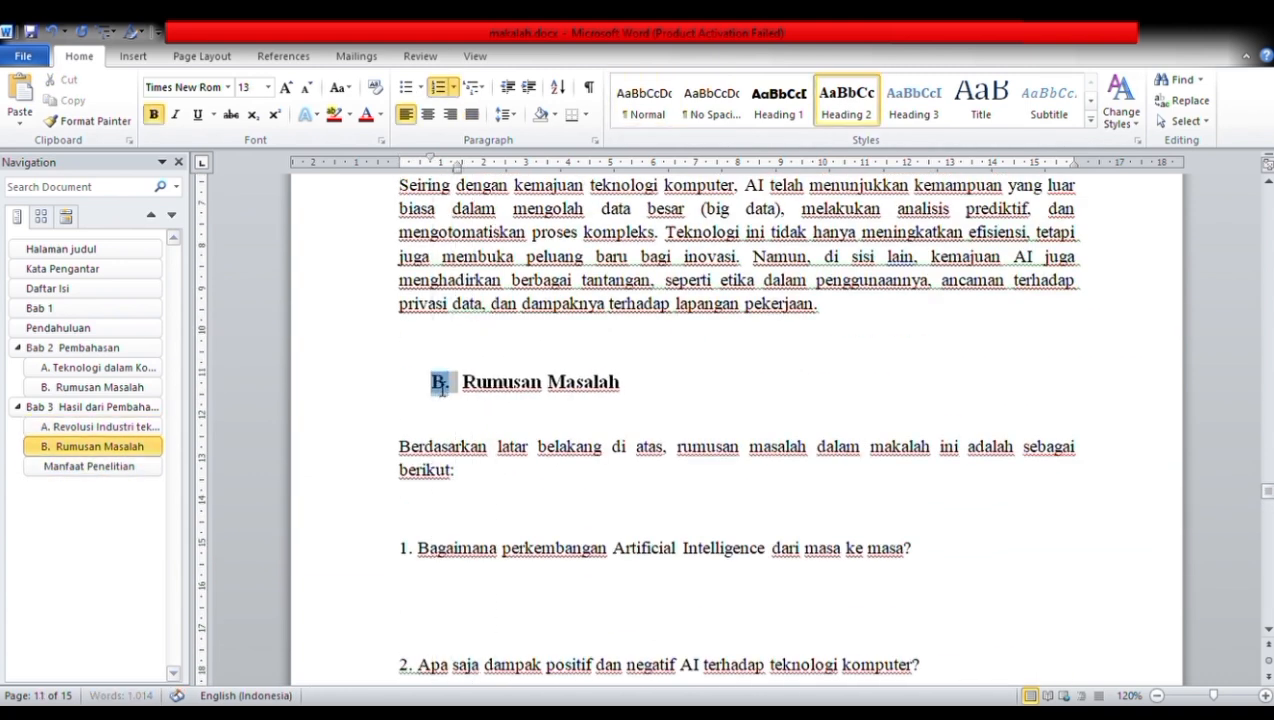
pyautogui.click(93, 121)
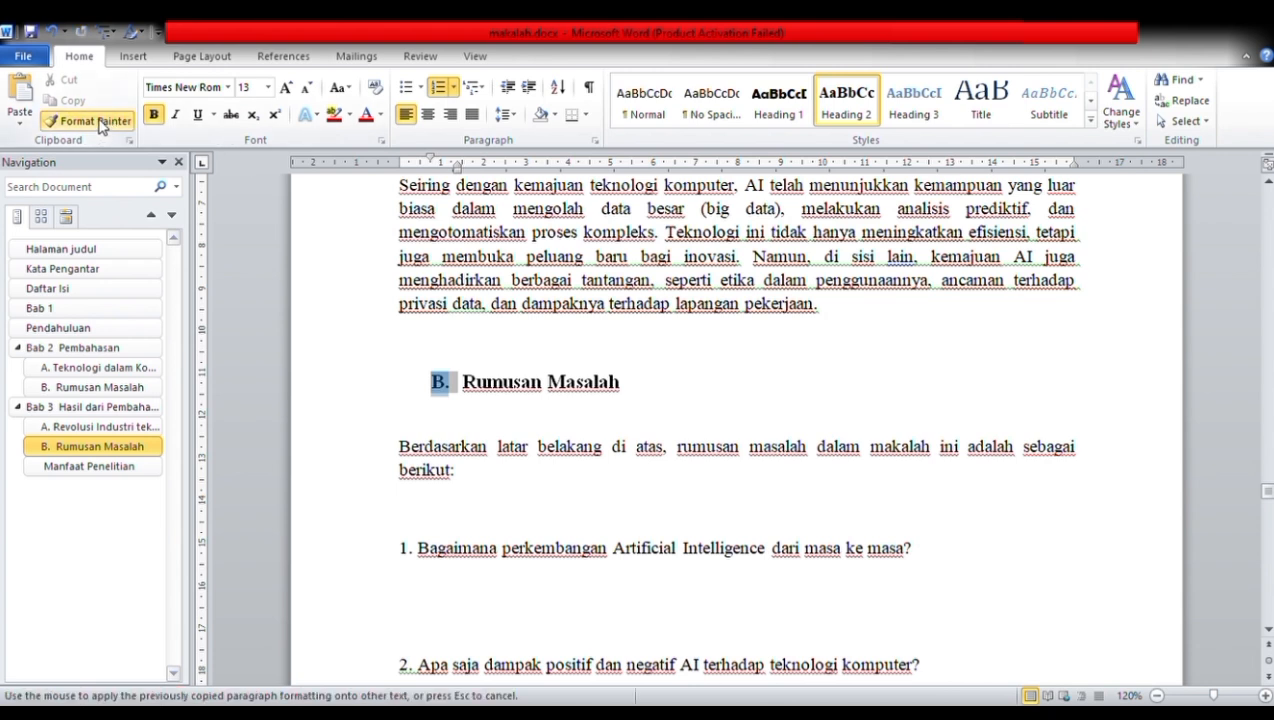
pyautogui.click(475, 681)
# Step: Remove the empty lines above "Tujuan Penulisan" and its manual number "1.3", and apply the Heading 2 style to the line
pyautogui.scroll(-10, 470, 680)
pyautogui.scroll(6, 467, 682)
pyautogui.scroll(1, 470, 684)
pyautogui.scroll(-10, 466, 683)
pyautogui.scroll(4, 460, 682)
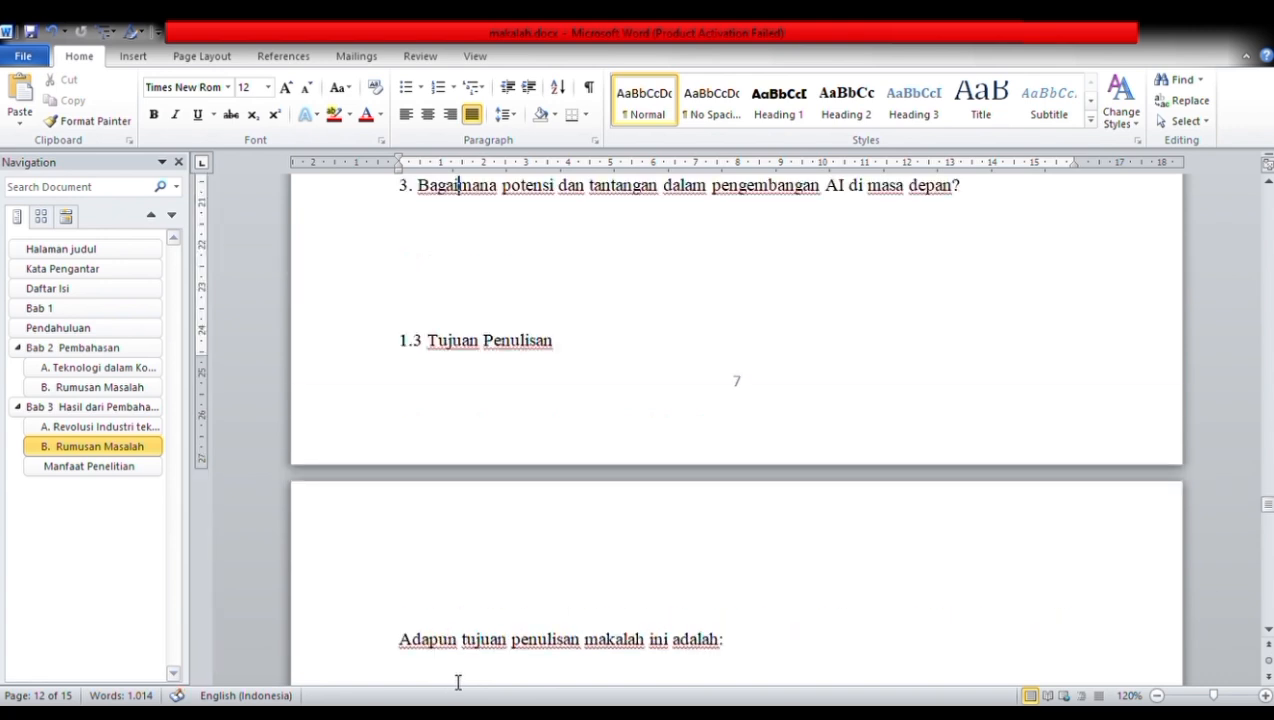
pyautogui.click(516, 296)
pyautogui.press('BackSpace')
pyautogui.press('BackSpace')
pyautogui.press('BackSpace')
pyautogui.click(424, 263)
pyautogui.press('BackSpace')
pyautogui.press('BackSpace')
pyautogui.press('BackSpace')
pyautogui.hotkey('shift', 'End')
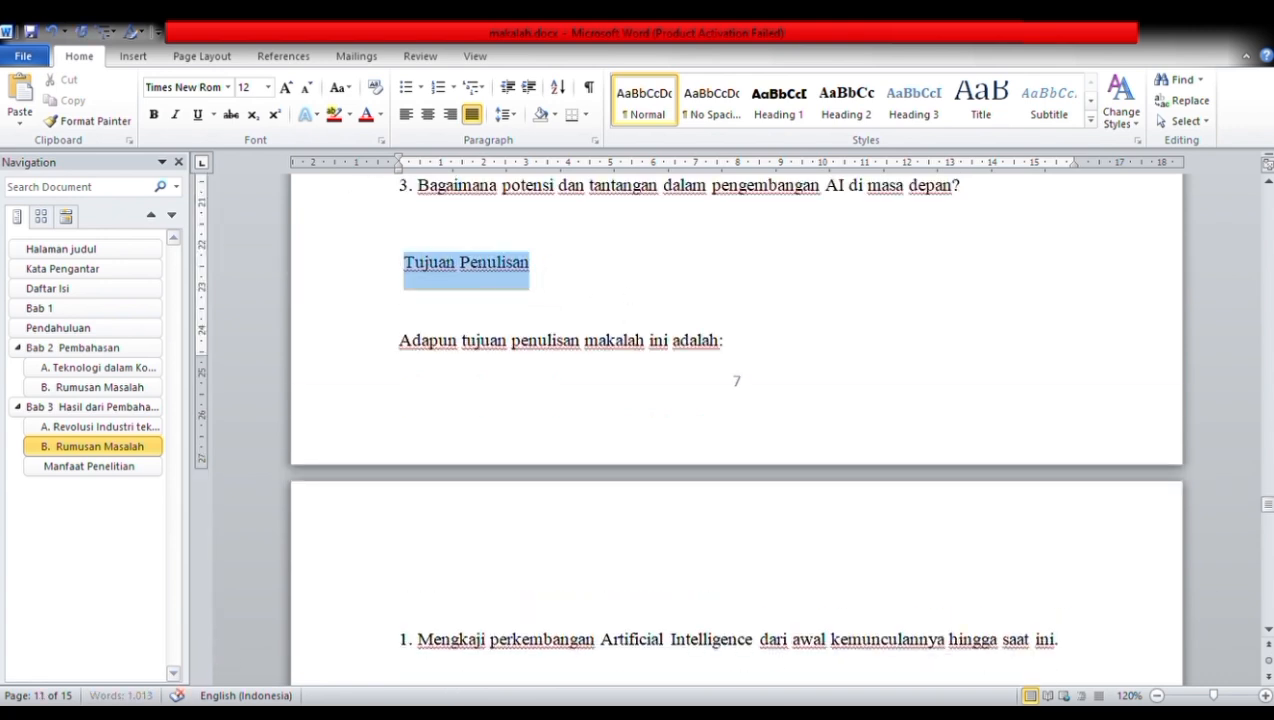
pyautogui.click(846, 100)
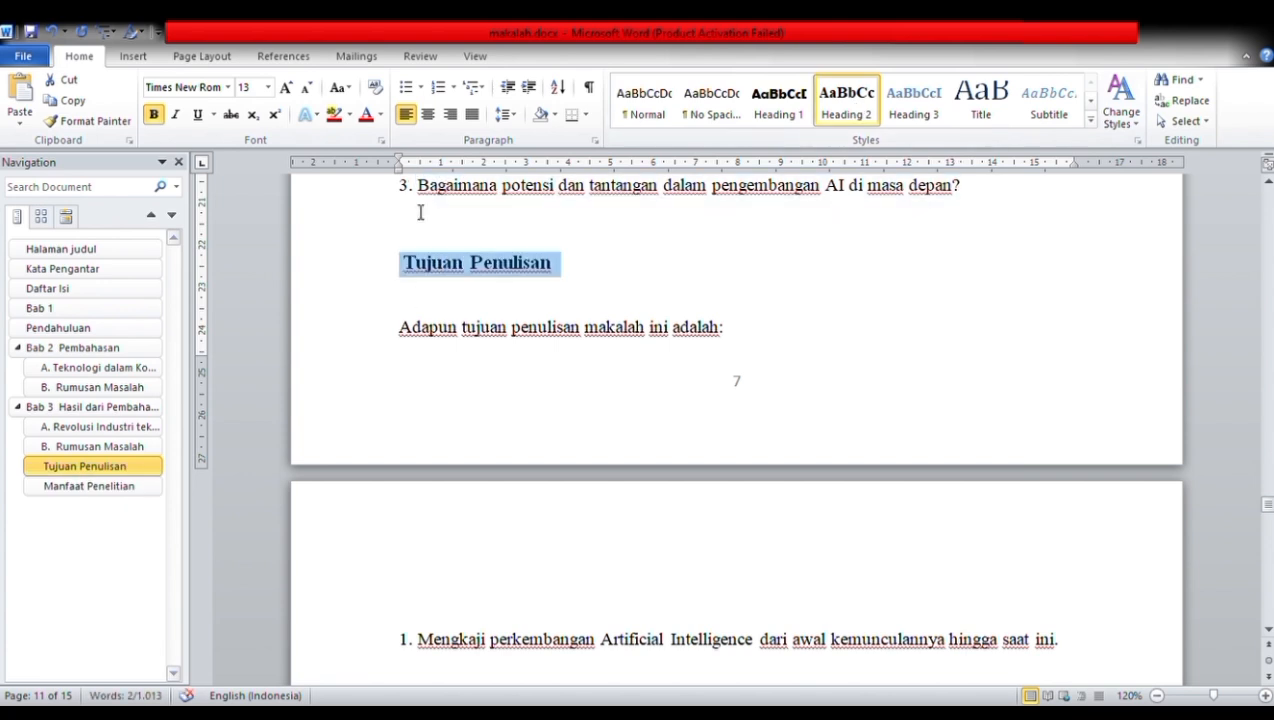
# Step: Try to number "Tujuan Penulisan" with uppercase letters and replace its letter by a typed "B."
pyautogui.click(438, 88)
pyautogui.click(440, 262)
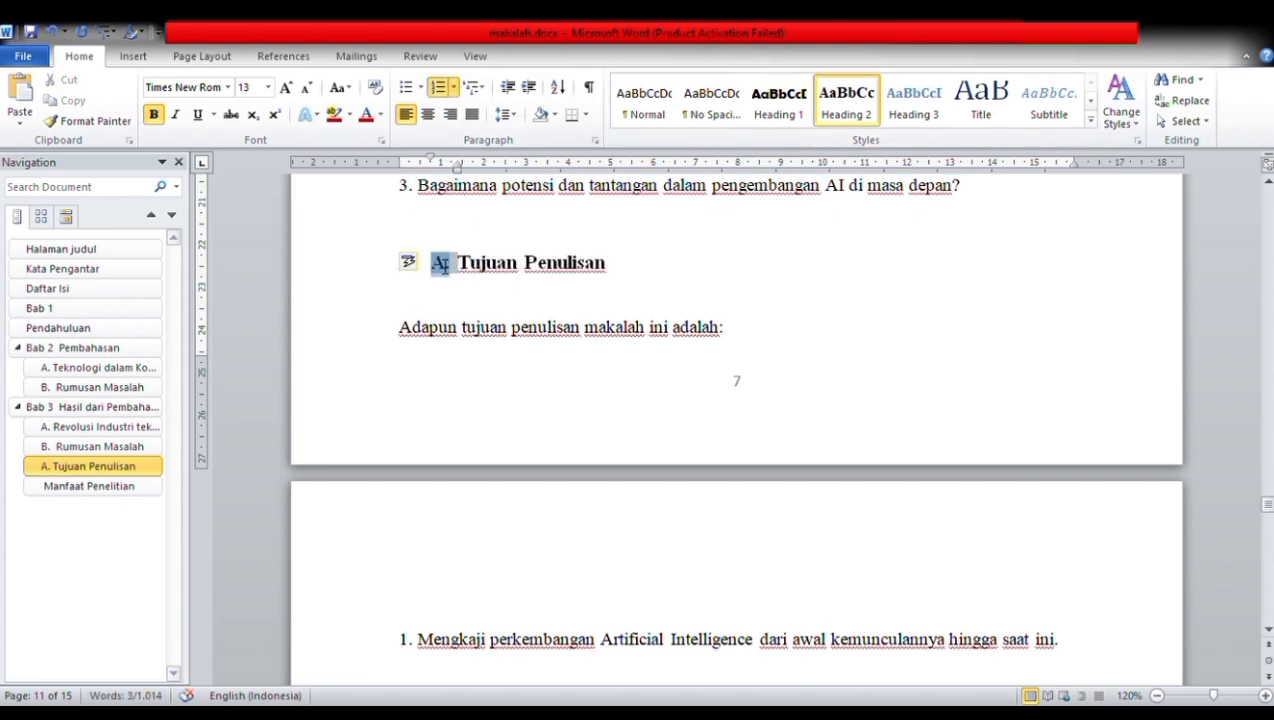
pyautogui.press('BackSpace')
pyautogui.write('b.')
pyautogui.press('BackSpace')
pyautogui.press('BackSpace')
pyautogui.write('B.')
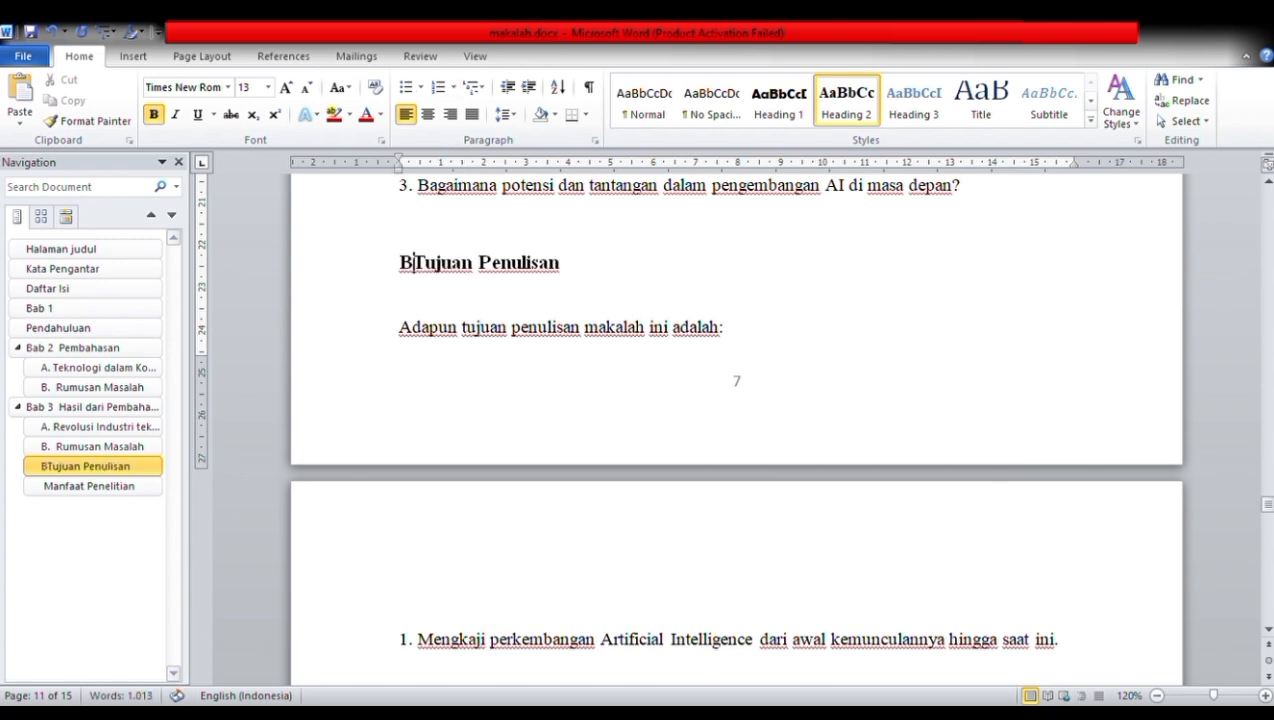
# Step: Replace the typed "B" before "Tujuan Penulisan" with the automatic letter "C.", continuing the numbering from "B. Rumusan Masalah"
pyautogui.press('pageup')
pyautogui.press('Down')
pyautogui.press('Down')
pyautogui.press('Down')
pyautogui.press('Down')
pyautogui.press('Down')
pyautogui.press('Down')
pyautogui.press('Down')
pyautogui.press('Down')
pyautogui.press('Down')
pyautogui.press('Down')
pyautogui.press('Down')
pyautogui.press('Down')
pyautogui.press('Down')
pyautogui.press('Down')
pyautogui.press('Down')
pyautogui.press('Down')
pyautogui.press('Down')
pyautogui.press('Down')
pyautogui.press('Down')
pyautogui.press('Down')
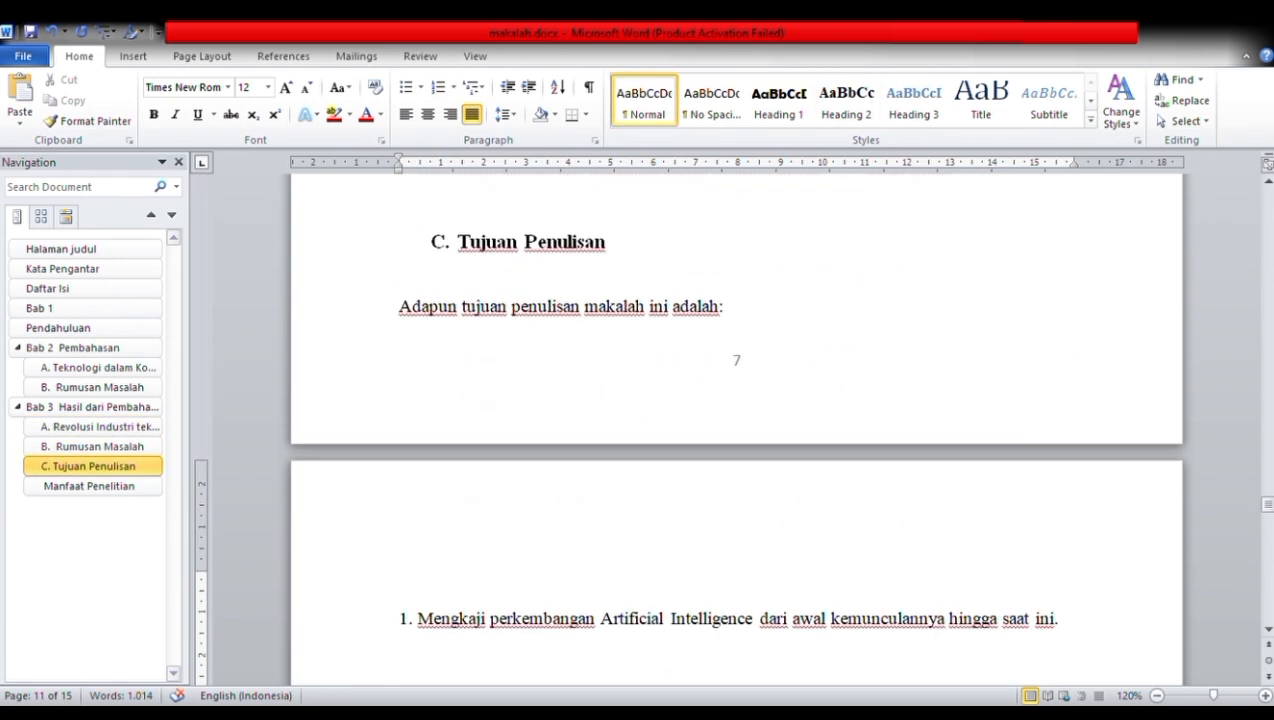
# Step: Add the letter "D." before the heading "Manfaat Penelitian" in Bab 3
pyautogui.click(408, 318)
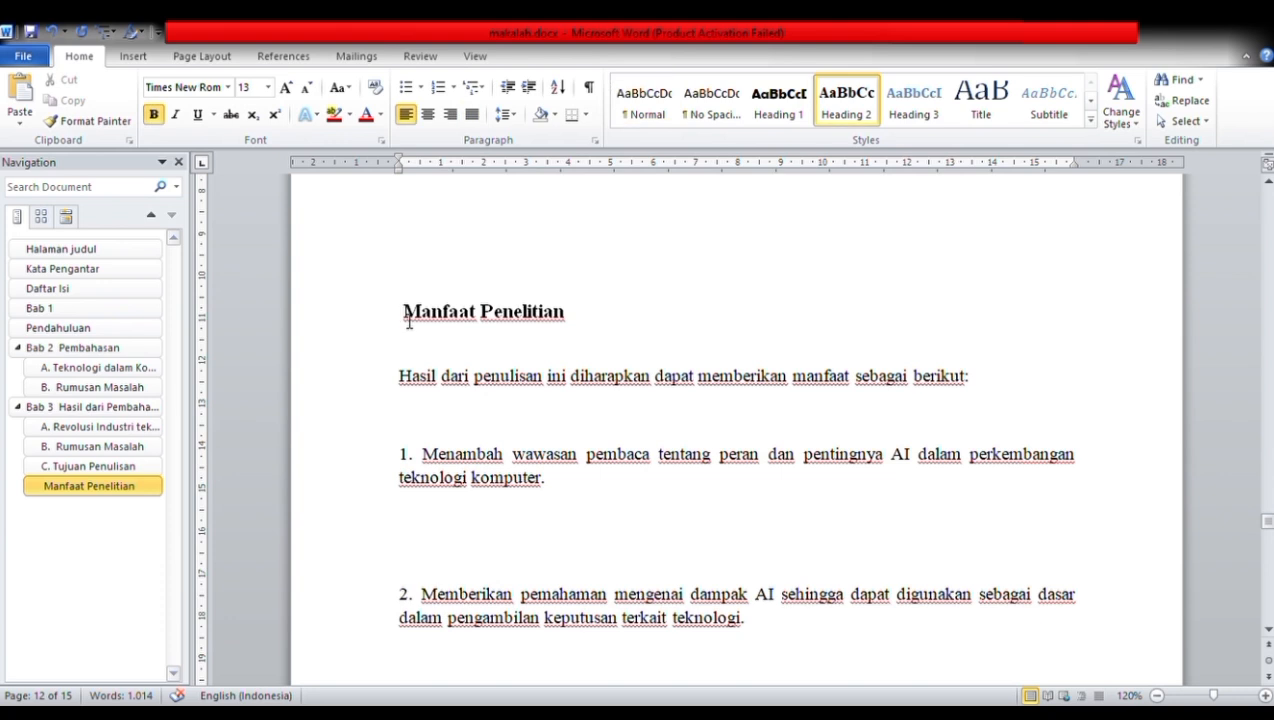
pyautogui.write('D.')
# Step: Try applying the Heading 1 style to "Bab 4" alone and undo it
pyautogui.press('Down')
pyautogui.press('Down')
pyautogui.press('Down')
pyautogui.press('Down')
pyautogui.press('Down')
pyautogui.press('Down')
pyautogui.press('Down')
pyautogui.press('Down')
pyautogui.press('Down')
pyautogui.press('Down')
pyautogui.press('Down')
pyautogui.press('Down')
pyautogui.press('Down')
pyautogui.press('Down')
pyautogui.press('Down')
pyautogui.press('Down')
pyautogui.press('Down')
pyautogui.press('Down')
pyautogui.press('Down')
pyautogui.press('Down')
pyautogui.press('Up')
pyautogui.press('Up')
pyautogui.press('Up')
pyautogui.press('Up')
pyautogui.press('Up')
pyautogui.press('Up')
pyautogui.press('Up')
pyautogui.press('Up')
pyautogui.press('Up')
pyautogui.press('Up')
pyautogui.press('Up')
pyautogui.press('Up')
pyautogui.press('Up')
pyautogui.press('Up')
pyautogui.press('Down')
pyautogui.press('Down')
pyautogui.press('Down')
pyautogui.press('Down')
pyautogui.press('Down')
pyautogui.press('Down')
pyautogui.press('Down')
pyautogui.press('Down')
pyautogui.press('Down')
pyautogui.press('Down')
pyautogui.press('Down')
pyautogui.press('Down')
pyautogui.press('Down')
pyautogui.press('Down')
pyautogui.press('Down')
pyautogui.press('Up')
pyautogui.press('Up')
pyautogui.press('Up')
pyautogui.press('Up')
pyautogui.press('Up')
pyautogui.press('Up')
pyautogui.press('Up')
pyautogui.press('Up')
pyautogui.press('Up')
pyautogui.press('Up')
pyautogui.press('Up')
pyautogui.press('Up')
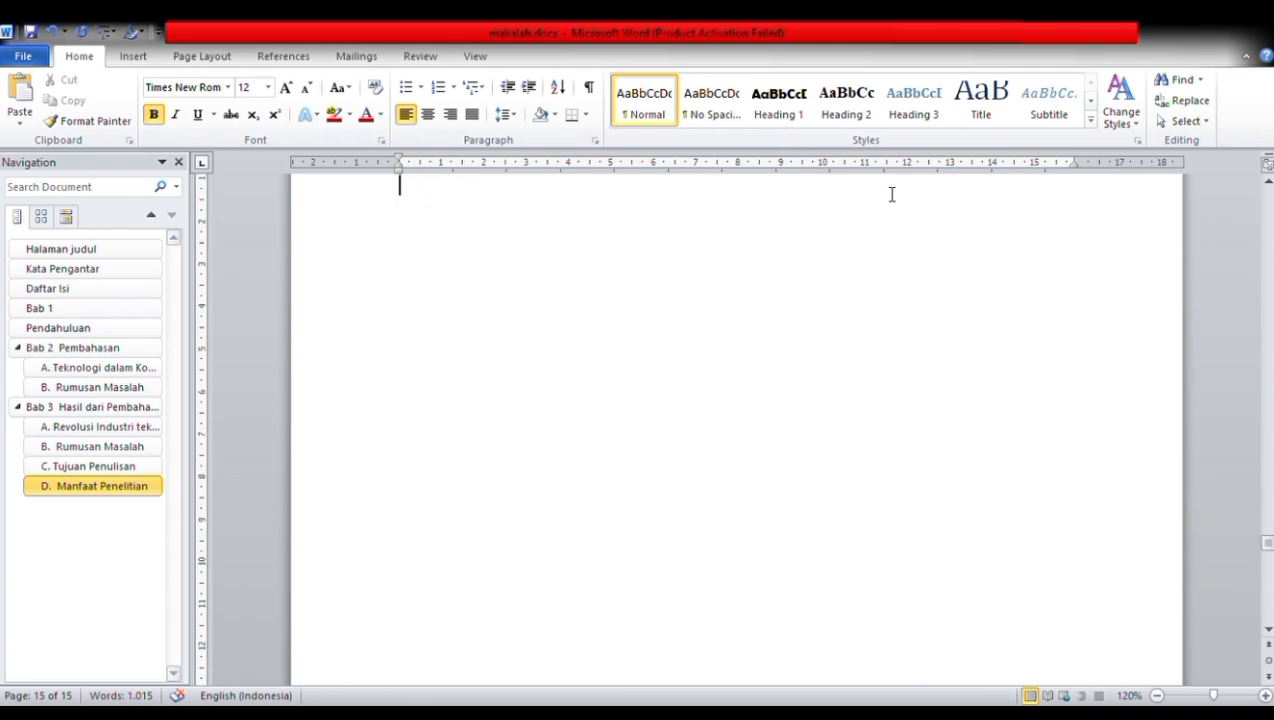
pyautogui.moveTo(400, 535); pyautogui.dragTo(469, 543)
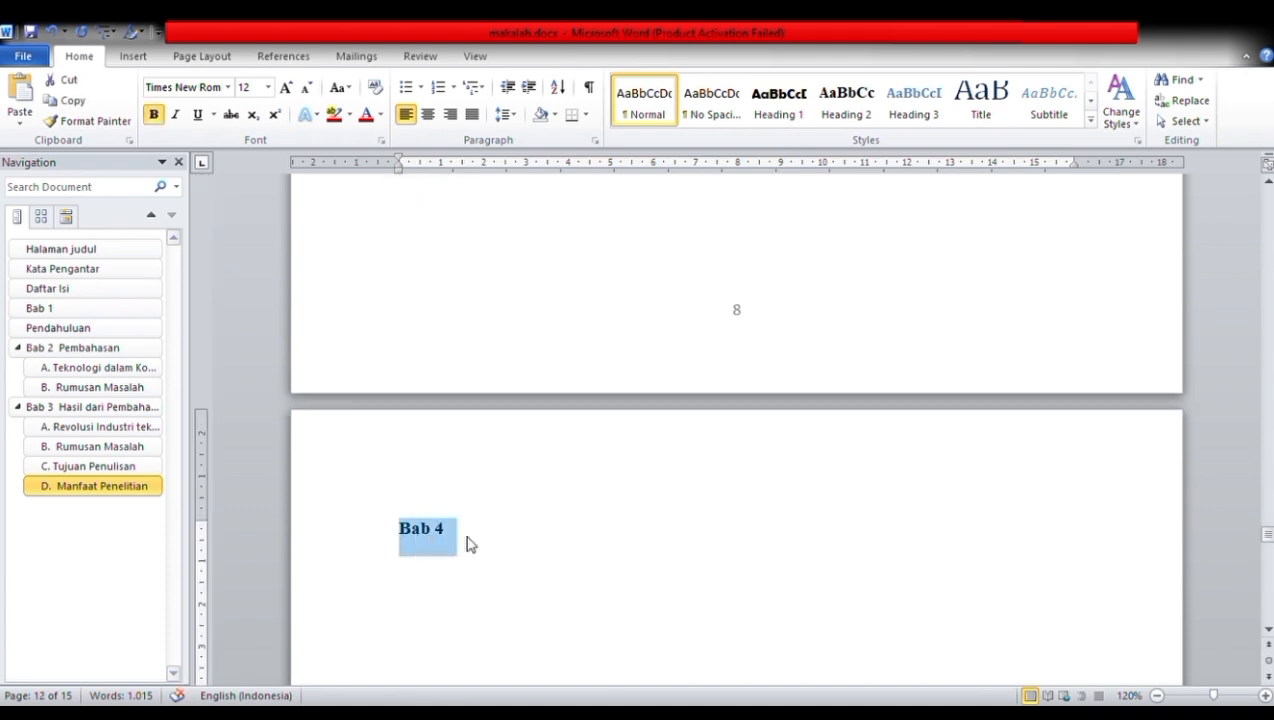
pyautogui.click(797, 110)
pyautogui.click(831, 526)
pyautogui.press('Down')
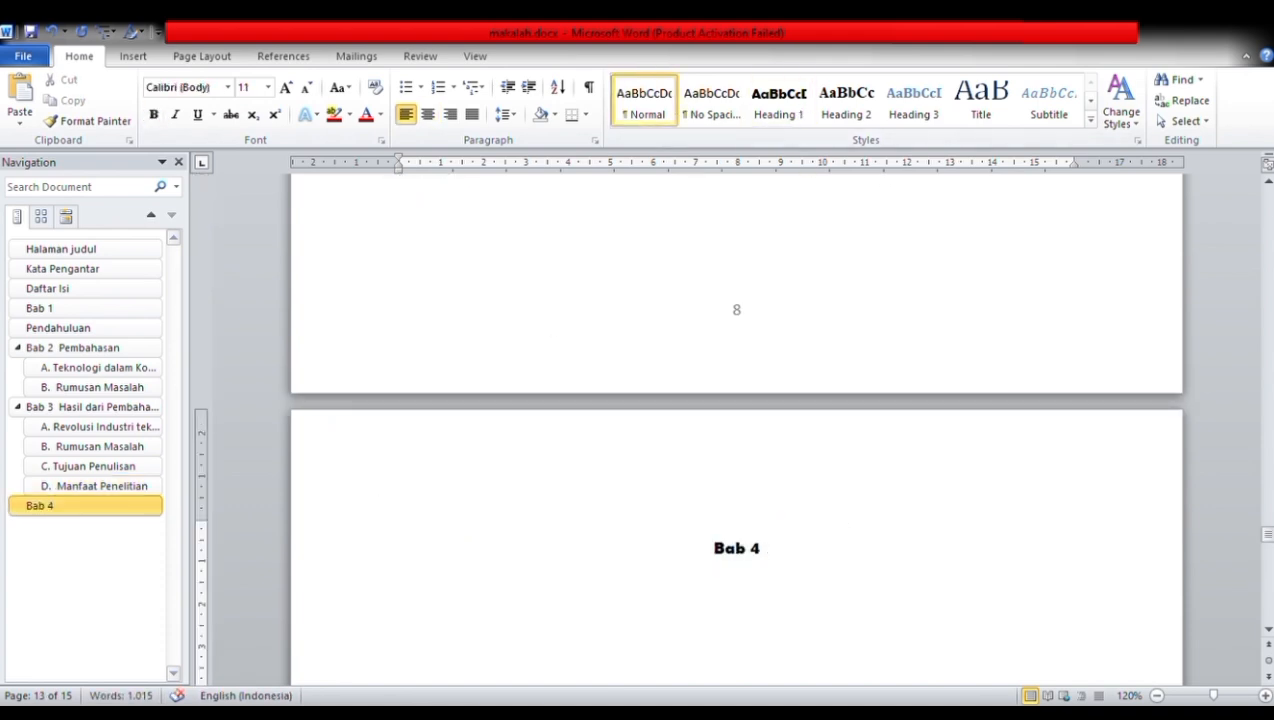
pyautogui.hotkey('ctrl', 'z')
pyautogui.hotkey('ctrl', 'z')
# Step: Add the line "Teknologi Informasi" below "Bab 4" and apply the Heading 1 style to both lines
pyautogui.click(489, 531)
pyautogui.press('Return')
pyautogui.write('Teknologi Informasi')
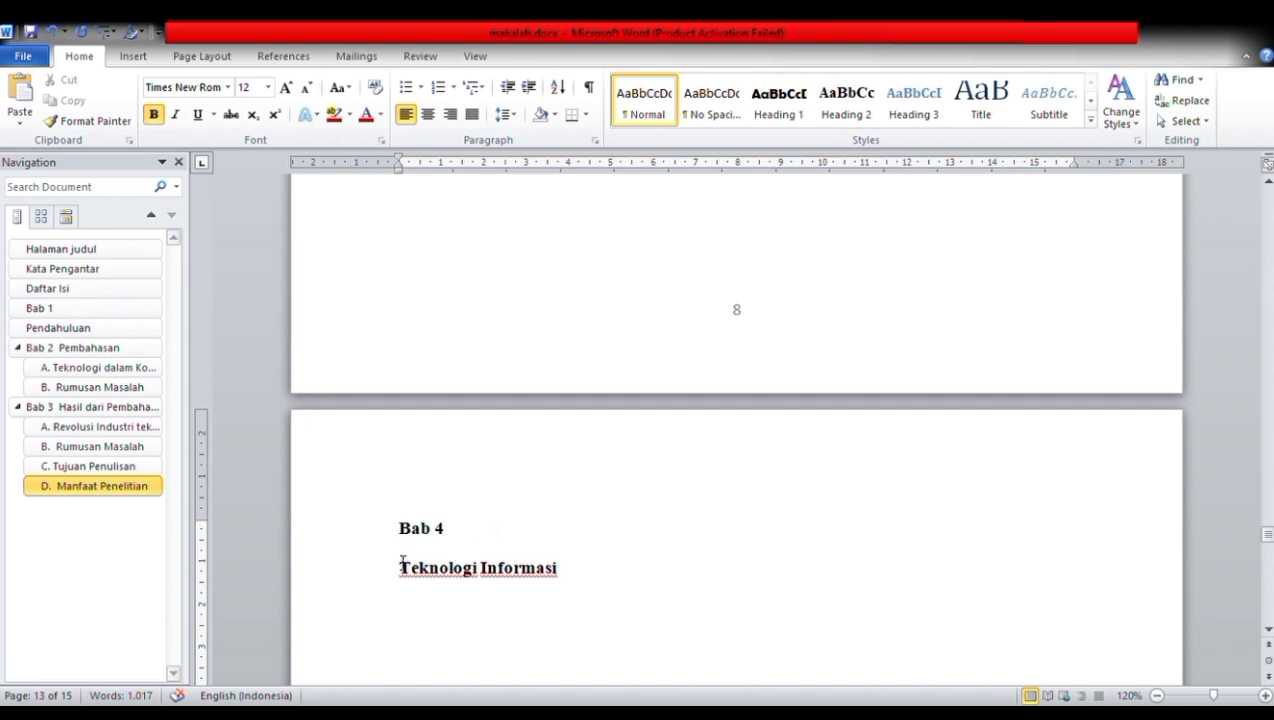
pyautogui.moveTo(400, 528); pyautogui.dragTo(535, 583)
pyautogui.click(779, 100)
pyautogui.click(801, 578)
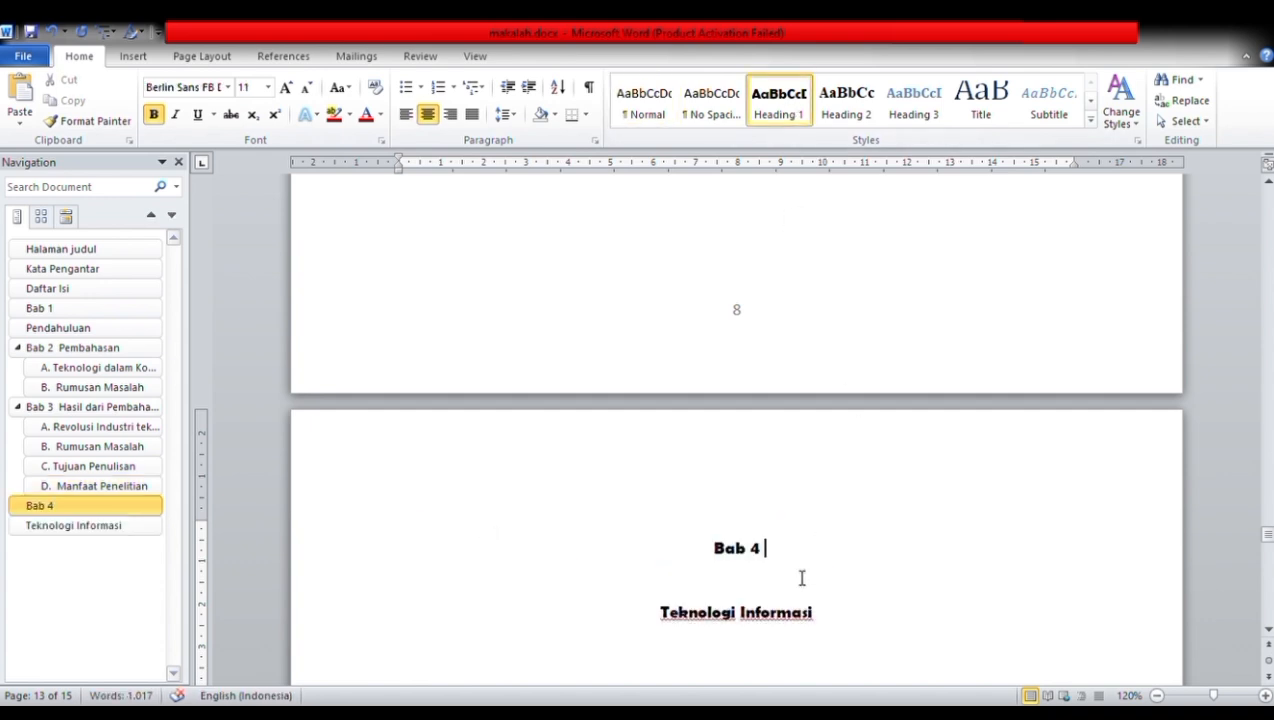
# Step: Merge "Teknologi Informasi" into the "Bab 4" heading, keeping it on its own line with a manual line break
pyautogui.click(741, 610)
pyautogui.press('BackSpace')
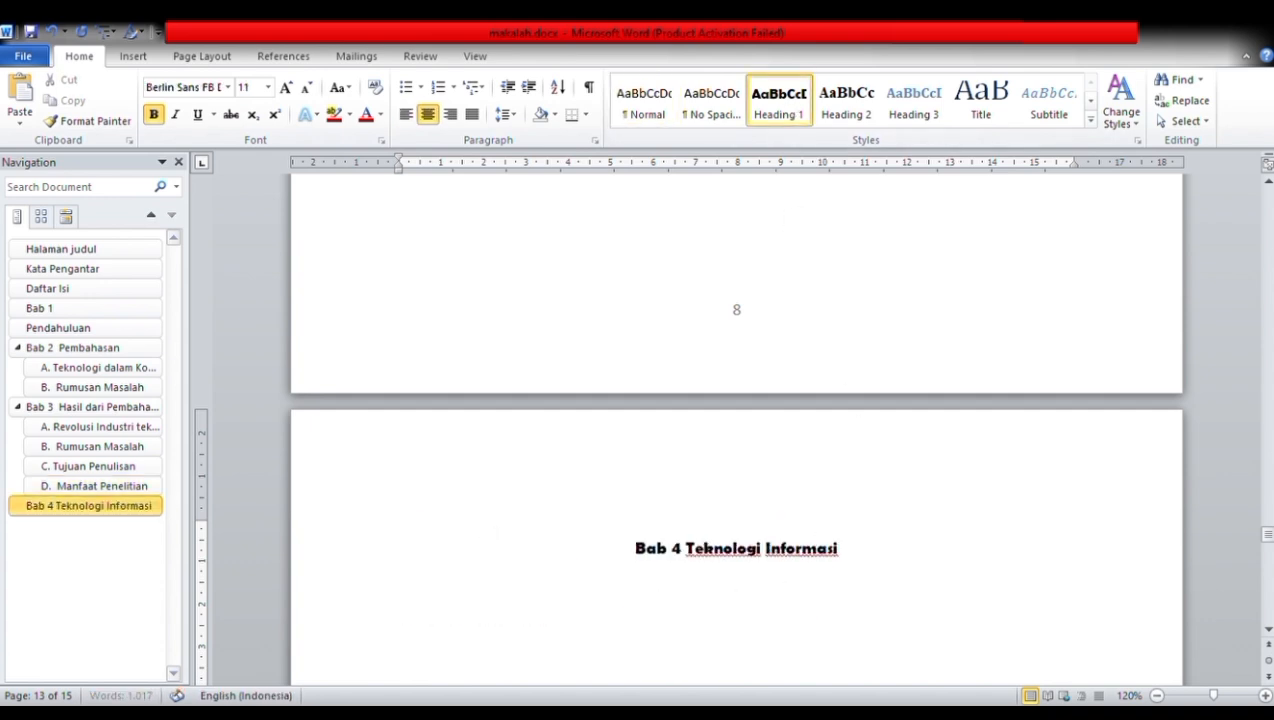
pyautogui.hotkey('shift', 'Return')
pyautogui.press('End')
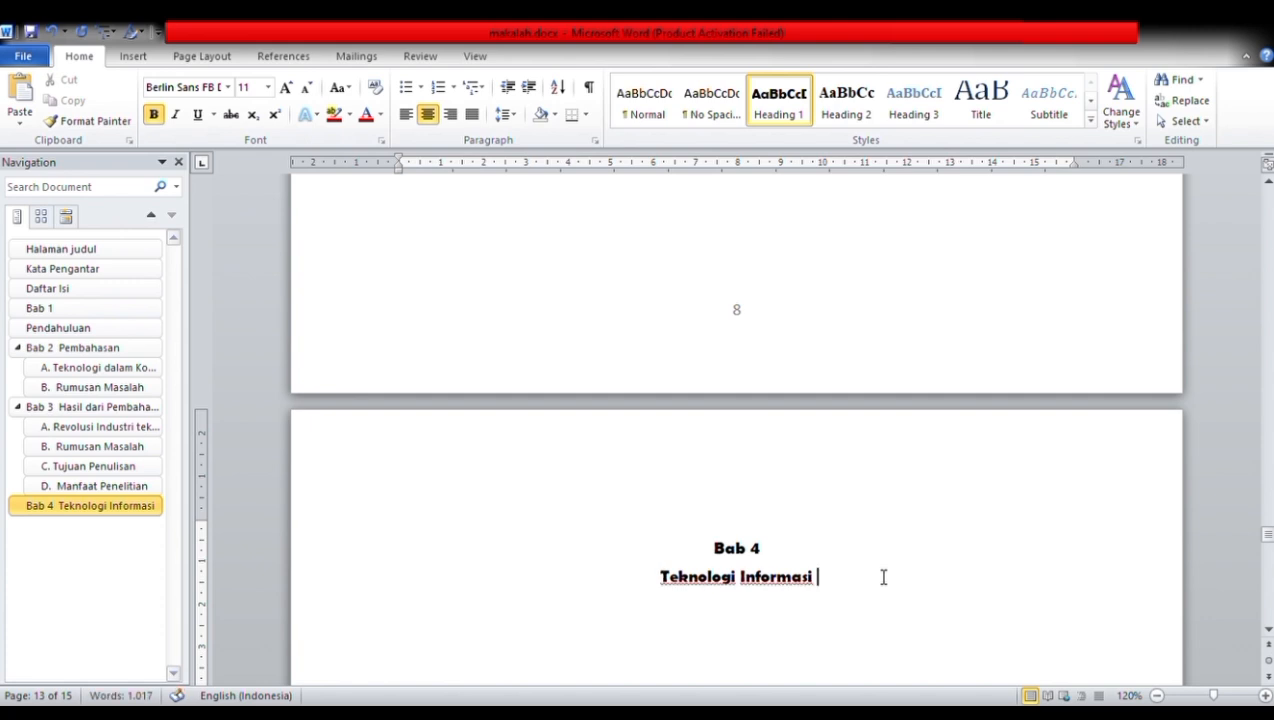
# Step: Try to replace the empty line below "Teknologi Informasi" in Bab 4 with new text and clear it again
pyautogui.hotkey('ctrl', 'Return')
pyautogui.write('Penutup')
pyautogui.press('Up')
pyautogui.press('Up')
pyautogui.press('Up')
pyautogui.press('Up')
pyautogui.press('Up')
pyautogui.press('Up')
pyautogui.press('Up')
pyautogui.press('Up')
pyautogui.press('Up')
pyautogui.press('Down')
pyautogui.press('Down')
pyautogui.press('Down')
pyautogui.press('Down')
pyautogui.press('Down')
pyautogui.press('Down')
pyautogui.press('Down')
pyautogui.press('Down')
pyautogui.press('Down')
pyautogui.press('Down')
pyautogui.press('Down')
pyautogui.press('Up')
pyautogui.press('Up')
pyautogui.press('Up')
pyautogui.press('Up')
pyautogui.press('Up')
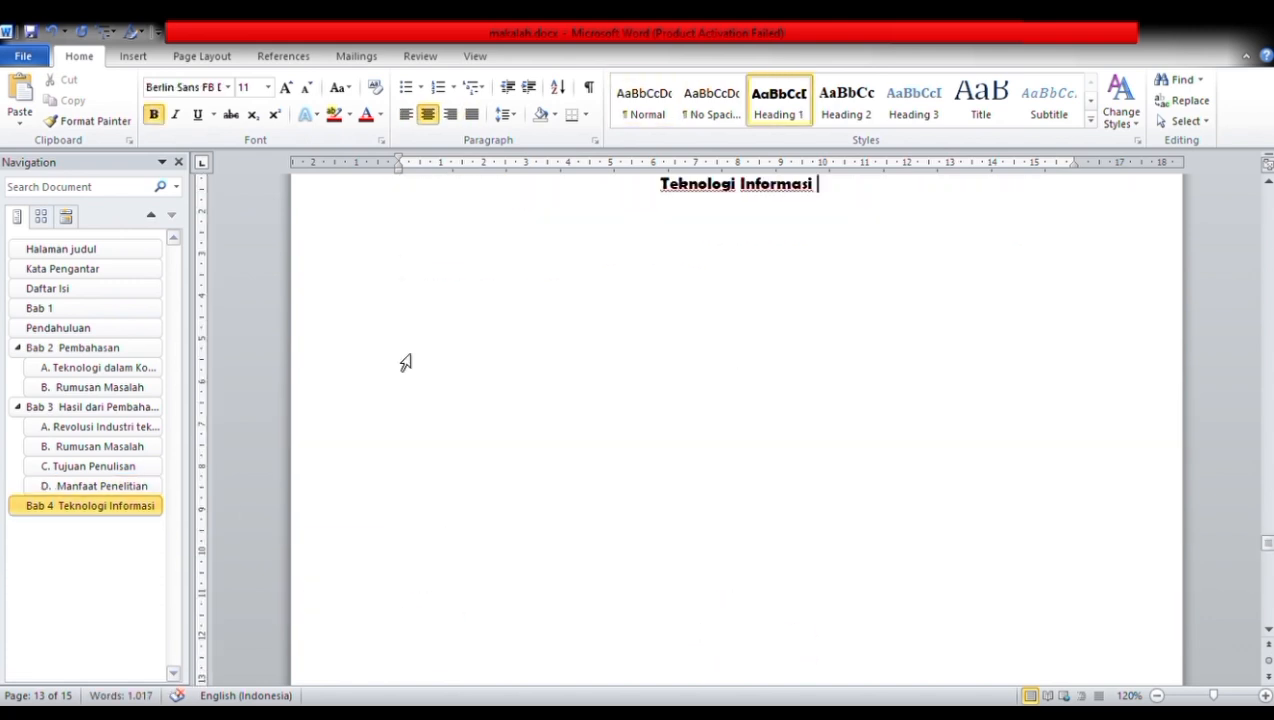
pyautogui.click(409, 354)
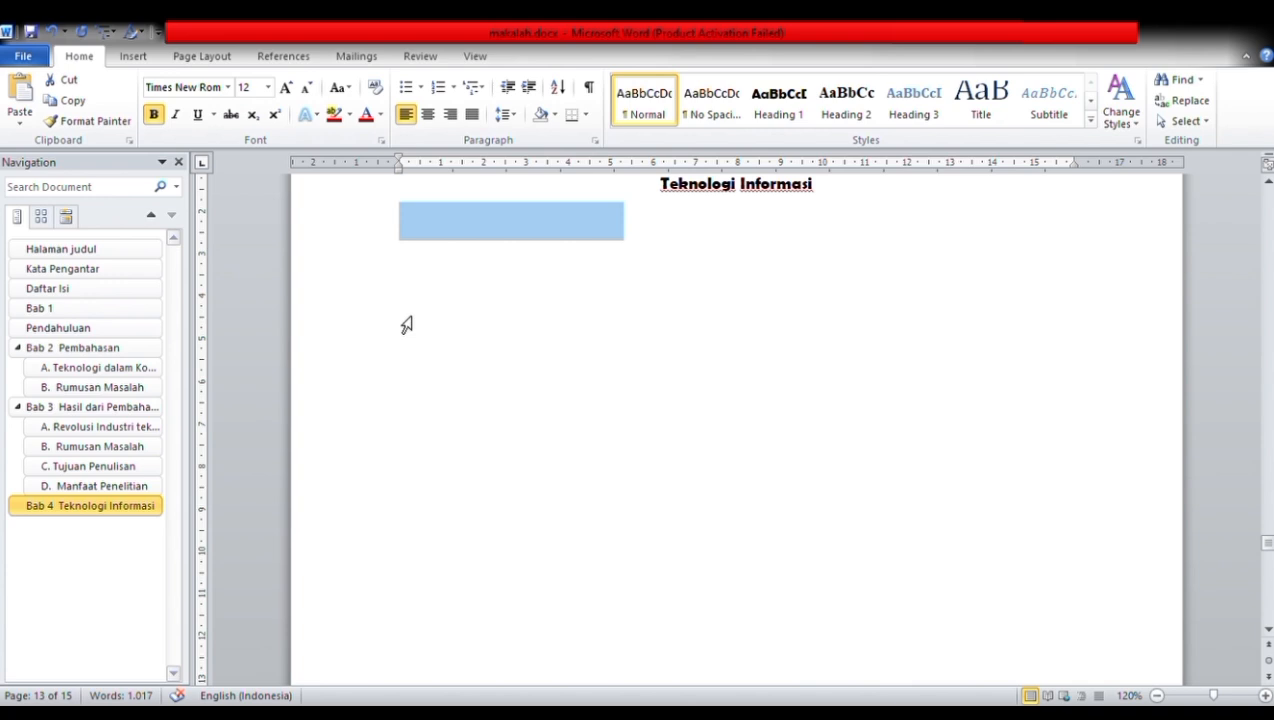
pyautogui.write('T')
pyautogui.press('BackSpace')
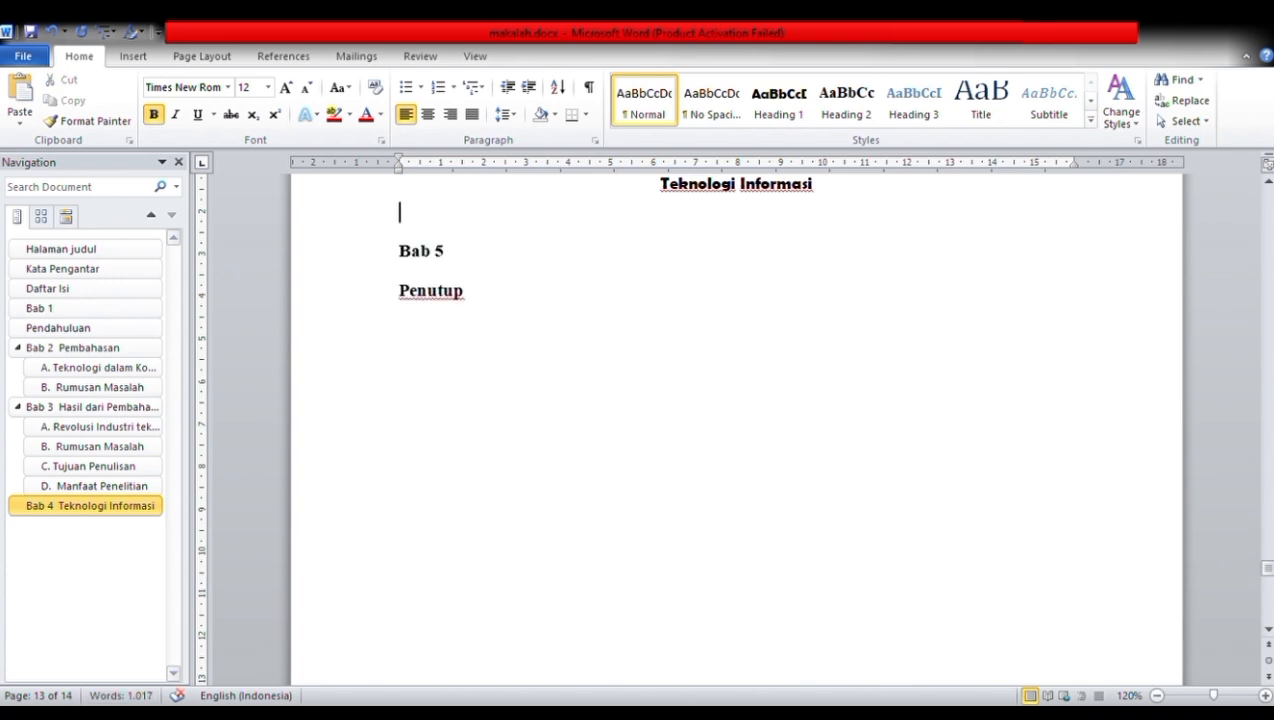
pyautogui.write('T')
pyautogui.press('BackSpace')
# Step: Undo the line removal and the merged heading, and left-align "Teknologi Informasi" as a separate Heading 1 line below "Bab 4"
pyautogui.hotkey('ctrl', 'z')
pyautogui.hotkey('ctrl', 'z')
pyautogui.click(594, 270)
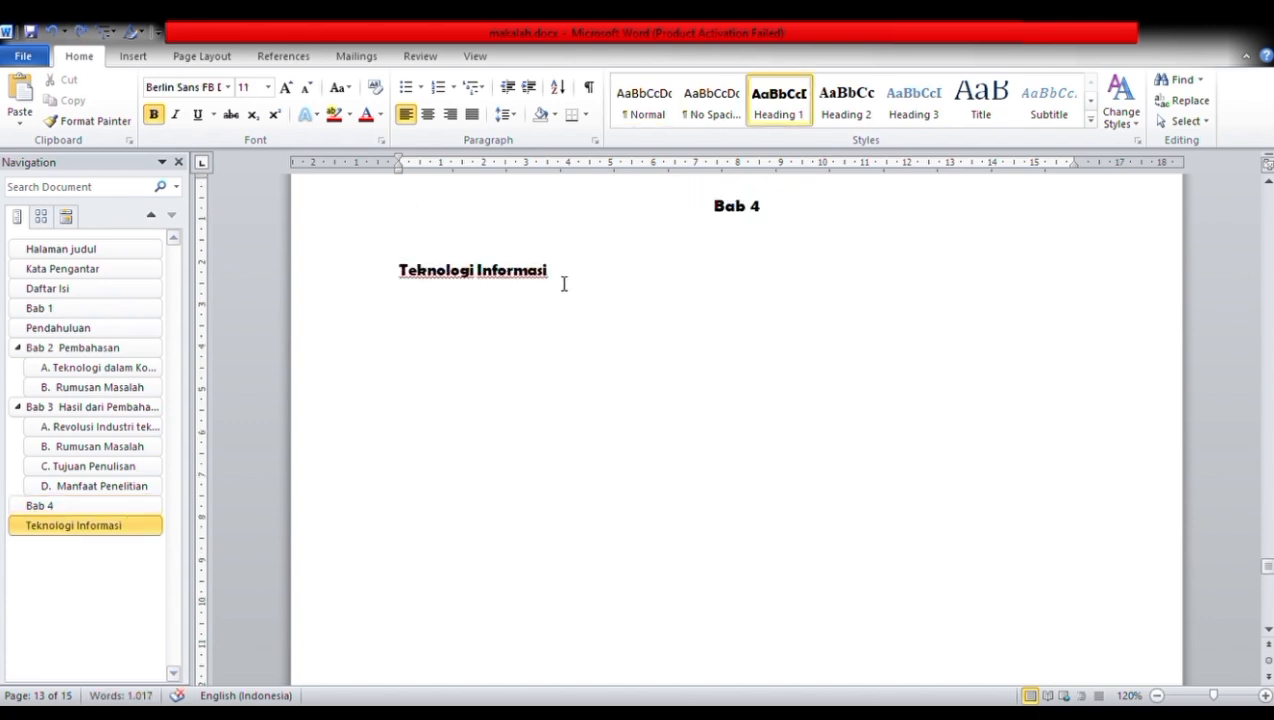
# Step: Try automatic uppercase-letter numbering on "Teknologi Informasi" and remove the letter again
pyautogui.moveTo(564, 288); pyautogui.dragTo(438, 284)
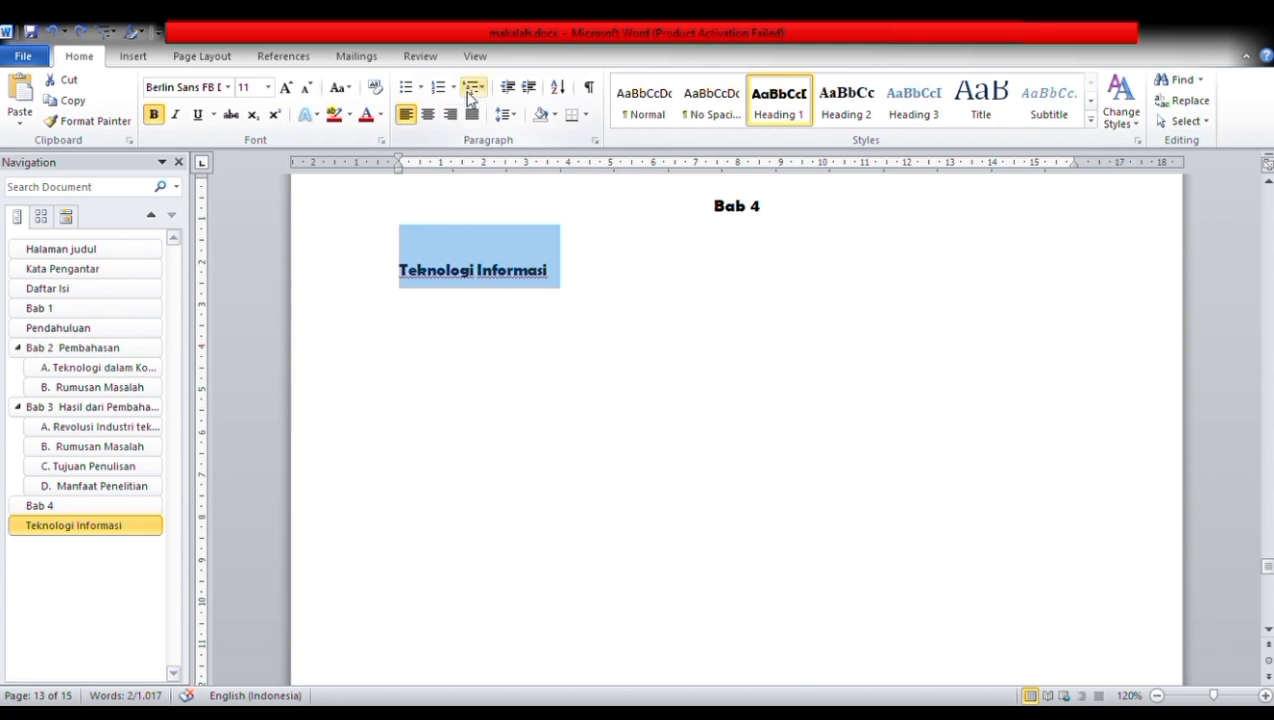
pyautogui.click(444, 92)
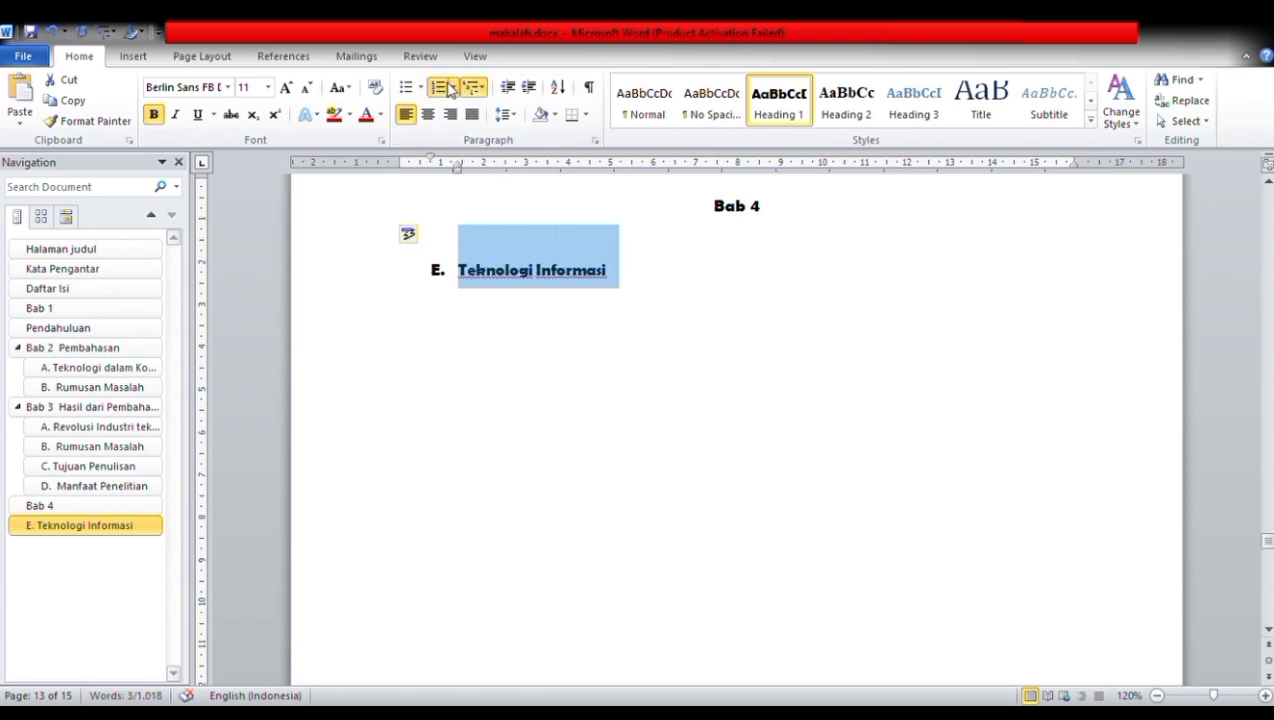
pyautogui.click(452, 89)
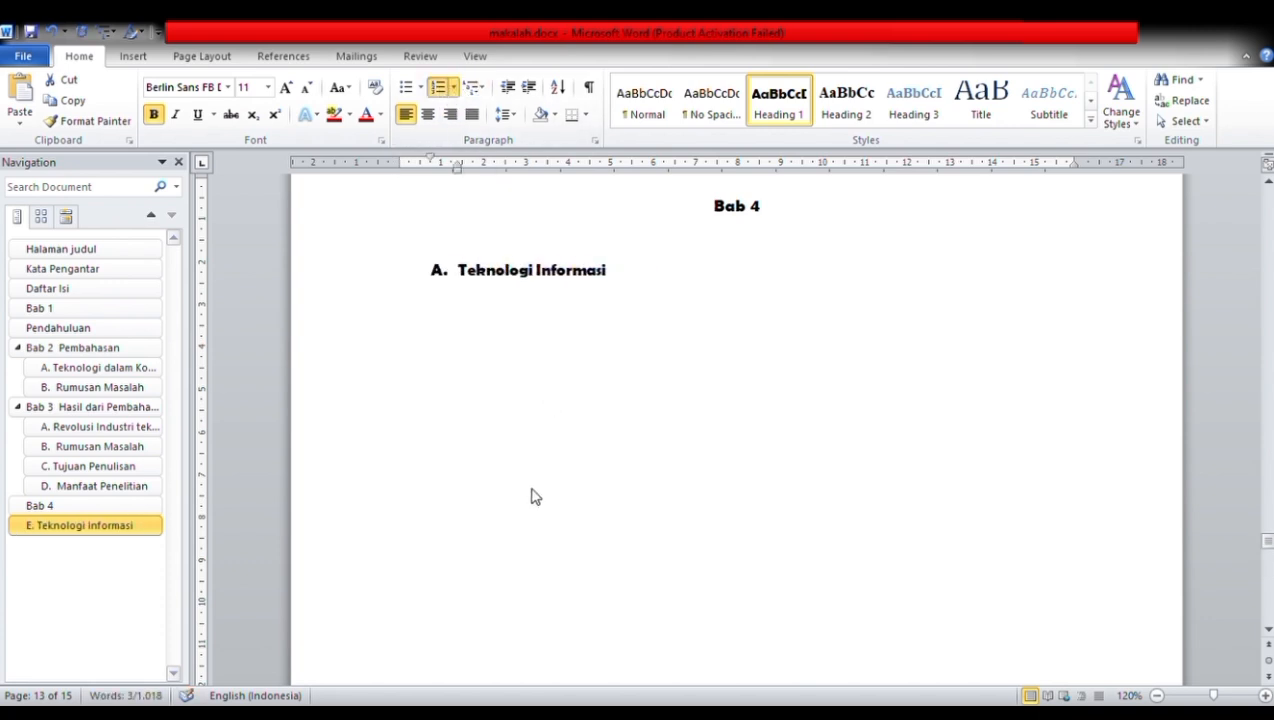
pyautogui.click(437, 277)
pyautogui.press('BackSpace')
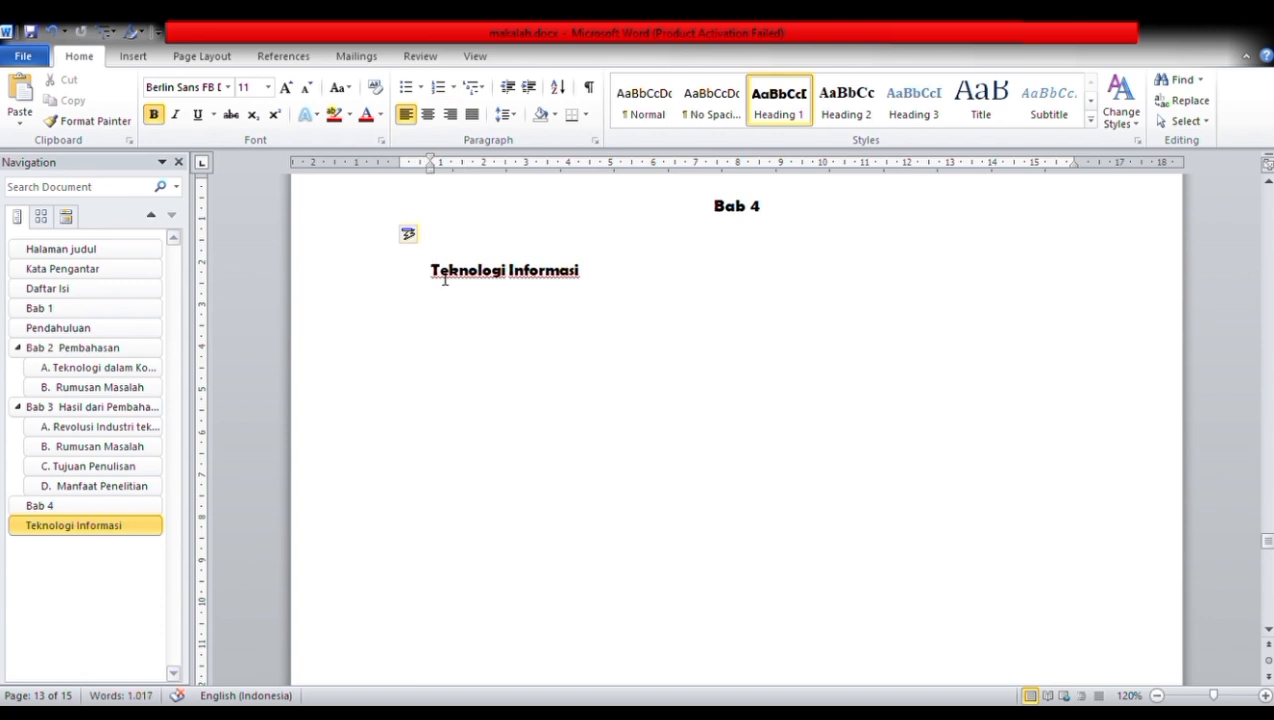
# Step: Number the "Teknologi Informasi" heading in Bab 4 by entering "A." in front of it
pyautogui.hotkey('ctrl', 'a')
pyautogui.click(437, 277)
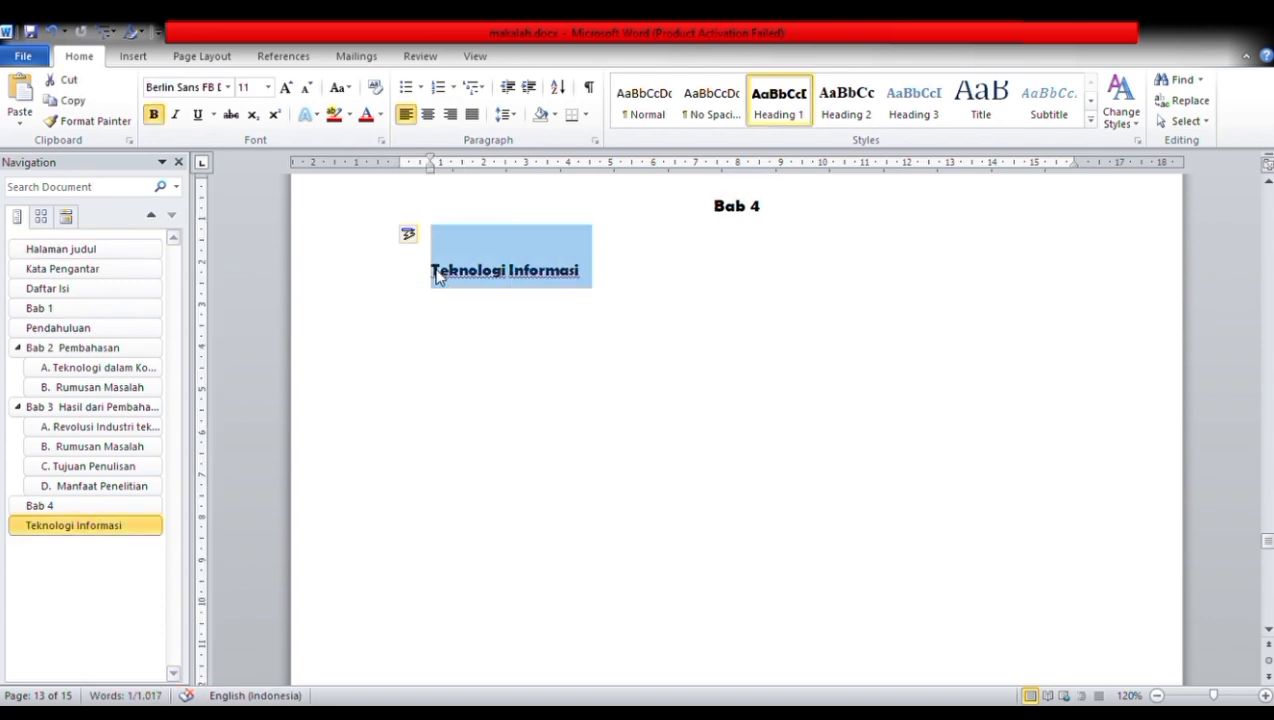
pyautogui.write('A.')
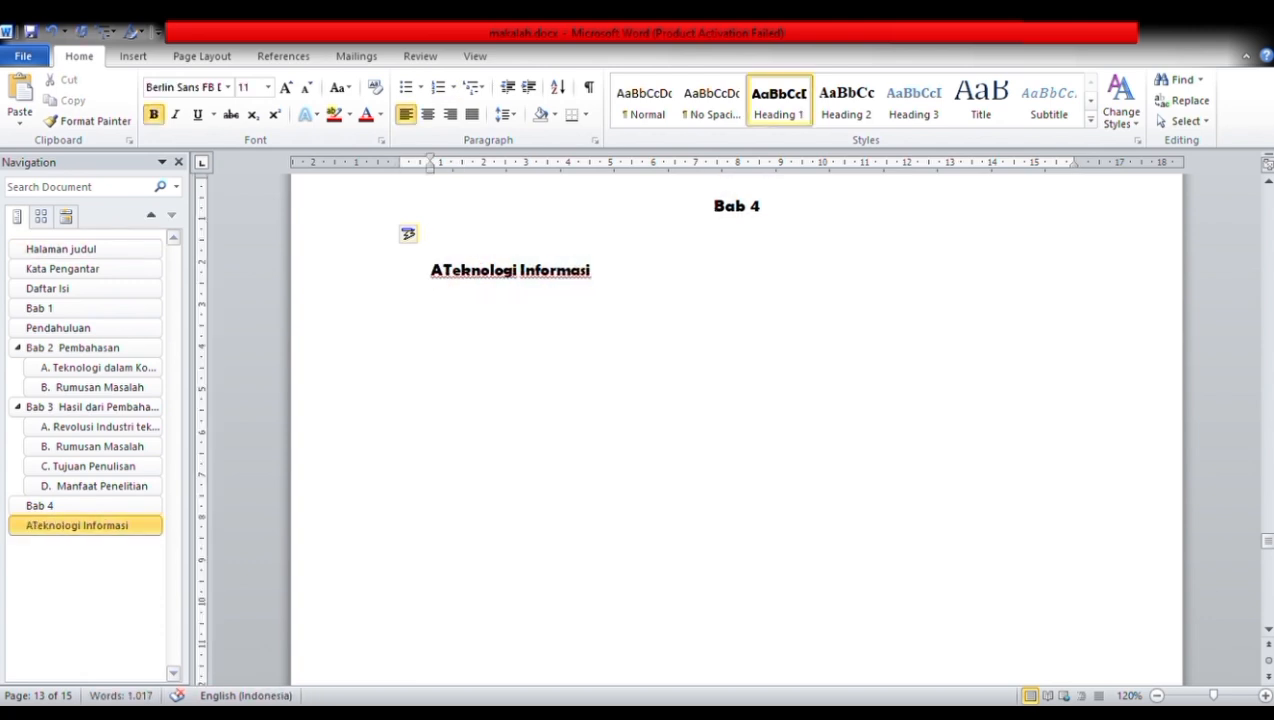
pyautogui.doubleClick(615, 300)
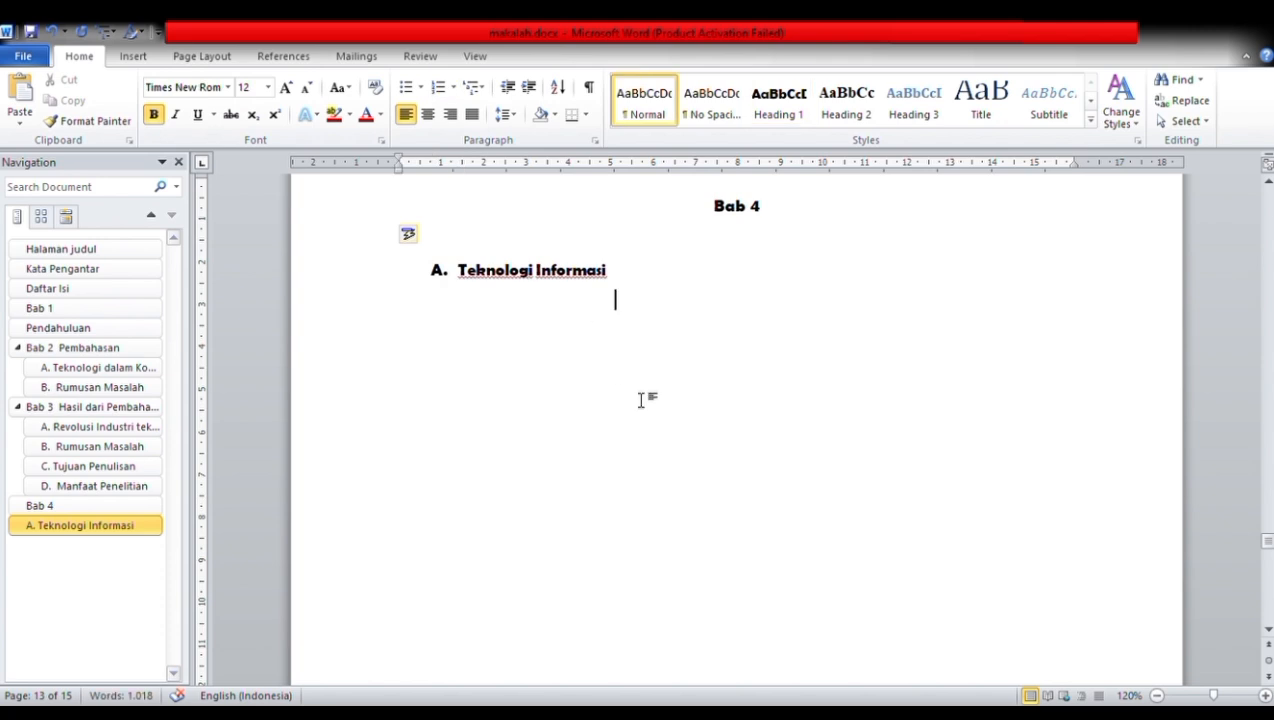
# Step: Review the pages around "Bab 4", from the start of "Bab 5" back to the end of "Manfaat Penelitian"
pyautogui.scroll(-10, 641, 400)
pyautogui.press('Down')
pyautogui.press('Down')
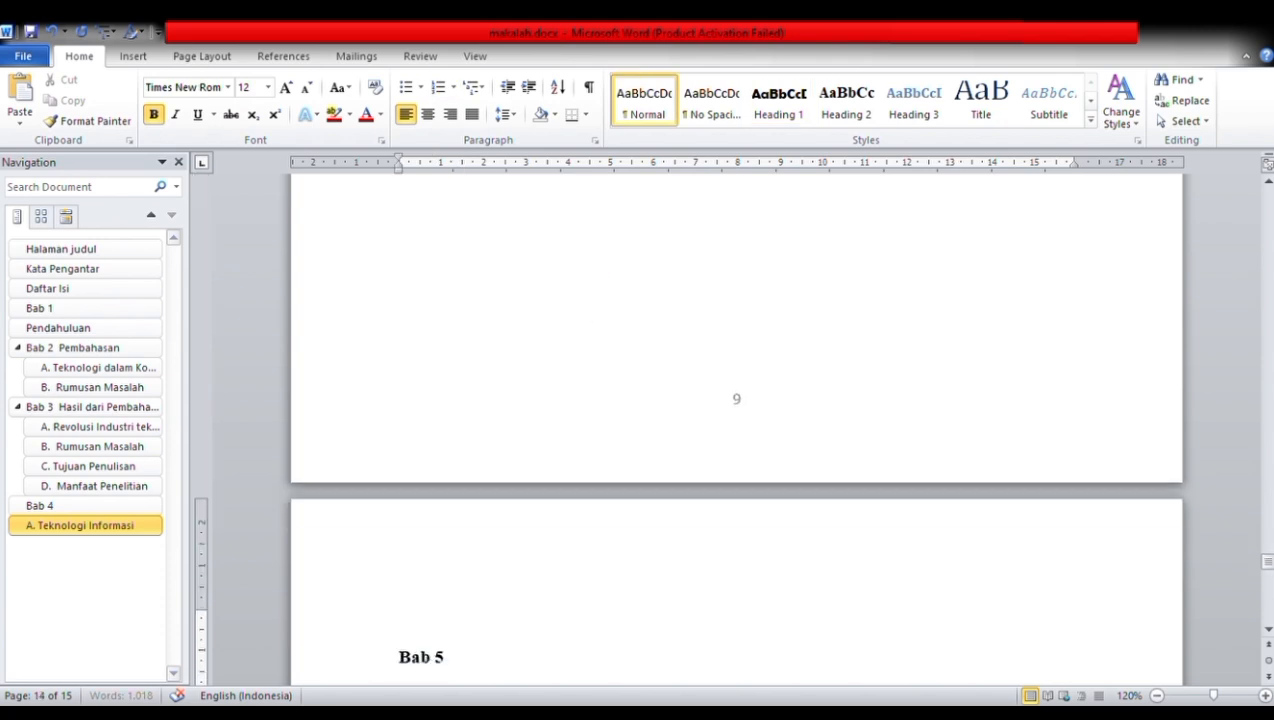
pyautogui.press('Up')
pyautogui.press('Up')
pyautogui.press('Up')
pyautogui.press('Up')
pyautogui.press('Up')
pyautogui.press('Up')
pyautogui.press('Left')
pyautogui.press('Left')
pyautogui.press('Left')
pyautogui.press('Left')
pyautogui.press('Left')
pyautogui.press('Left')
pyautogui.press('Left')
pyautogui.press('Left')
pyautogui.press('Left')
pyautogui.press('Left')
pyautogui.press('Left')
pyautogui.press('Left')
pyautogui.press('Left')
pyautogui.press('Left')
pyautogui.press('Left')
pyautogui.press('Left')
pyautogui.press('Left')
pyautogui.press('Left')
pyautogui.press('Left')
pyautogui.press('Left')
pyautogui.press('Down')
pyautogui.press('Down')
pyautogui.press('Down')
pyautogui.press('Down')
pyautogui.press('Down')
pyautogui.press('Down')
pyautogui.press('Down')
pyautogui.press('Down')
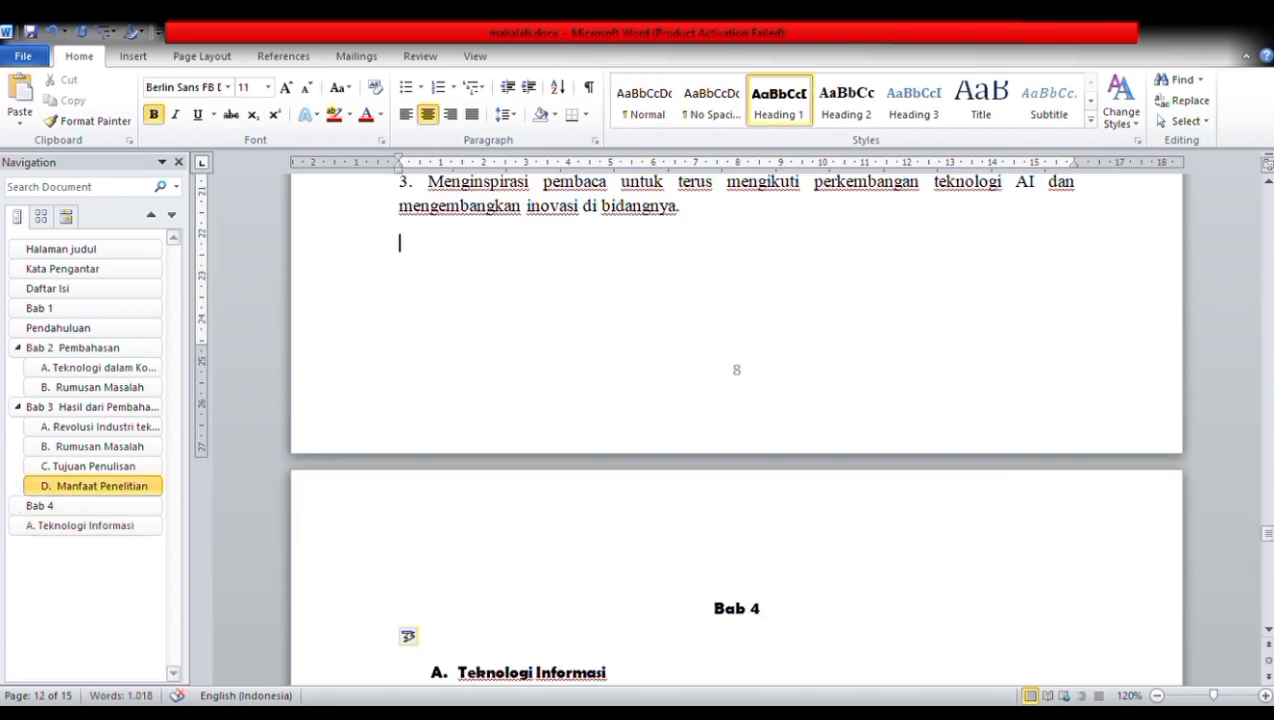
# Step: Apply Heading 1 to "Bab 5 Penutup" and move "Penutup" onto a second line within the same heading
pyautogui.press('Up')
pyautogui.press('Up')
pyautogui.press('Up')
pyautogui.press('Up')
pyautogui.press('Down')
pyautogui.press('Down')
pyautogui.press('BackSpace')
pyautogui.moveTo(404, 236); pyautogui.dragTo(530, 231)
pyautogui.click(800, 118)
pyautogui.click(742, 256)
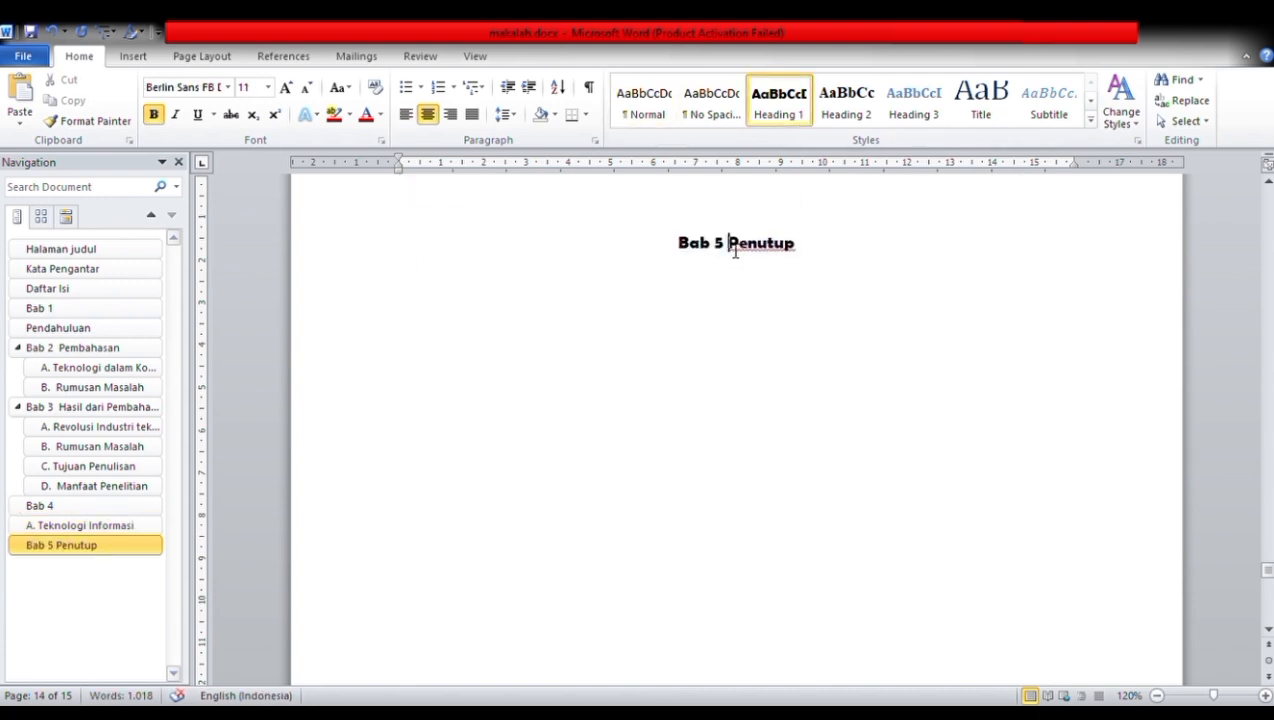
pyautogui.press('Return')
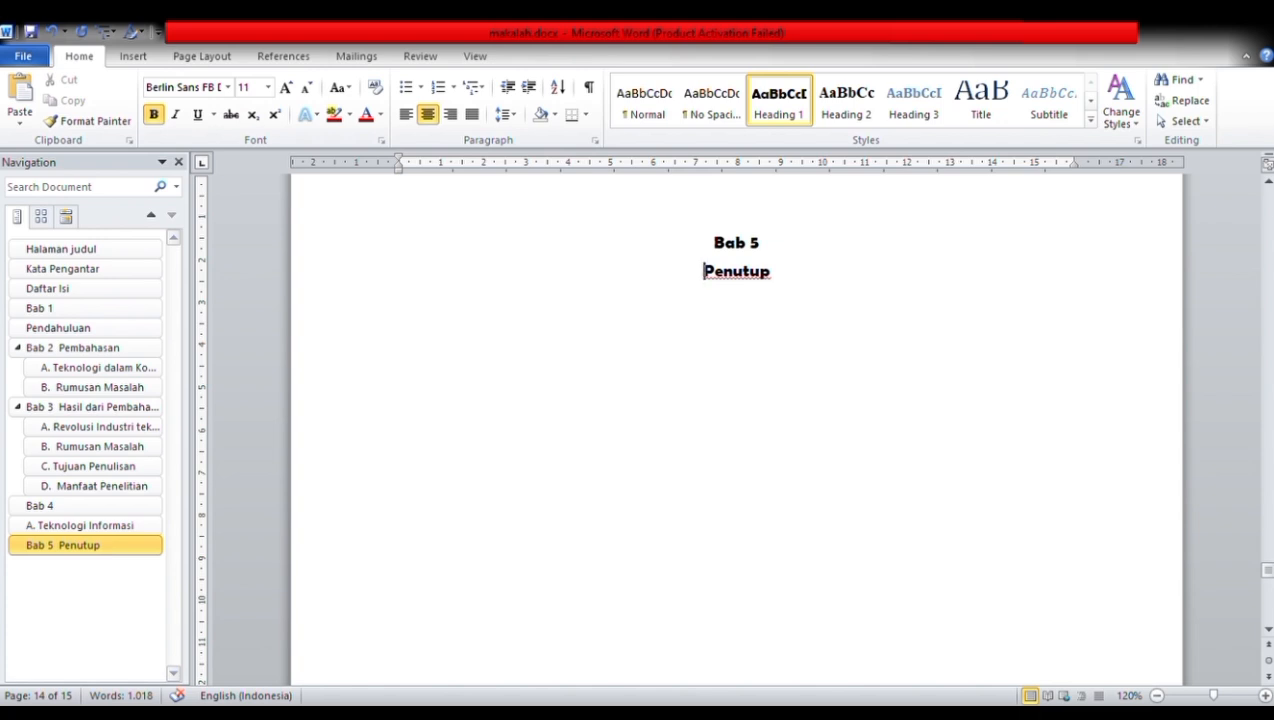
# Step: Try a white font colour on the "Halaman judul" heading on the first page and undo it
pyautogui.press('Up')
pyautogui.press('Up')
pyautogui.press('Up')
pyautogui.press('Up')
pyautogui.press('Up')
pyautogui.press('Up')
pyautogui.press('Up')
pyautogui.press('Up')
pyautogui.press('Up')
pyautogui.press('Up')
pyautogui.press('Up')
pyautogui.press('Up')
pyautogui.press('Up')
pyautogui.press('Up')
pyautogui.press('Up')
pyautogui.press('Up')
pyautogui.press('Up')
pyautogui.press('Up')
pyautogui.press('Up')
pyautogui.press('Up')
pyautogui.click(91, 268)
pyautogui.click(94, 250)
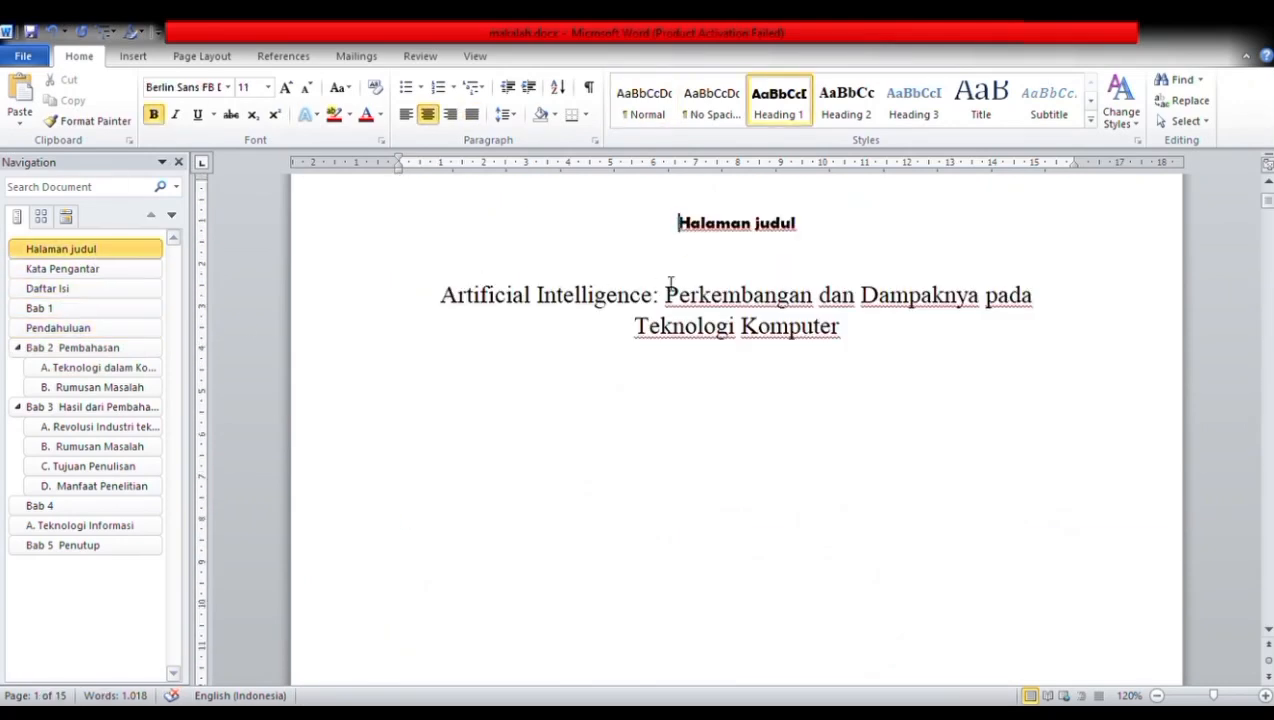
pyautogui.moveTo(706, 241); pyautogui.dragTo(790, 236)
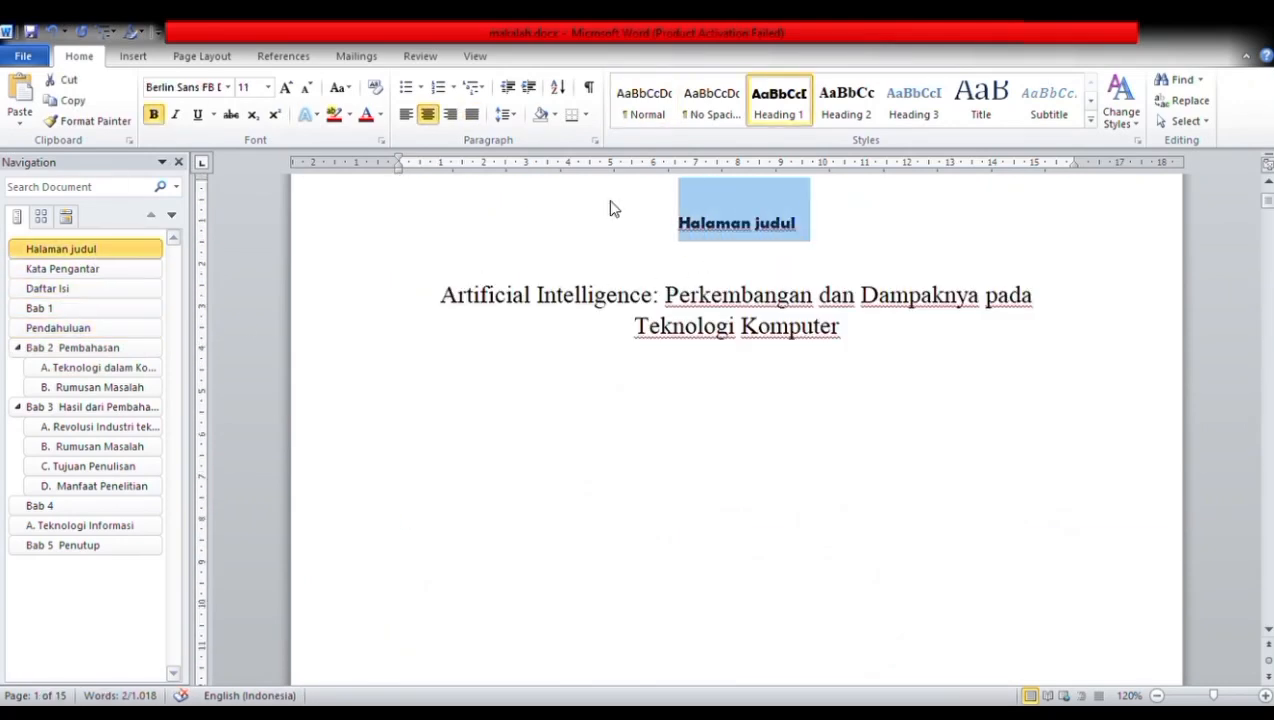
pyautogui.click(381, 115)
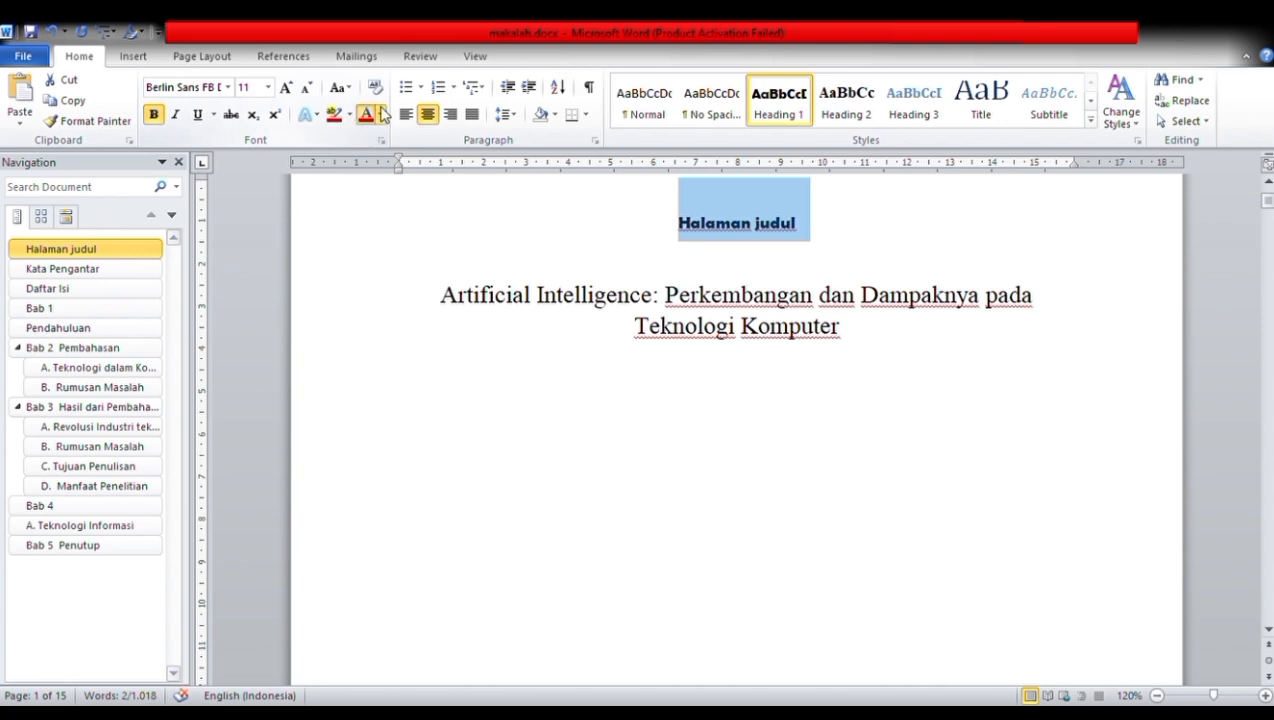
pyautogui.click(363, 170)
pyautogui.click(440, 236)
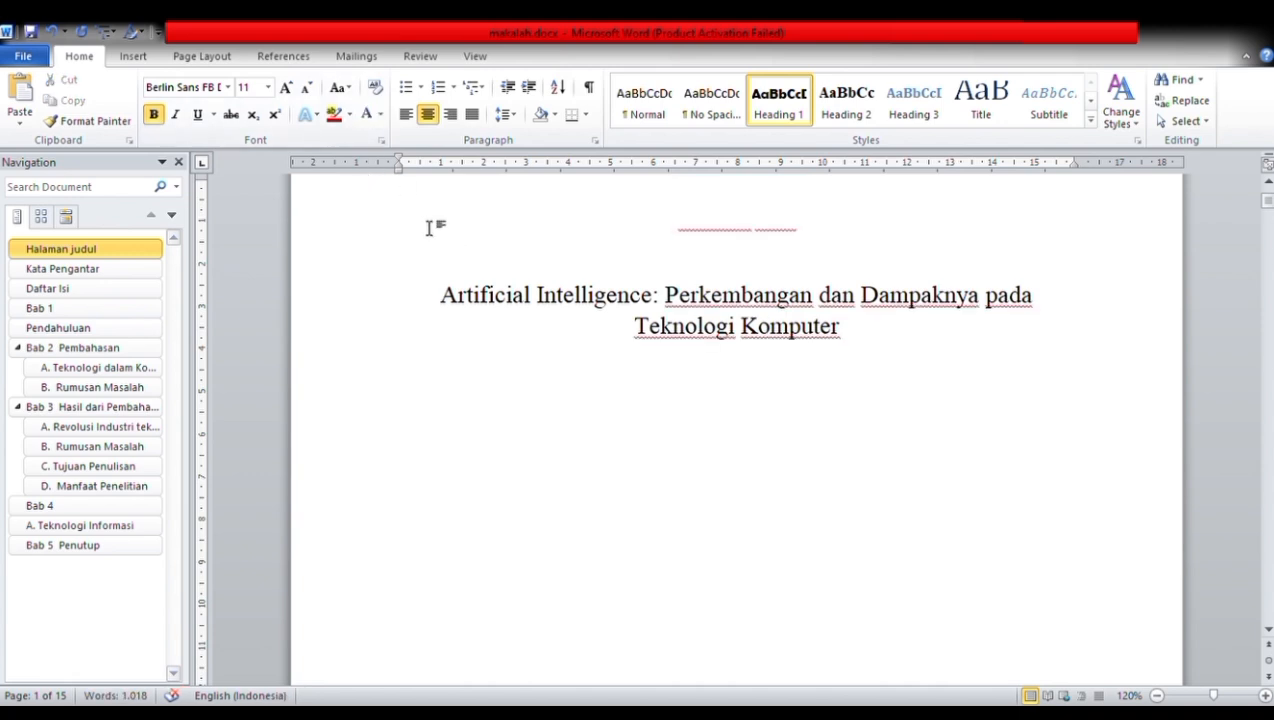
pyautogui.hotkey('ctrl', 'z')
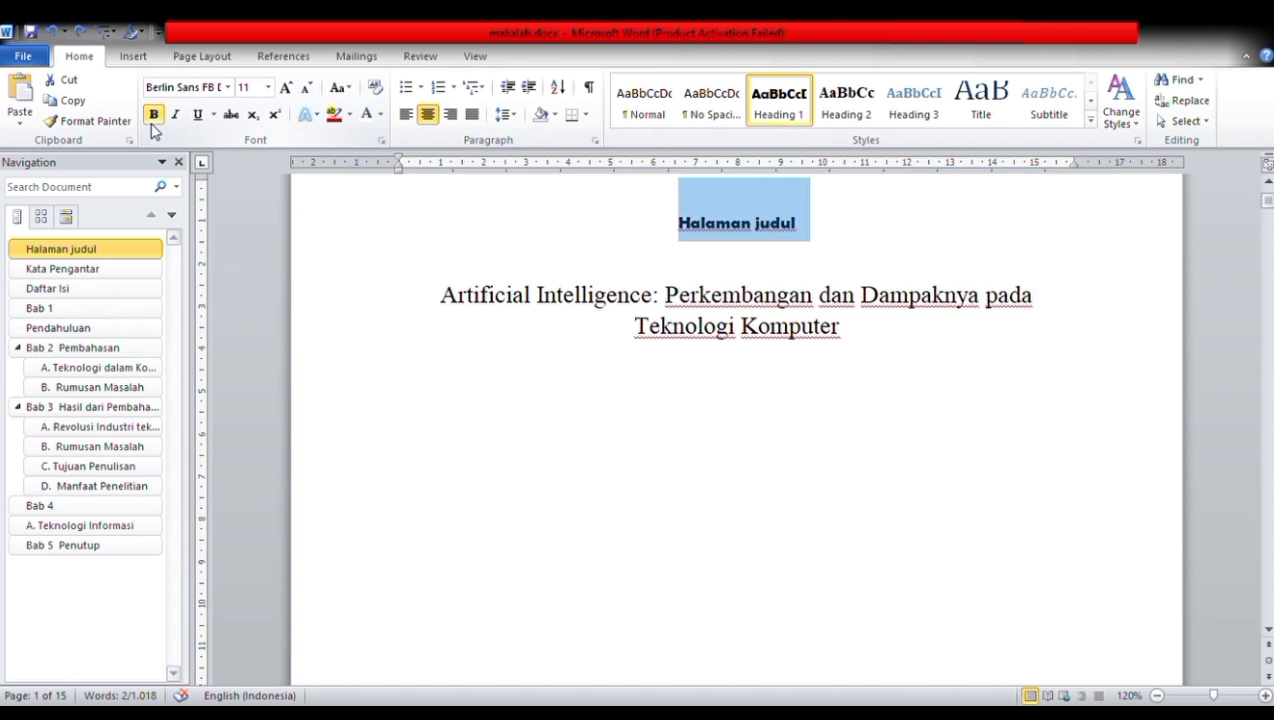
# Step: Insert an automatic table of contents with dotted leaders and right-aligned page numbers below the "Daftar Isi" heading
pyautogui.press('Down')
pyautogui.press('Down')
pyautogui.press('Down')
pyautogui.press('Down')
pyautogui.press('Down')
pyautogui.press('Down')
pyautogui.press('Down')
pyautogui.press('Down')
pyautogui.press('Down')
pyautogui.press('Down')
pyautogui.press('Down')
pyautogui.press('Down')
pyautogui.press('Down')
pyautogui.press('Down')
pyautogui.press('Down')
pyautogui.press('Down')
pyautogui.press('Down')
pyautogui.press('Down')
pyautogui.press('Down')
pyautogui.press('Down')
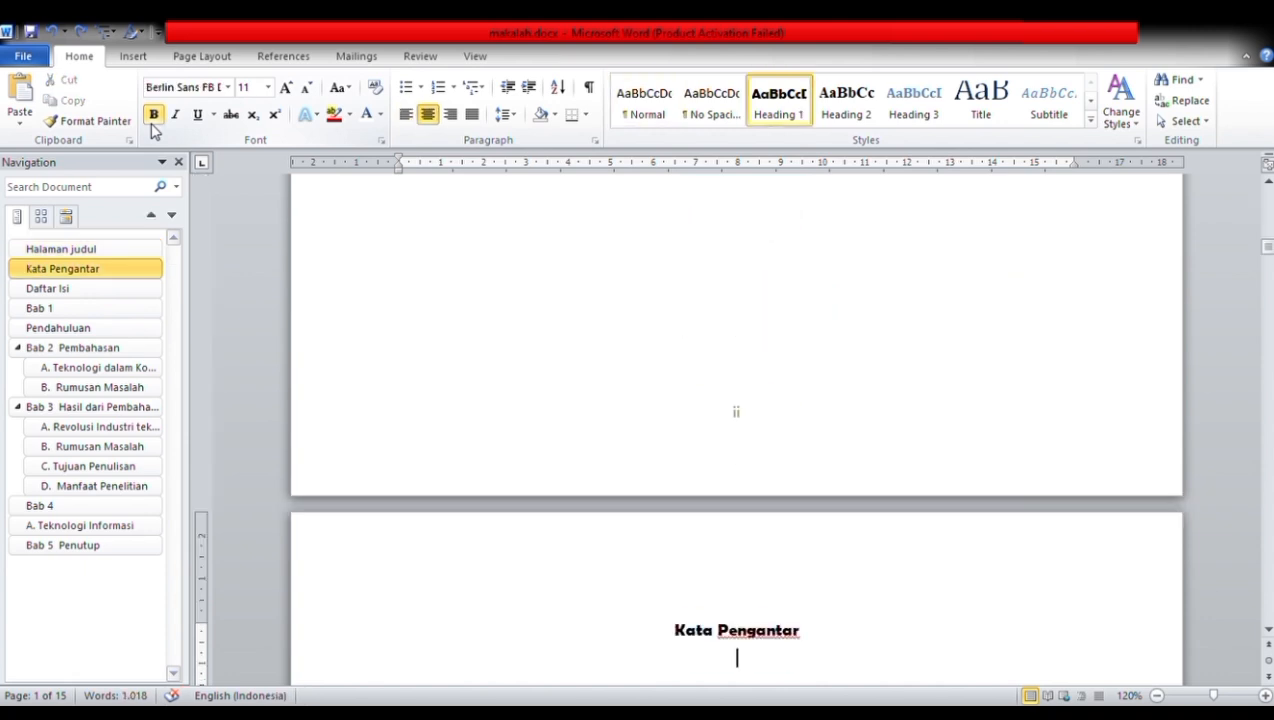
pyautogui.click(526, 345)
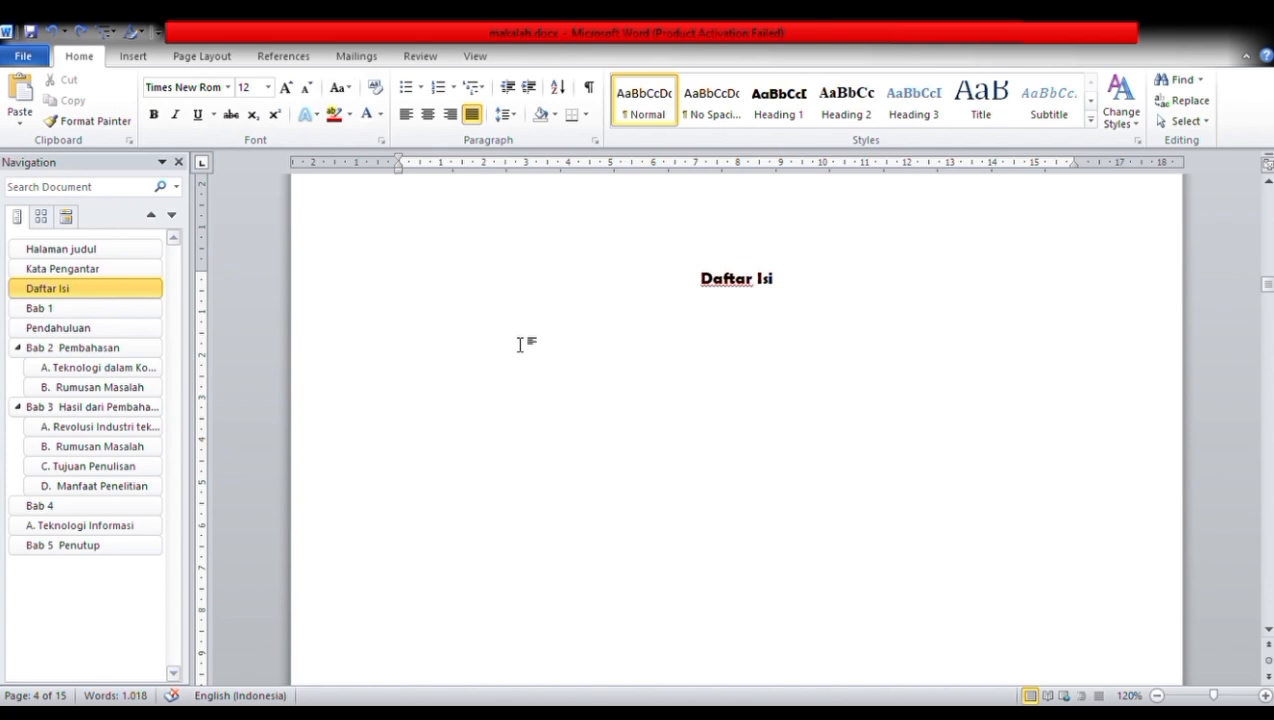
pyautogui.click(283, 67)
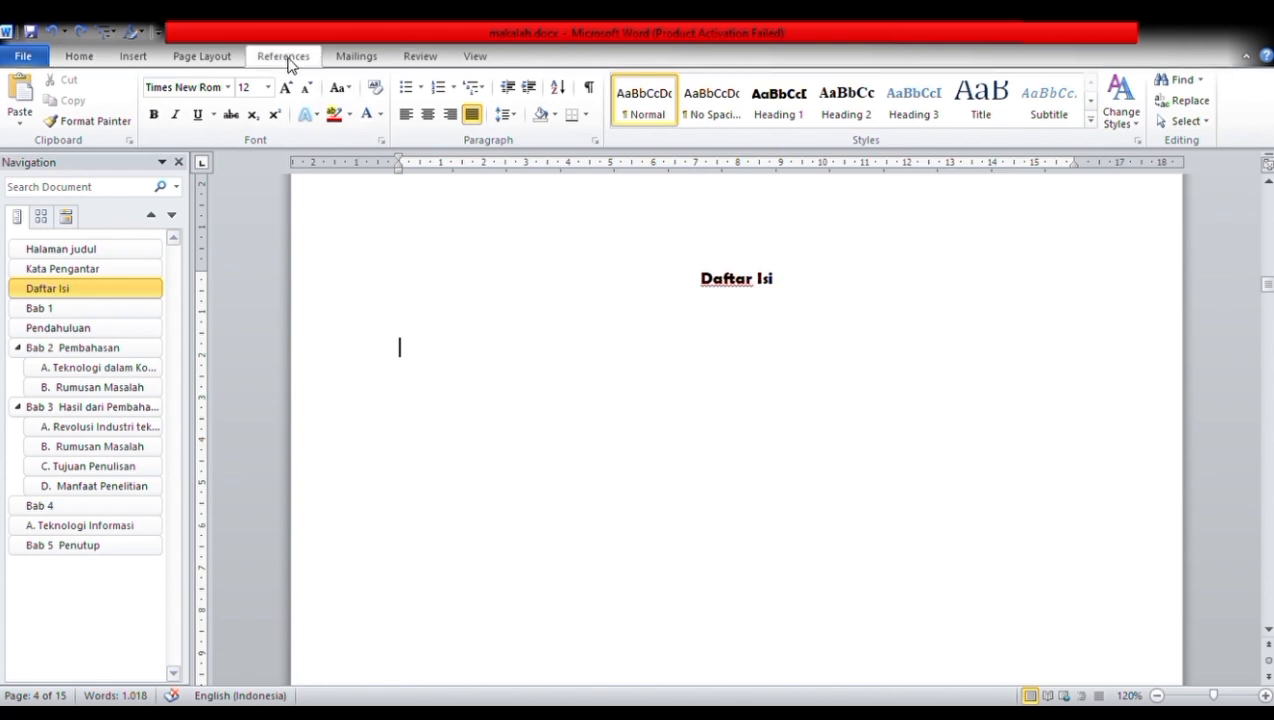
pyautogui.doubleClick(286, 57)
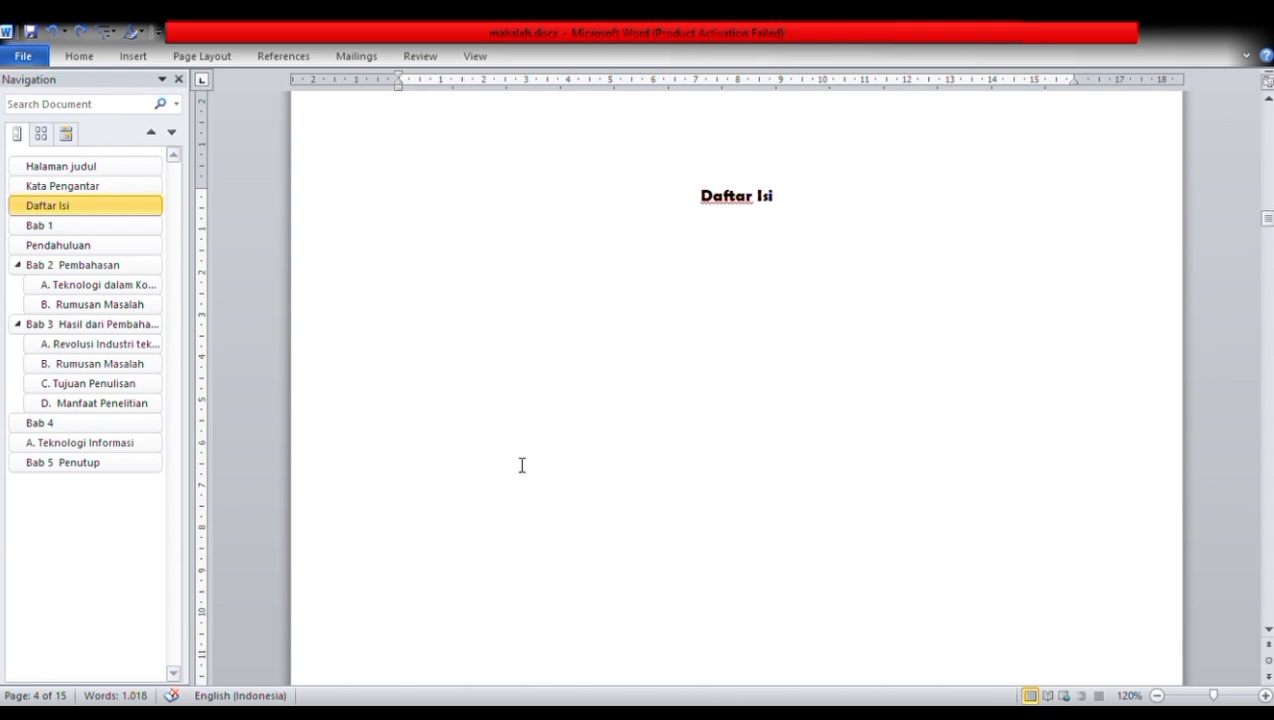
pyautogui.click(765, 551)
# Step: Review the entries and page numbers in the table of contents, along with the preceding "Kata Pengantar" page
pyautogui.press('Up')
pyautogui.press('Up')
pyautogui.press('Up')
pyautogui.press('Up')
pyautogui.press('Up')
pyautogui.press('Up')
pyautogui.press('Up')
pyautogui.press('Up')
pyautogui.press('Up')
pyautogui.press('Up')
pyautogui.press('Up')
pyautogui.press('Up')
pyautogui.press('Up')
pyautogui.press('Up')
pyautogui.press('Up')
pyautogui.press('Up')
pyautogui.press('Up')
pyautogui.press('Up')
pyautogui.press('Up')
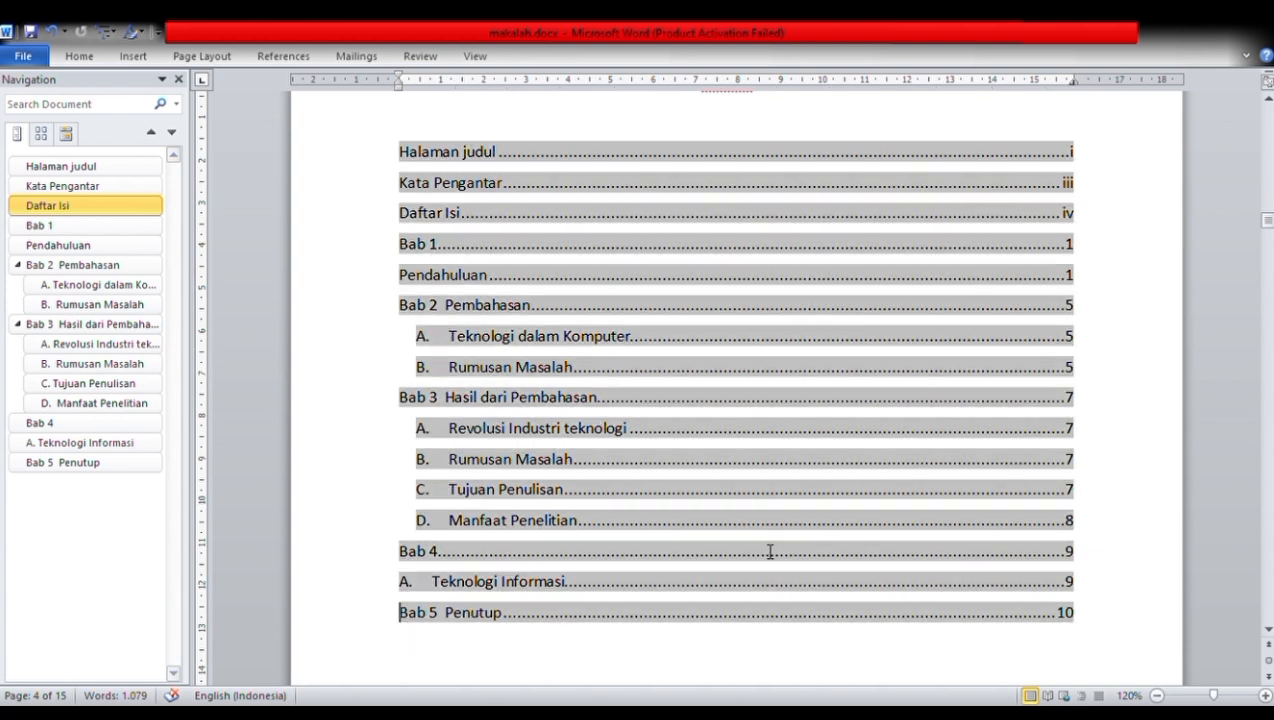
pyautogui.press('Down')
pyautogui.press('Down')
pyautogui.press('Down')
pyautogui.press('Down')
pyautogui.press('Down')
pyautogui.press('Down')
pyautogui.press('Down')
pyautogui.press('Down')
pyautogui.press('Down')
pyautogui.press('Down')
pyautogui.press('Down')
pyautogui.press('Down')
pyautogui.press('Down')
pyautogui.press('Down')
pyautogui.press('Down')
pyautogui.press('Down')
pyautogui.press('Down')
pyautogui.press('Down')
pyautogui.press('Down')
pyautogui.press('Down')
pyautogui.press('Down')
pyautogui.press('Down')
pyautogui.press('Down')
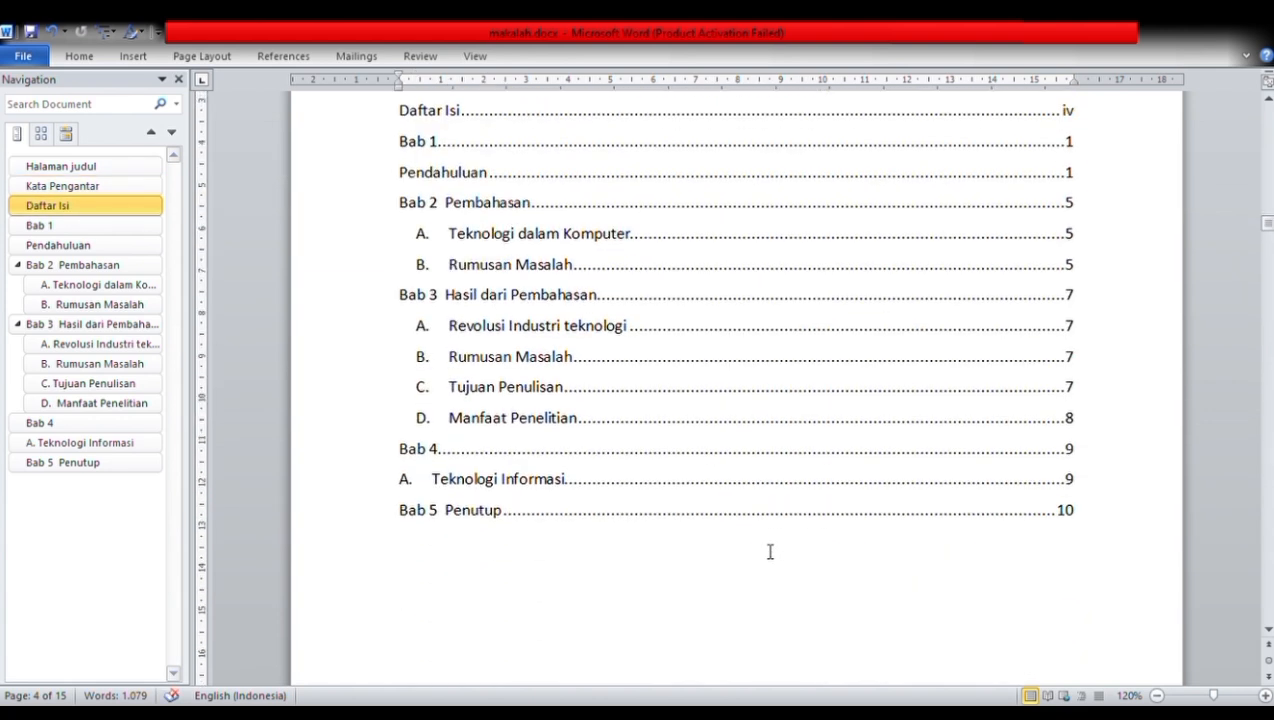
pyautogui.press('Up')
pyautogui.press('Up')
pyautogui.press('Up')
pyautogui.press('Up')
pyautogui.press('Up')
pyautogui.press('Up')
pyautogui.press('Up')
pyautogui.press('Up')
pyautogui.press('Up')
pyautogui.press('Up')
pyautogui.press('Up')
pyautogui.press('Up')
pyautogui.press('Up')
pyautogui.press('Up')
pyautogui.press('Up')
pyautogui.press('Up')
pyautogui.press('Up')
pyautogui.press('Up')
pyautogui.press('Up')
pyautogui.press('Up')
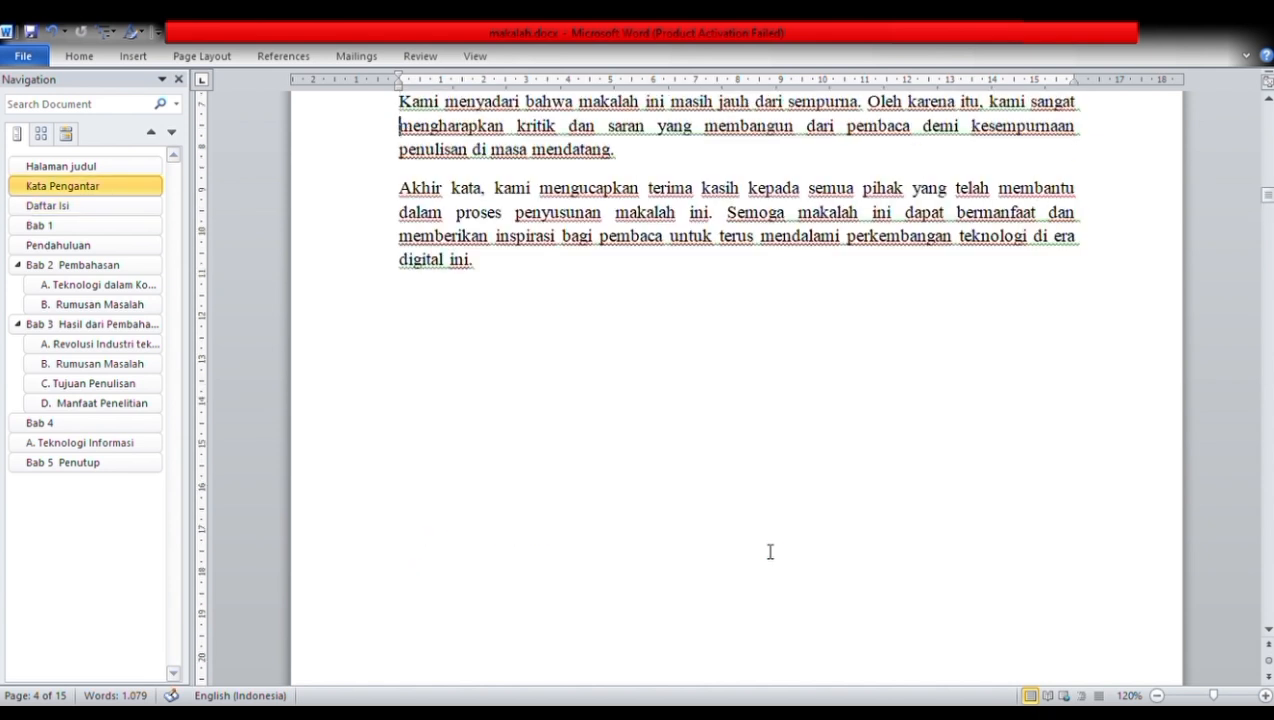
pyautogui.press('Down')
pyautogui.press('Down')
pyautogui.press('Down')
pyautogui.press('Down')
pyautogui.press('Down')
pyautogui.press('Down')
pyautogui.press('Down')
pyautogui.press('Down')
pyautogui.press('Down')
pyautogui.press('Down')
pyautogui.press('Down')
pyautogui.press('Down')
pyautogui.press('Down')
pyautogui.press('Down')
pyautogui.press('Down')
pyautogui.press('Down')
pyautogui.press('Down')
pyautogui.press('Down')
pyautogui.press('Down')
pyautogui.press('Down')
pyautogui.press('Down')
pyautogui.press('Down')
pyautogui.press('Down')
pyautogui.press('Down')
pyautogui.press('Down')
pyautogui.press('Down')
pyautogui.press('Down')
pyautogui.press('Down')
pyautogui.press('Down')
pyautogui.press('Down')
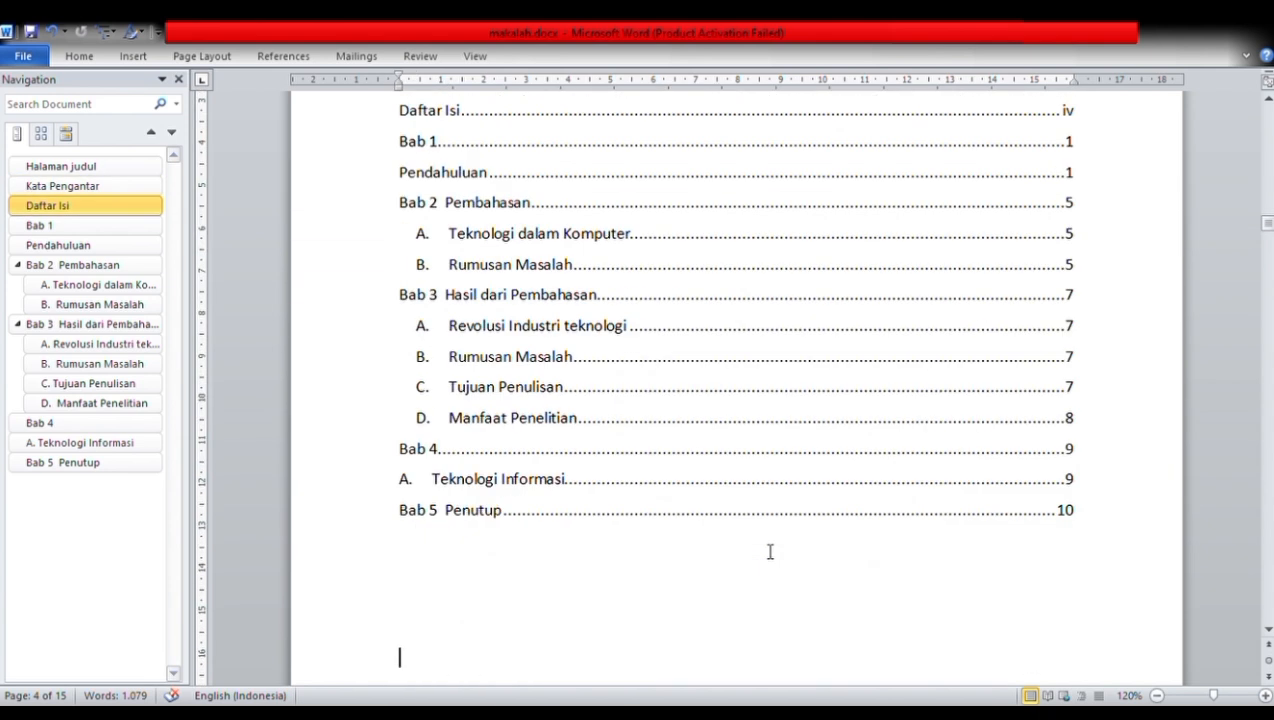
pyautogui.click(62, 424)
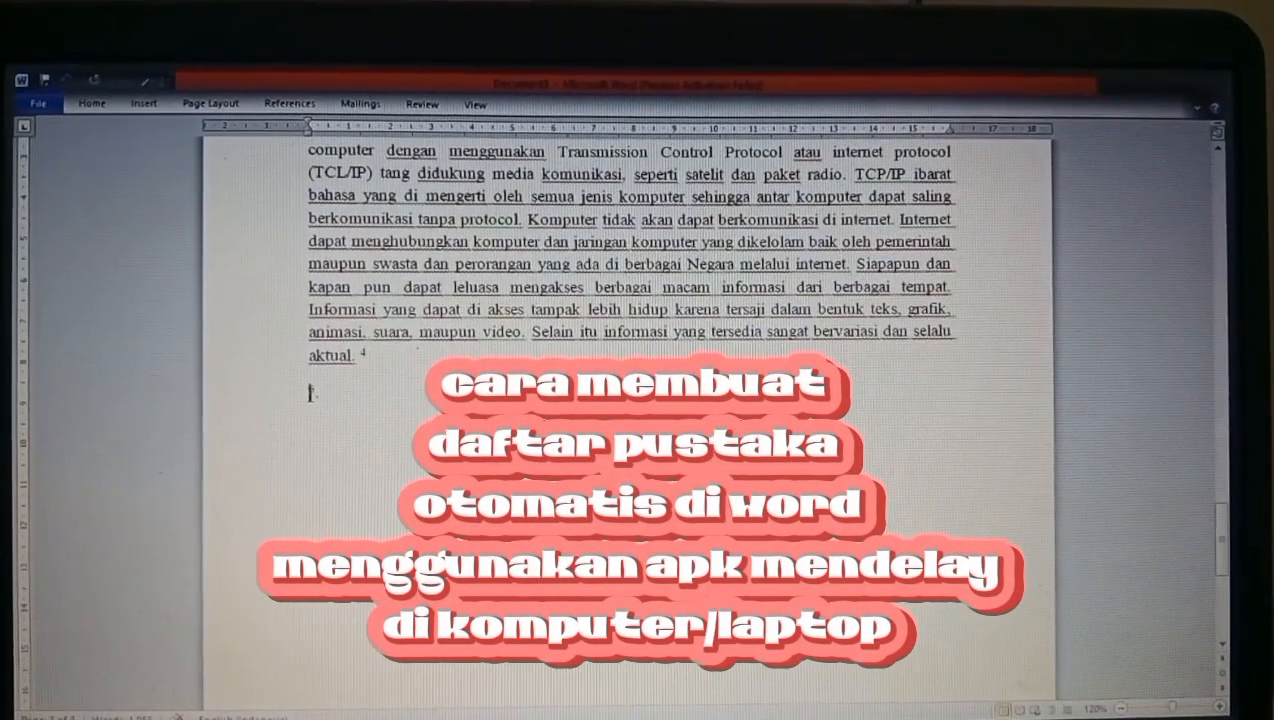
# Step: Add the paragraph beginning "Keamanan jaringan komputer melibatkan empat hubungan" at the end of the text, with a footnote citing "Keamanan Jaringan Komputer Pada Era Big Data"
pyautogui.write('Keamanan jaringan komputer melibatkan empat hubungan yang berbeda, yaitu potensi hubungan dengan empat aspek utama ketika menggambarkan bentuk-bentuk ancaman terhadap keamanan jaringan komputer. Ada empat bentuk utama ancaman terhadap keamanan jaringan komputer: penyalahgunaan informasi Internet of Things, penolakan layanan serangan latar belakang, kerusakan pada integritas lingkungan jaringan komputer, dan kebocoran informasi komputer. Pertama Kesalahan Informasi Internet of Things, Biasanya, dalam proses menggunakan komputer, banyak pengguna lebih tenang saat mengklik situs web dan mengunduh gambar, file, dan sebagainya, dan tidak akan digunakan setelah pemakaian. Hal ini akan menyebabkan bahaya besar yang tersembunyi pada keamanan jaringan komputer, karena setiap situs web, file, tautan dan sebagainya sangat mungkin mengandung virus atau ada file yang disembunyikan serta hal lainnya yan berbahaya, jika tidak ada aplikasi untuk menyaring virus atau file yang tersembunyi, maka dapat menyebabkan kebocoran informasi atau infeksi terhadap komputer. 5')
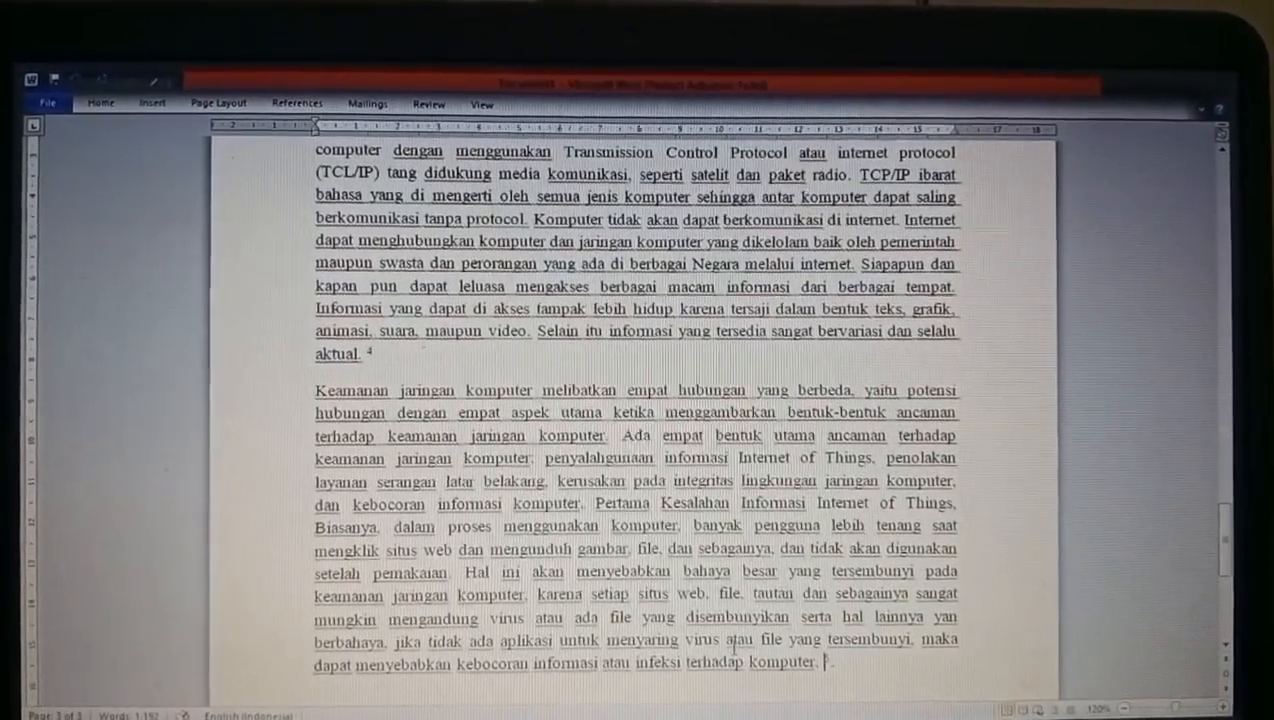
pyautogui.click(845, 664)
pyautogui.press('BackSpace')
pyautogui.press('Return')
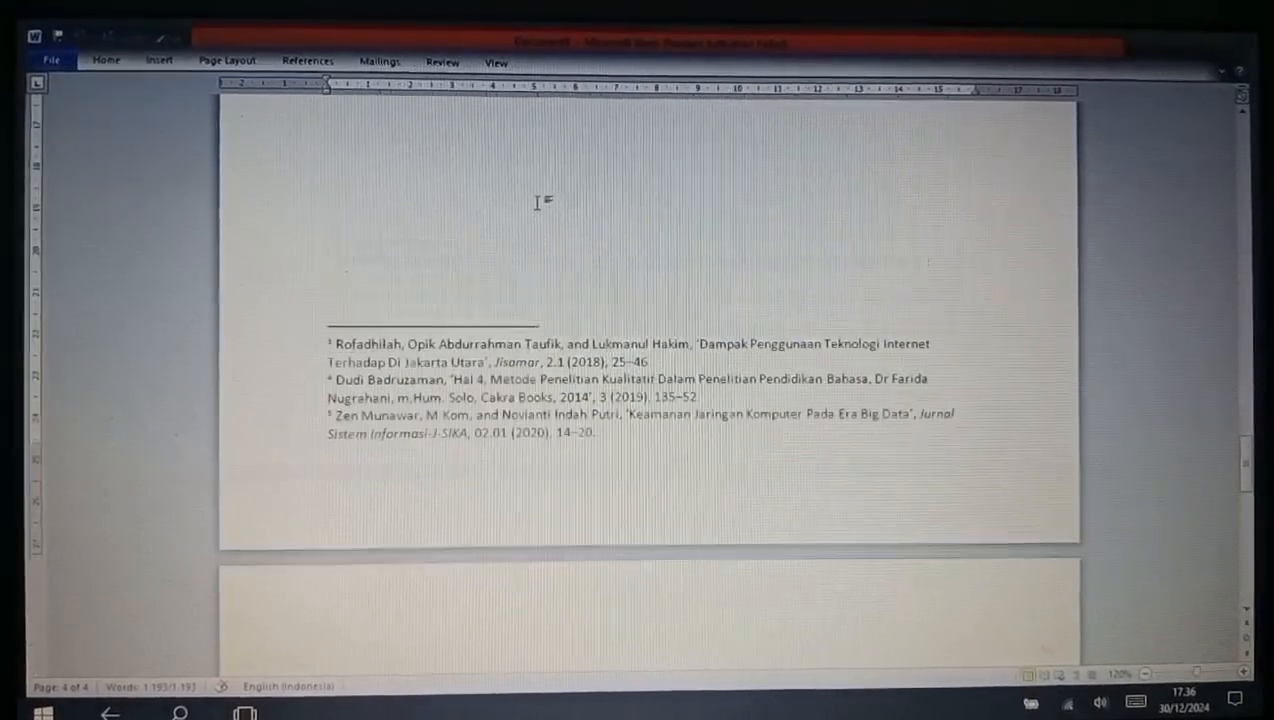
pyautogui.scroll(-1, 711, 612)
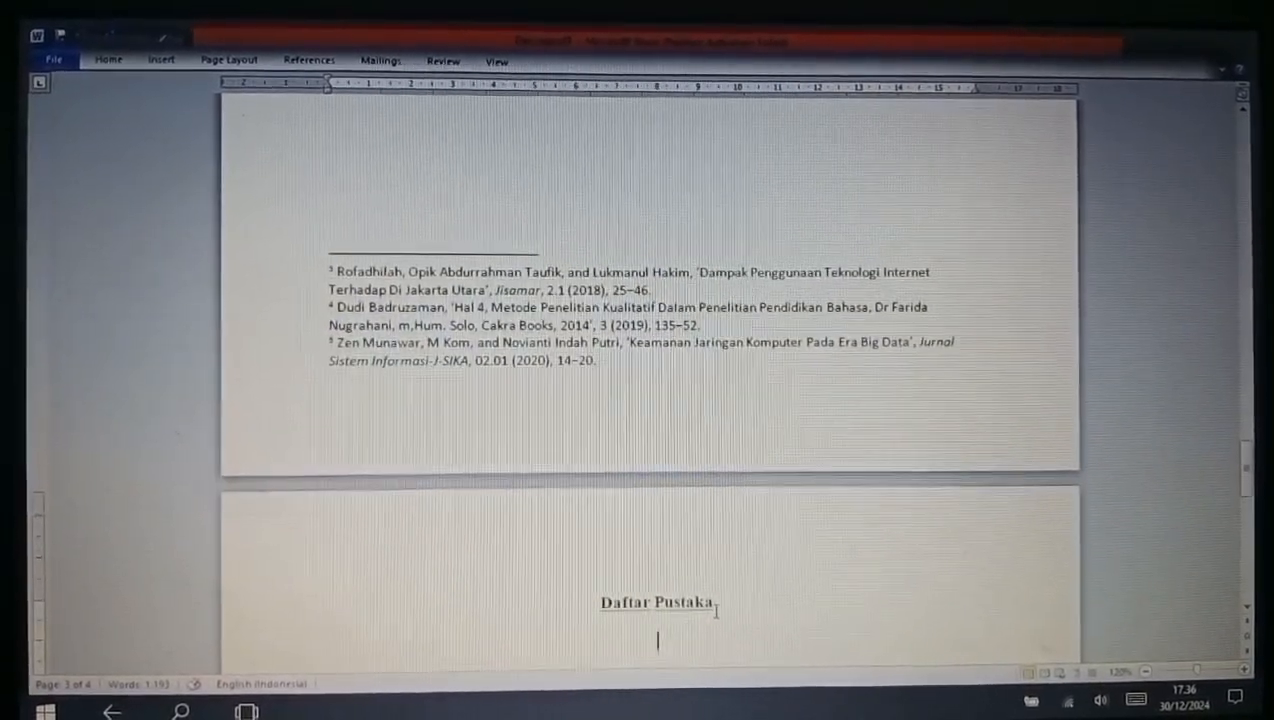
# Step: Add a new left-aligned blank line below the "Daftar Pustaka" heading on the last page
pyautogui.press('Return')
pyautogui.hotkey('ctrl', 'l')
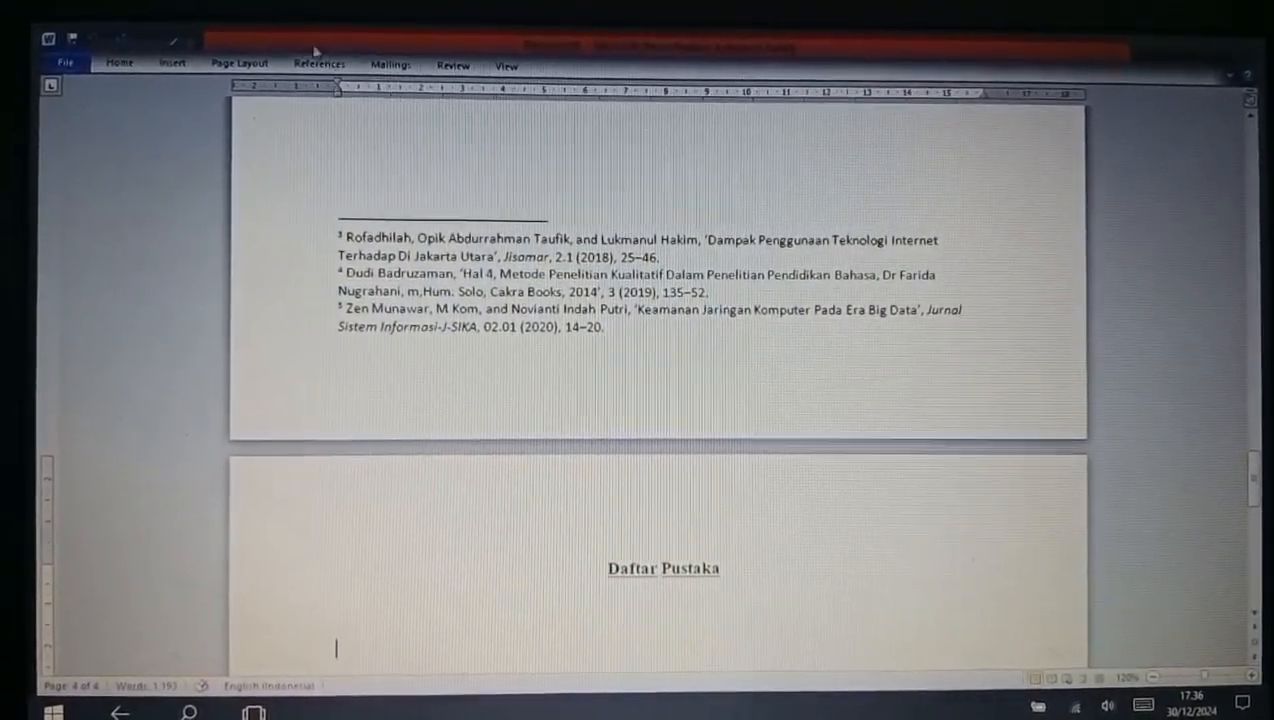